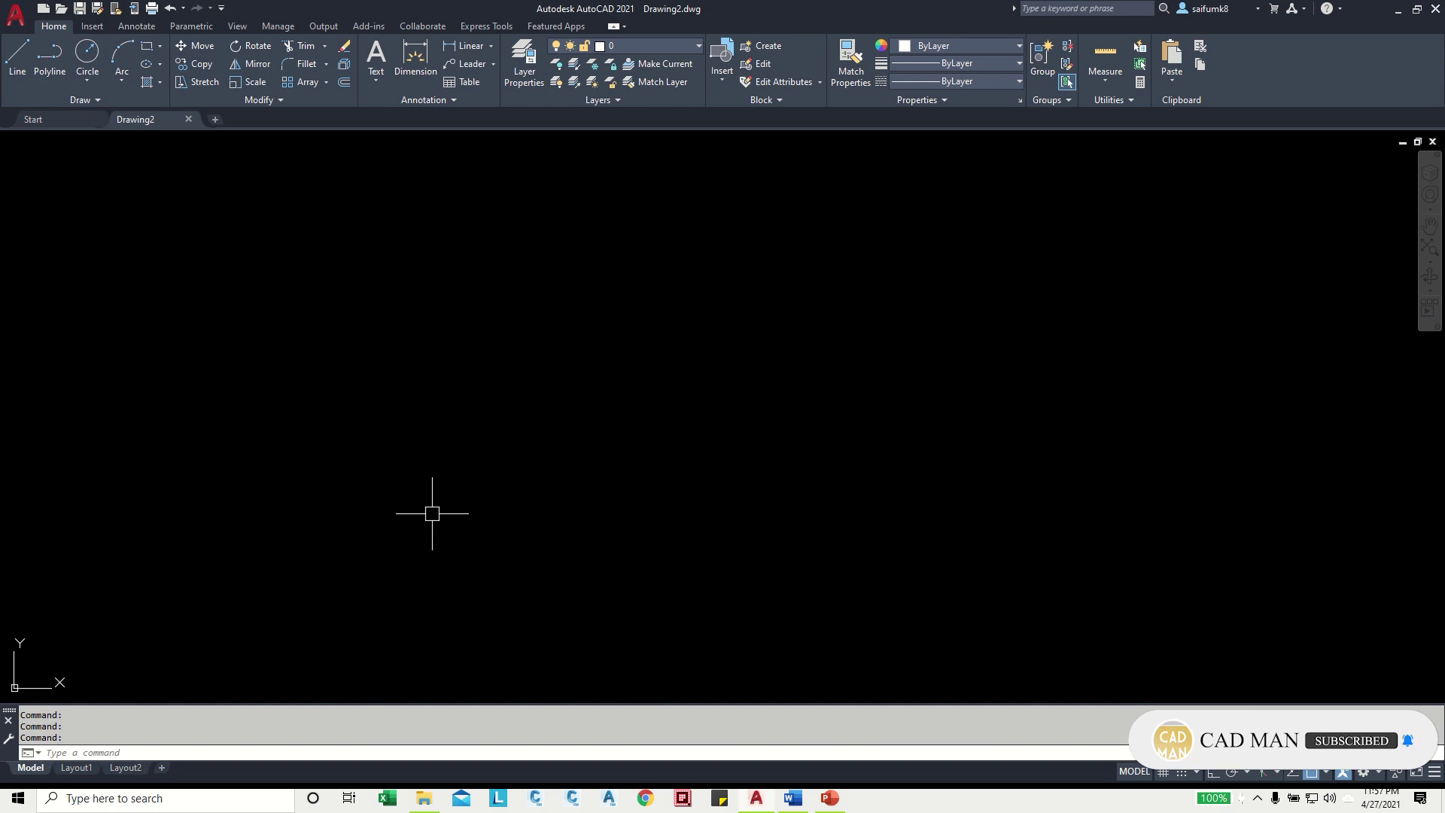
# - Open the BatchInEditor add-in, examine its batch commands such as Attribute-Create Drawing List, and exit it
pyautogui.click(368, 27)
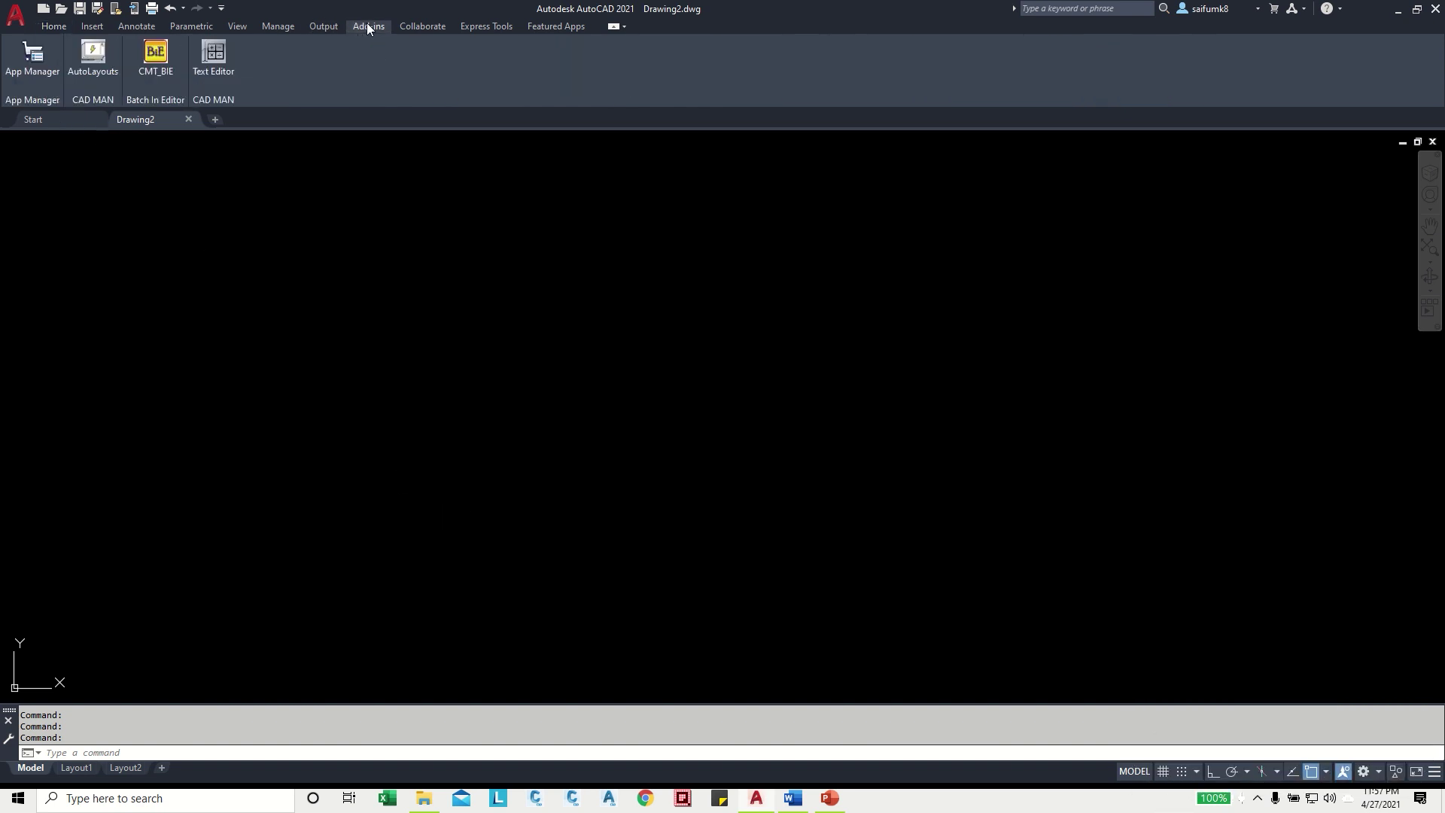
pyautogui.click(147, 64)
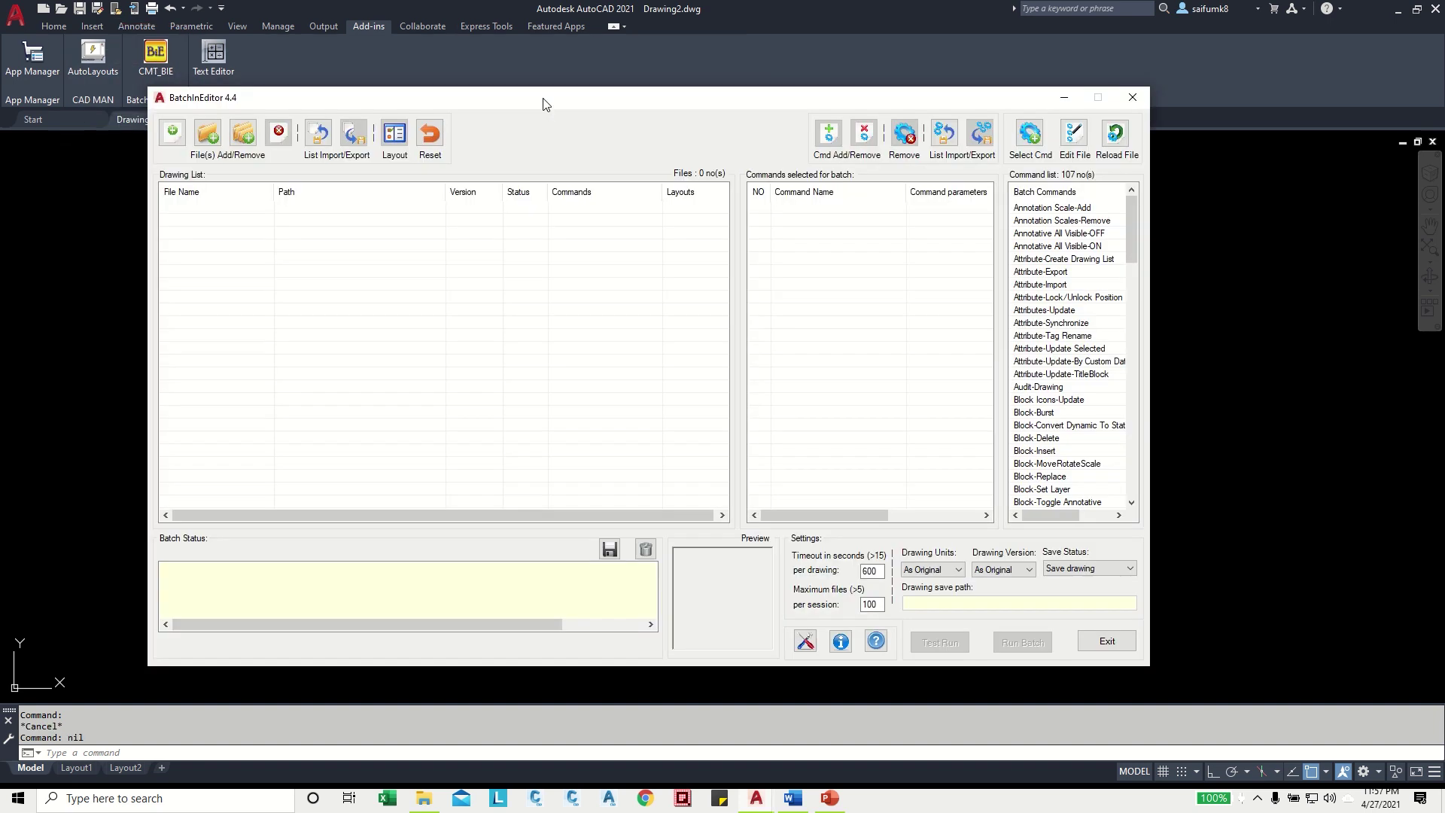
pyautogui.moveTo(546, 104); pyautogui.dragTo(623, 86)
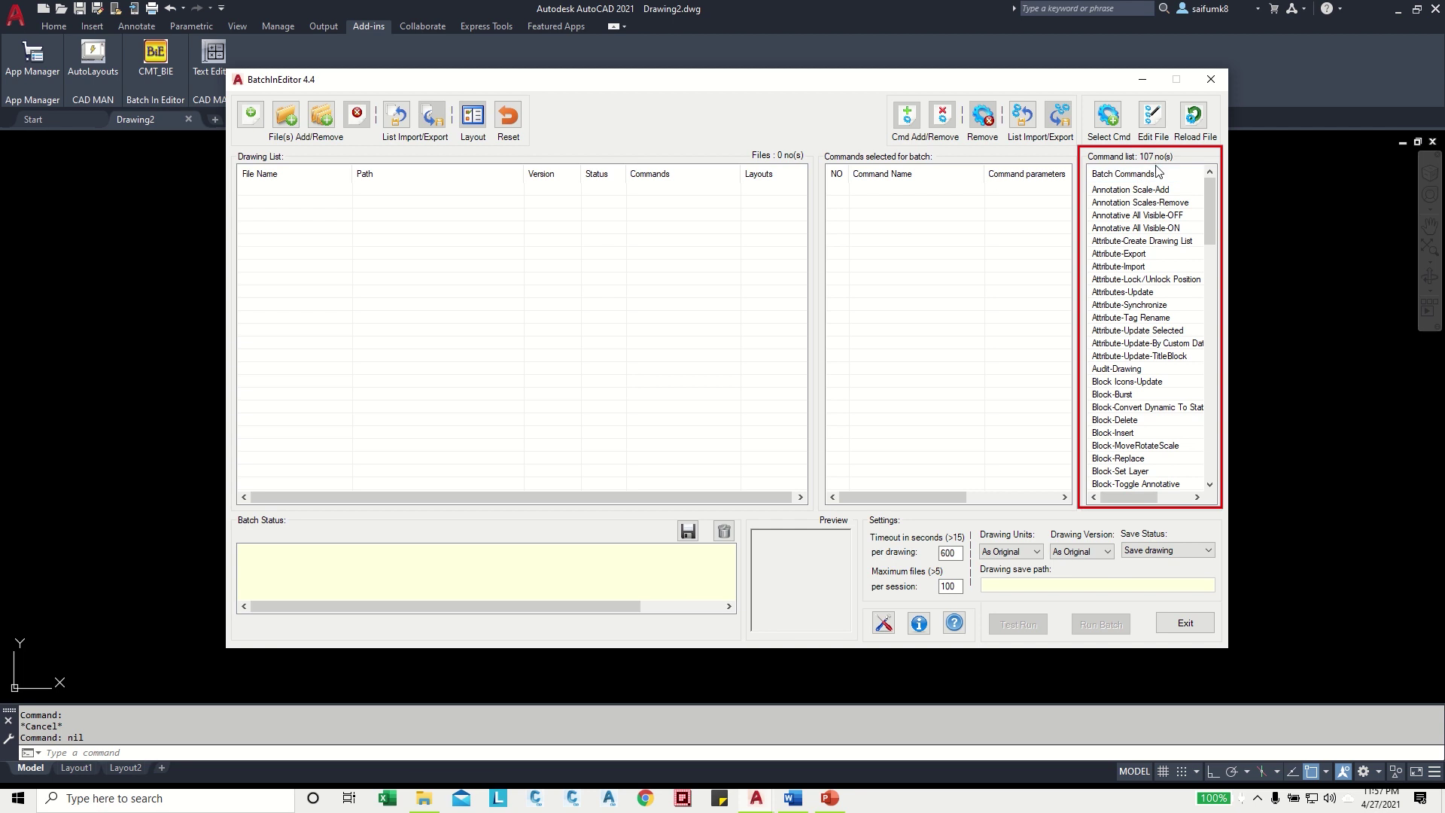
pyautogui.moveTo(1207, 210)
pyautogui.mouseDown()
pyautogui.moveTo(1206, 369)
pyautogui.moveTo(1220, 211)
pyautogui.mouseUp()
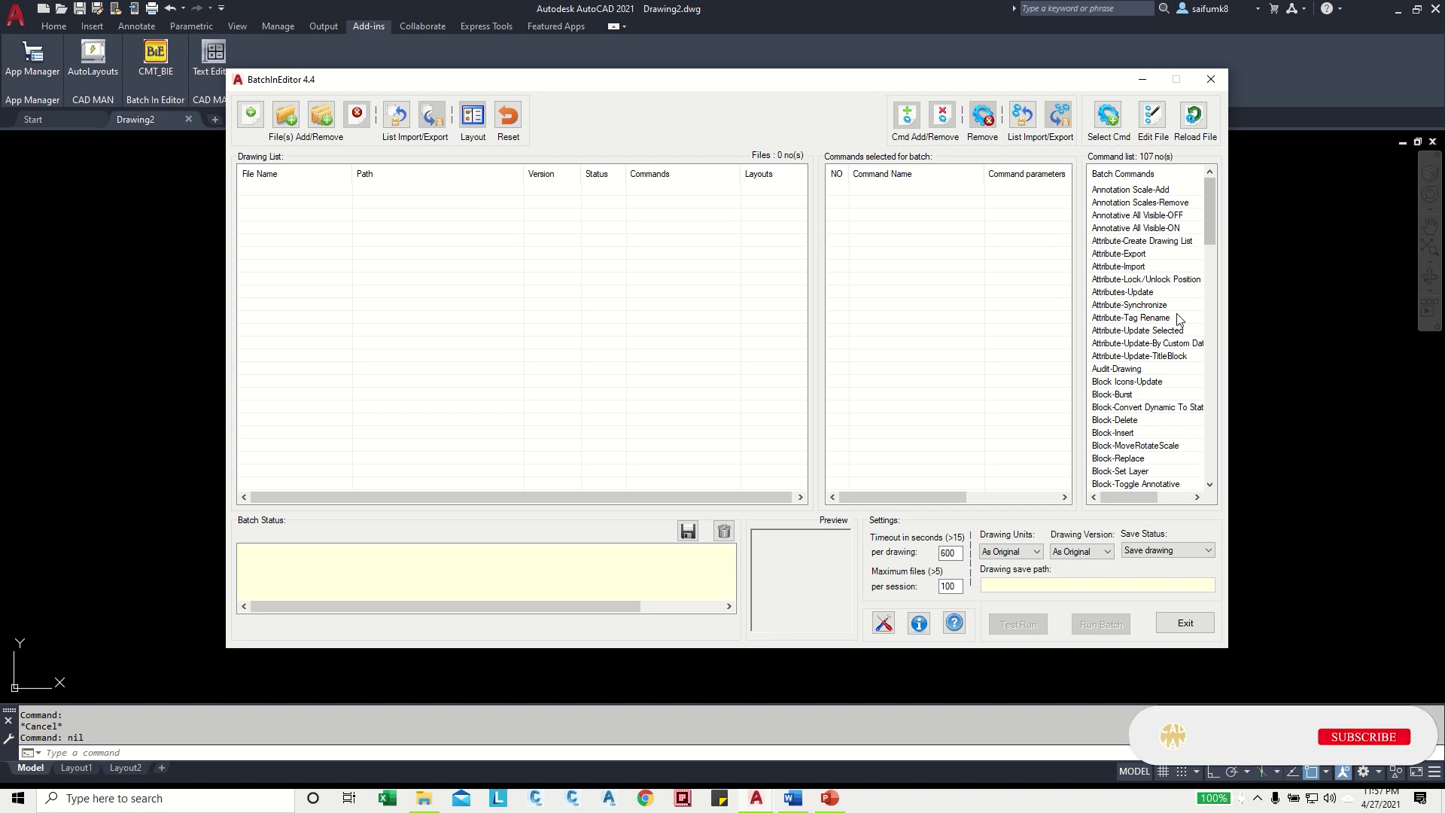
pyautogui.moveTo(1208, 209)
pyautogui.mouseDown()
pyautogui.moveTo(1207, 233)
pyautogui.moveTo(1204, 200)
pyautogui.mouseUp()
pyautogui.click(1140, 241)
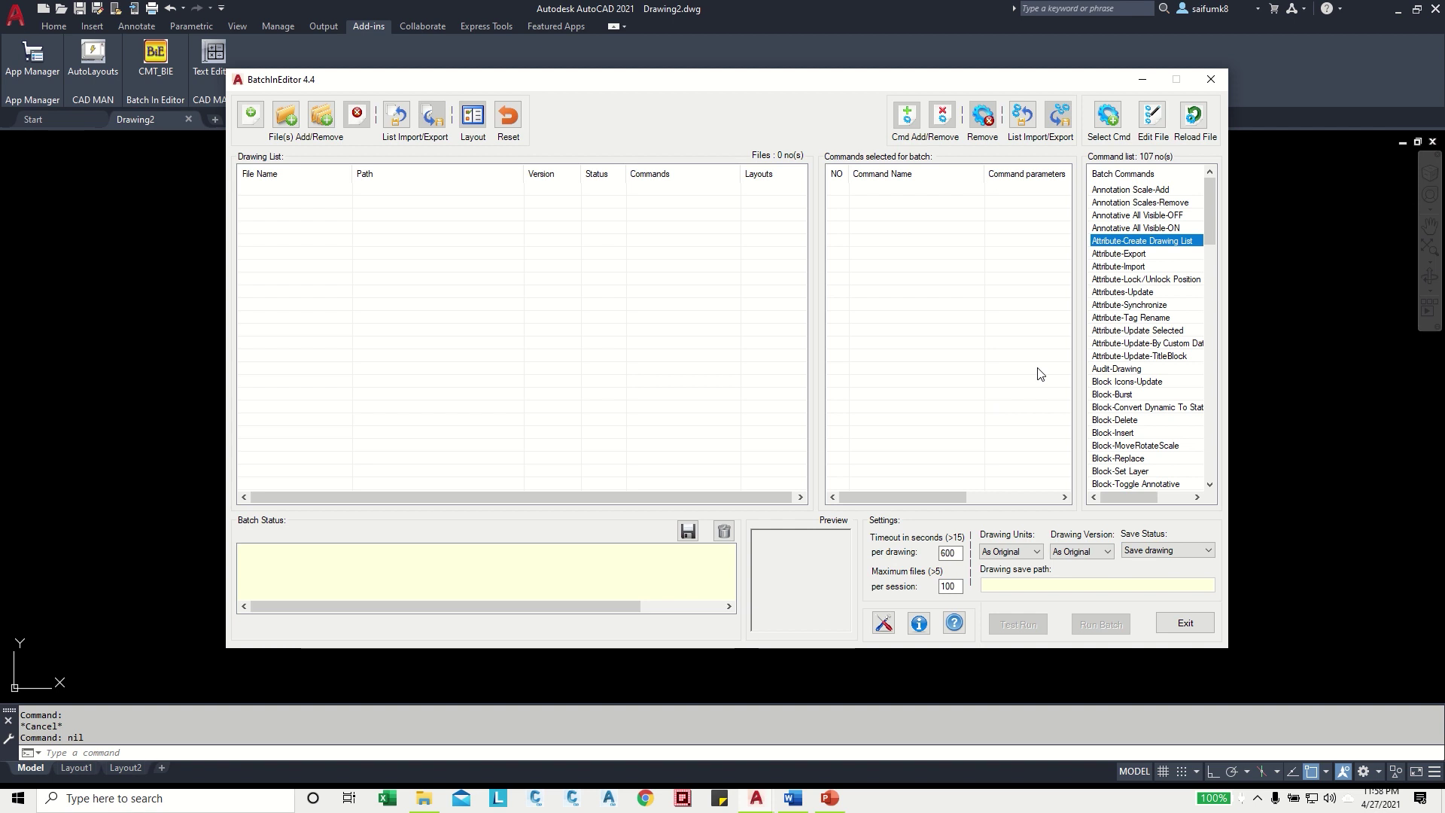
pyautogui.click(1185, 623)
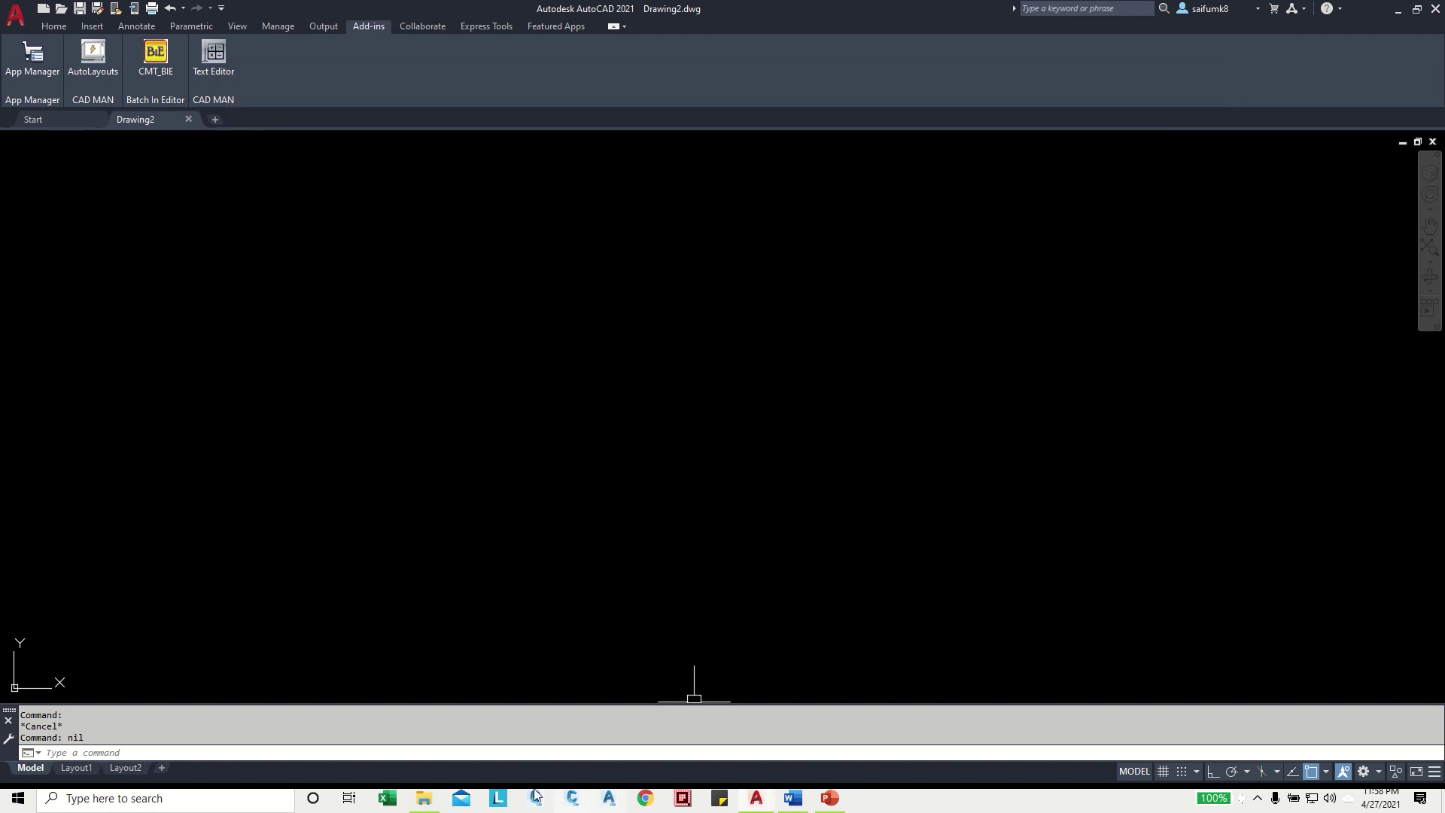
# - Switch to File Explorer, review the DWG files in the Test Drawings folder, and minimize the window
pyautogui.click(423, 798)
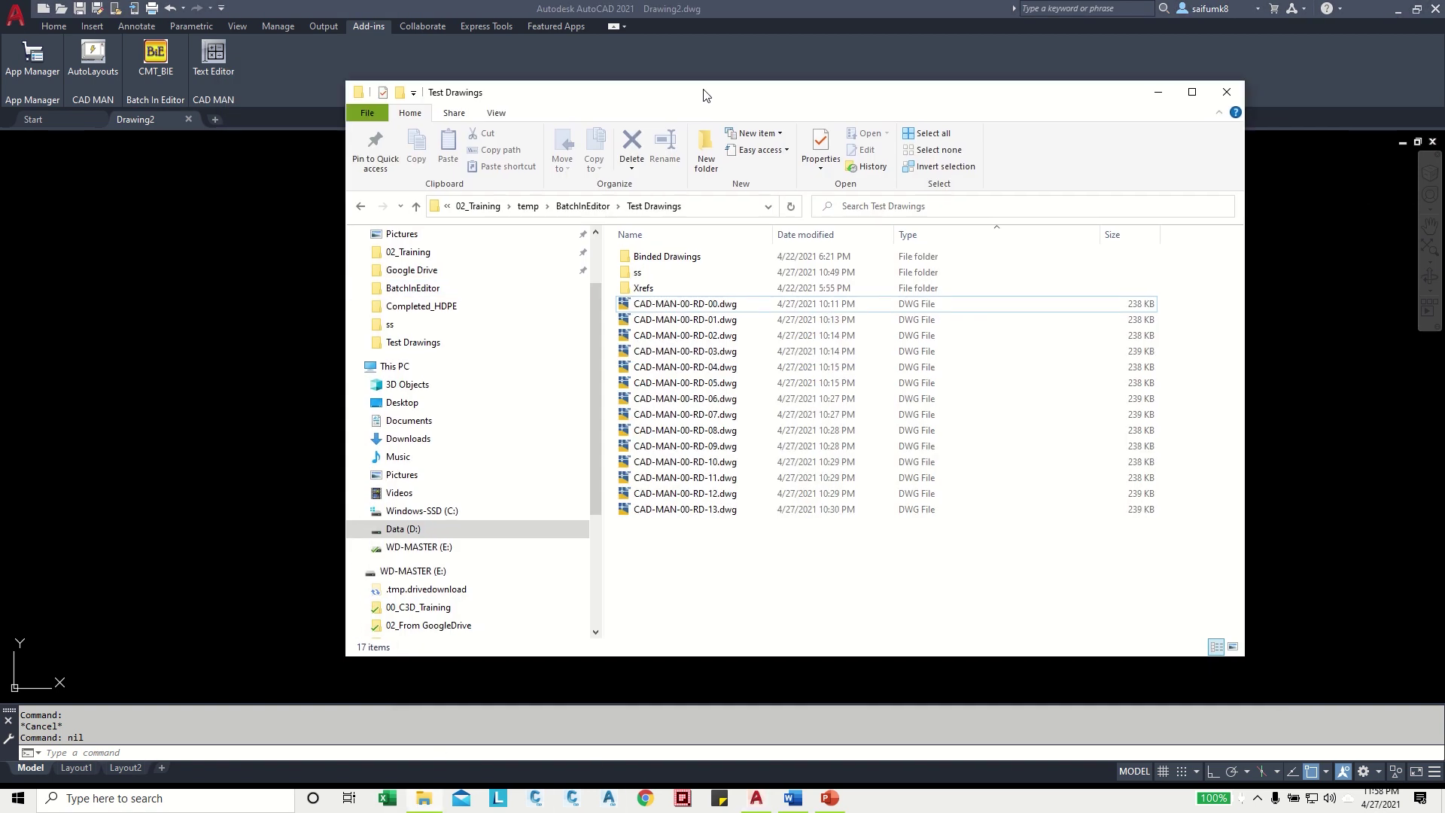
pyautogui.moveTo(703, 94); pyautogui.dragTo(654, 56)
pyautogui.moveTo(683, 521); pyautogui.dragTo(640, 276)
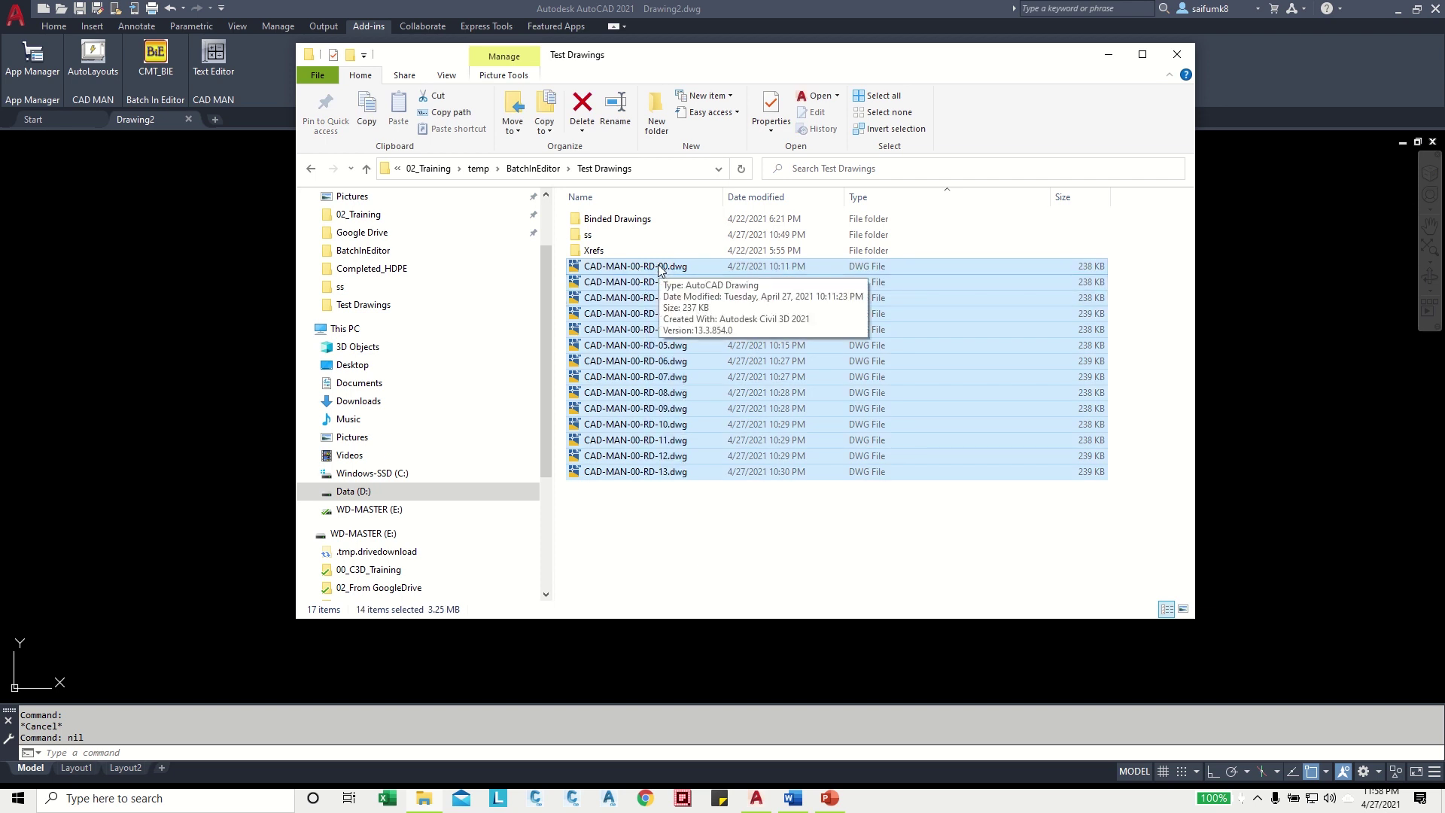
pyautogui.click(659, 269)
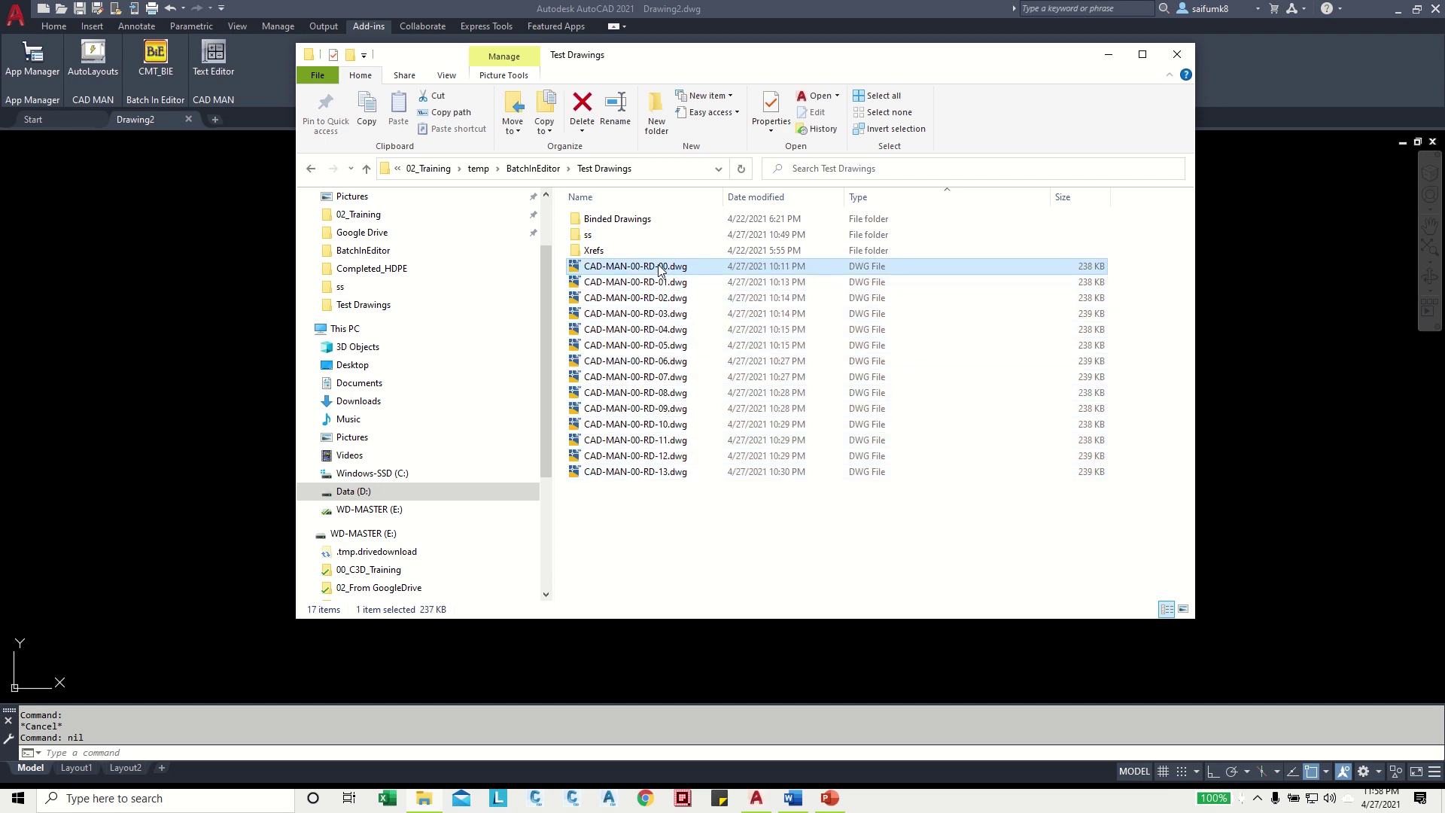
pyautogui.click(1109, 59)
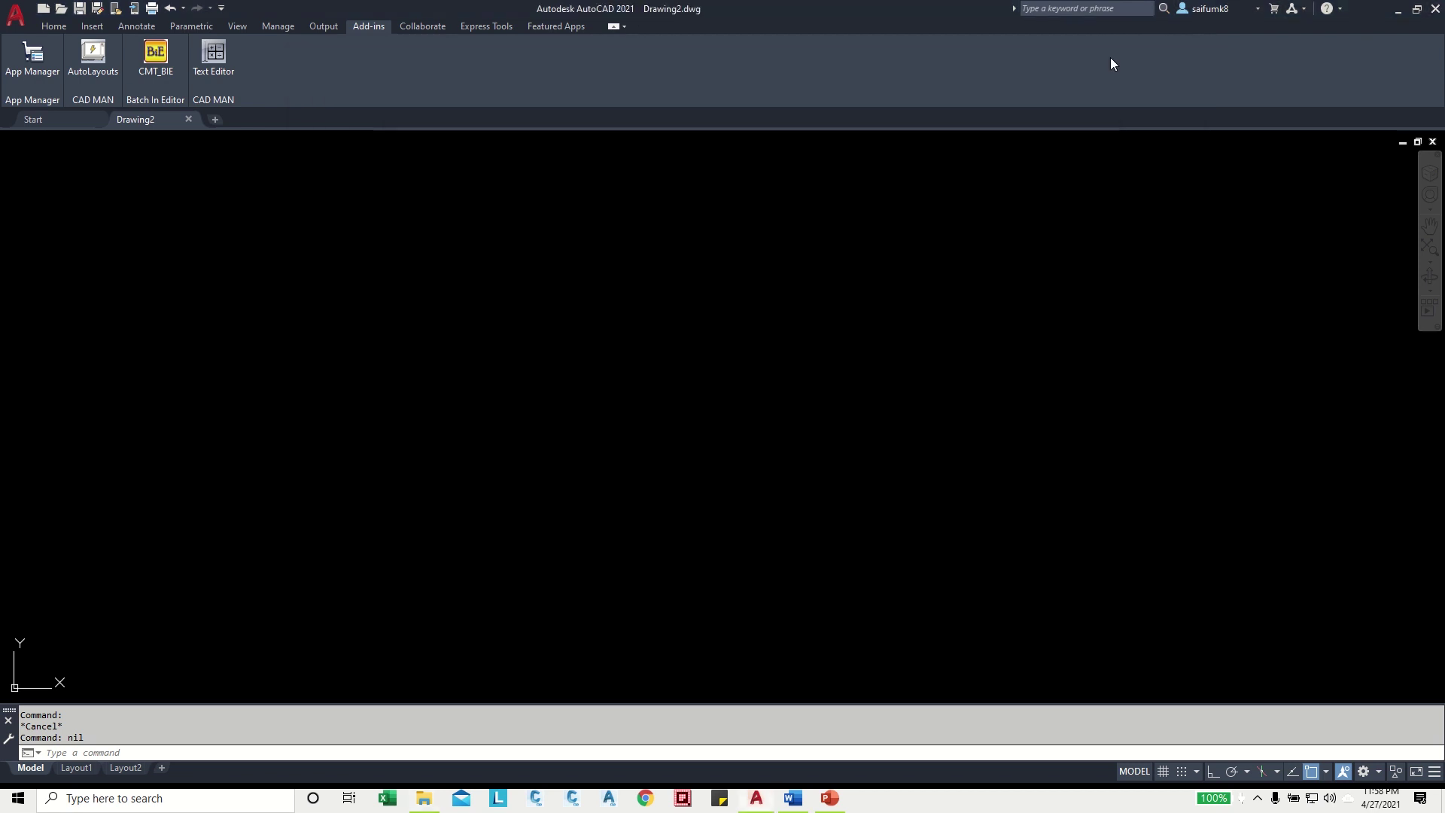
# - Open CAD-MAN-00-RD-00.dwg from the Test Drawings folder as read-only
pyautogui.click(61, 8)
pyautogui.click(686, 319)
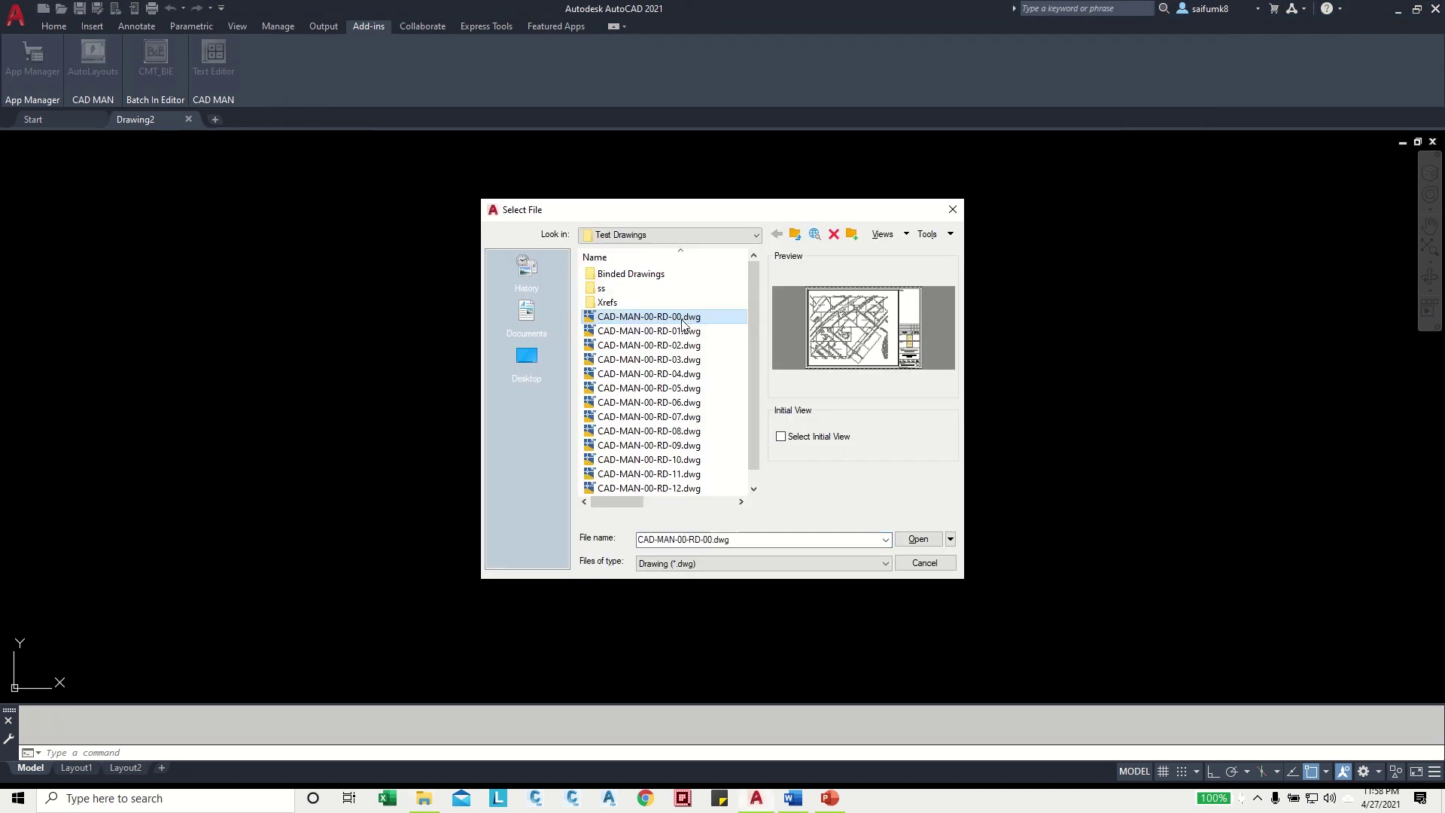
pyautogui.click(951, 538)
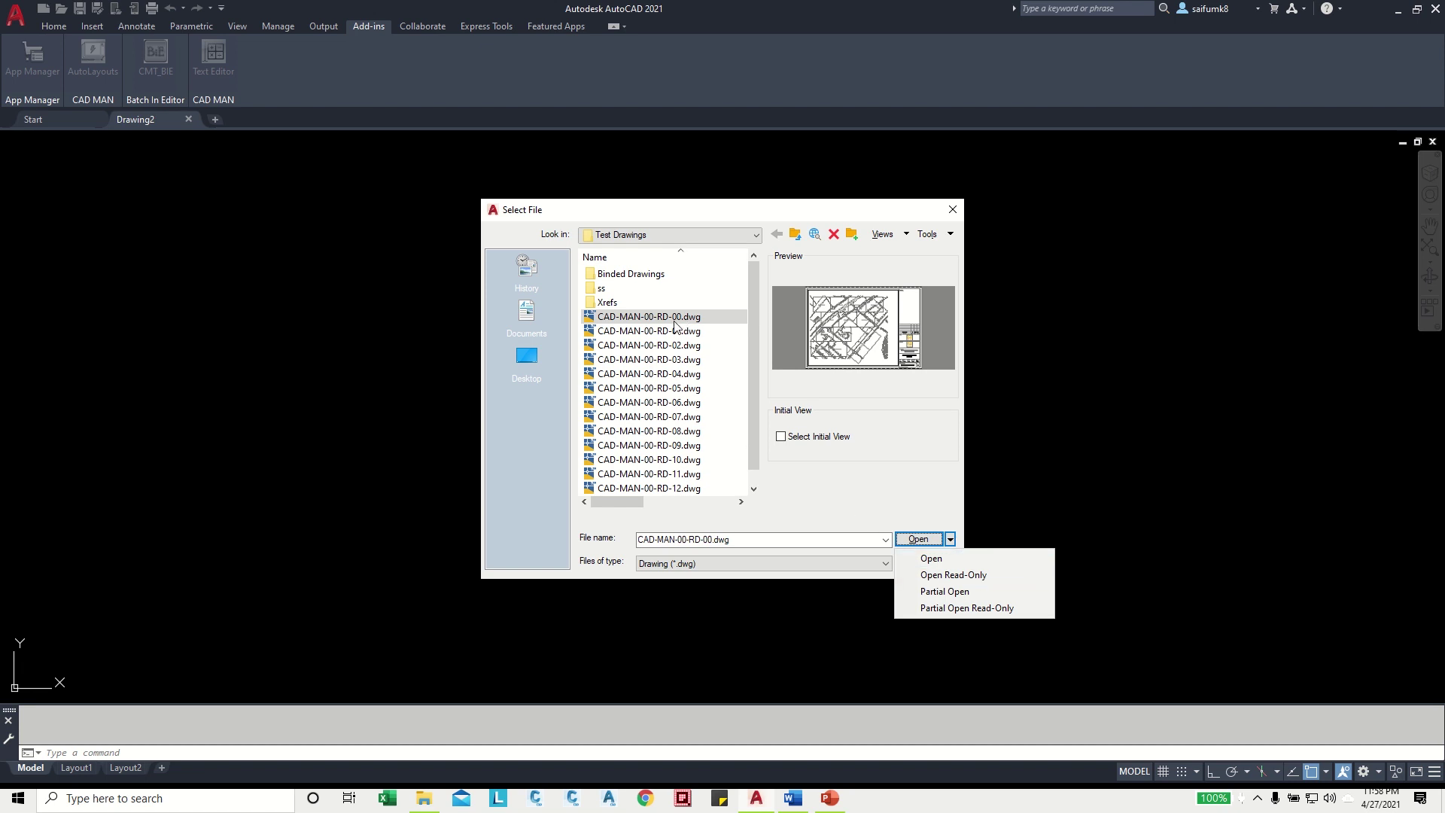
pyautogui.click(982, 576)
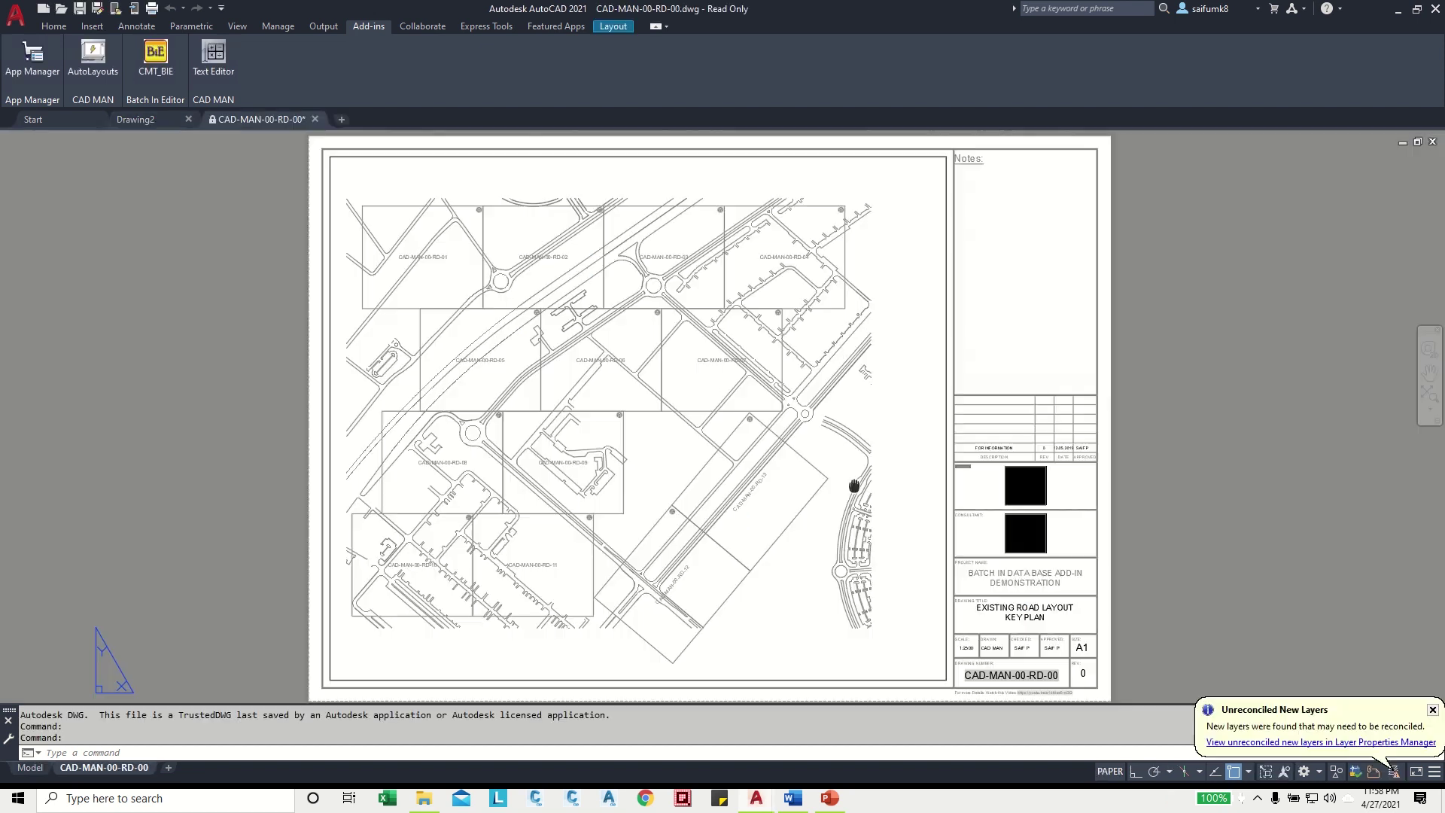
# - Examine the DWGNUM and REV attributes of the sheet's title block in the attribute editor, and leave it without changes
pyautogui.scroll(4, 875, 506)
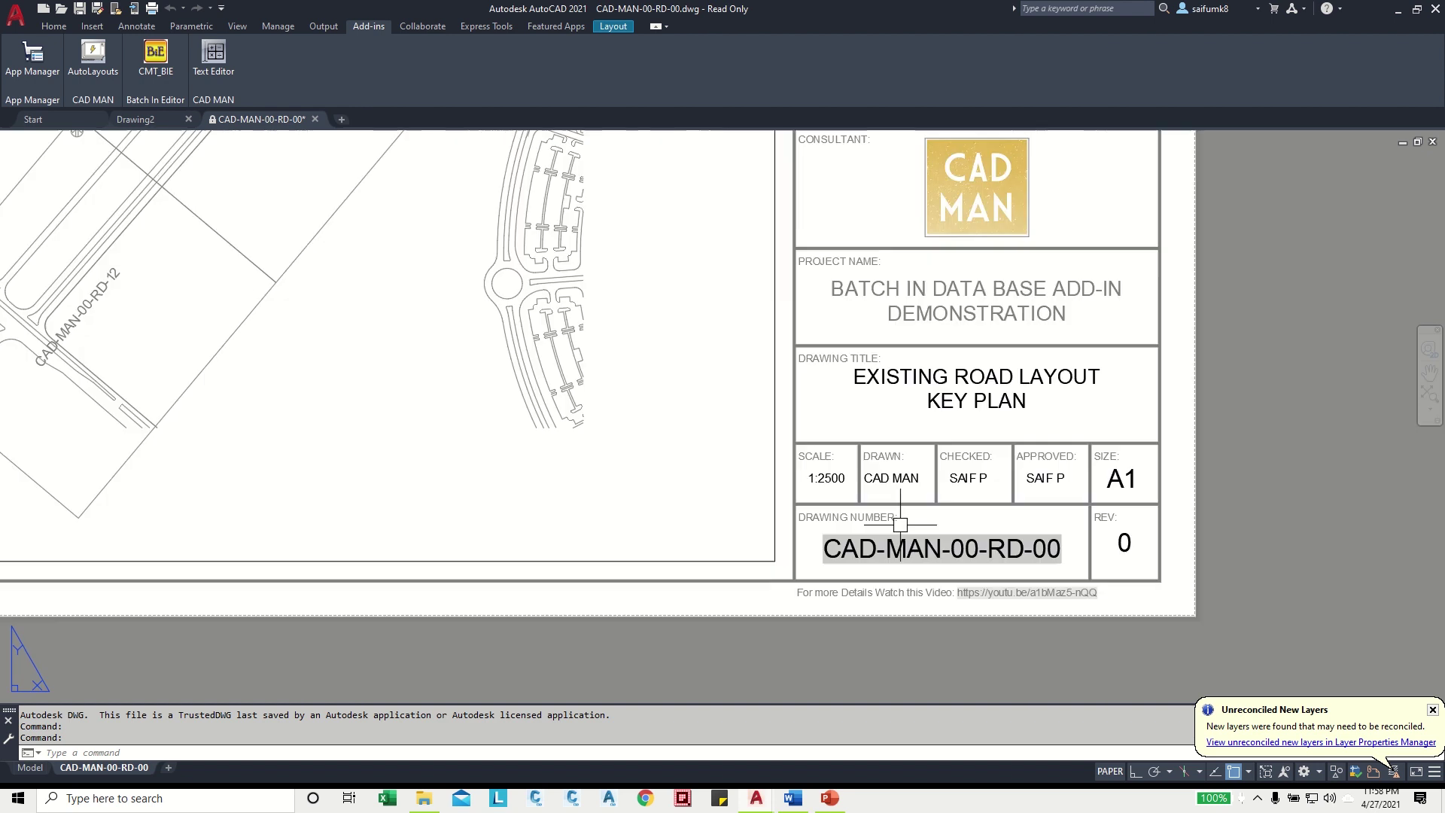
pyautogui.doubleClick(984, 547)
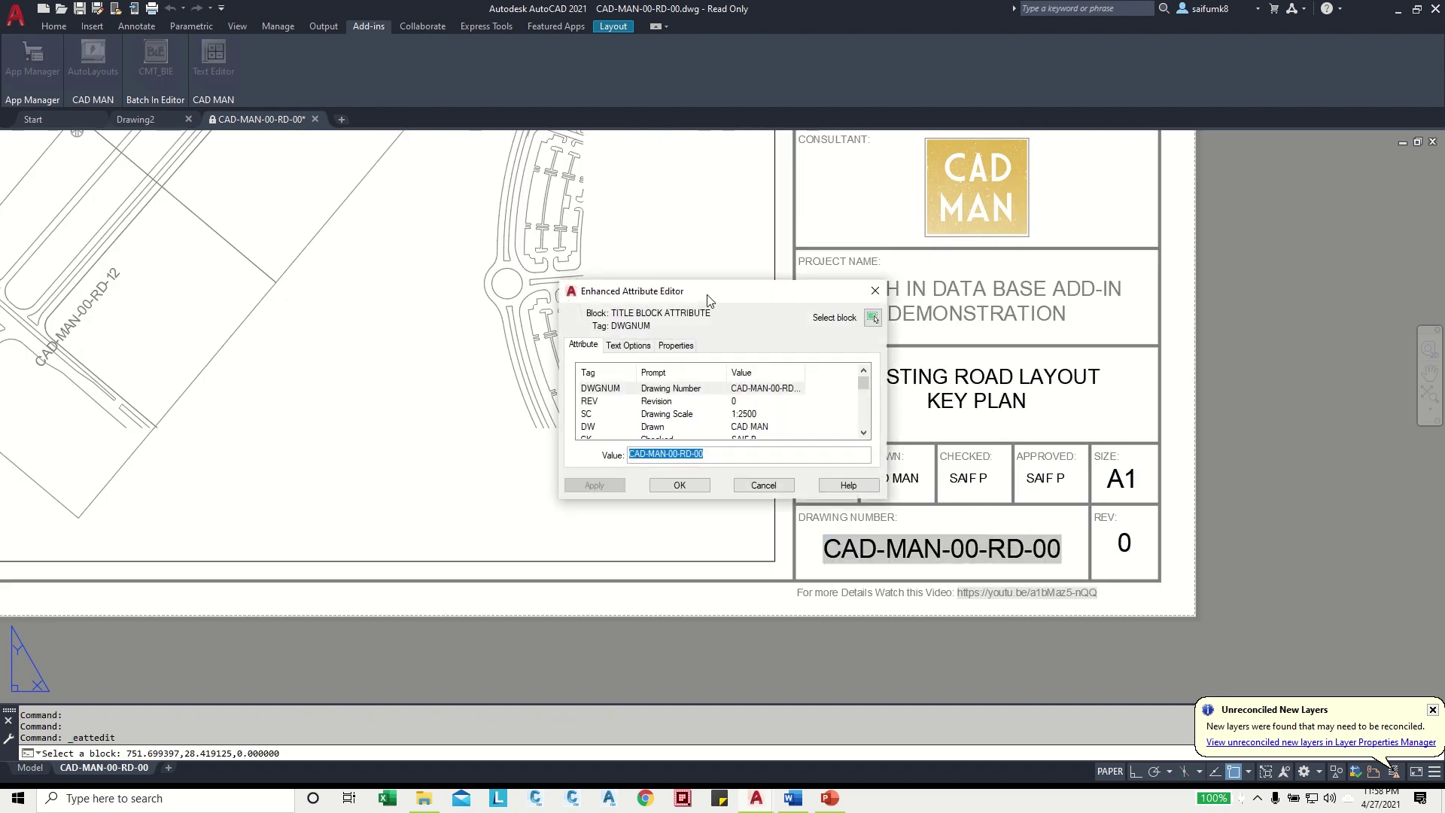
pyautogui.moveTo(709, 292); pyautogui.dragTo(719, 212)
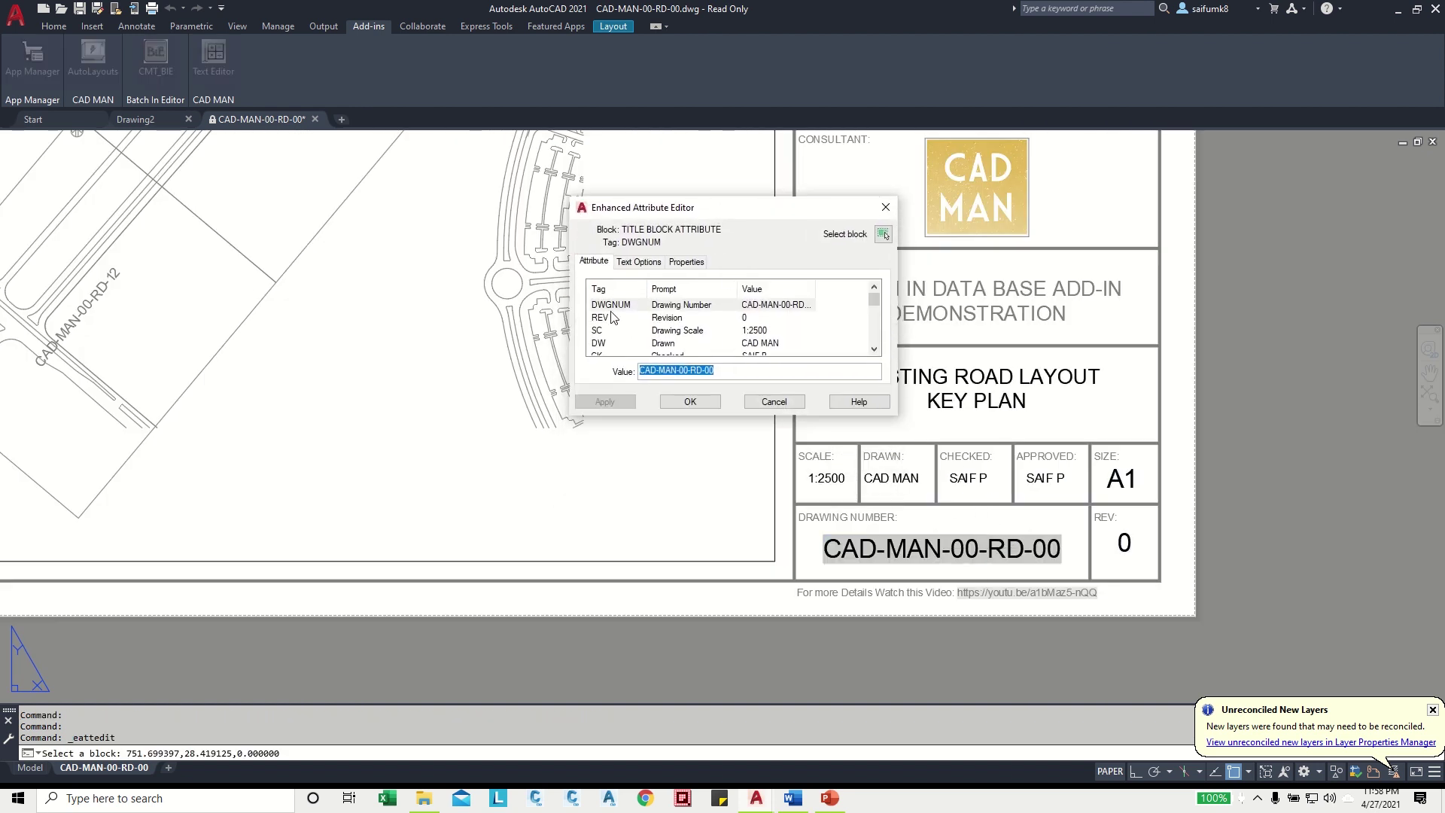
pyautogui.click(602, 328)
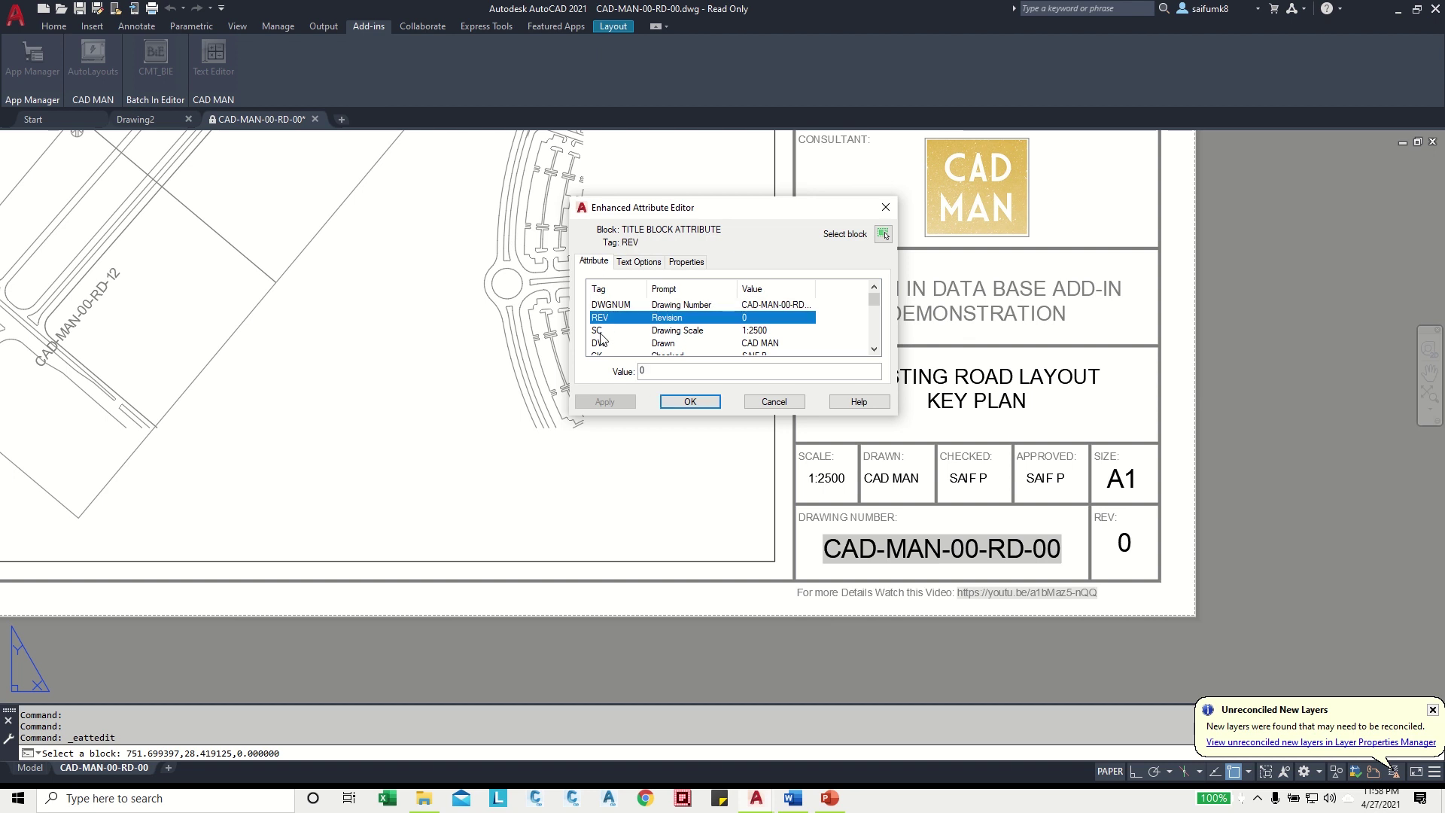
pyautogui.click(606, 305)
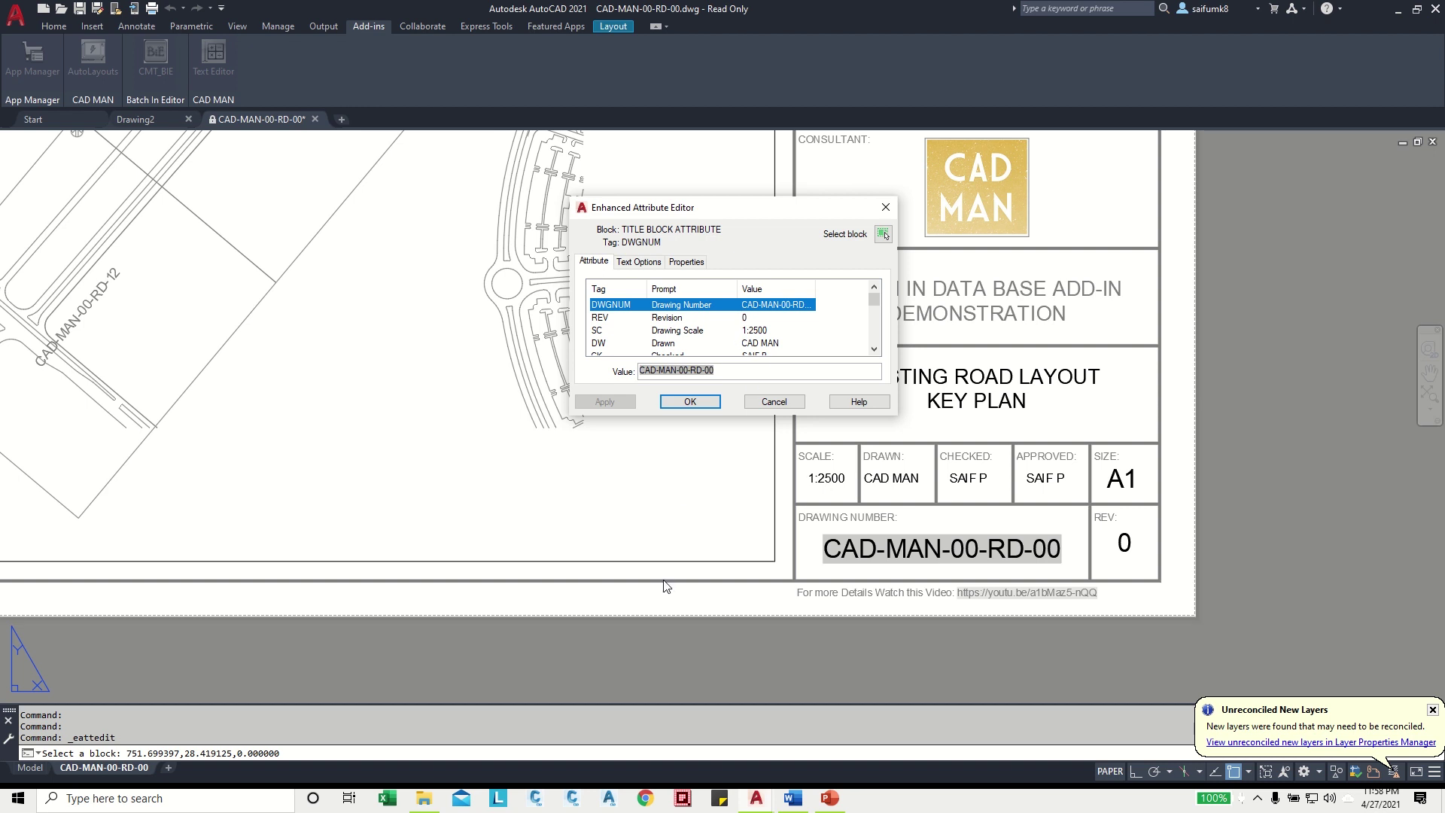
pyautogui.click(766, 398)
pyautogui.scroll(-5, 766, 398)
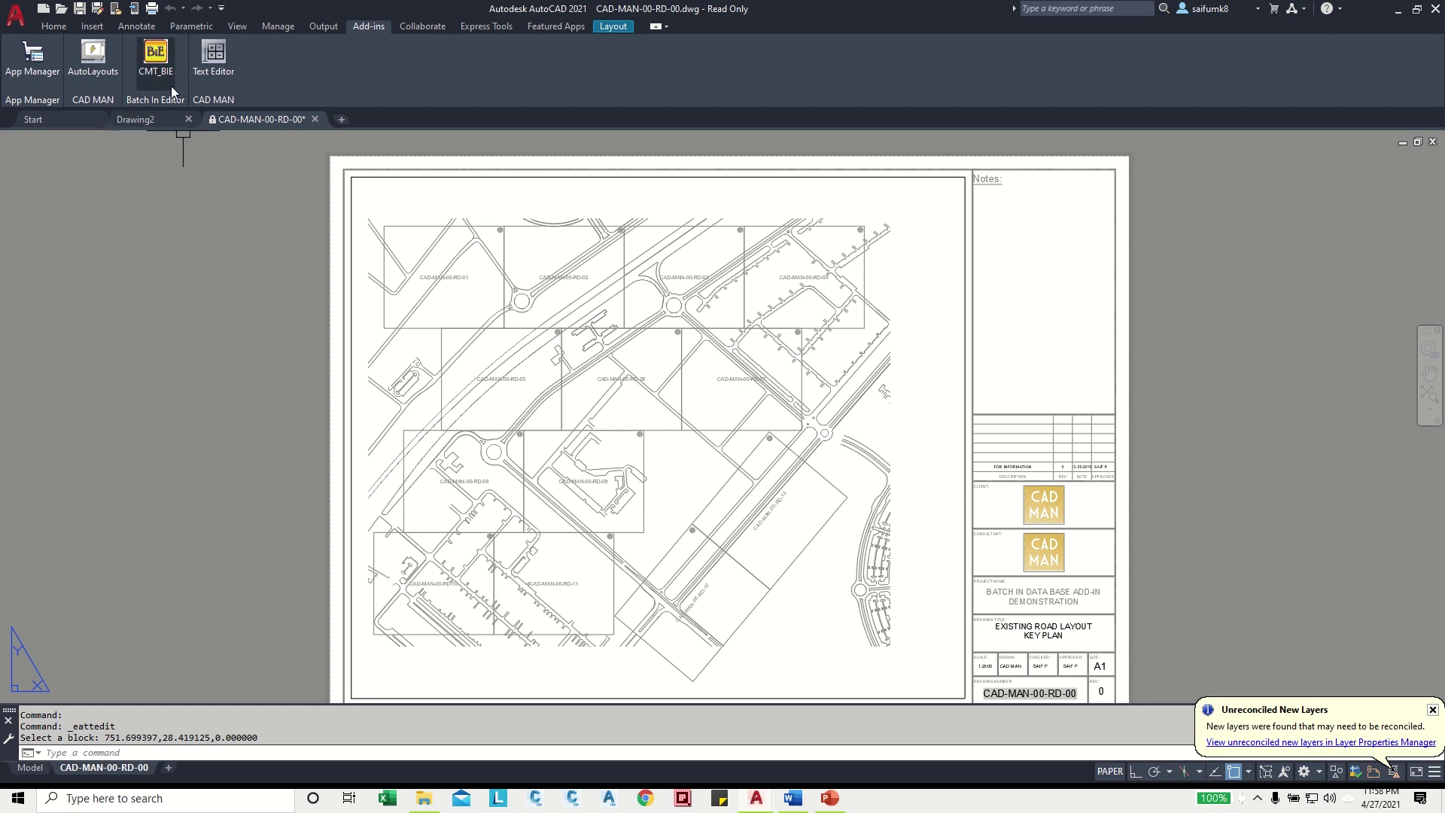
# - Reopen the BatchInEditor add-in over the read-only key plan drawing
pyautogui.click(154, 54)
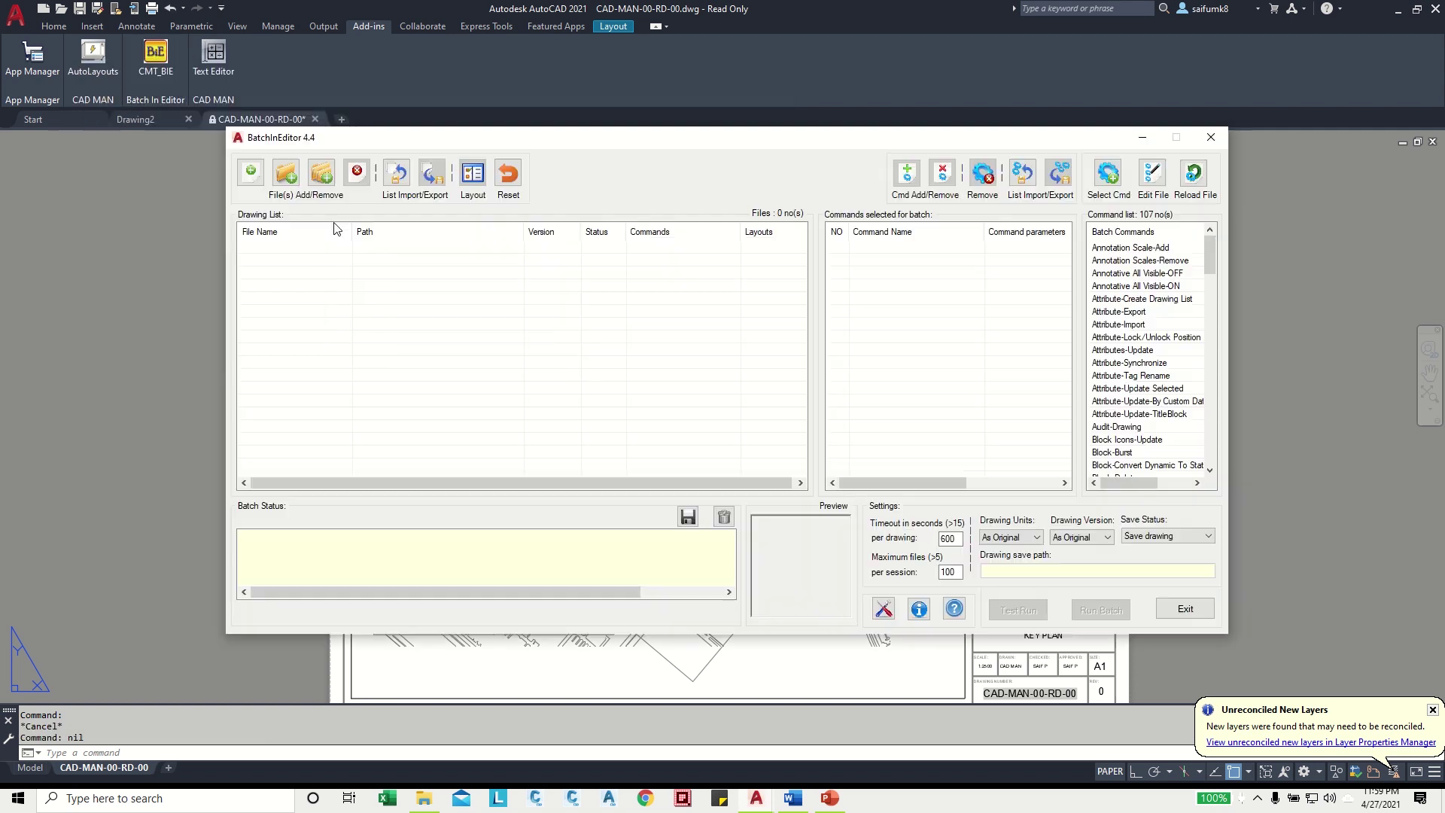
pyautogui.click(251, 177)
pyautogui.moveTo(617, 555); pyautogui.dragTo(546, 300)
pyautogui.press('Return')
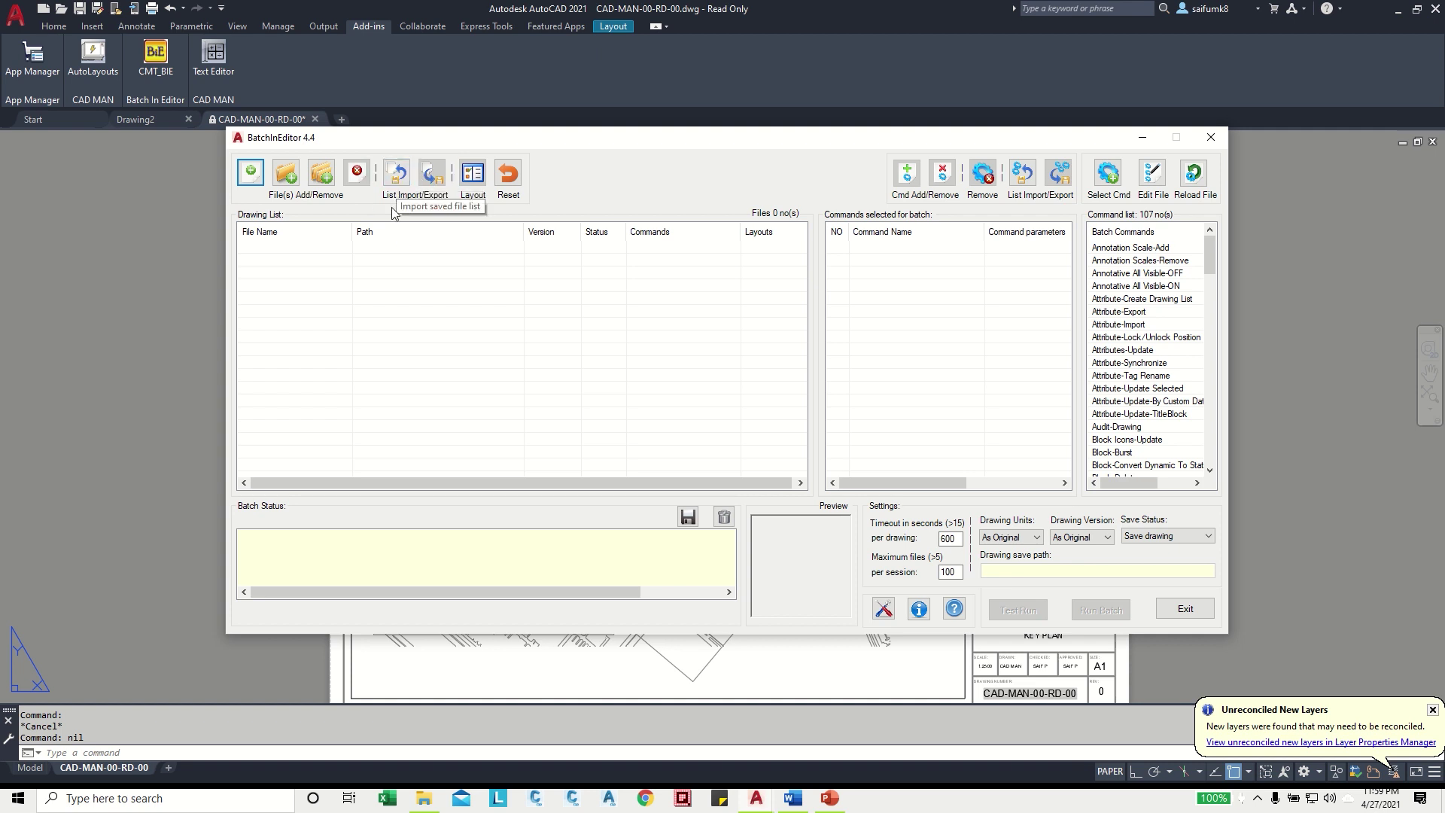
# - Add drawings CAD-MAN-00-RD-00.dwg through CAD-MAN-00-RD-13.dwg from the Test Drawings folder to the batch drawing list
pyautogui.click(251, 181)
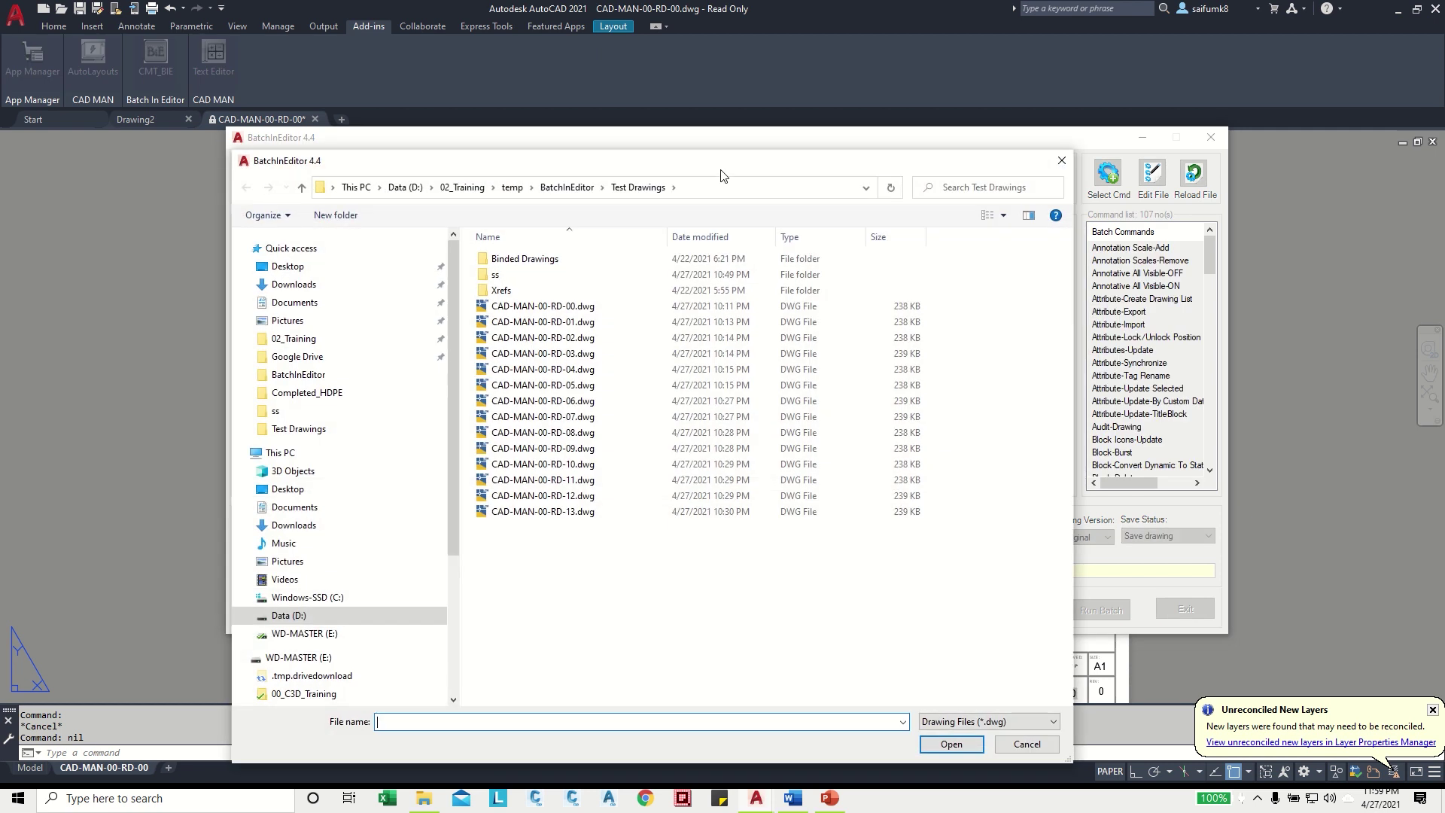
pyautogui.moveTo(720, 176); pyautogui.dragTo(773, 131)
pyautogui.click(600, 263)
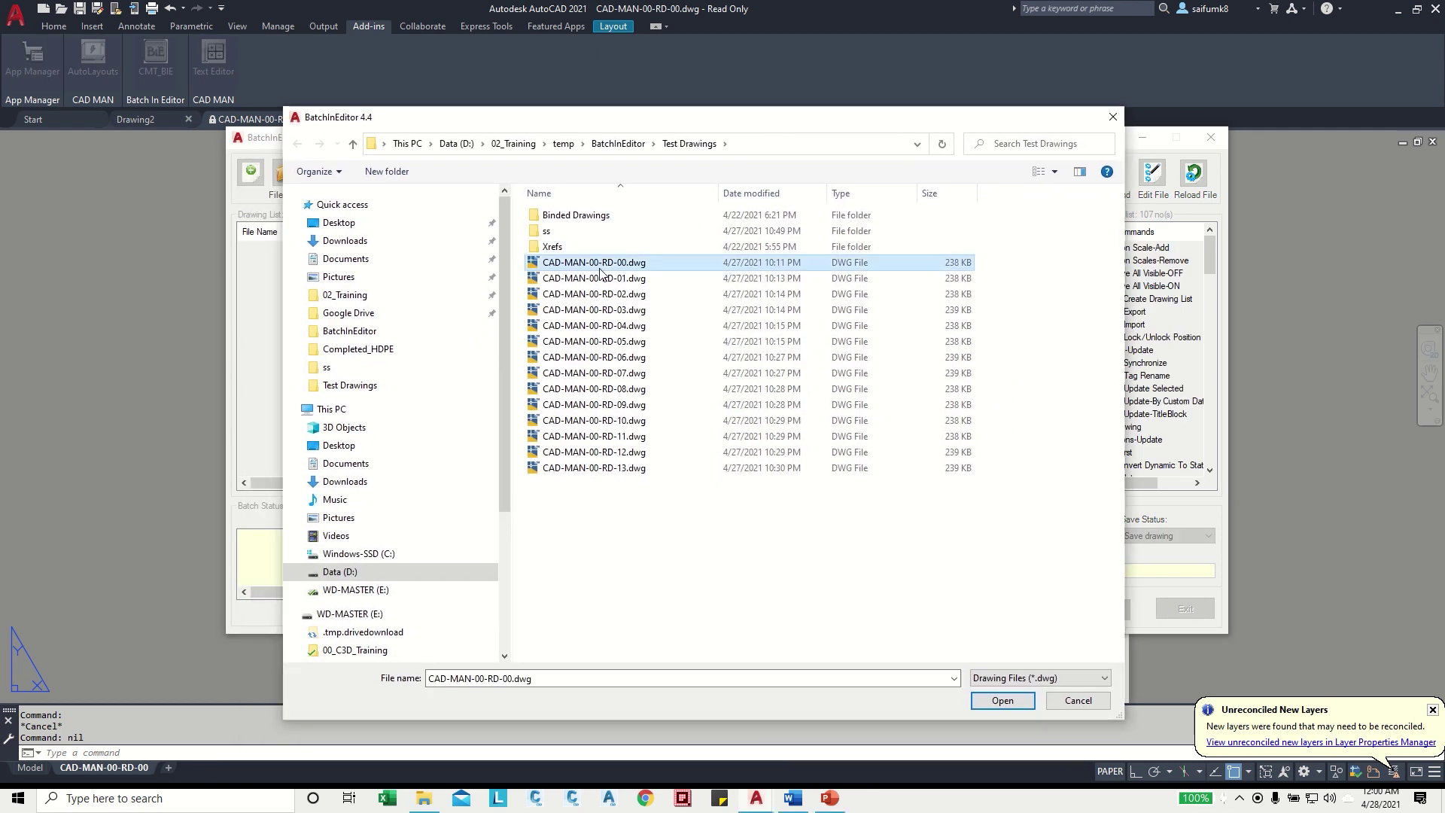
pyautogui.keyDown('shift'); pyautogui.click(584, 468); pyautogui.keyUp('shift')
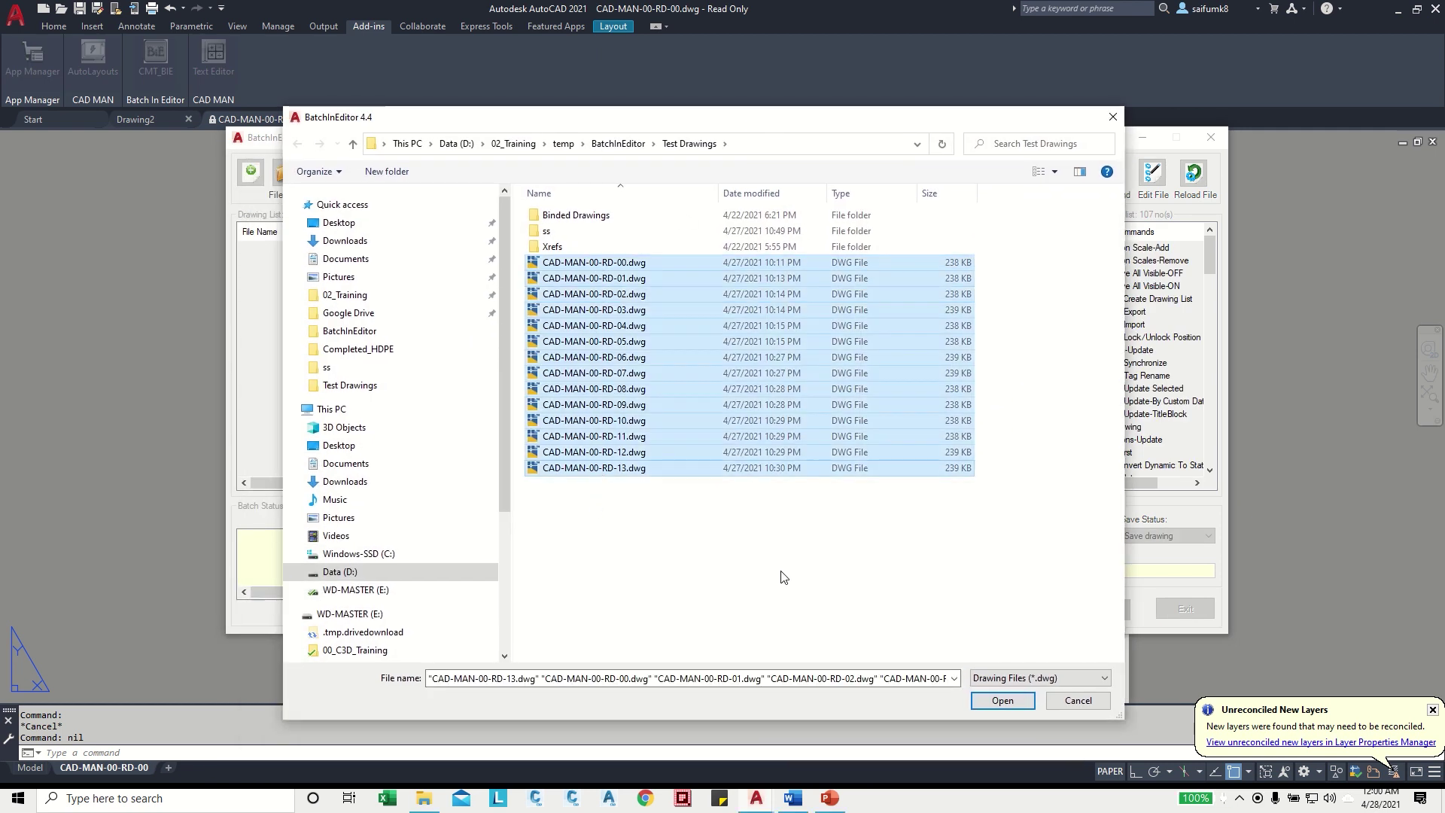
pyautogui.click(1000, 700)
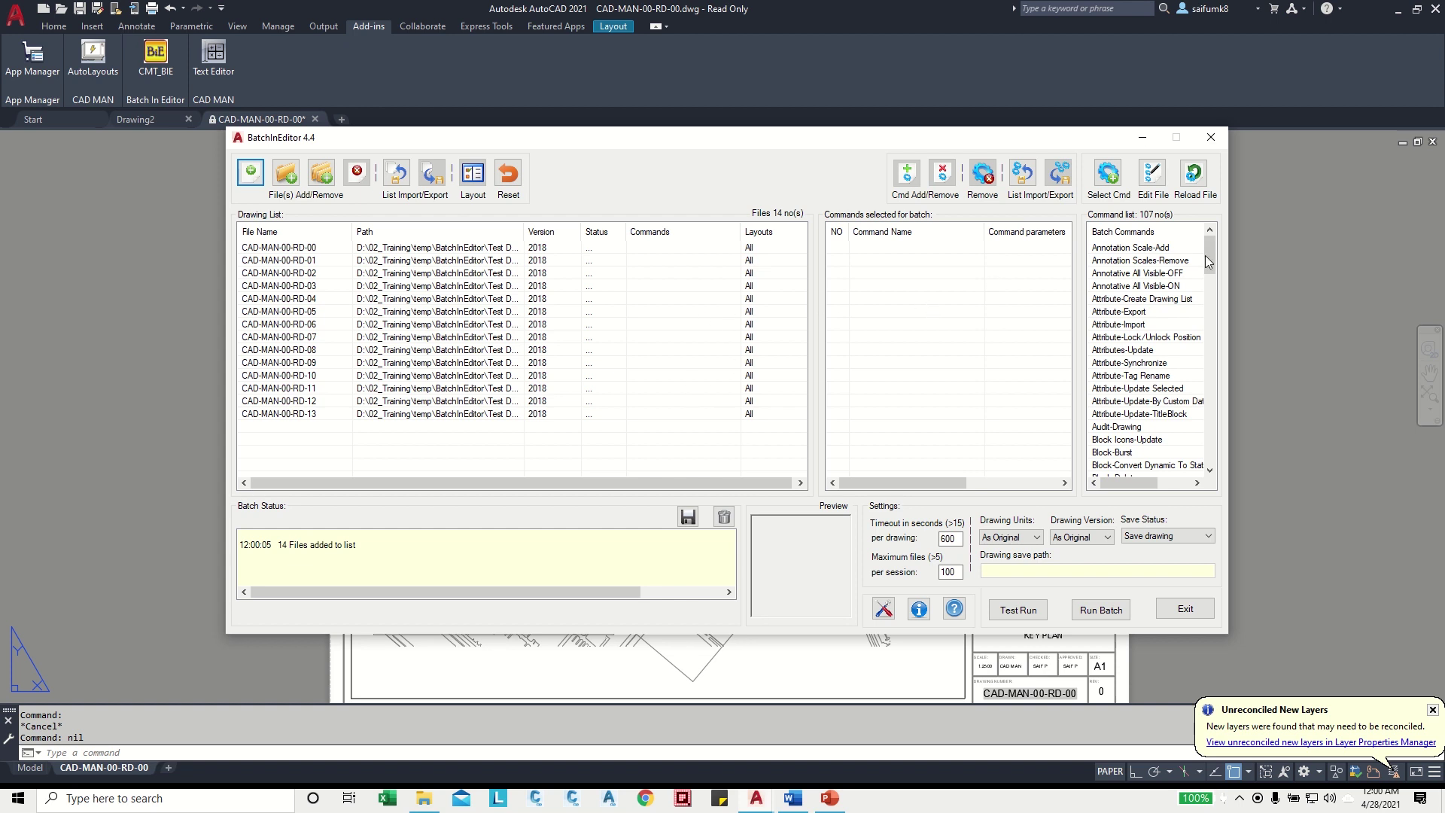
# - Open the settings of the Attribute-Create Drawing List command and pick the sheet's title block on screen as the source block
pyautogui.moveTo(1209, 263)
pyautogui.mouseDown()
pyautogui.moveTo(1209, 284)
pyautogui.moveTo(1211, 256)
pyautogui.mouseUp()
pyautogui.click(1101, 300)
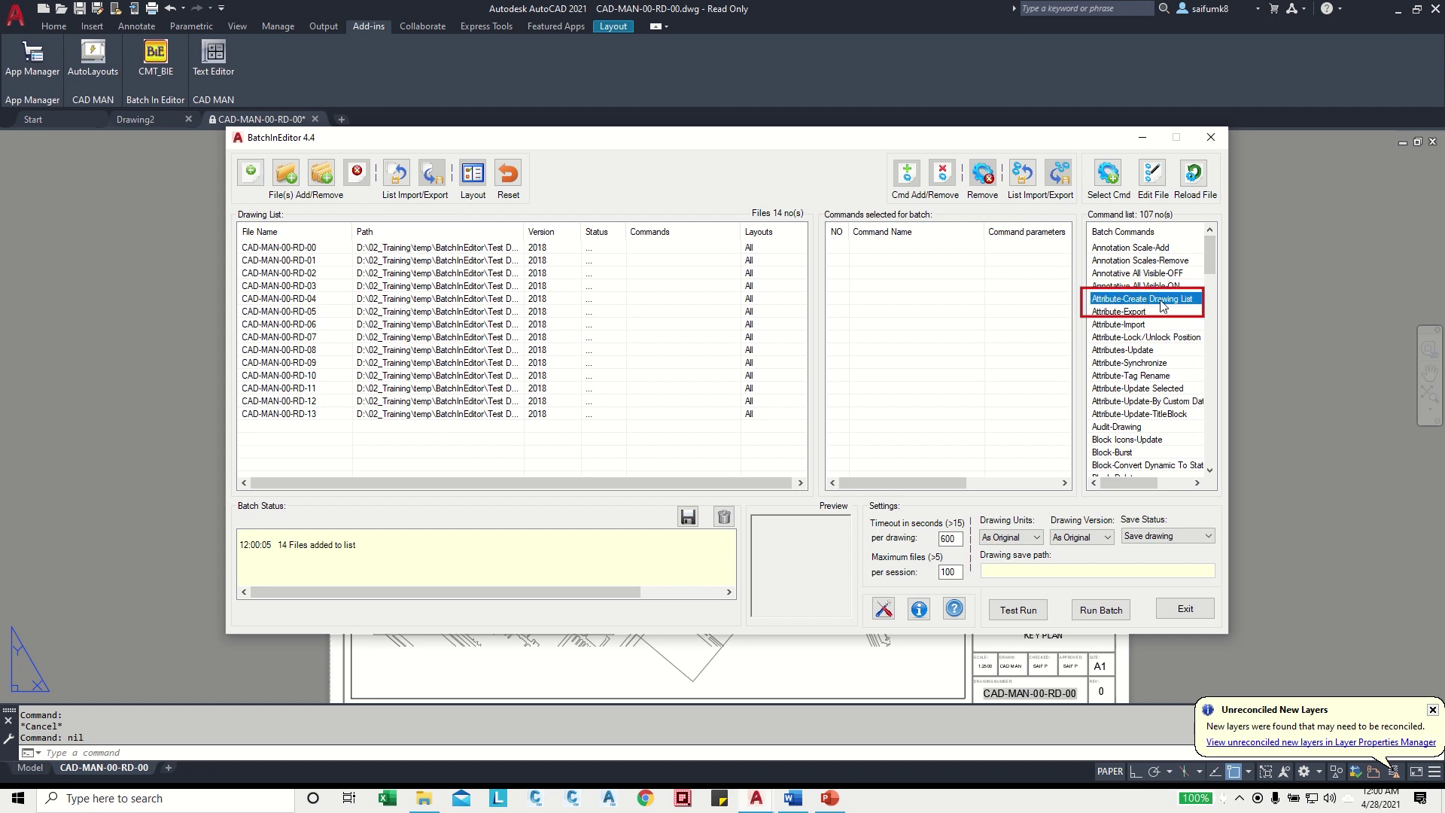
pyautogui.doubleClick(1156, 300)
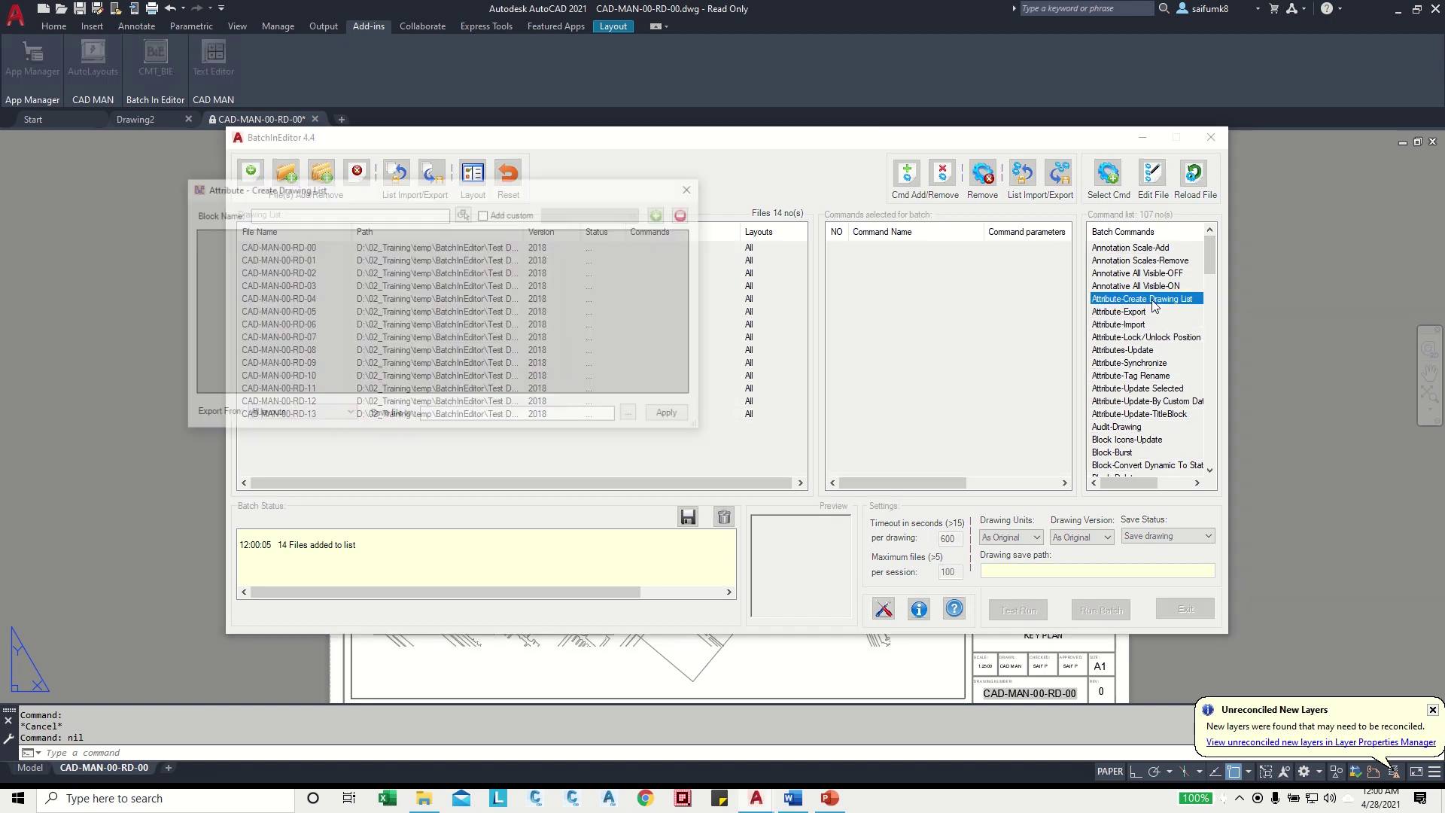
pyautogui.moveTo(546, 195)
pyautogui.mouseDown()
pyautogui.moveTo(997, 163)
pyautogui.moveTo(982, 221)
pyautogui.mouseUp()
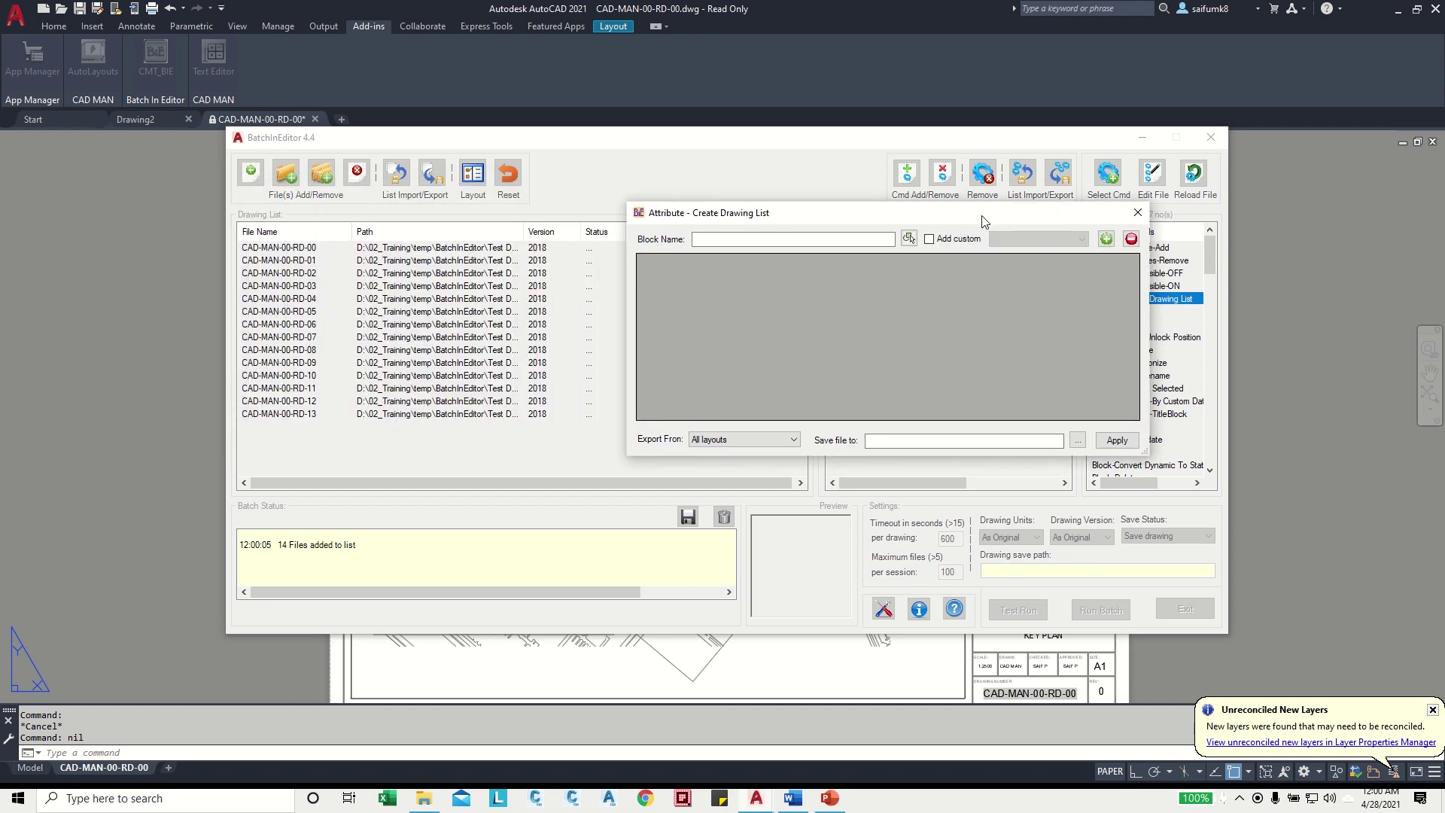
pyautogui.click(723, 239)
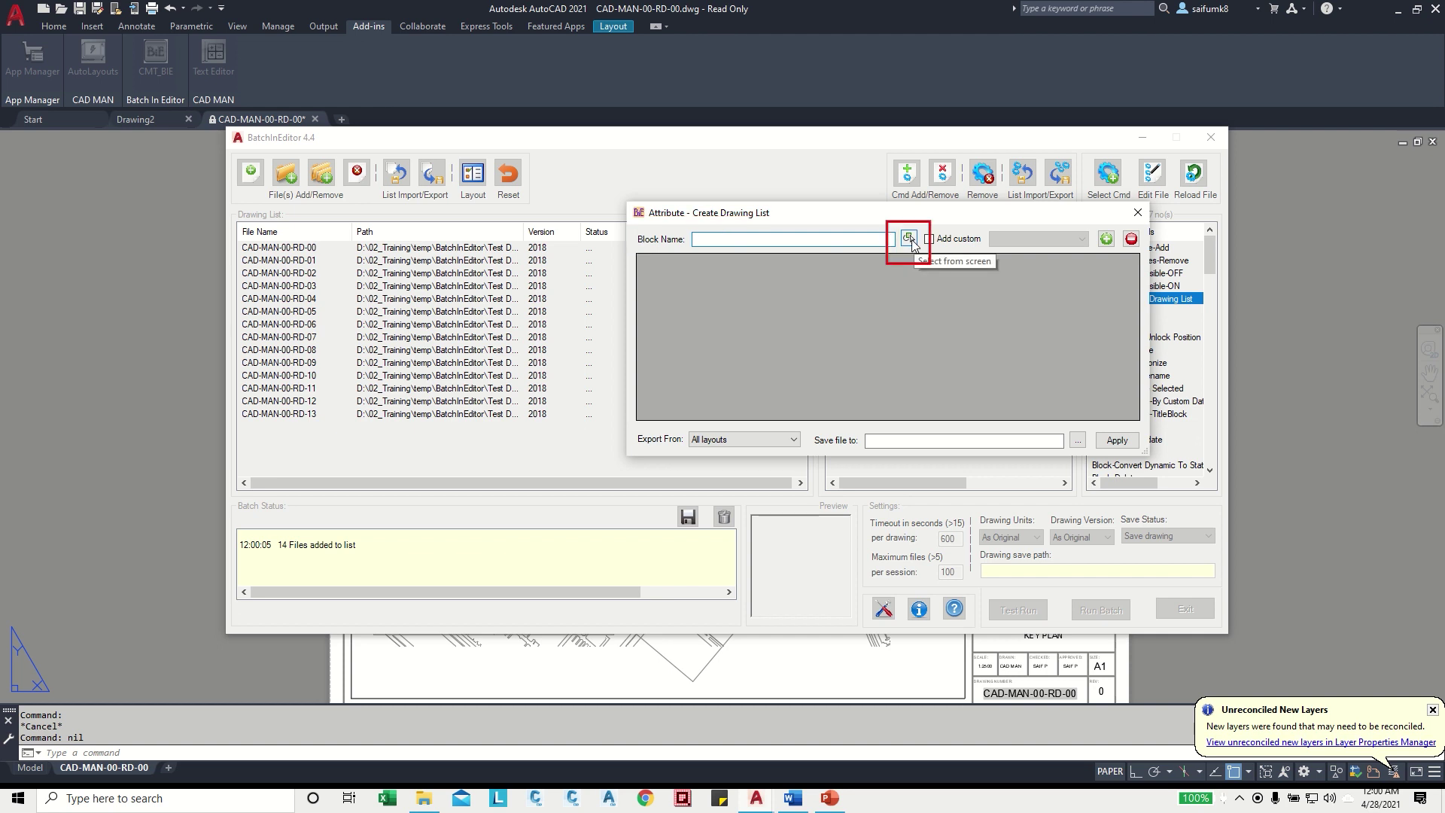
pyautogui.click(908, 239)
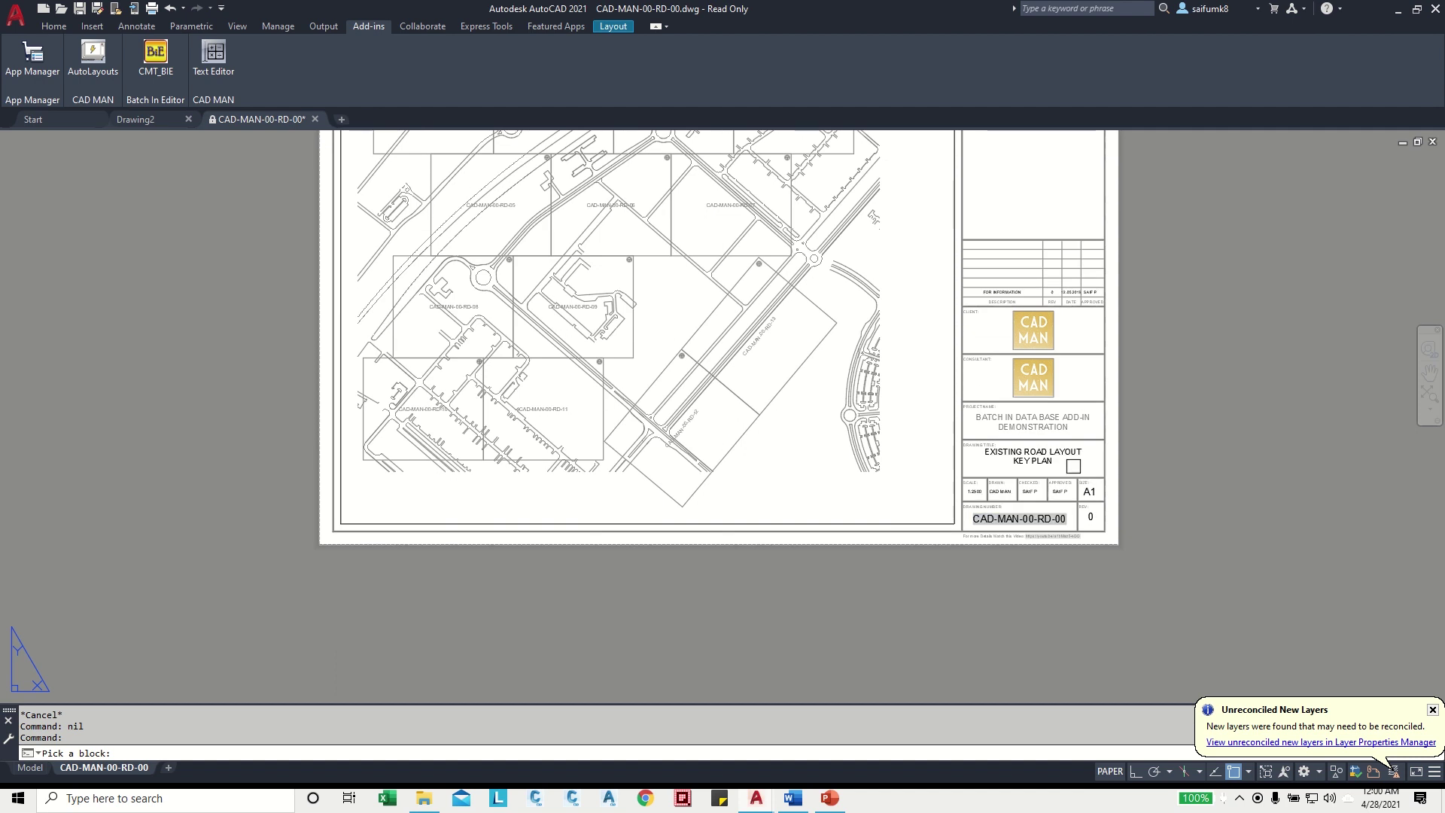
pyautogui.click(1030, 459)
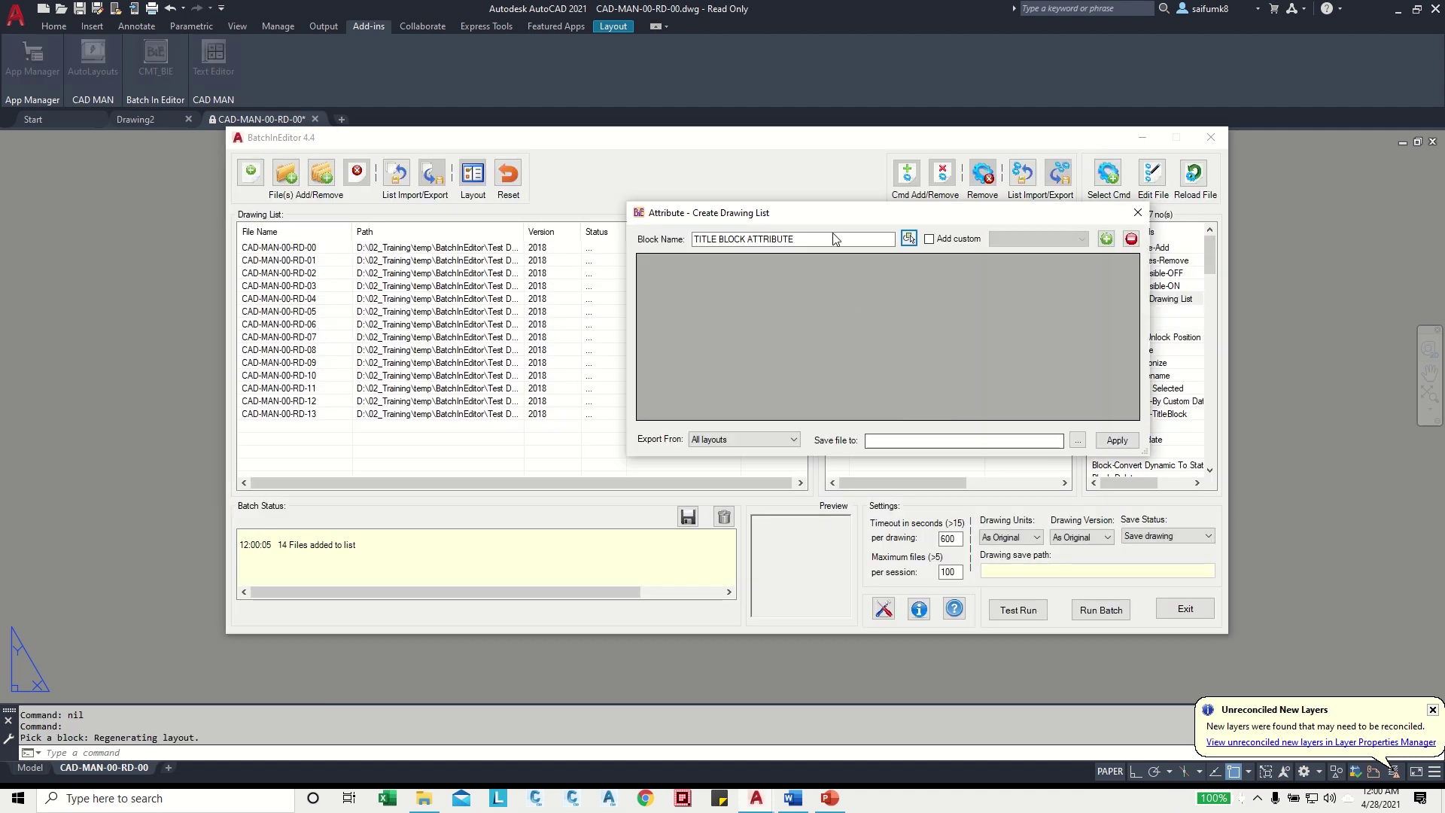
# - Add a drawing list column headed Drawing Number and assign the <DWGNUM> attribute to its first row
pyautogui.moveTo(822, 158); pyautogui.dragTo(662, 171)
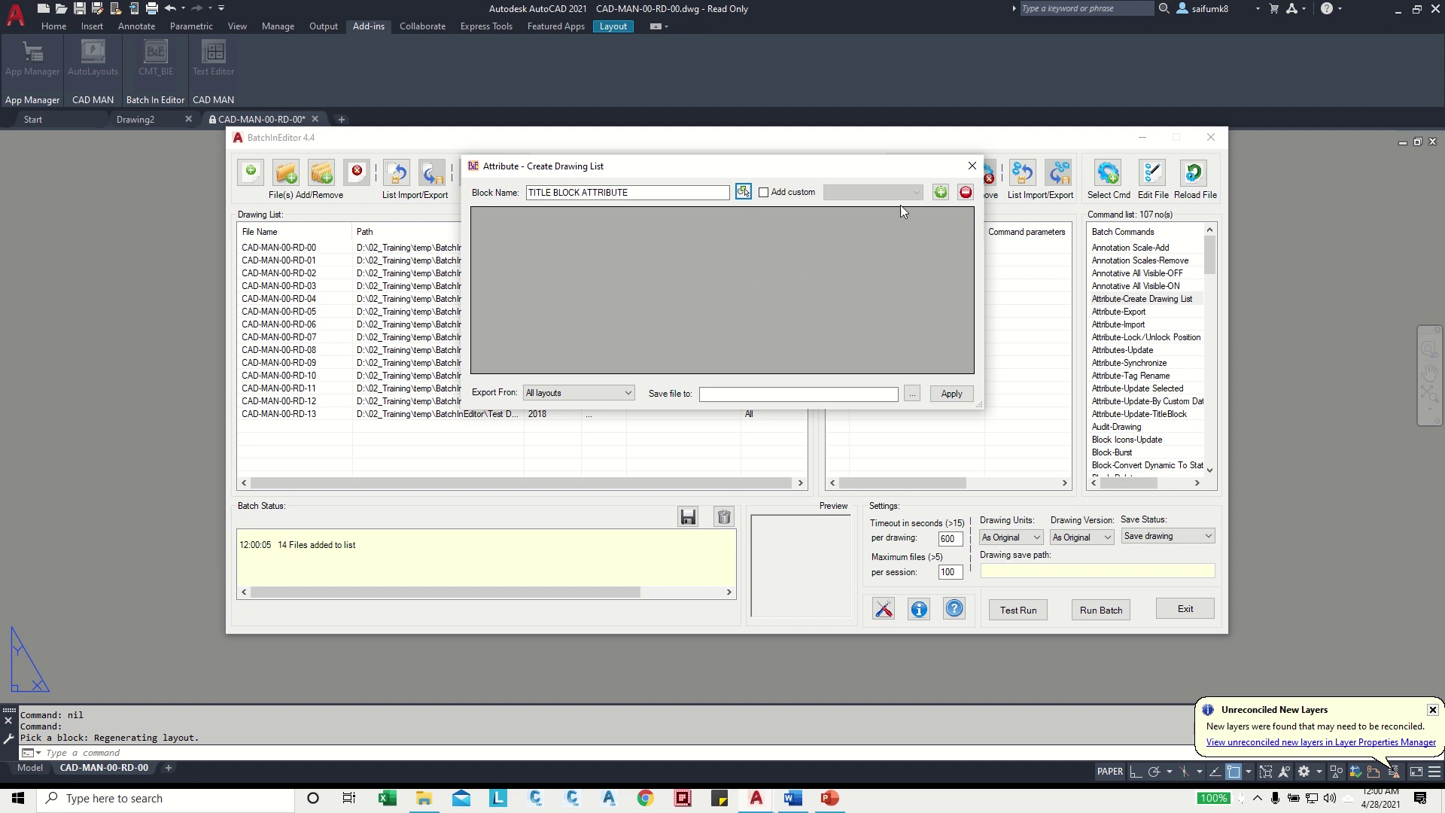
pyautogui.click(939, 193)
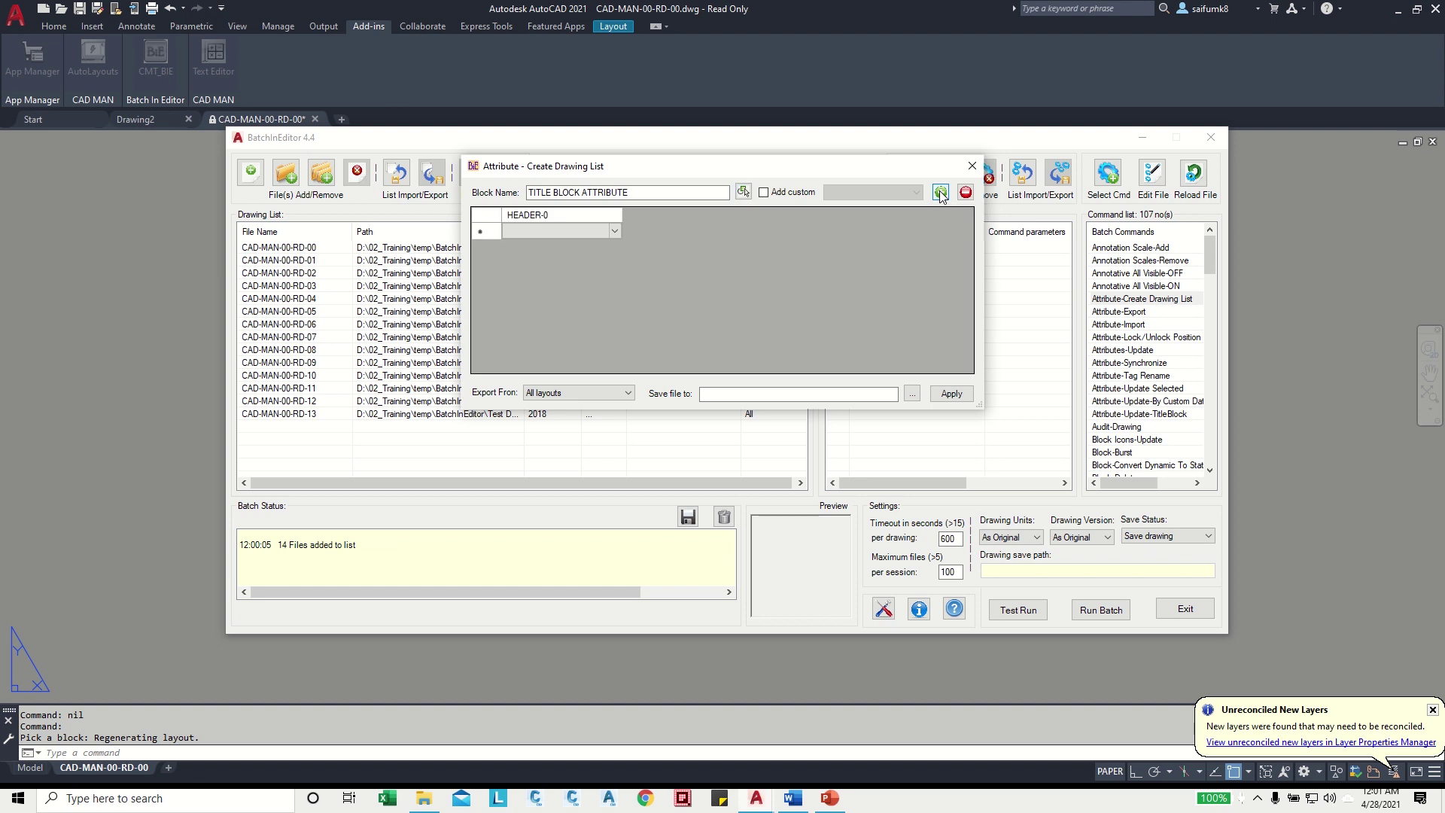
pyautogui.doubleClick(551, 216)
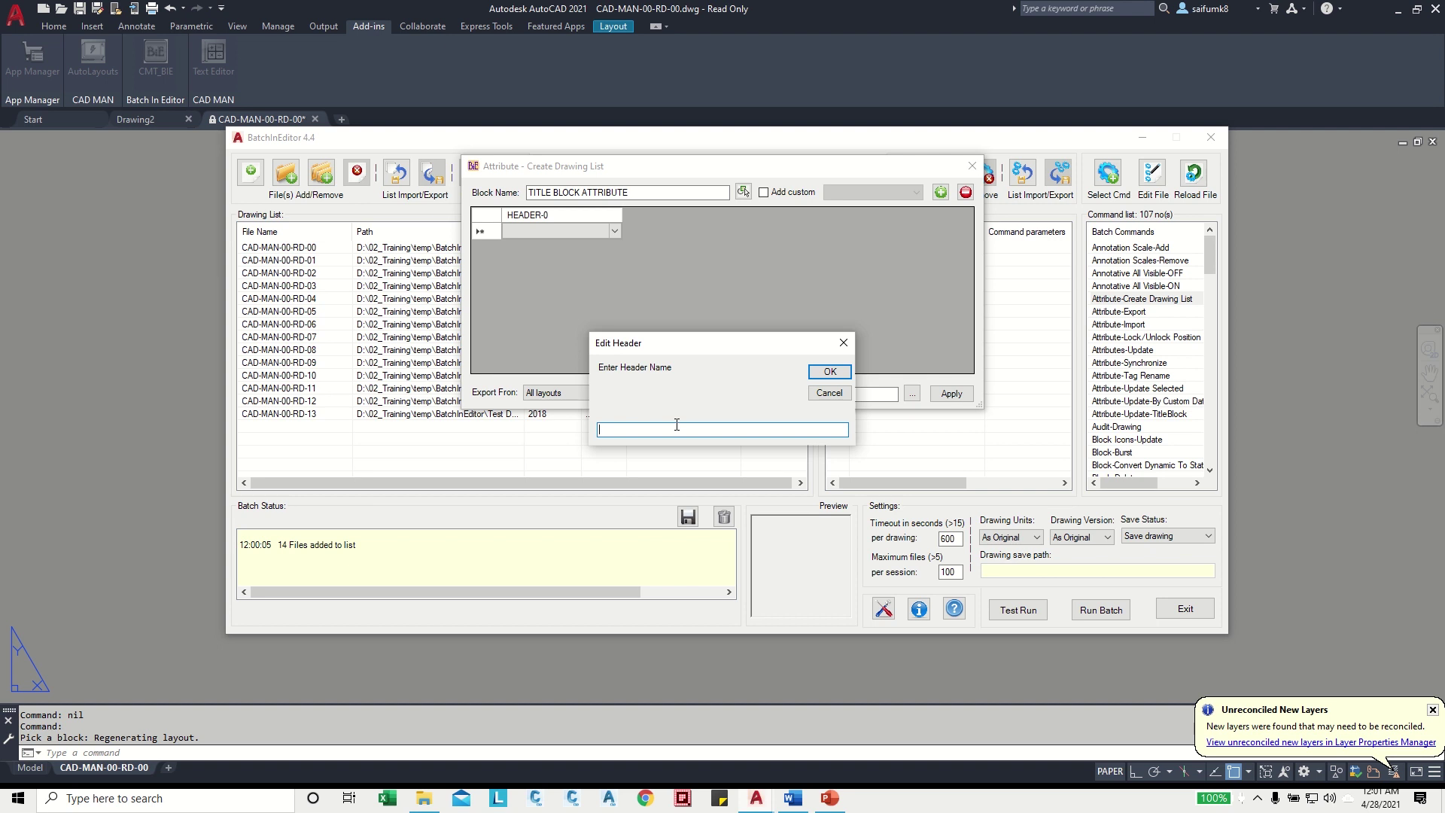
pyautogui.write('Drawing Number')
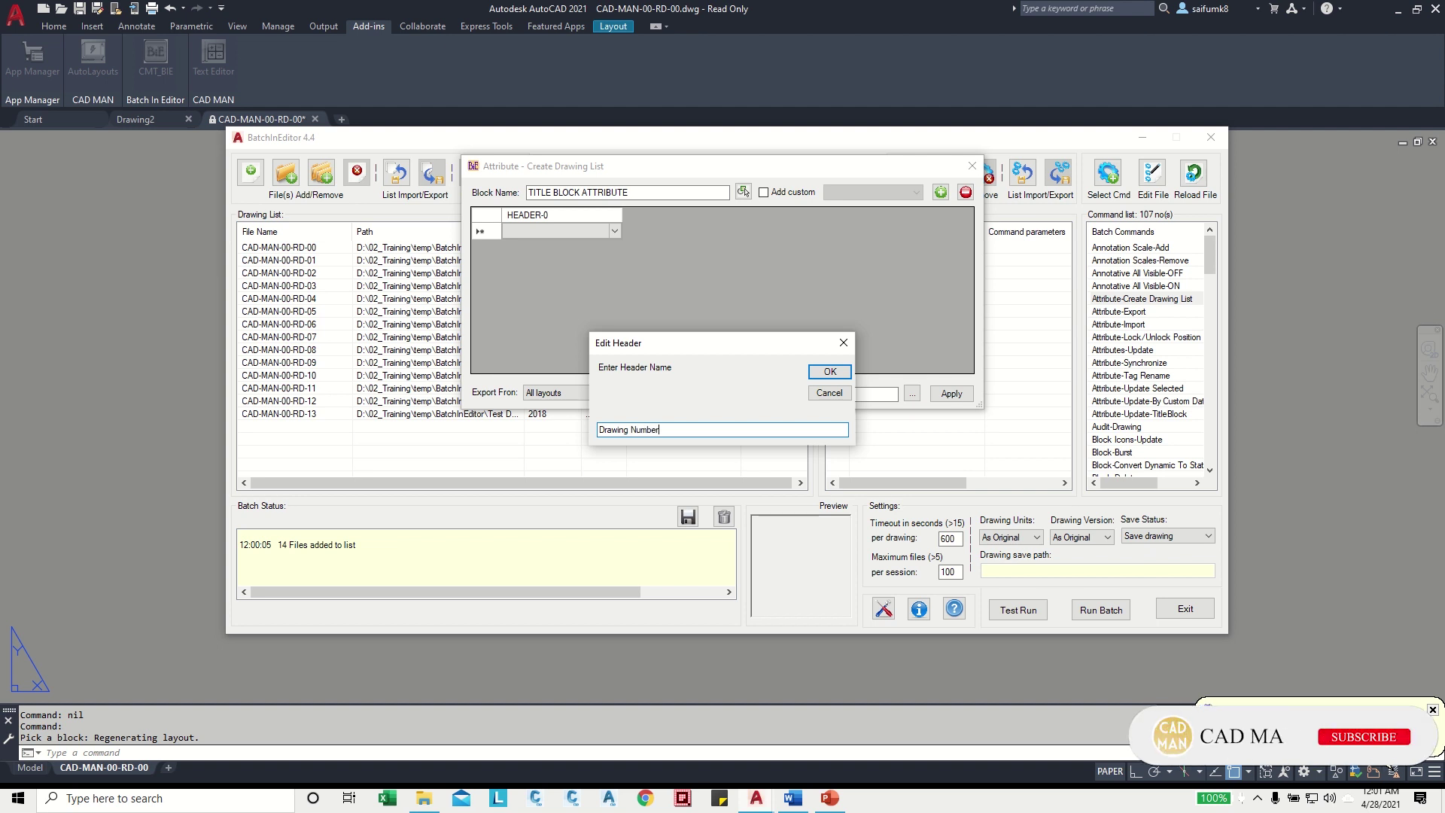
pyautogui.click(828, 372)
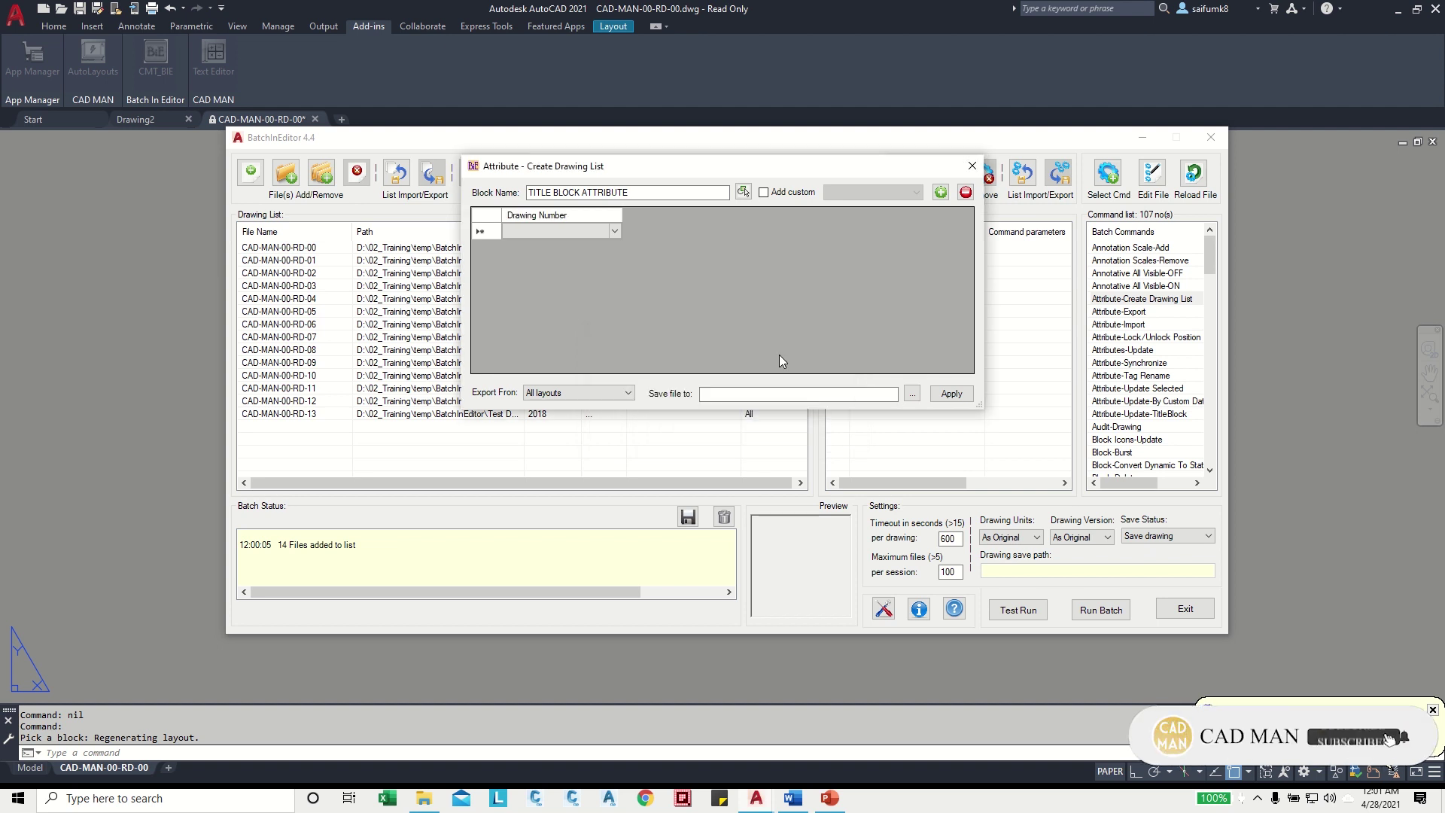
pyautogui.click(616, 232)
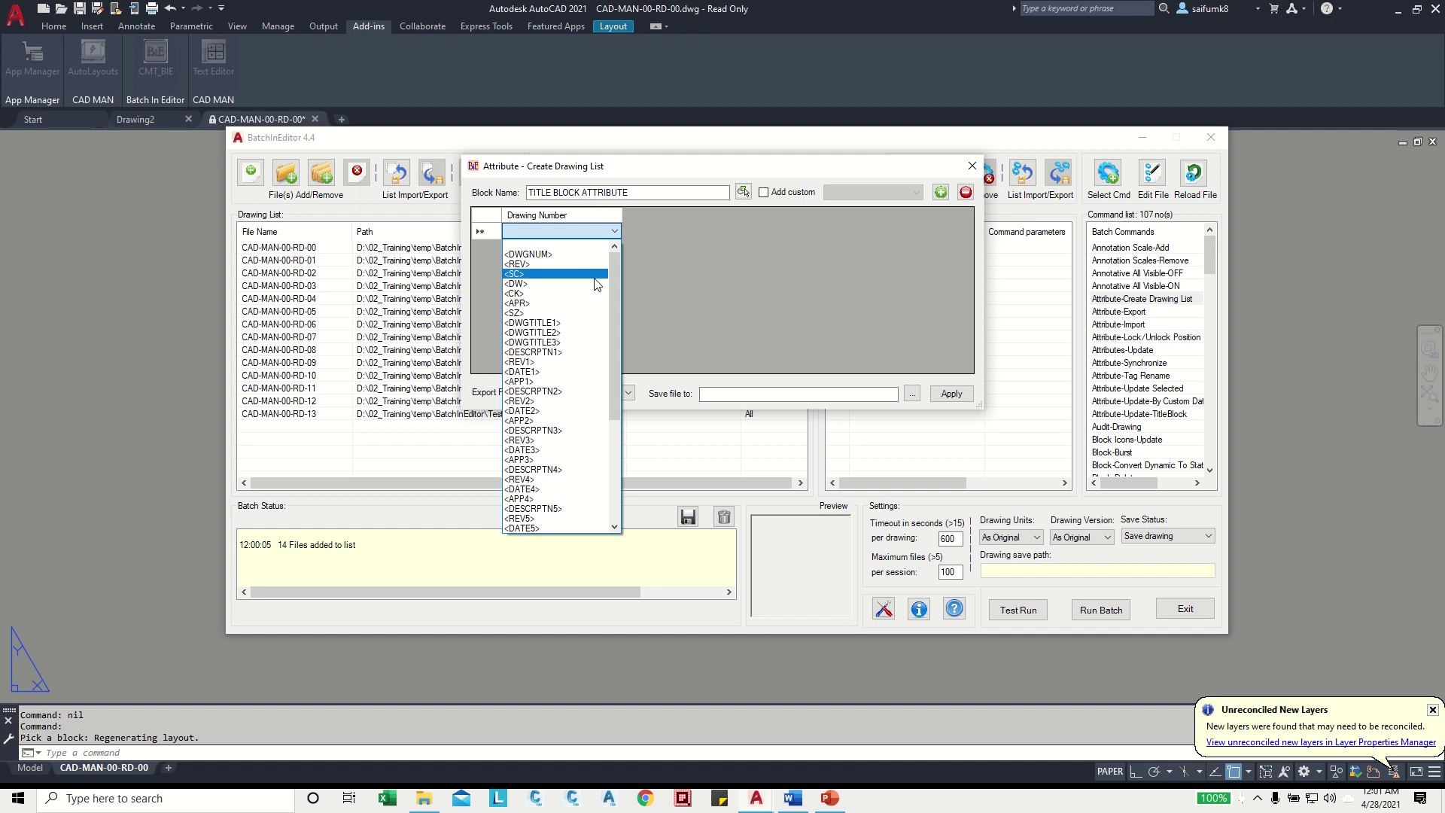
pyautogui.click(534, 255)
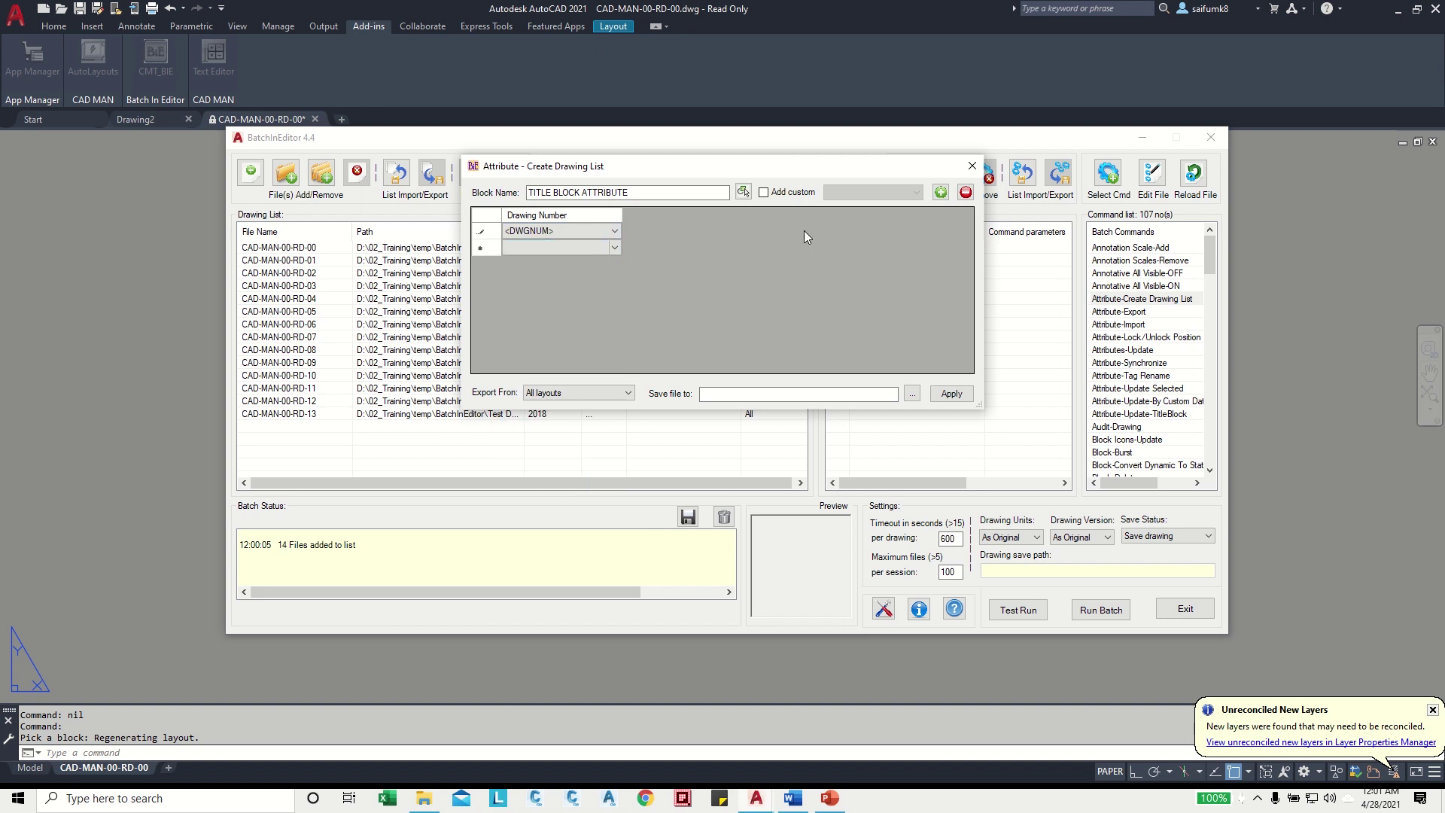
# - Add a second column headed Drawing Title and assign the <DWGTITLE1> attribute to its first row
pyautogui.click(940, 194)
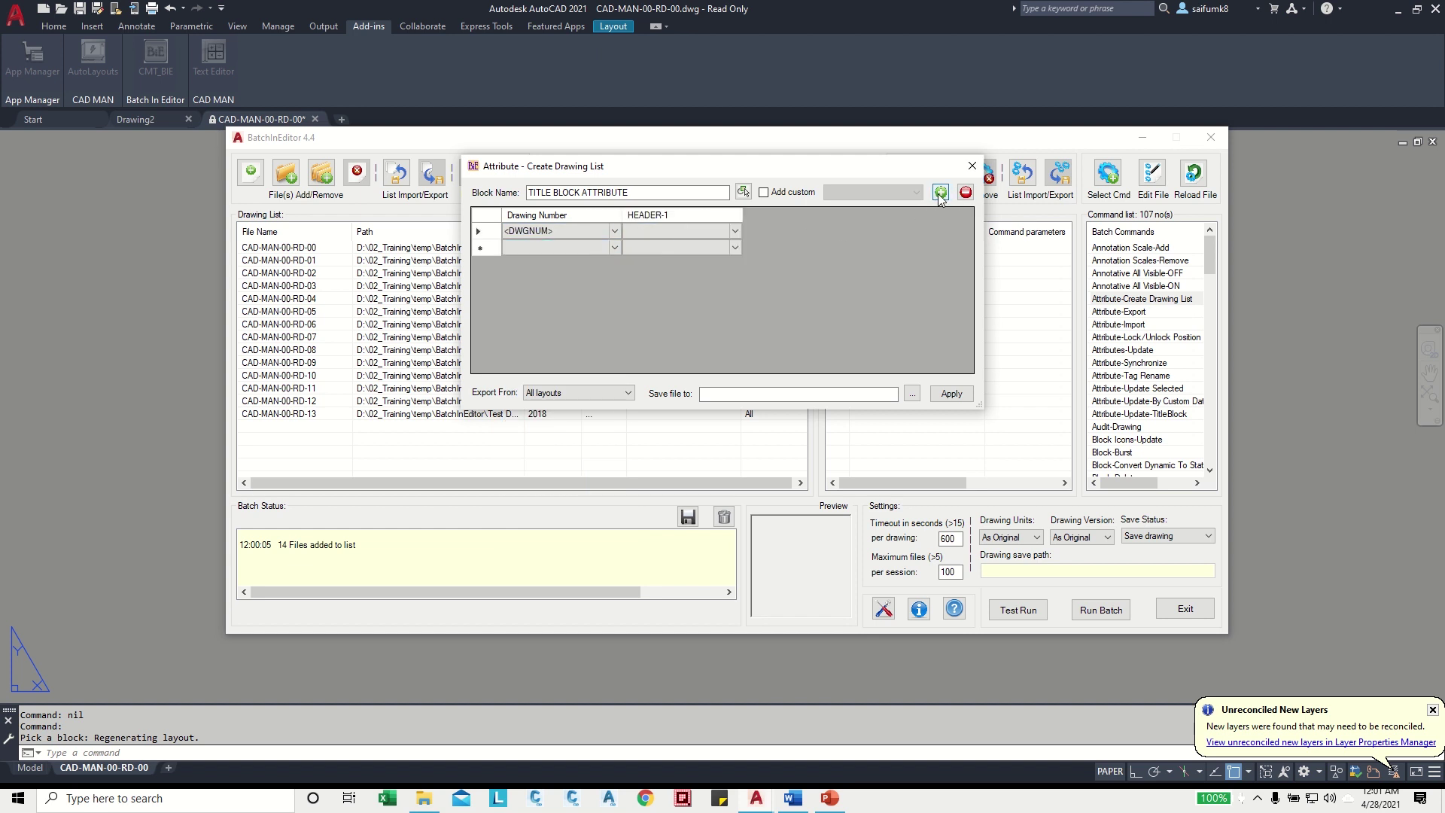
pyautogui.doubleClick(667, 216)
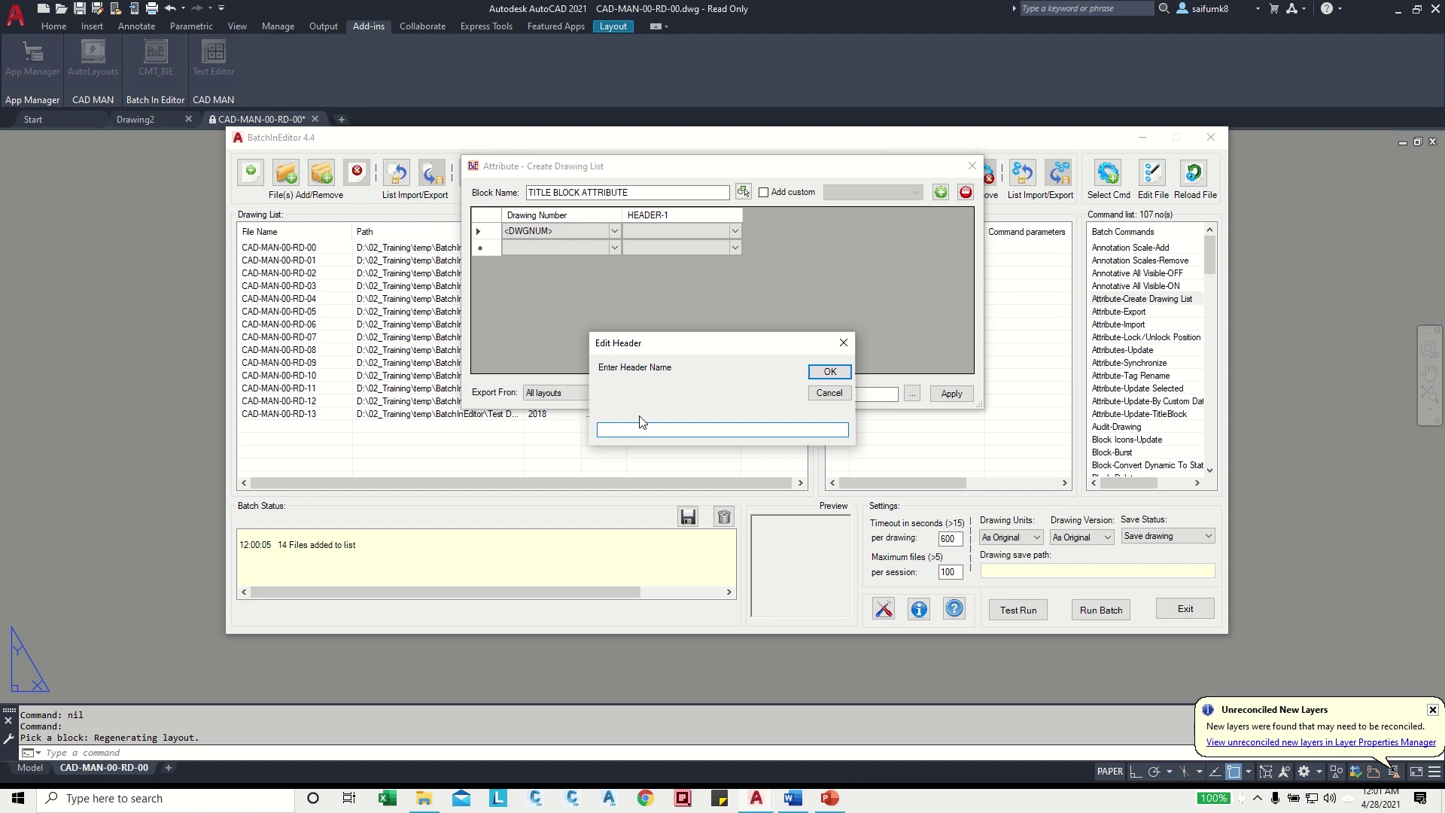
pyautogui.write('Drawing Title')
pyautogui.click(829, 371)
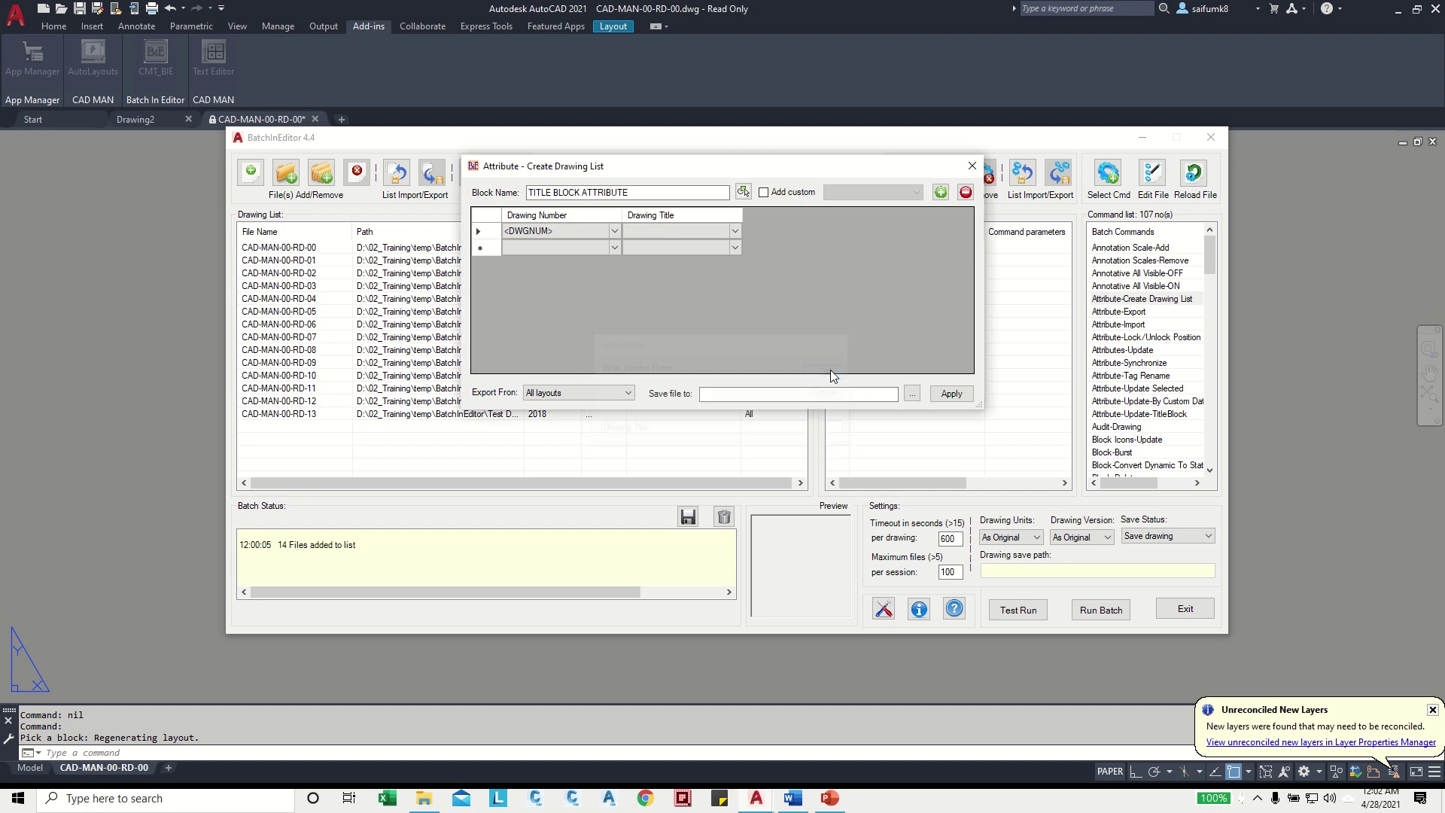
pyautogui.click(735, 232)
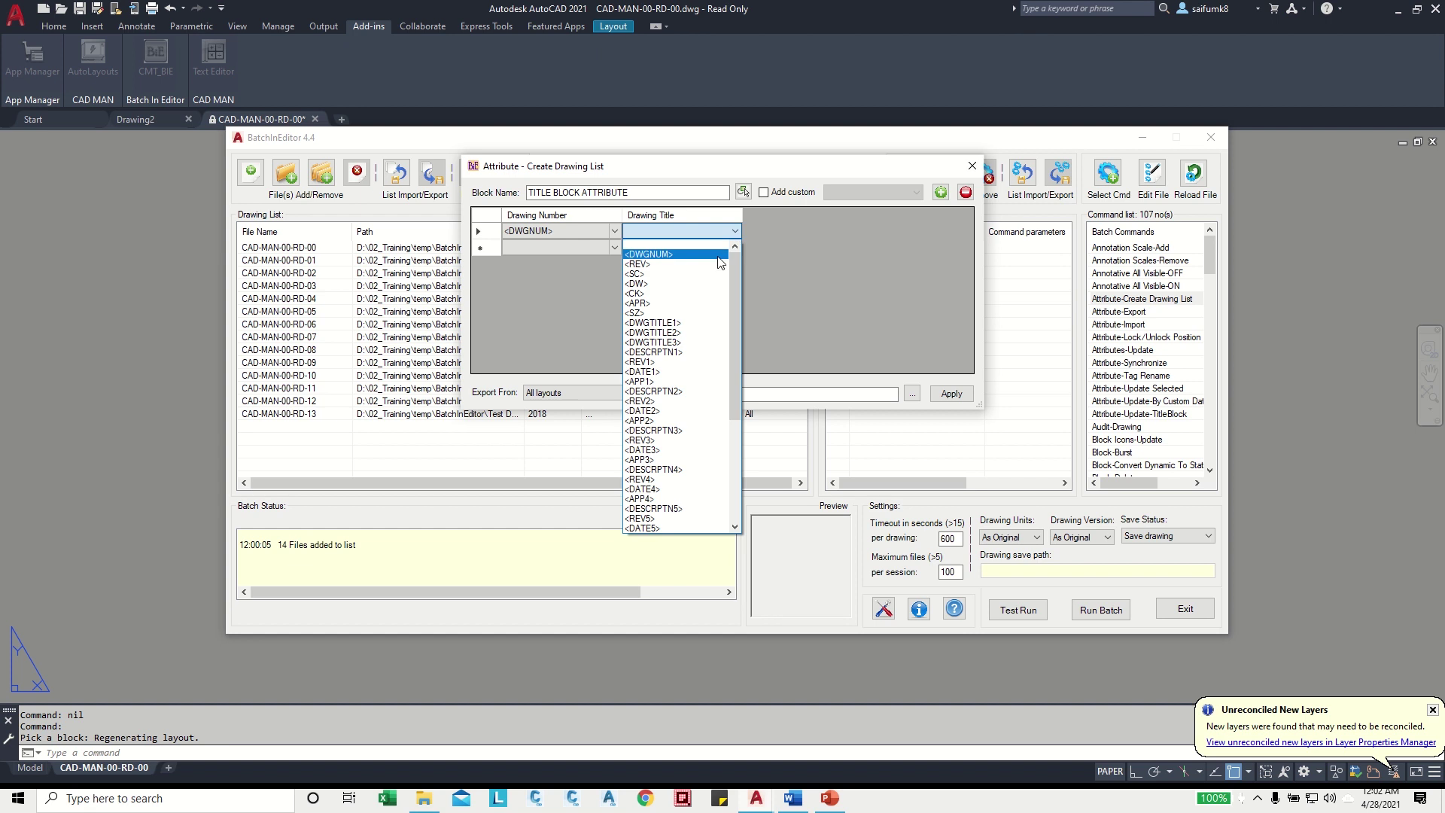
pyautogui.click(673, 324)
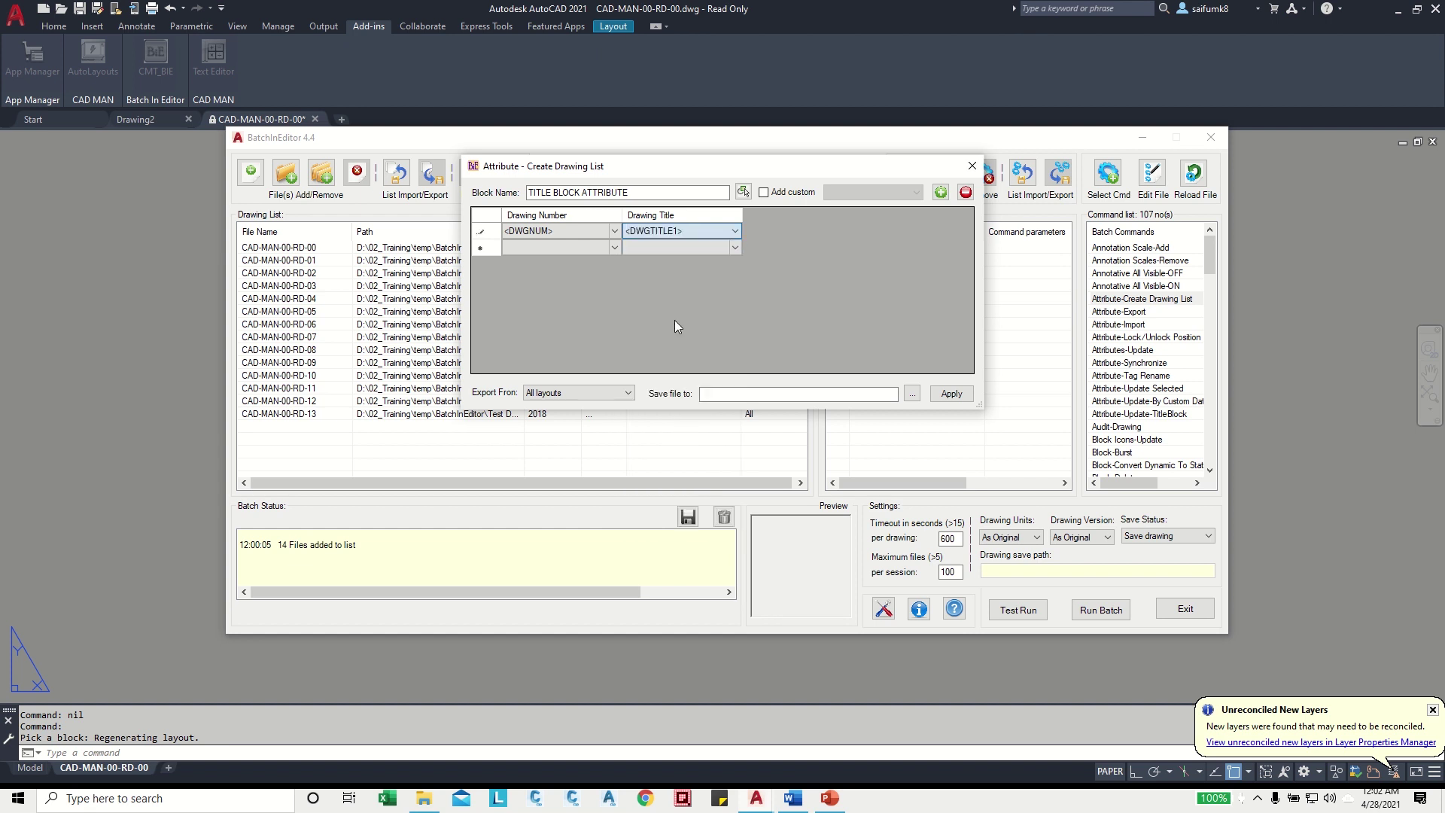
# - Assign the <DWGTITLE2> attribute to the second row of the Drawing Title column
pyautogui.moveTo(794, 141)
pyautogui.mouseDown()
pyautogui.moveTo(666, 75)
pyautogui.moveTo(540, 70)
pyautogui.moveTo(822, 88)
pyautogui.moveTo(805, 93)
pyautogui.mouseUp()
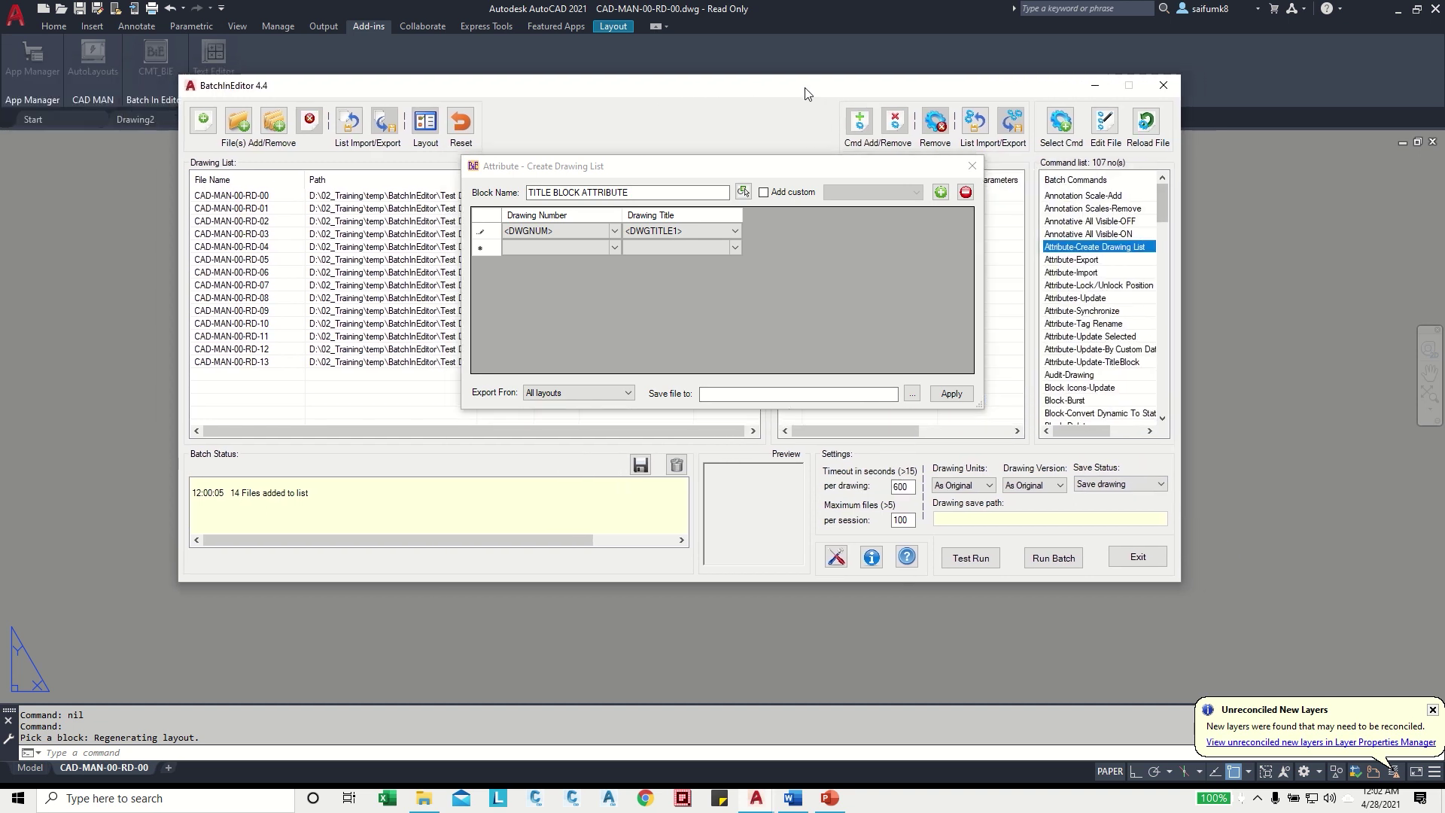
pyautogui.click(726, 248)
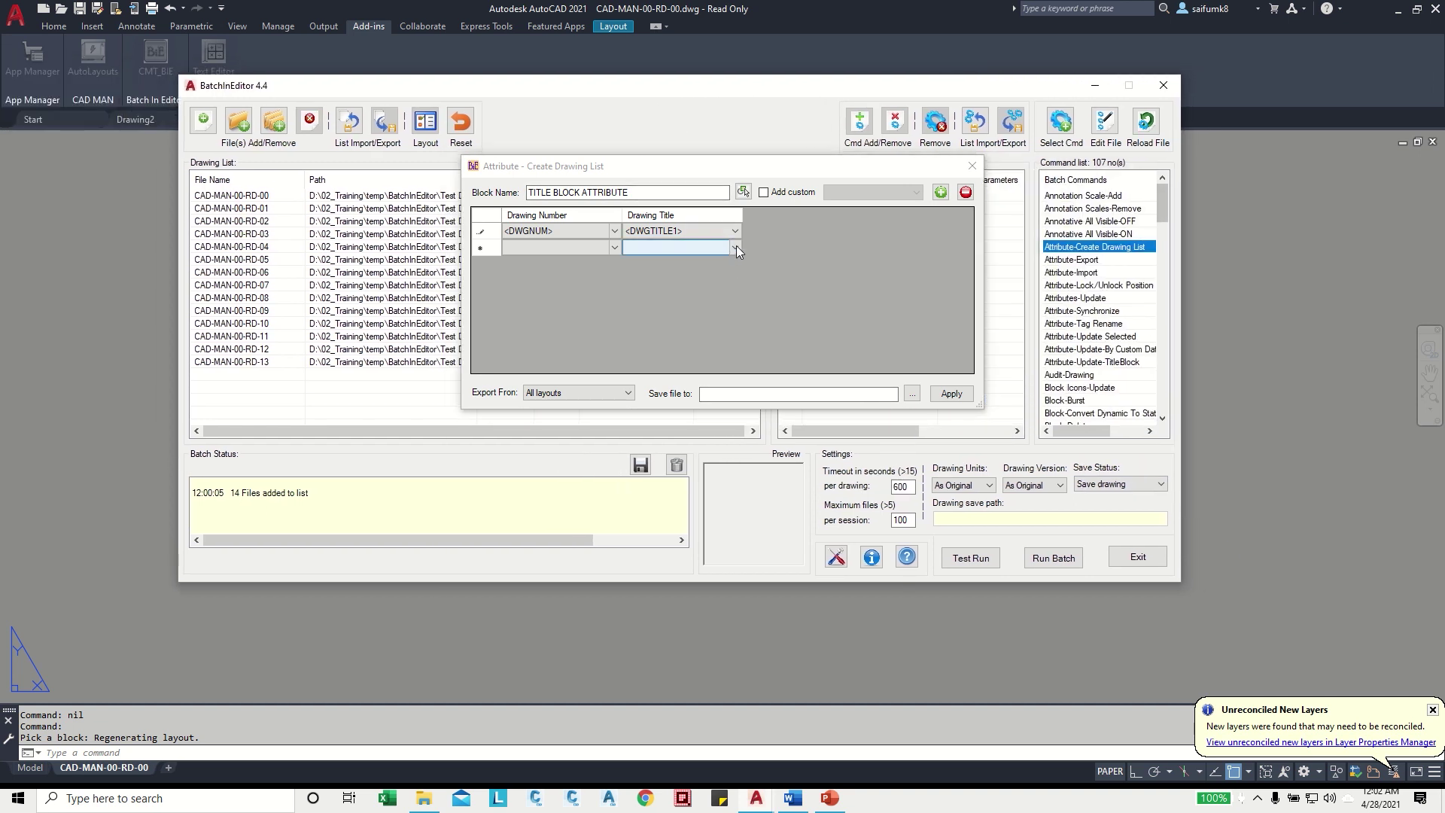
pyautogui.click(734, 249)
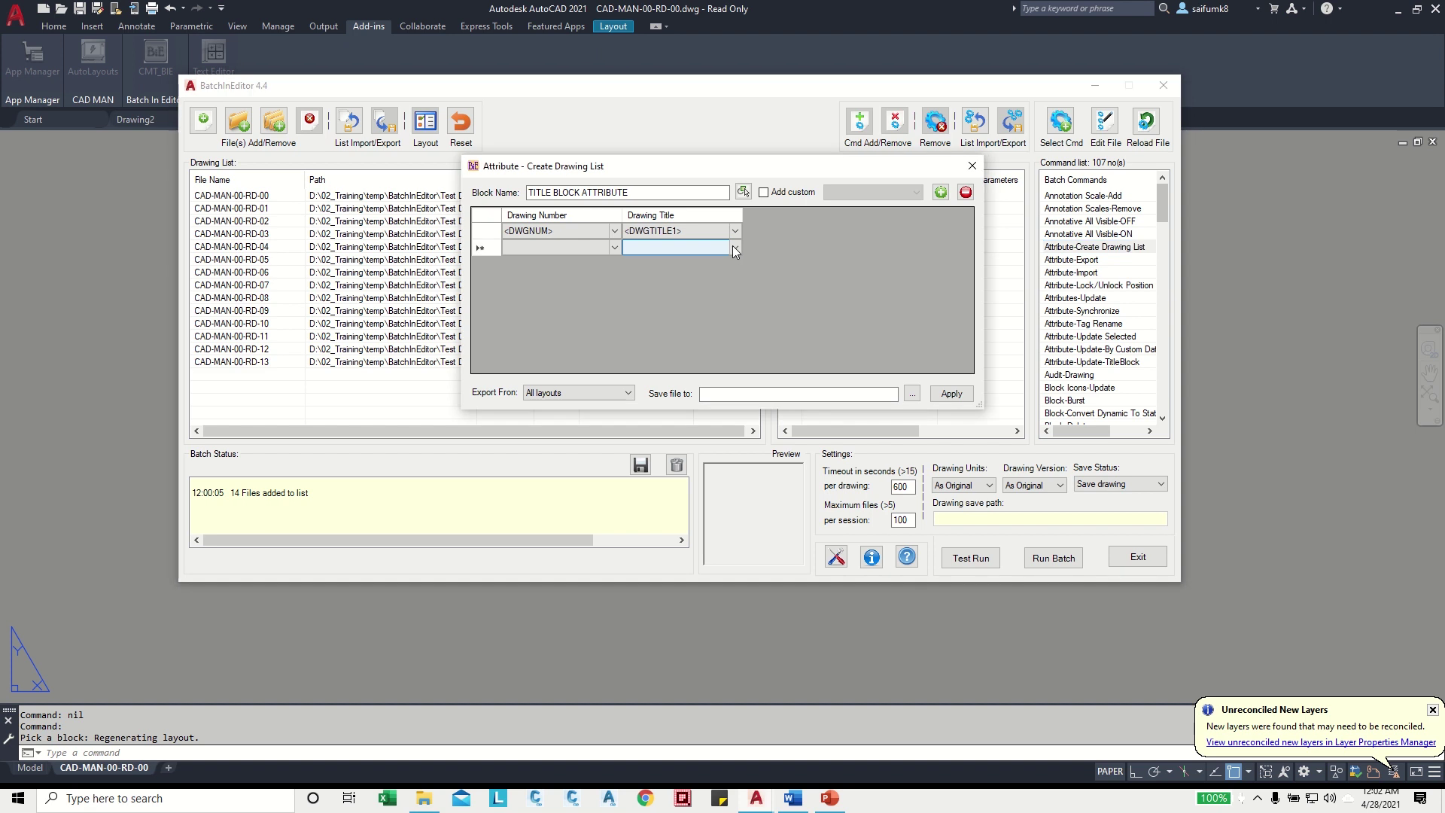
pyautogui.click(734, 249)
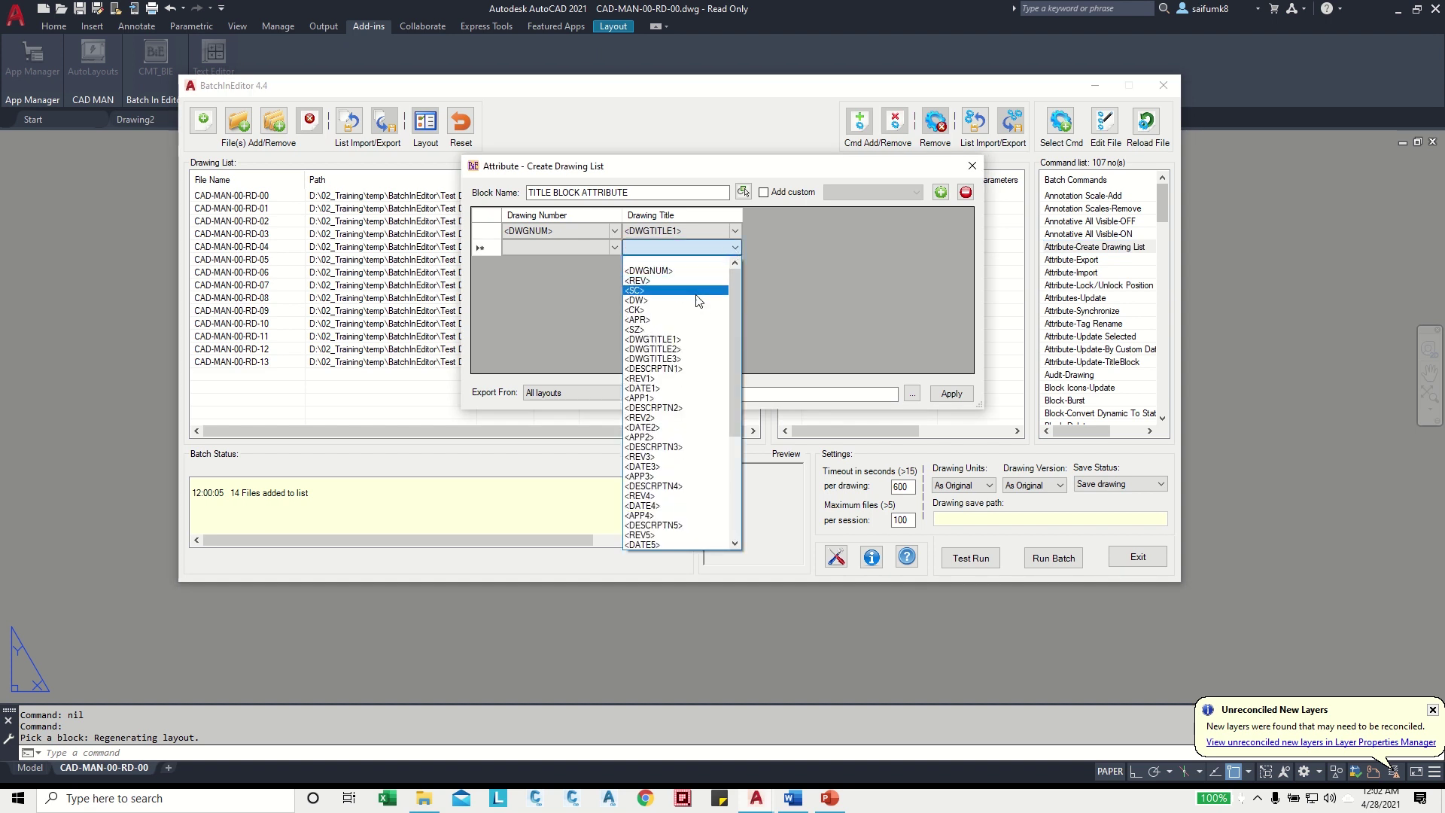
pyautogui.click(669, 351)
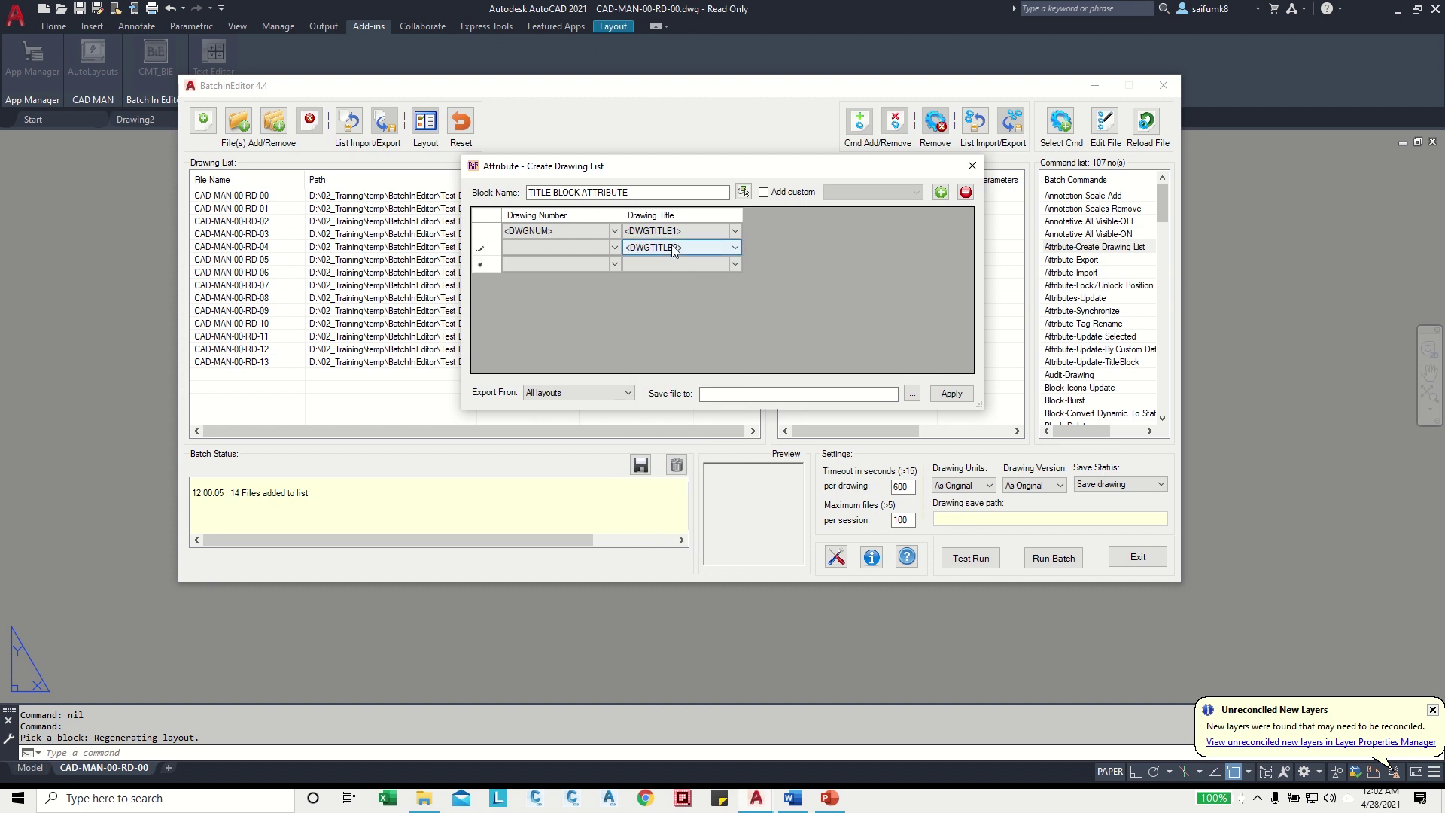
pyautogui.click(708, 263)
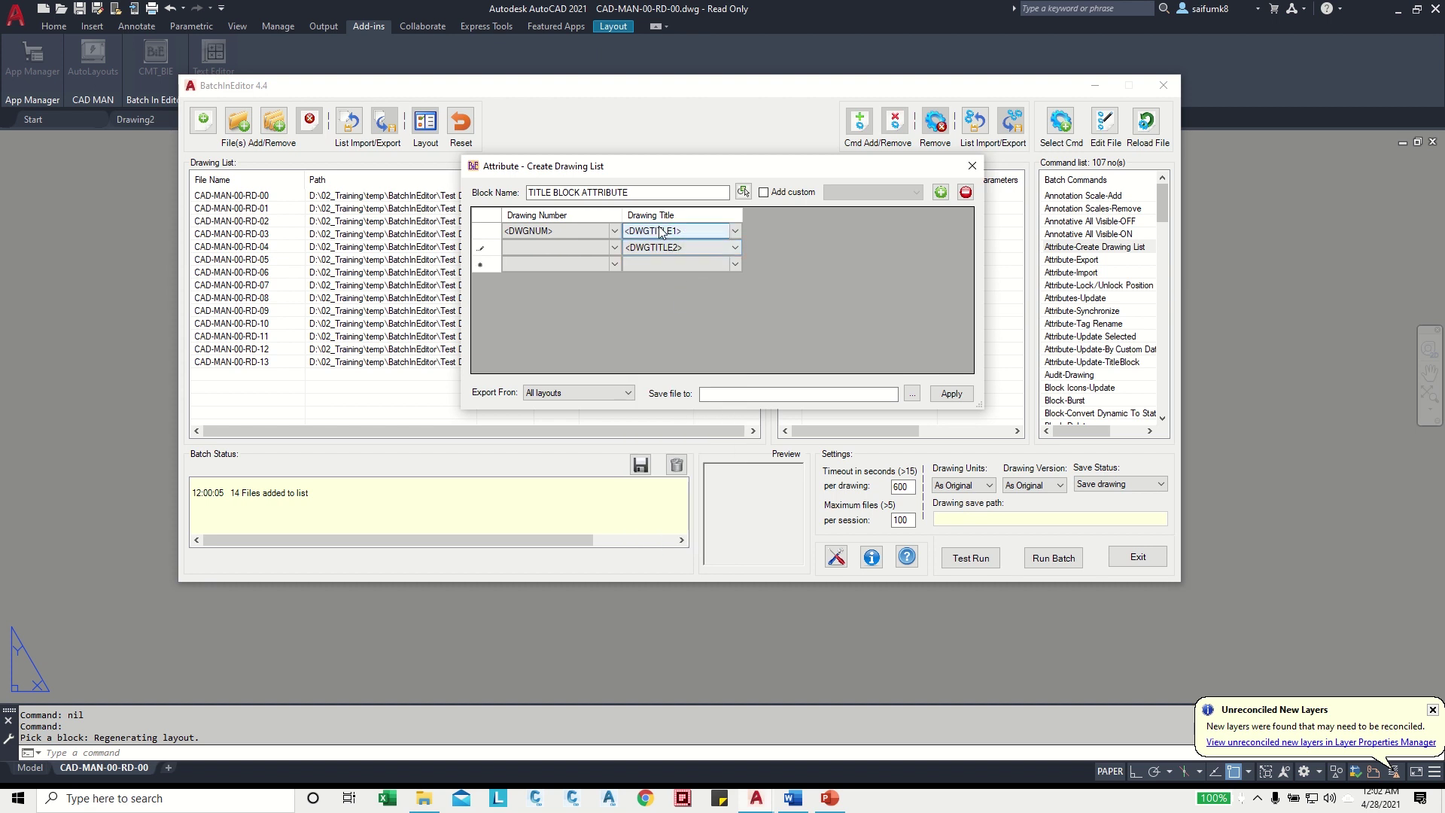
# - Add two more columns to the drawing list, headed Revision and Date
pyautogui.click(940, 194)
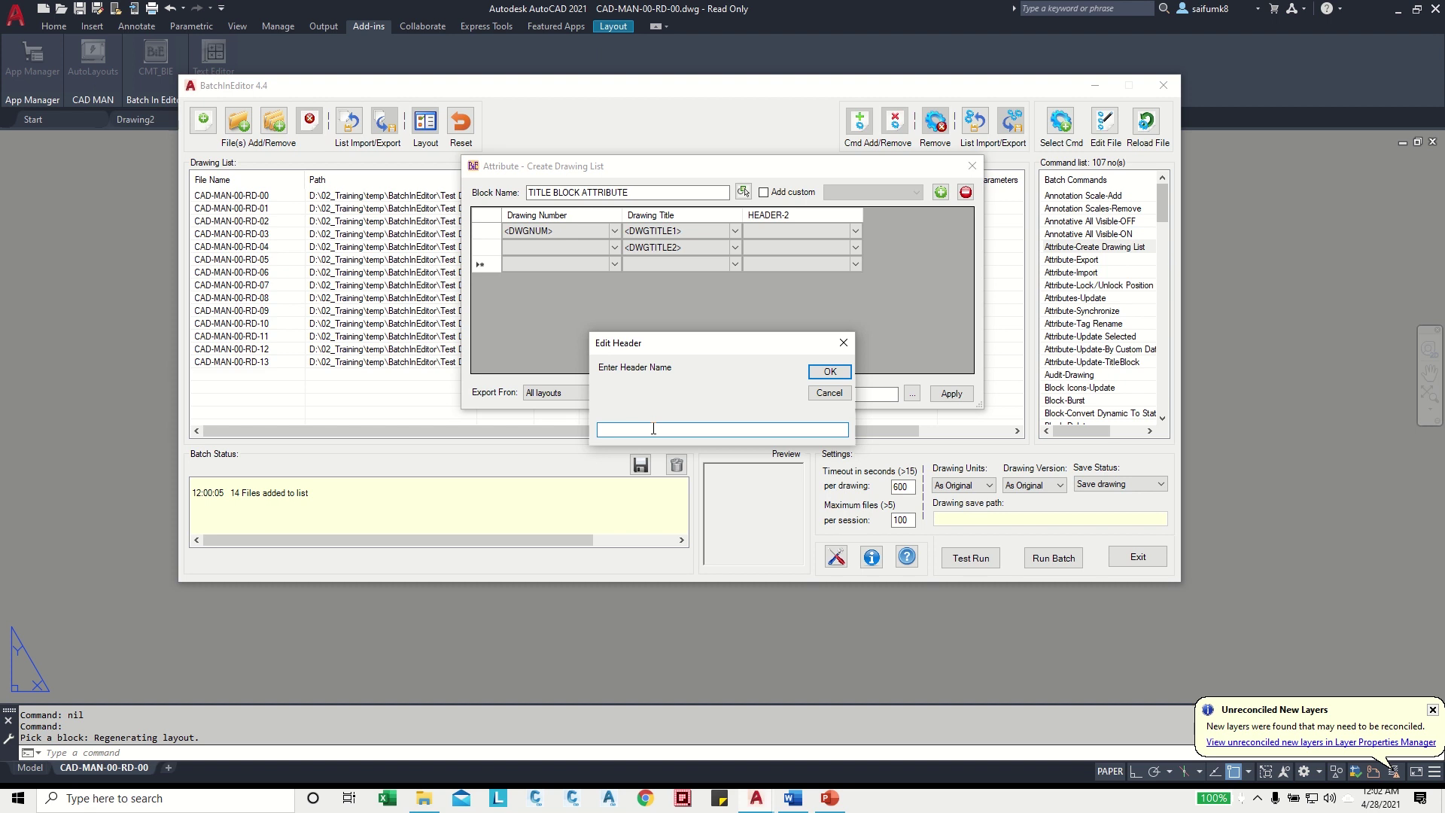
pyautogui.write('Revision')
pyautogui.click(820, 373)
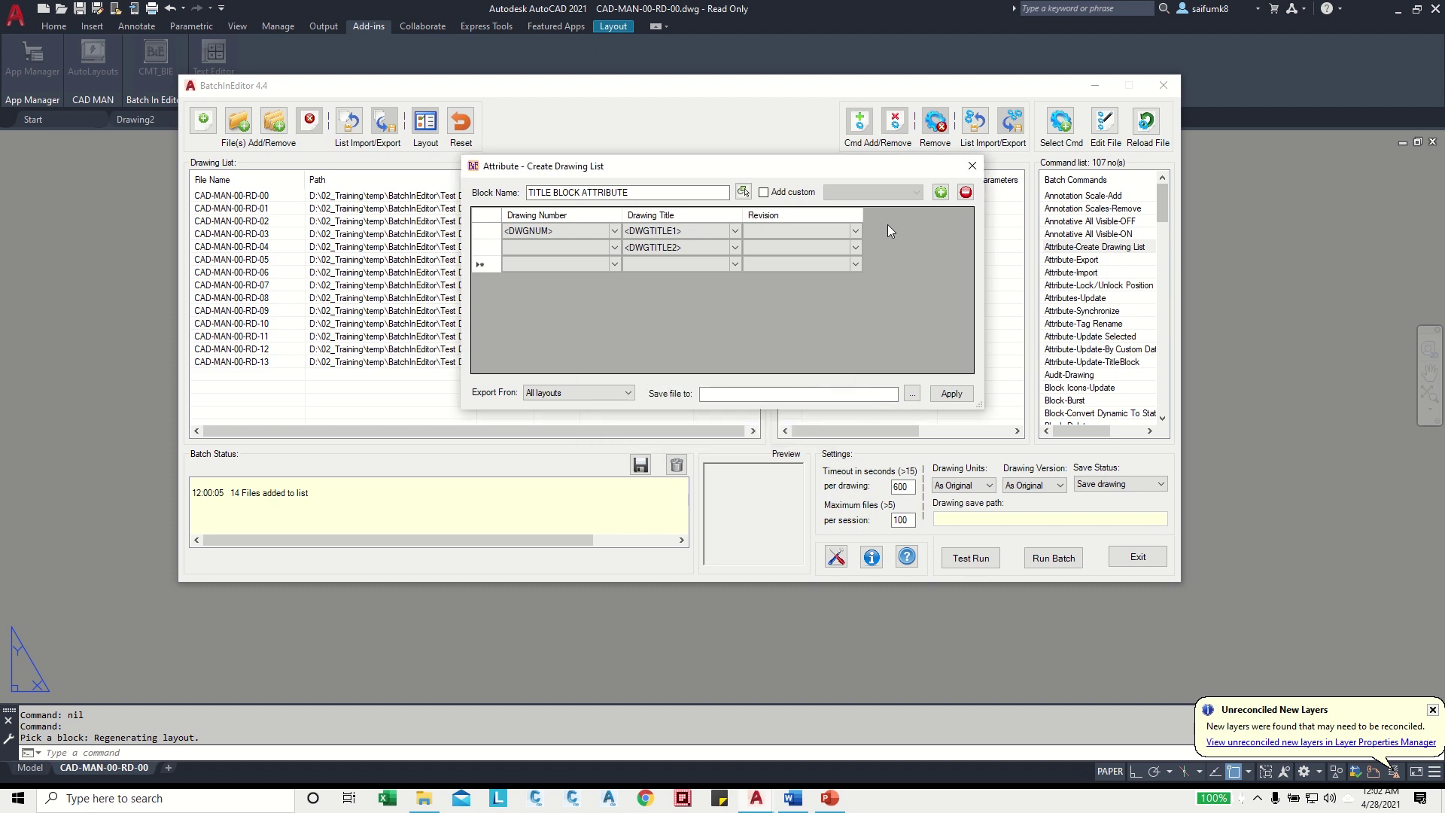
pyautogui.click(941, 193)
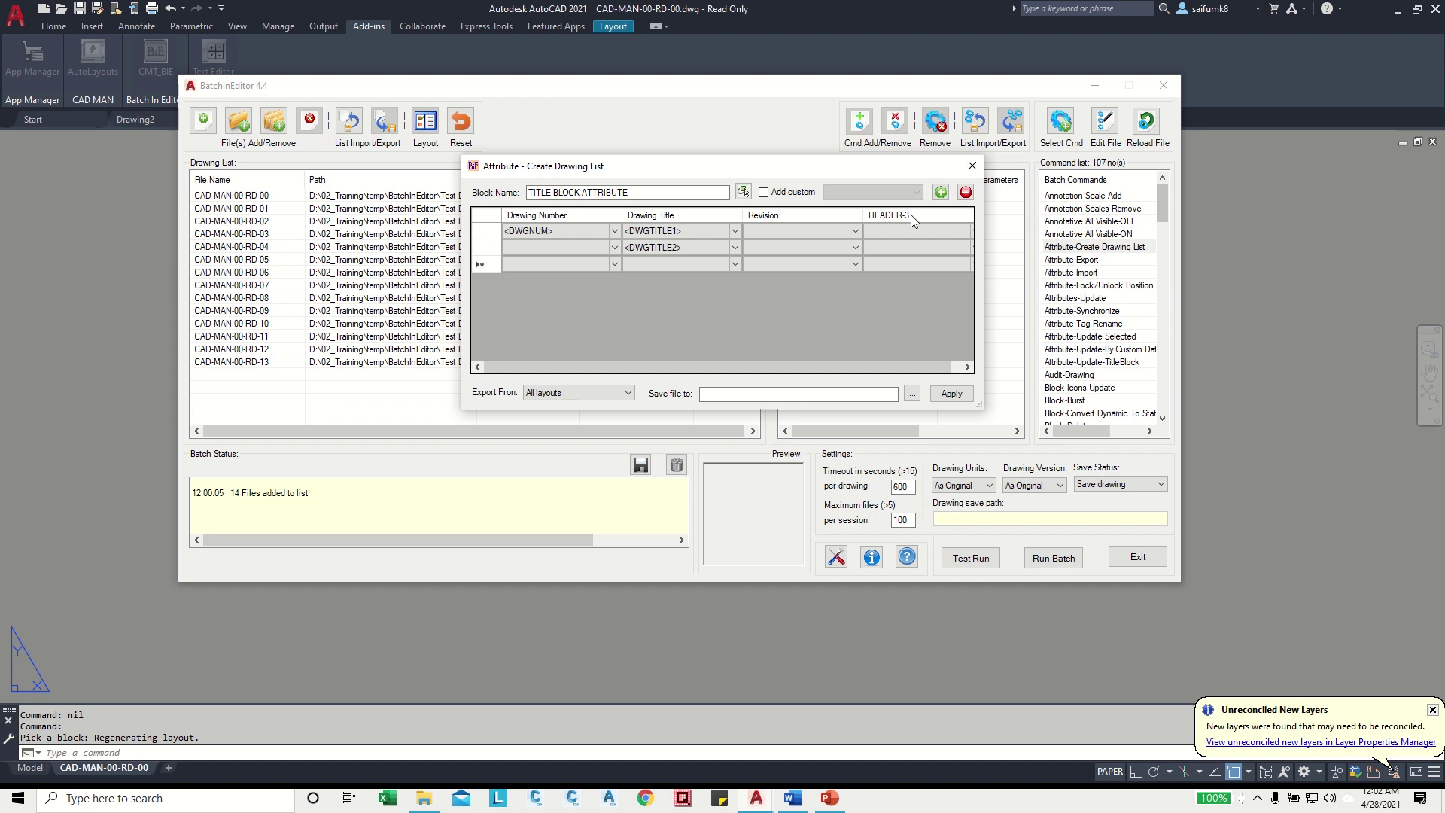
pyautogui.doubleClick(910, 214)
pyautogui.write('Date')
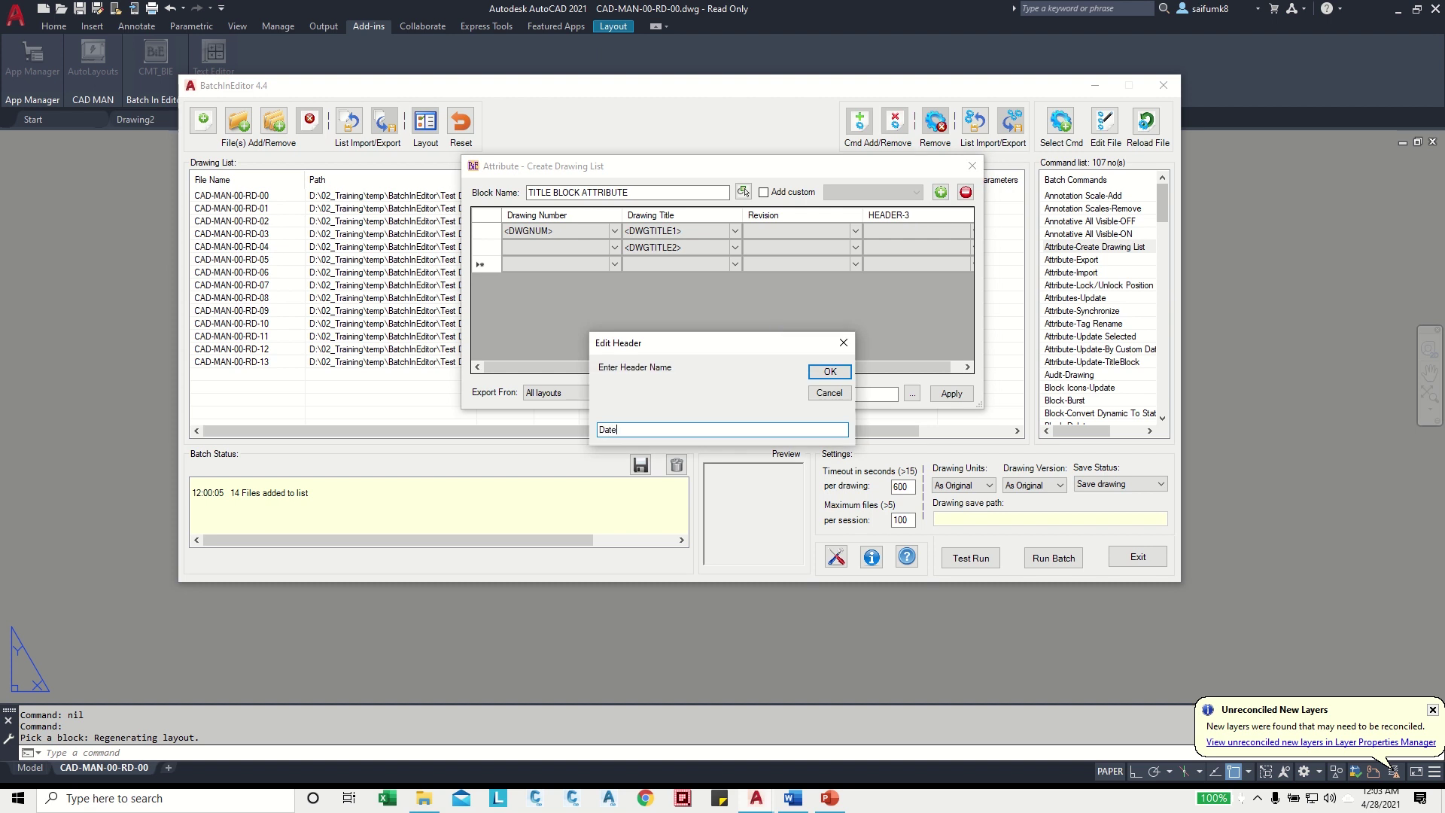
pyautogui.click(829, 371)
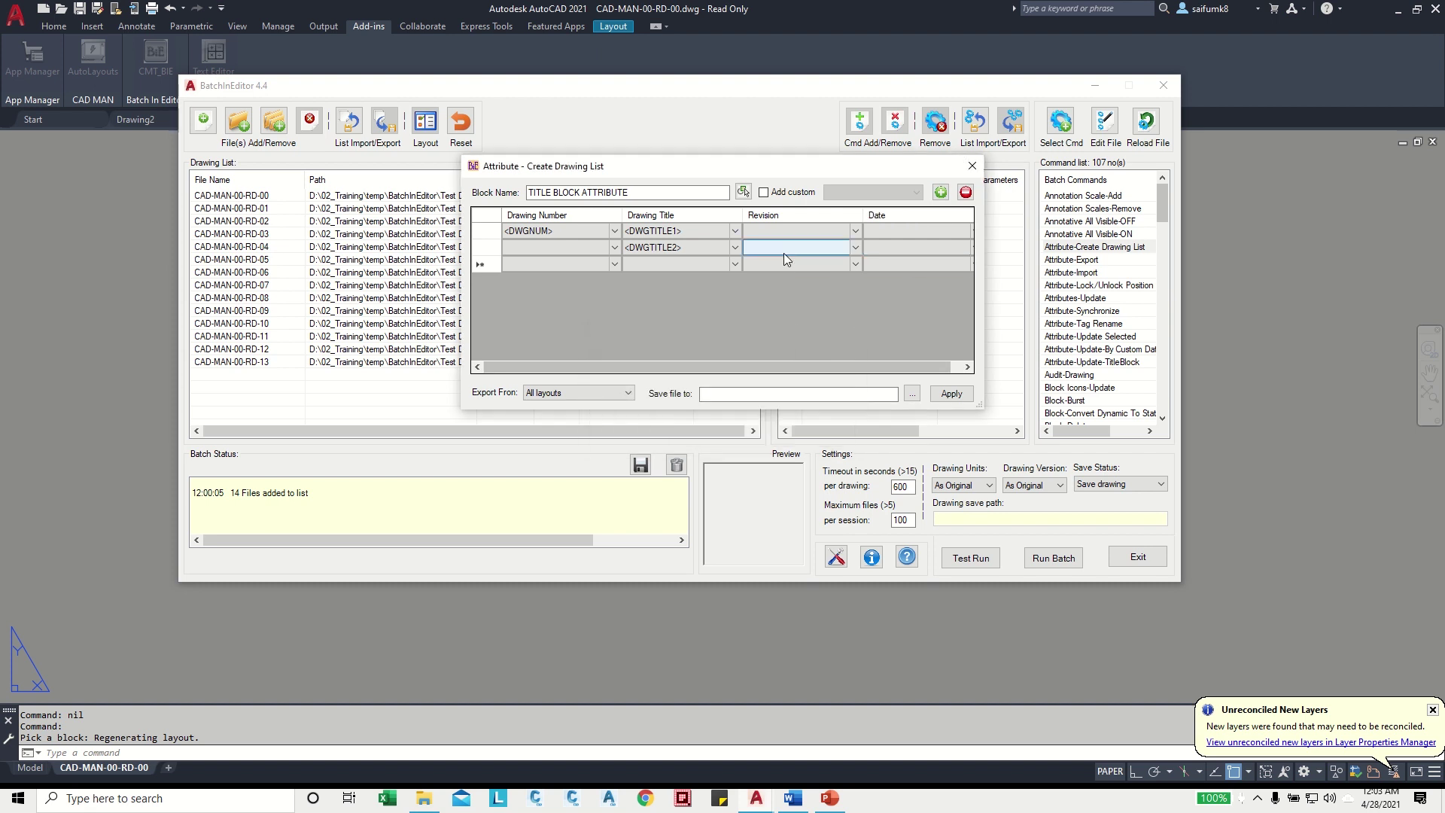
# - Assign the <REV> attribute to the first row of the Revision column and <DATE1> to that of the Date column
pyautogui.moveTo(747, 365); pyautogui.dragTo(758, 365)
pyautogui.click(828, 229)
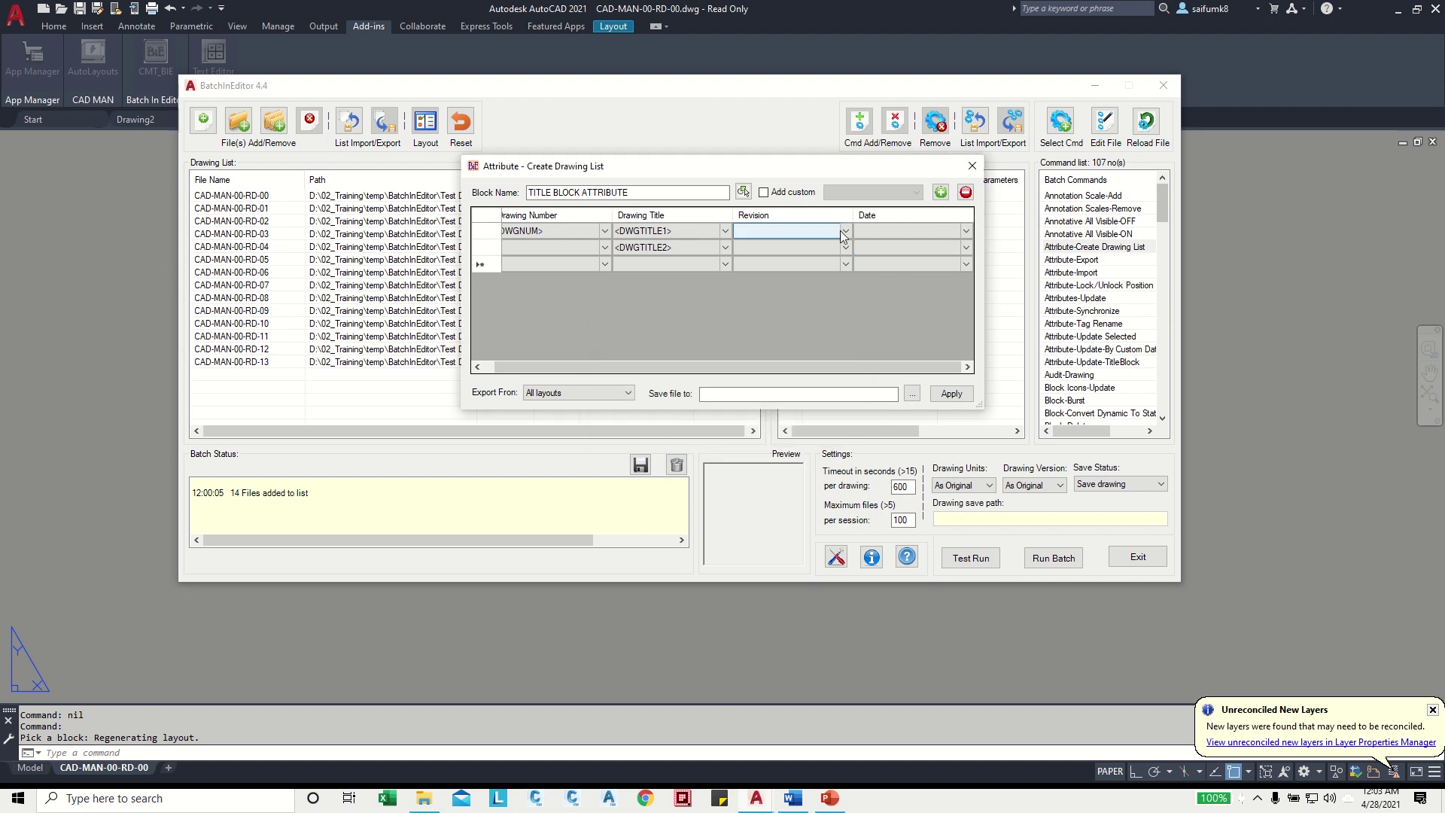
pyautogui.click(844, 232)
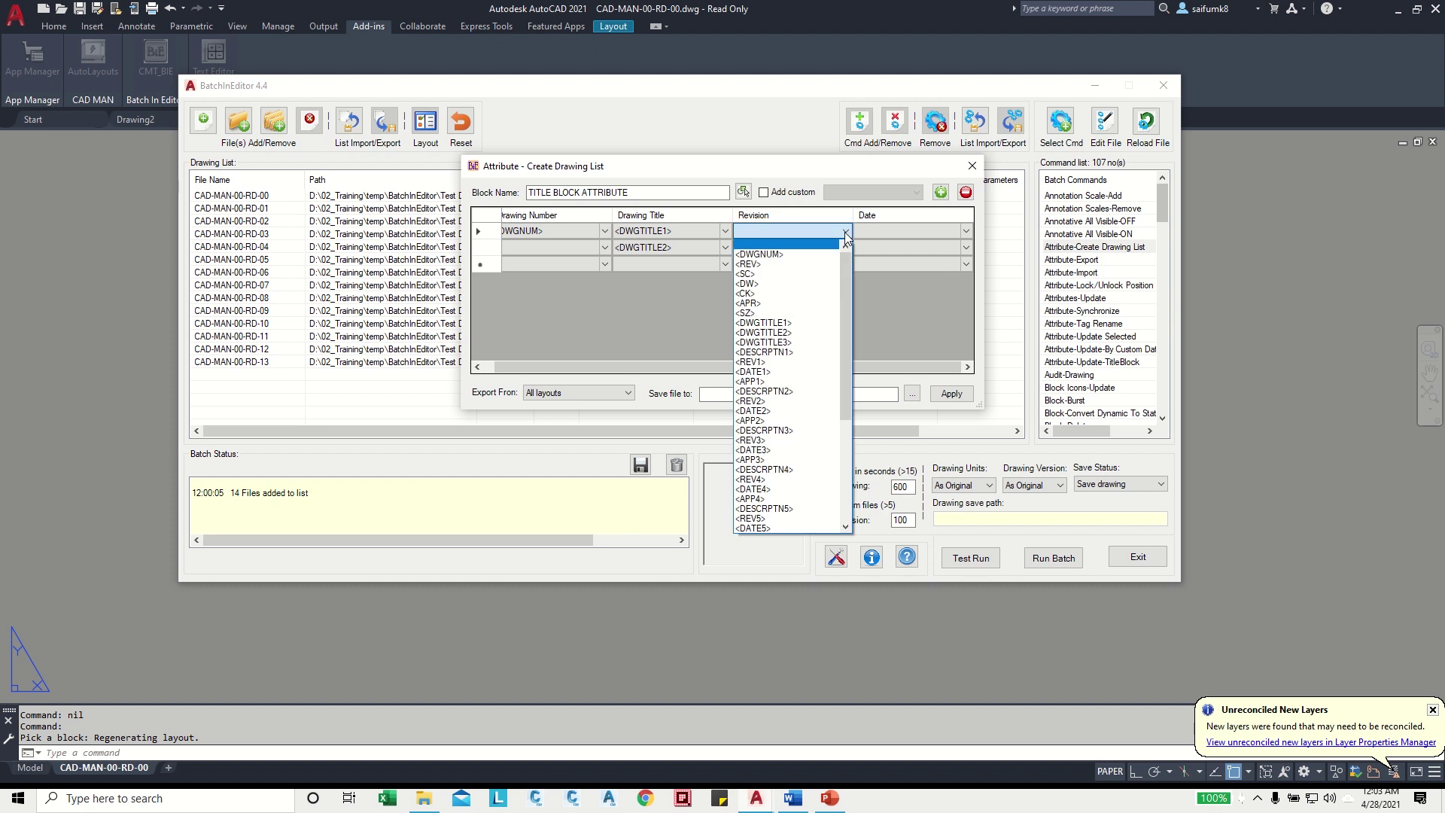
pyautogui.click(760, 265)
pyautogui.click(966, 237)
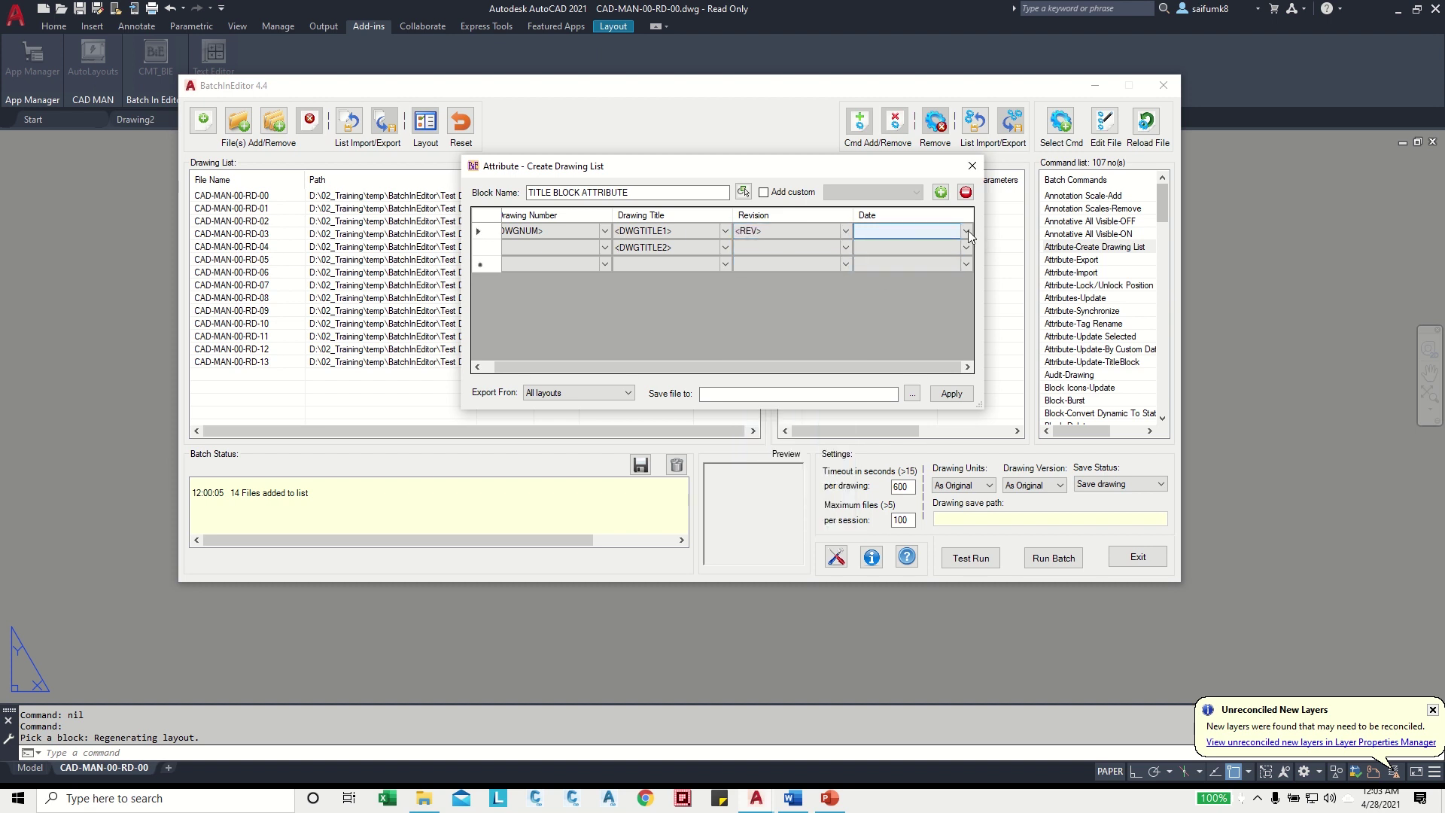
pyautogui.click(967, 231)
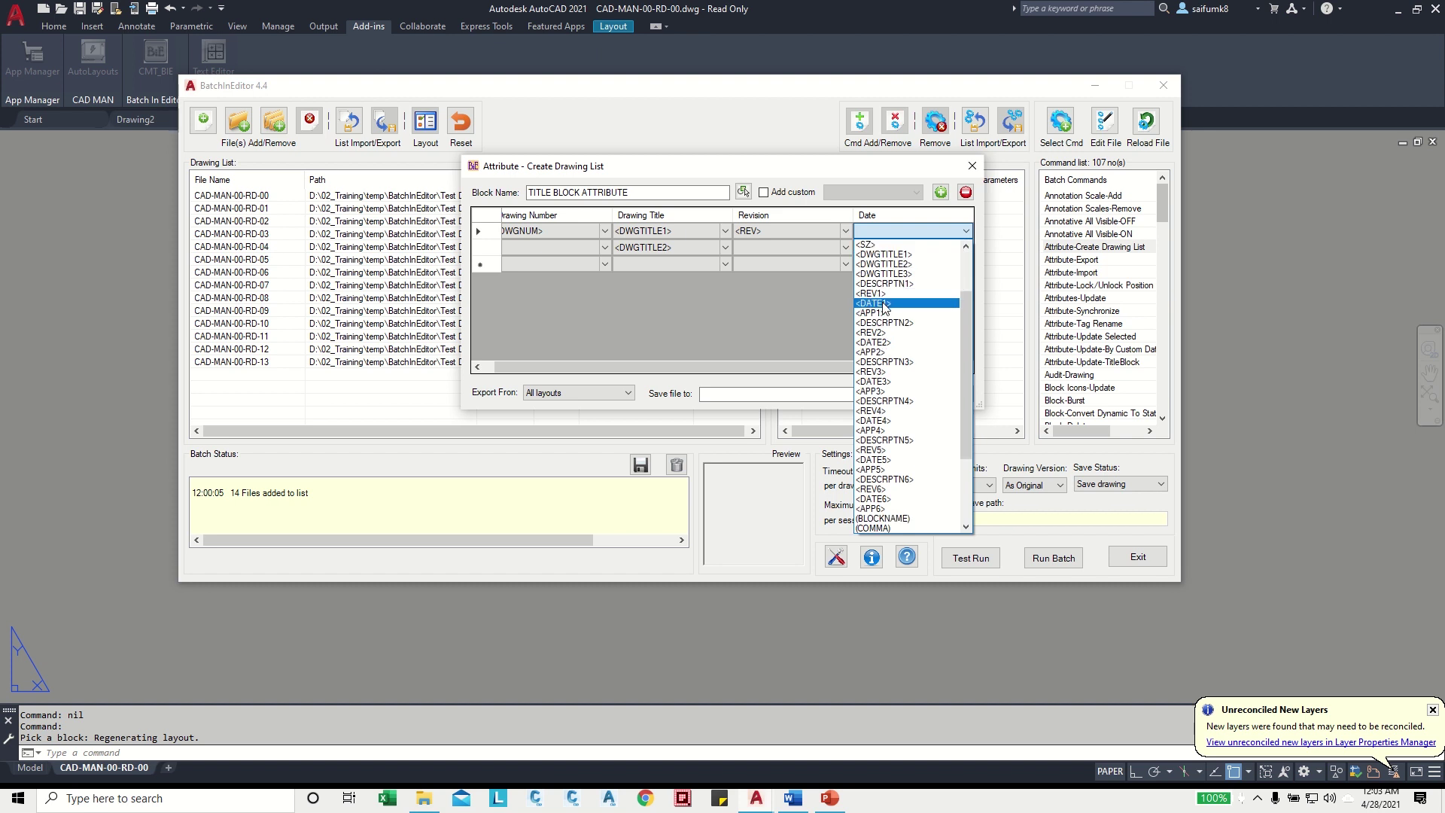
pyautogui.click(883, 304)
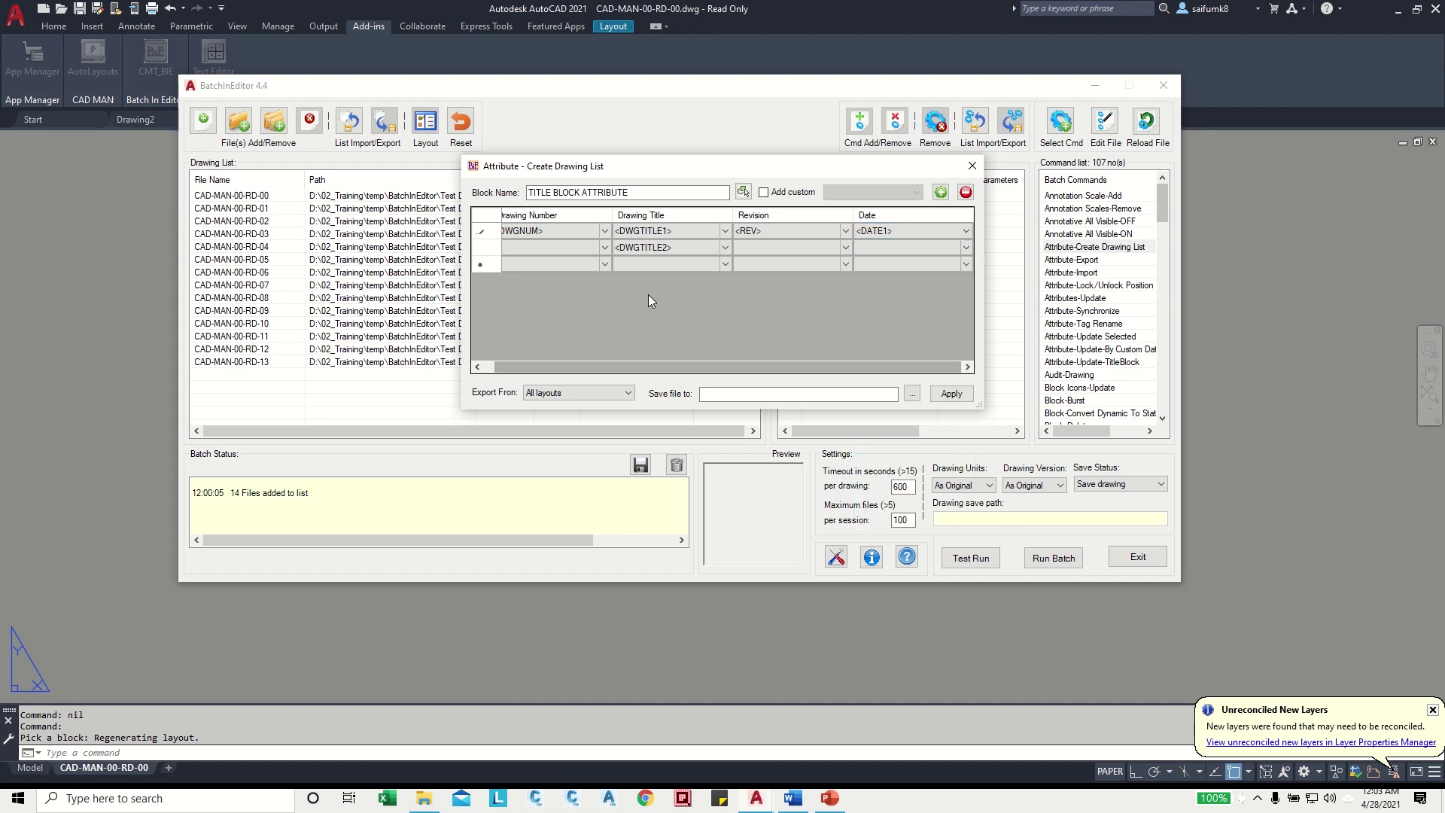
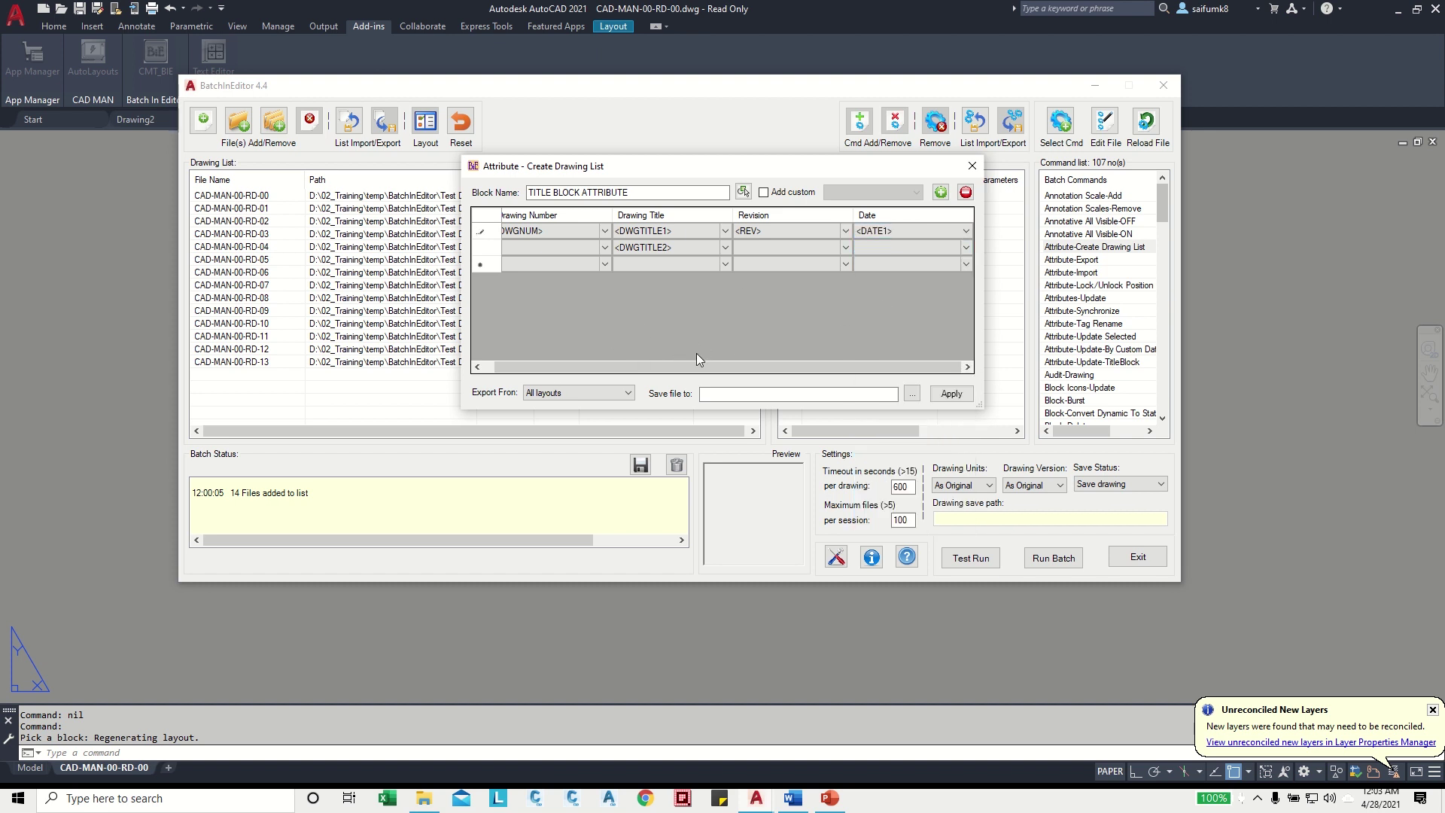
# - Set the export to all layouts, saved as CSV file Drawing List in the Test Drawings folder, and apply the settings to the batch command list
pyautogui.click(581, 392)
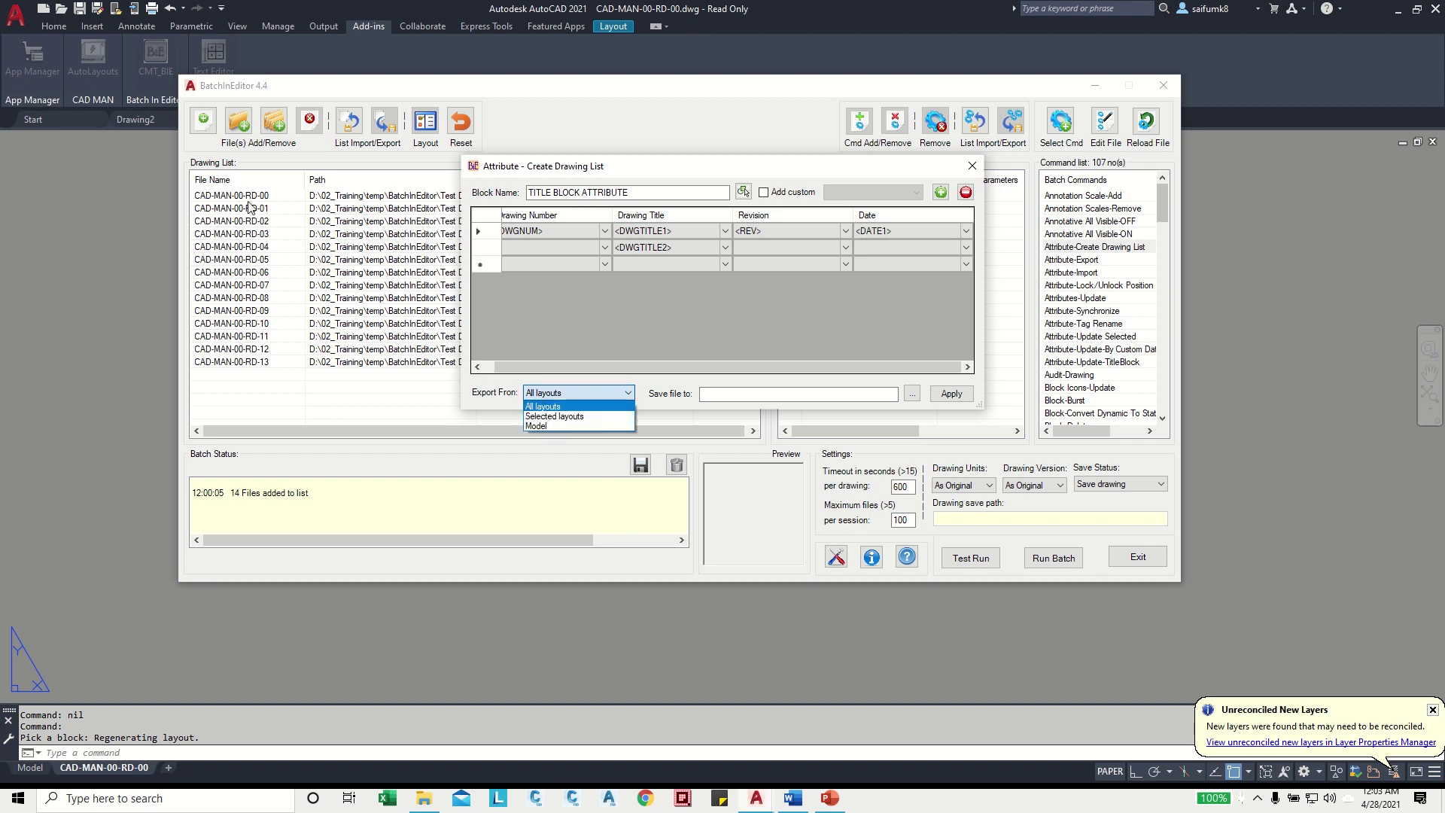
pyautogui.click(566, 408)
pyautogui.click(745, 395)
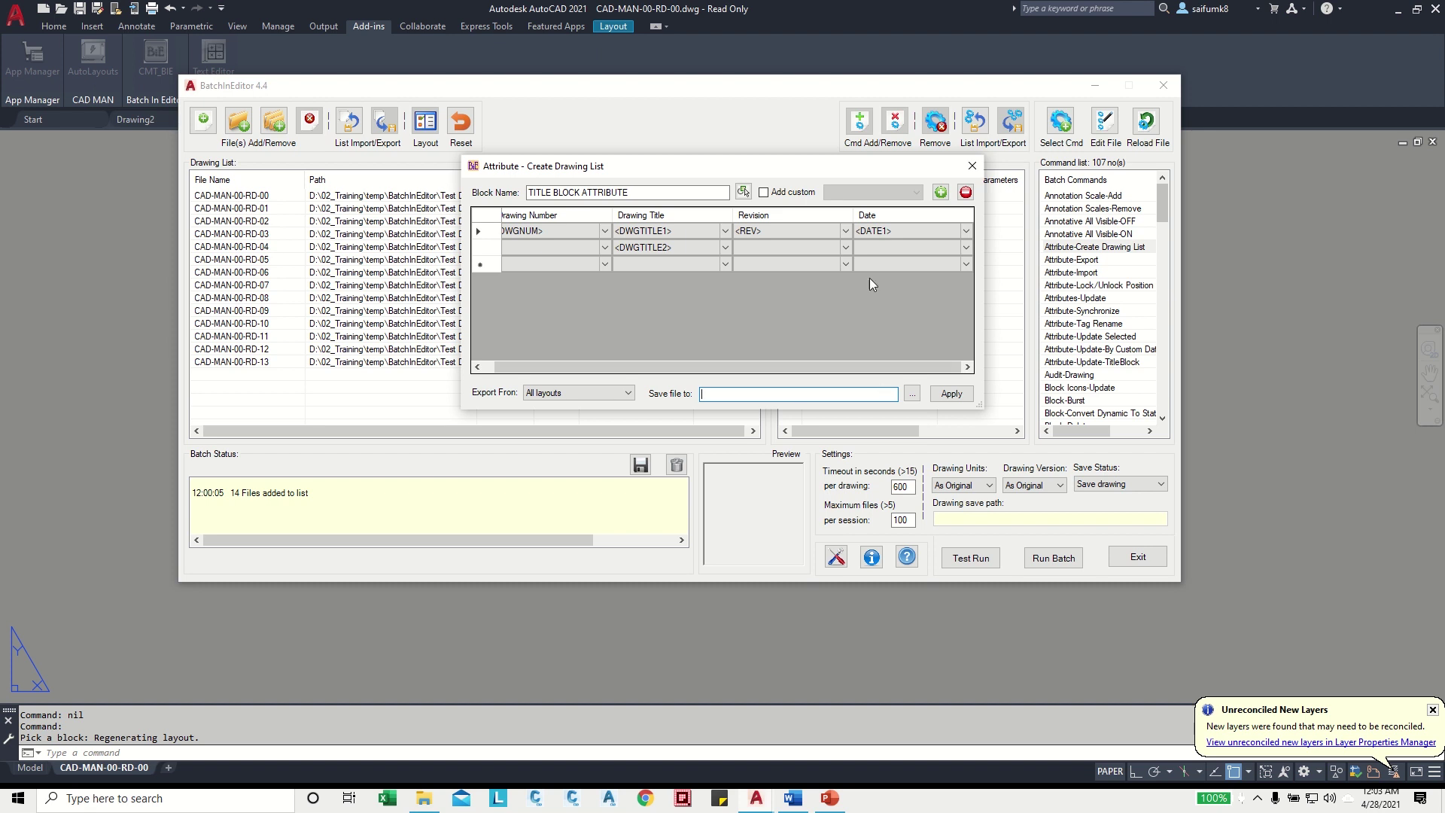
pyautogui.click(912, 394)
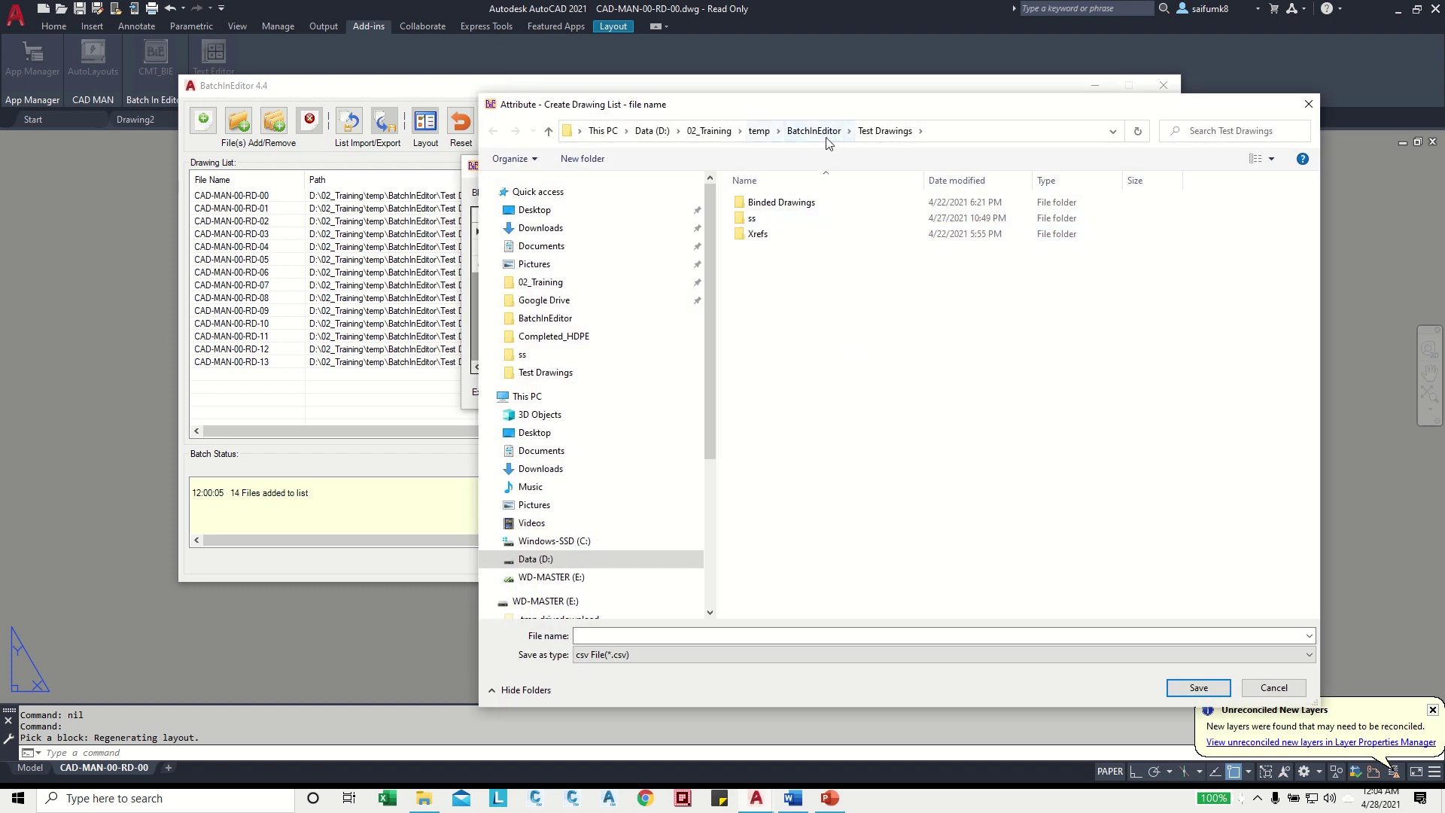
pyautogui.click(612, 634)
pyautogui.write('Drawing List')
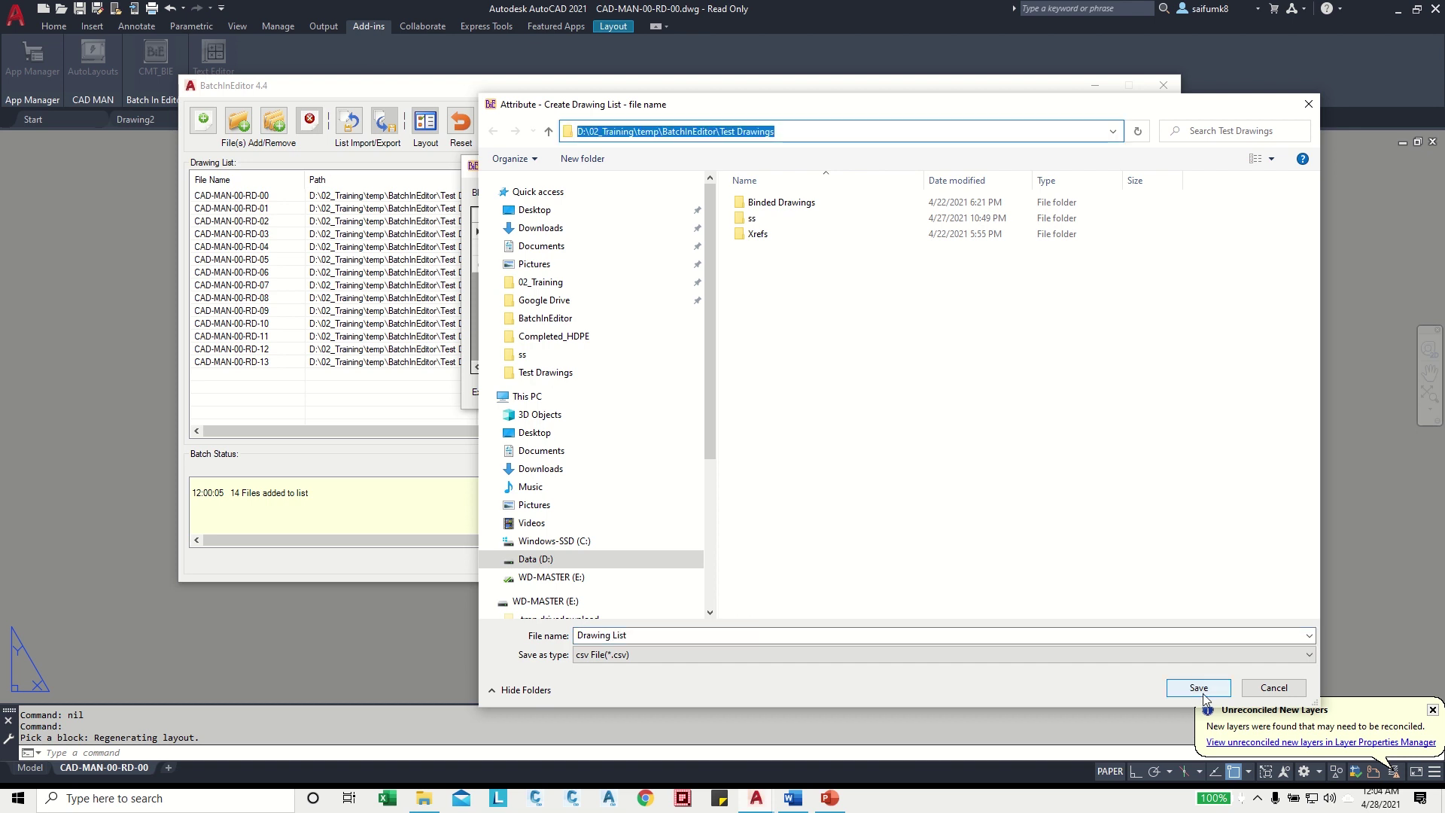
pyautogui.click(1198, 687)
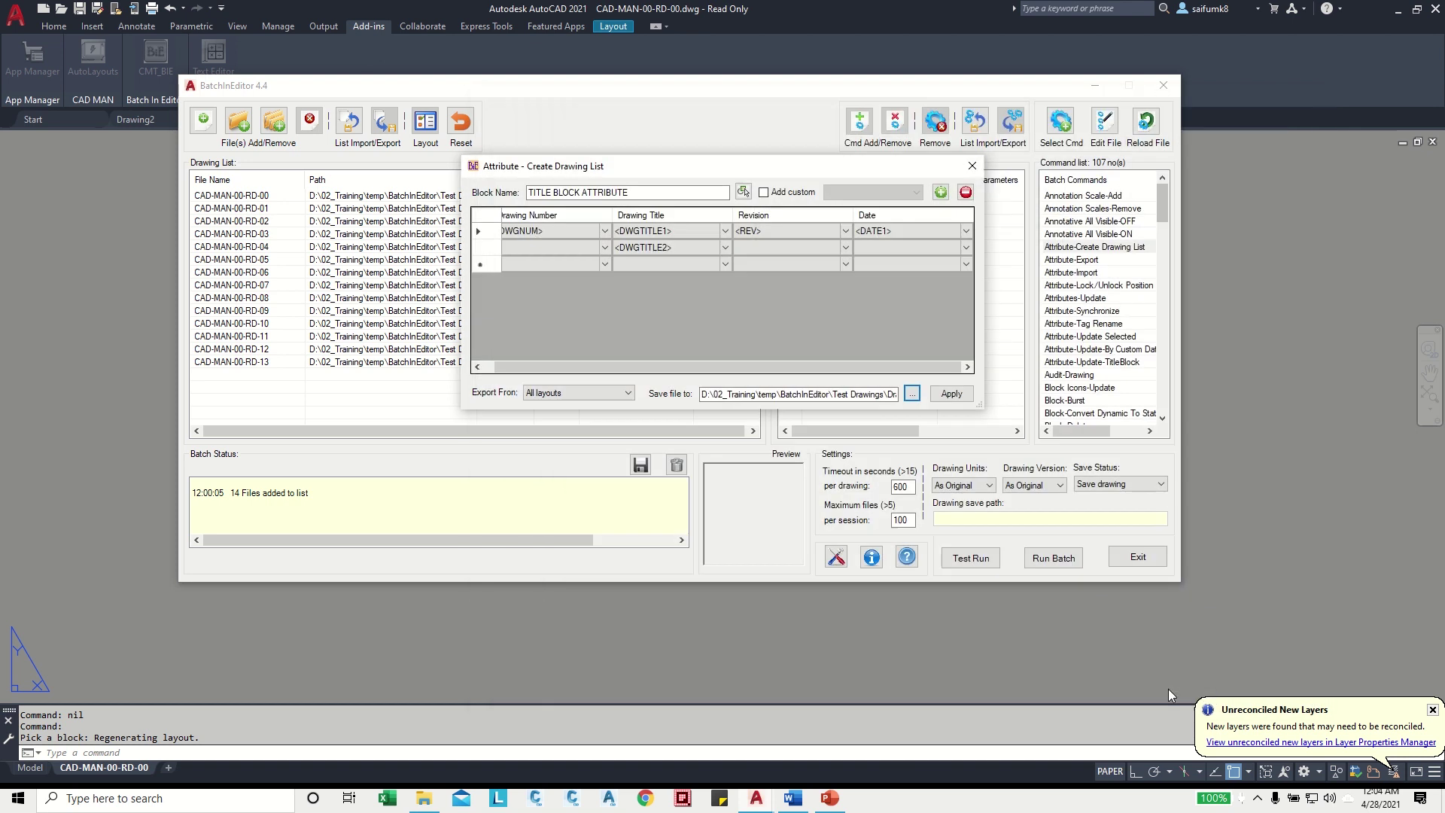
pyautogui.click(951, 394)
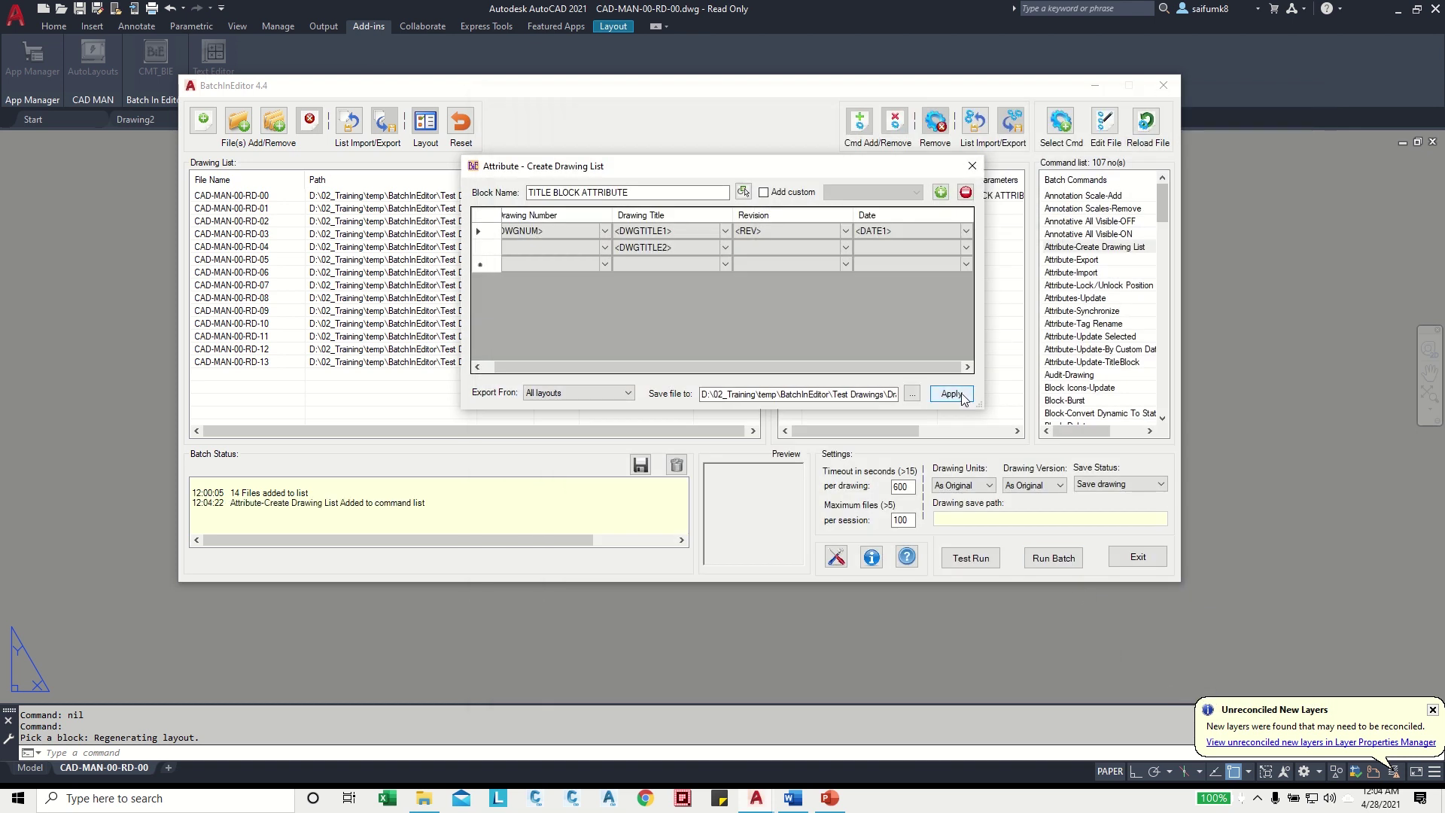
# - Assign the Attribute-Create Drawing List batch command to all drawings in the list, CAD-MAN-00-RD-00 to CAD-MAN-00-RD-13
pyautogui.click(971, 167)
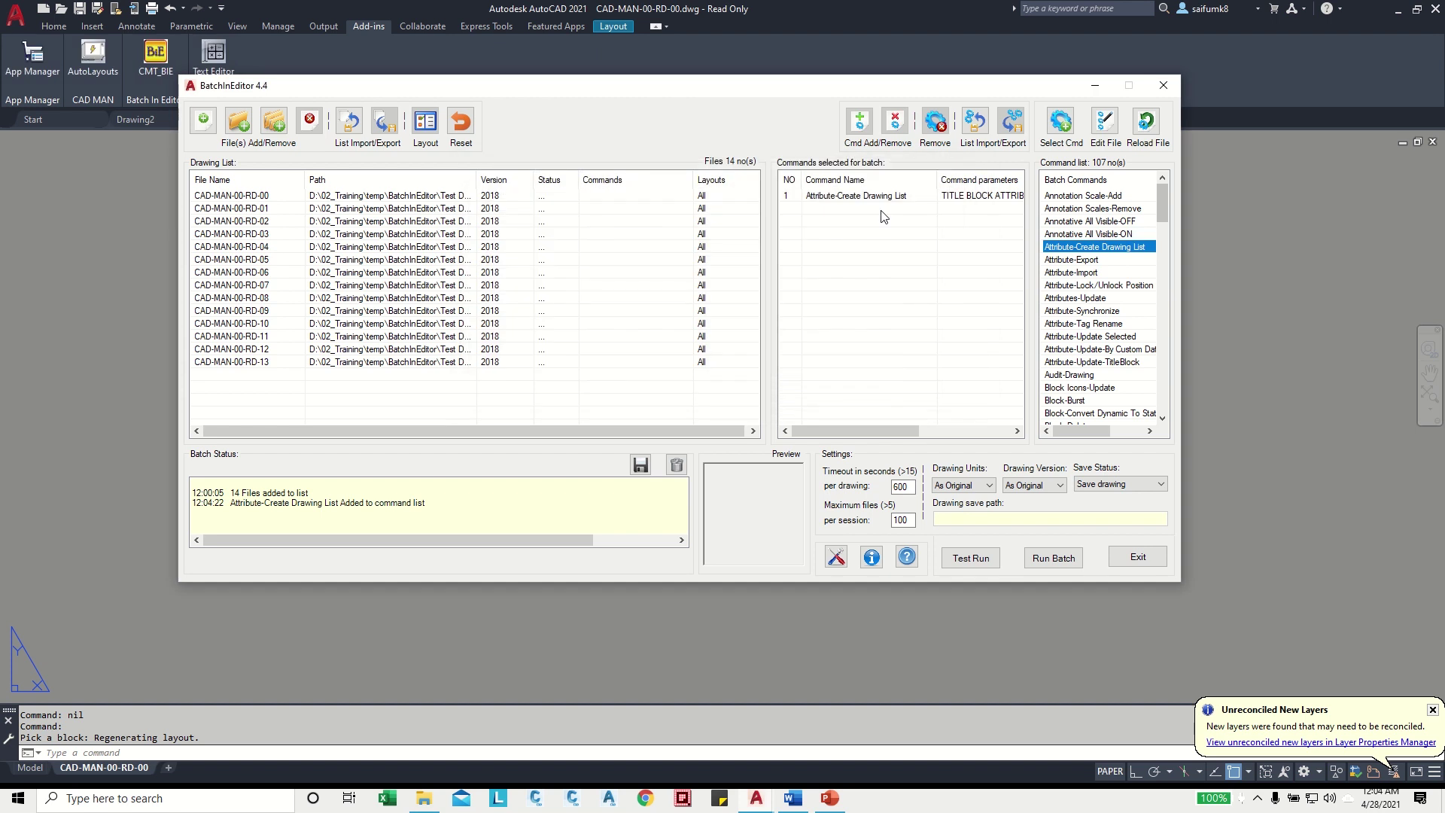
pyautogui.click(840, 197)
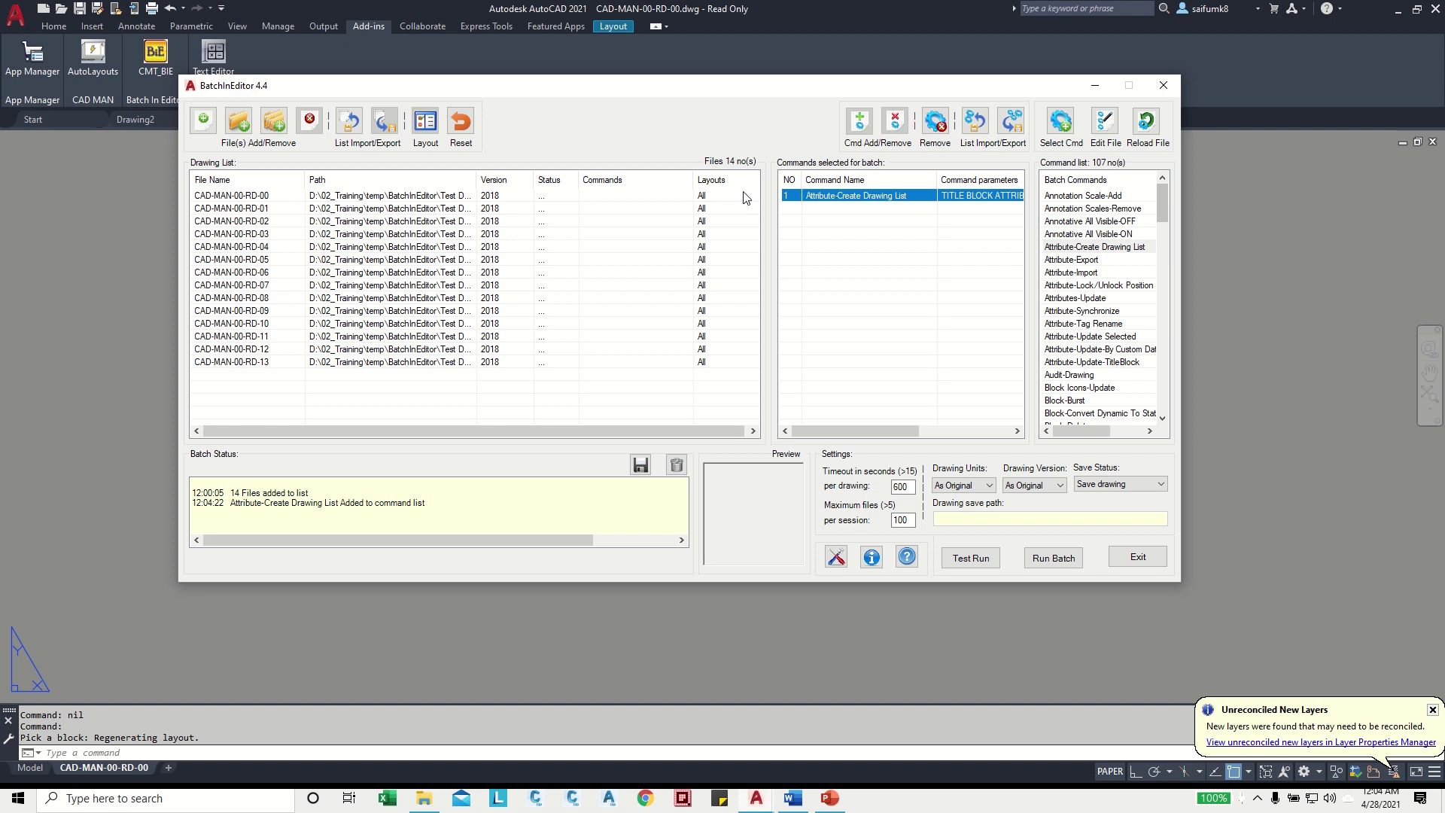
pyautogui.hotkey('ctrl', 'a')
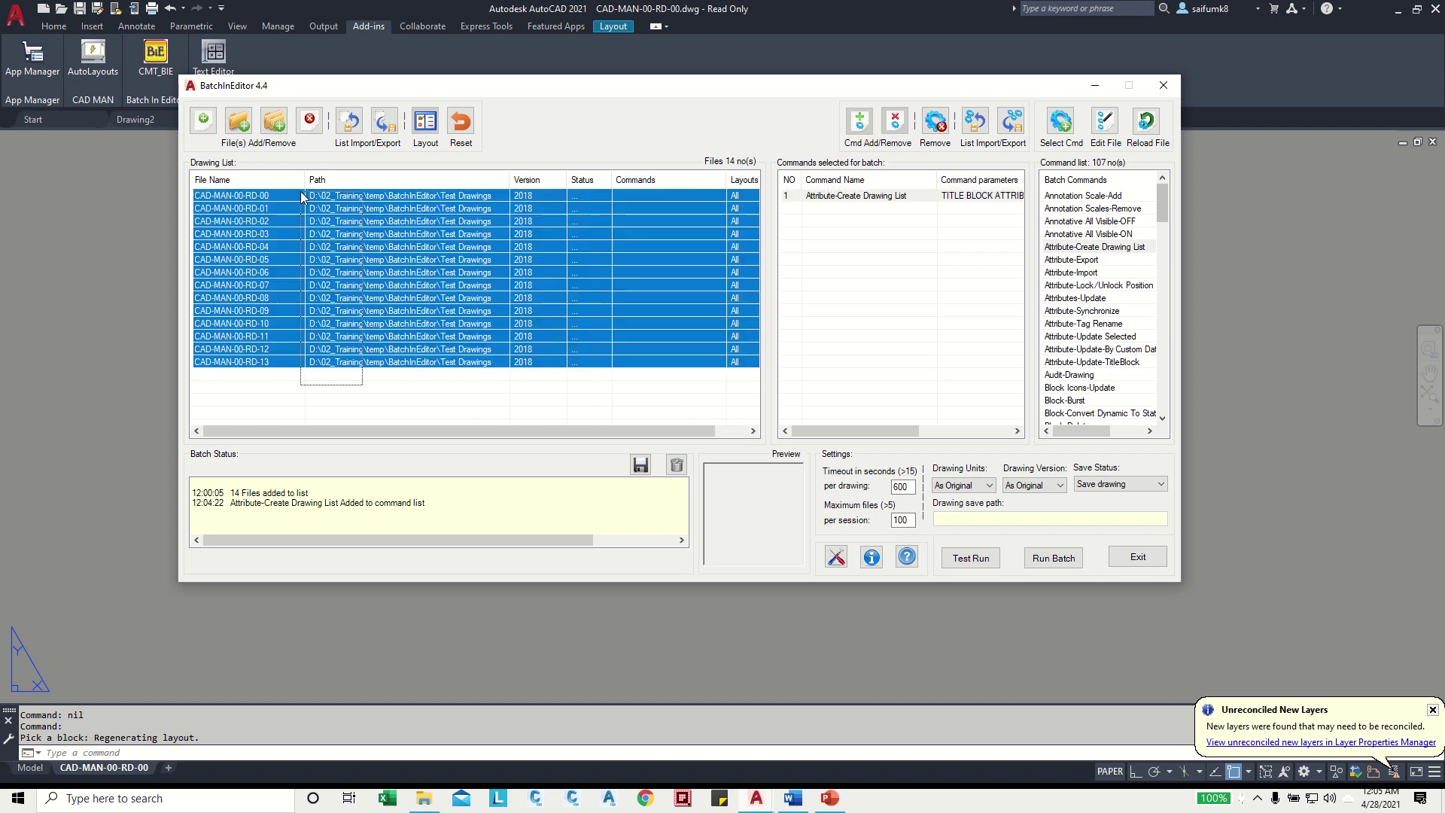
pyautogui.rightClick(864, 198)
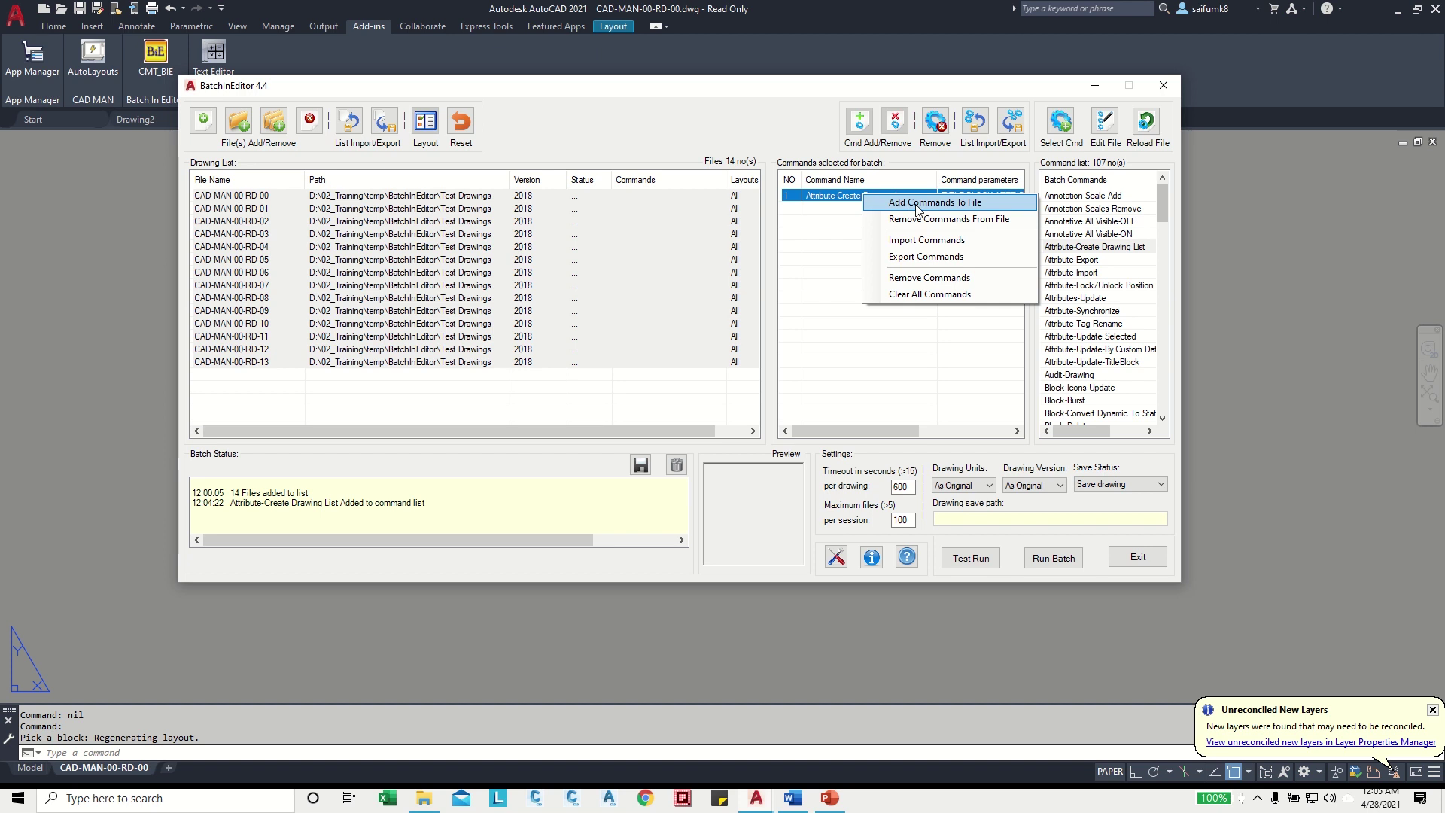
pyautogui.click(917, 203)
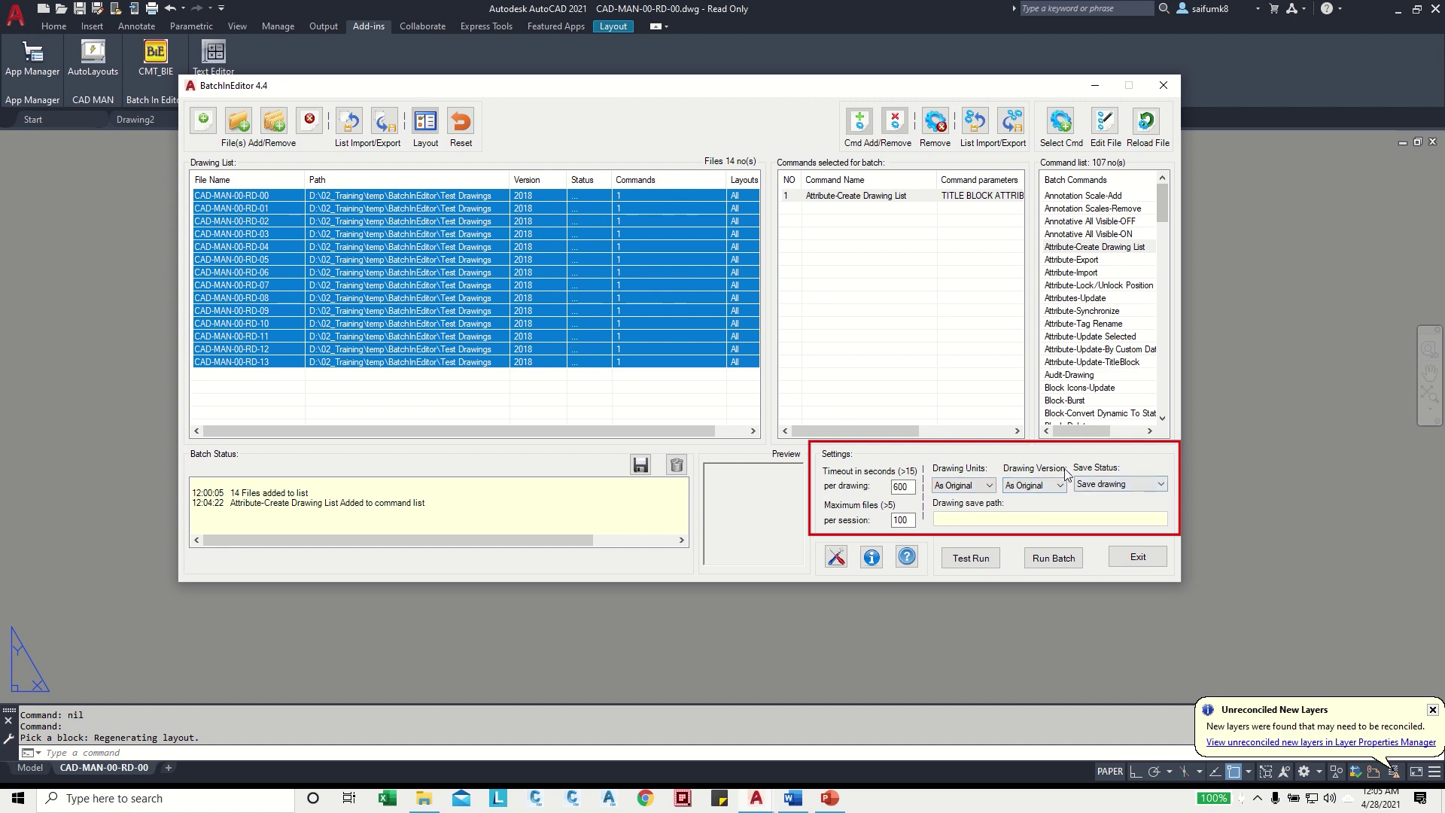
# - Check the batch's drawing unit and version options, leaving both As Original, and set the save status to Do not save
pyautogui.click(1110, 485)
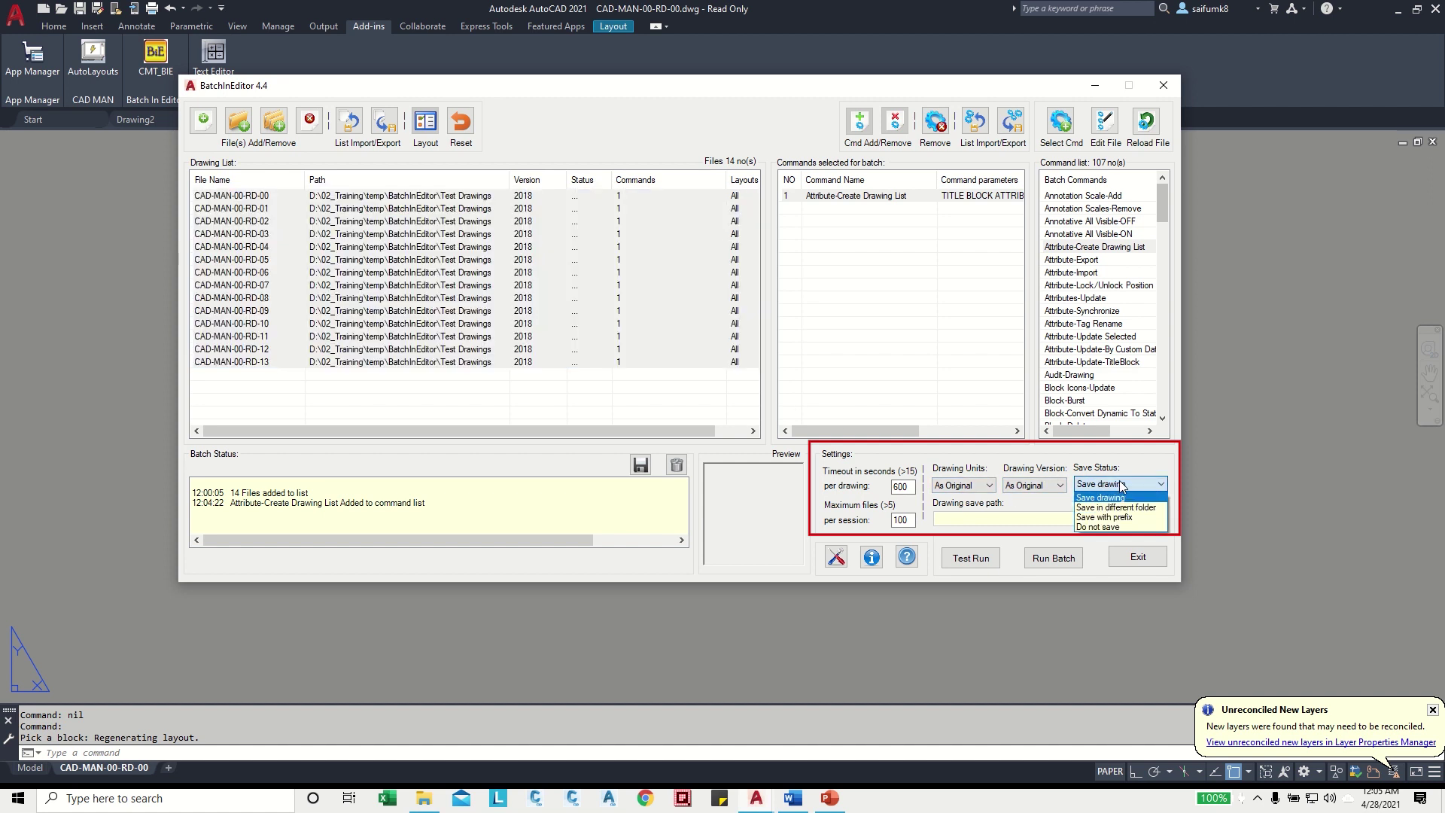
pyautogui.click(1121, 489)
pyautogui.click(969, 488)
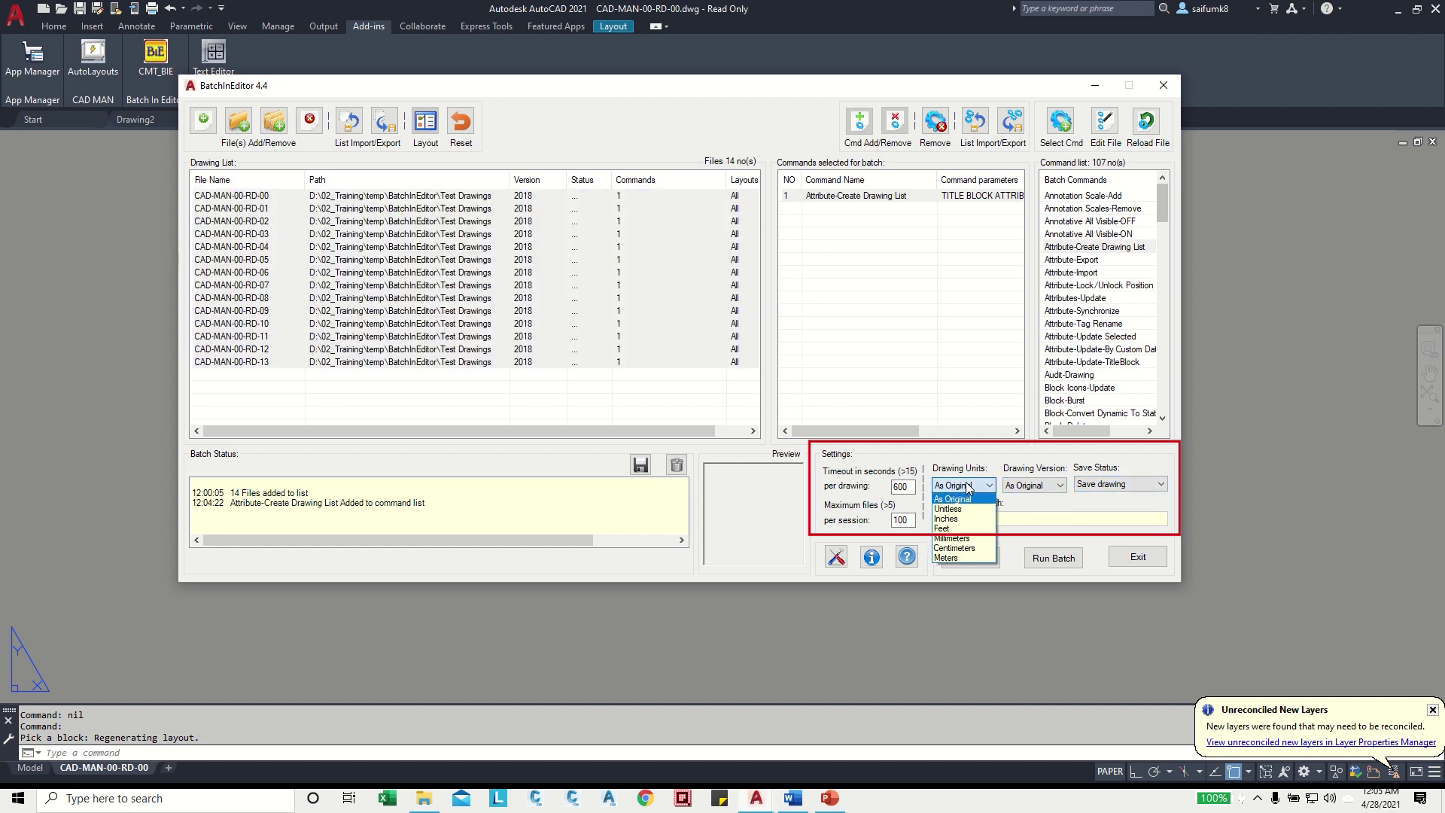
pyautogui.click(1037, 485)
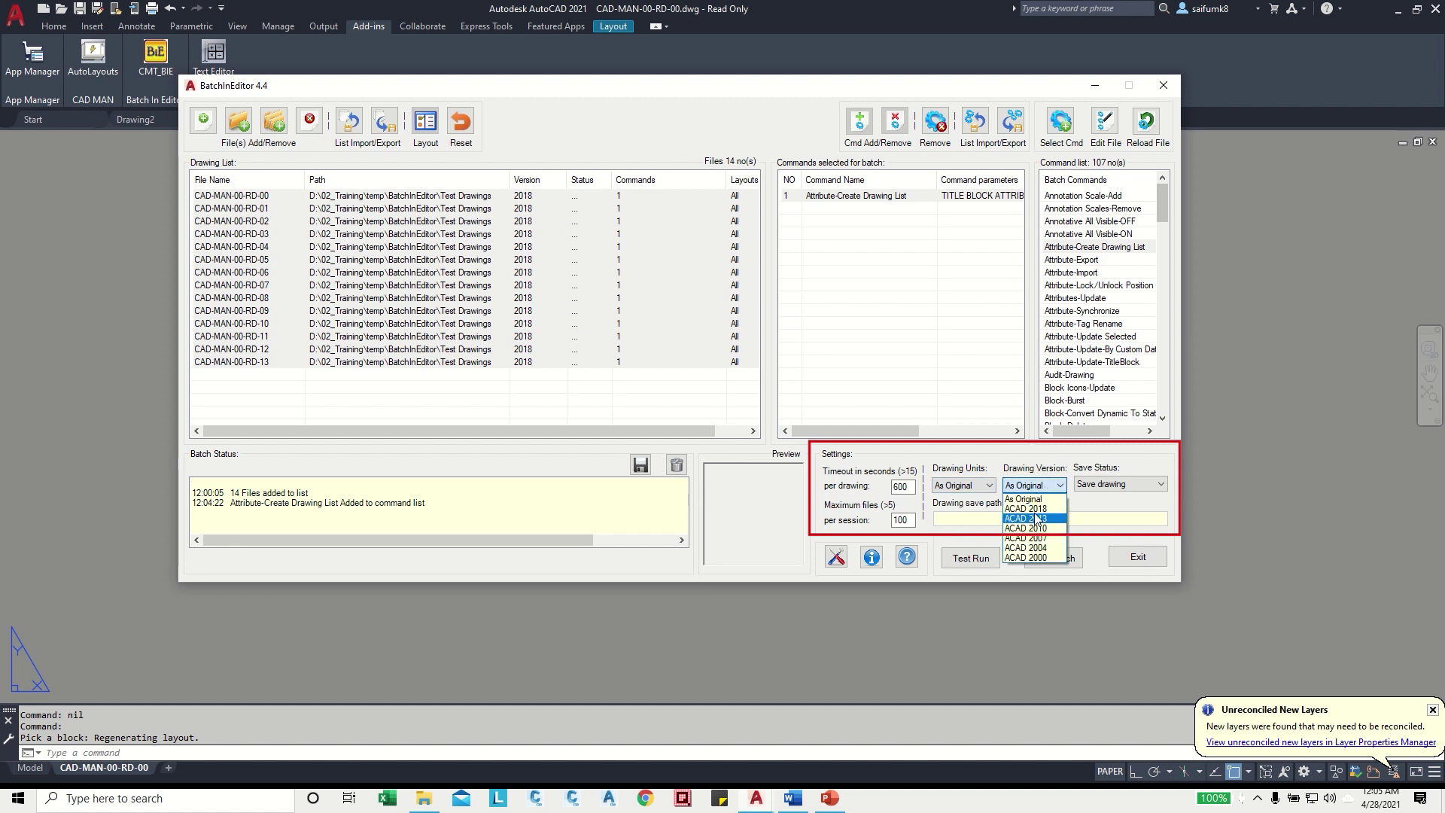
pyautogui.click(1053, 485)
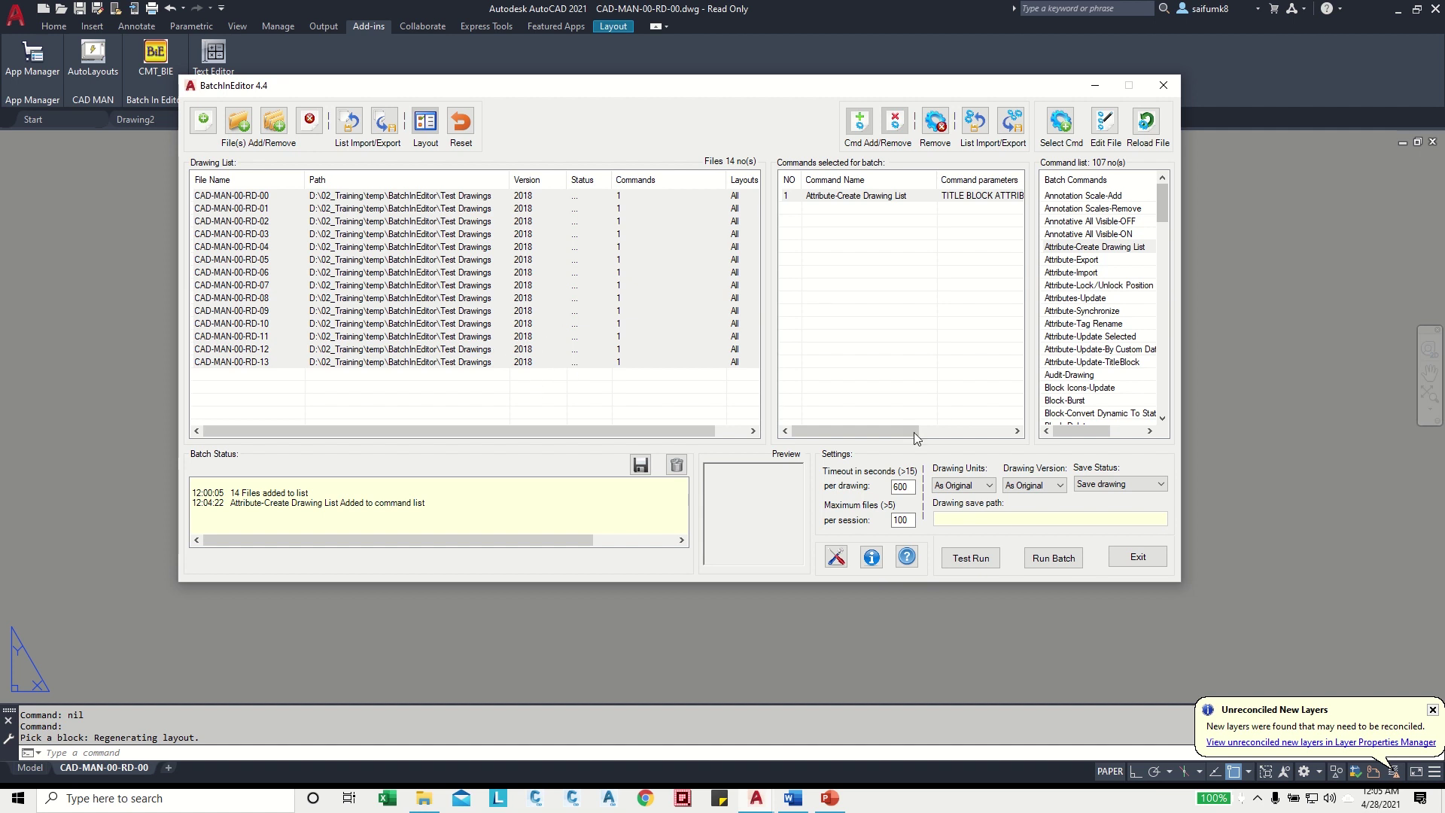
pyautogui.click(1106, 486)
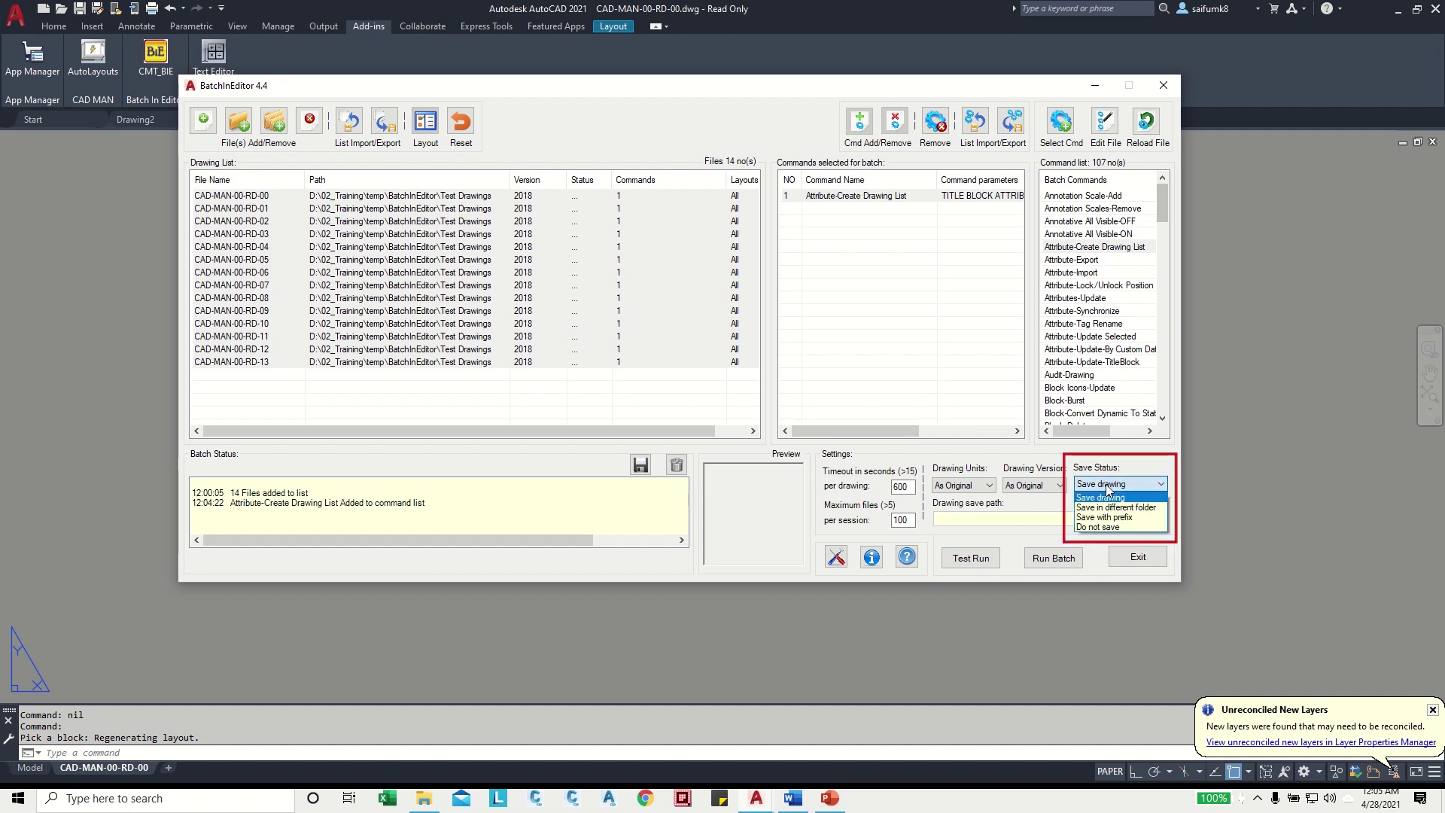
pyautogui.click(1104, 526)
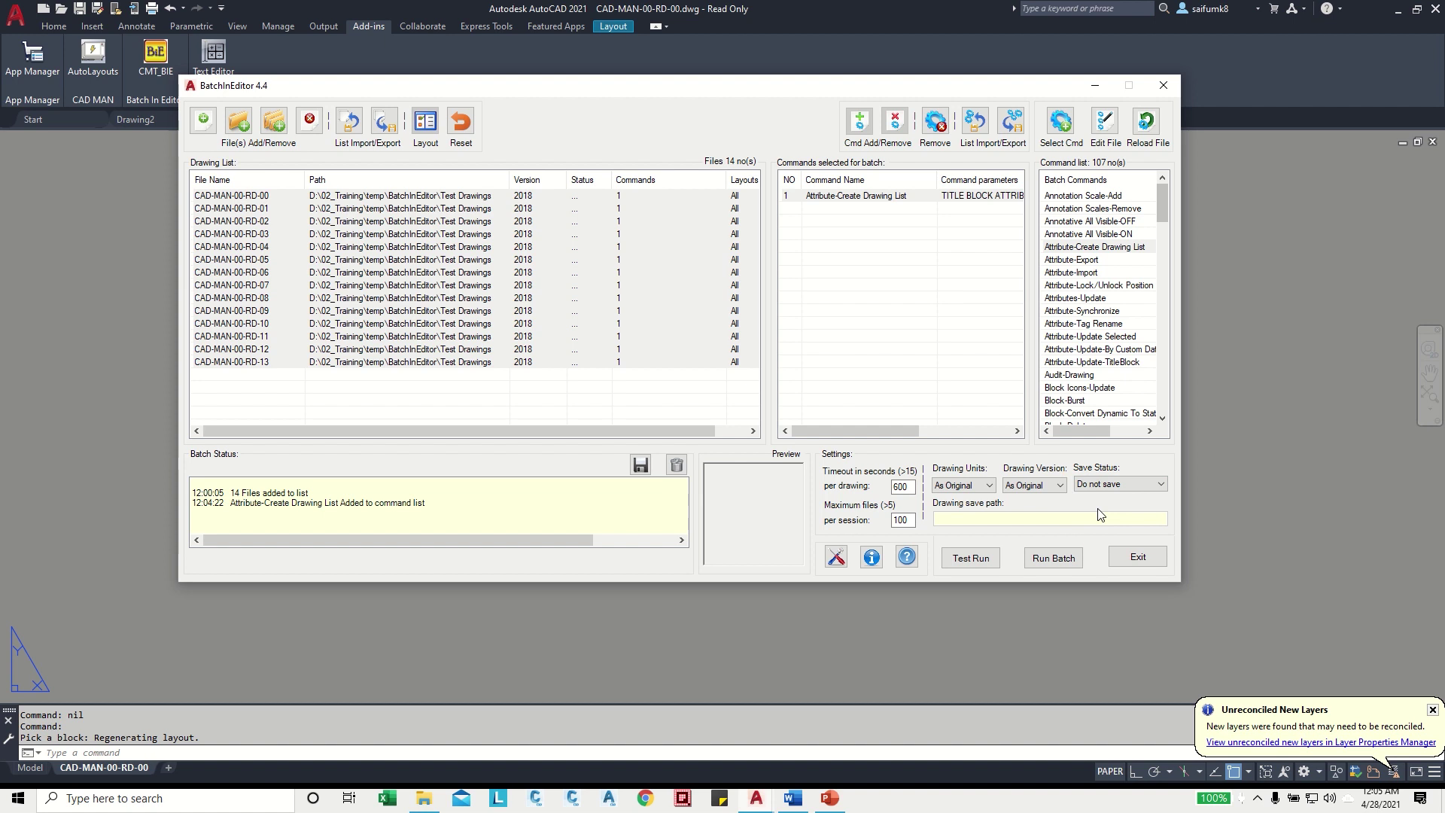
# - Run the batch on all drawings, accepting that nothing is saved, and check the batch status log
pyautogui.click(1053, 559)
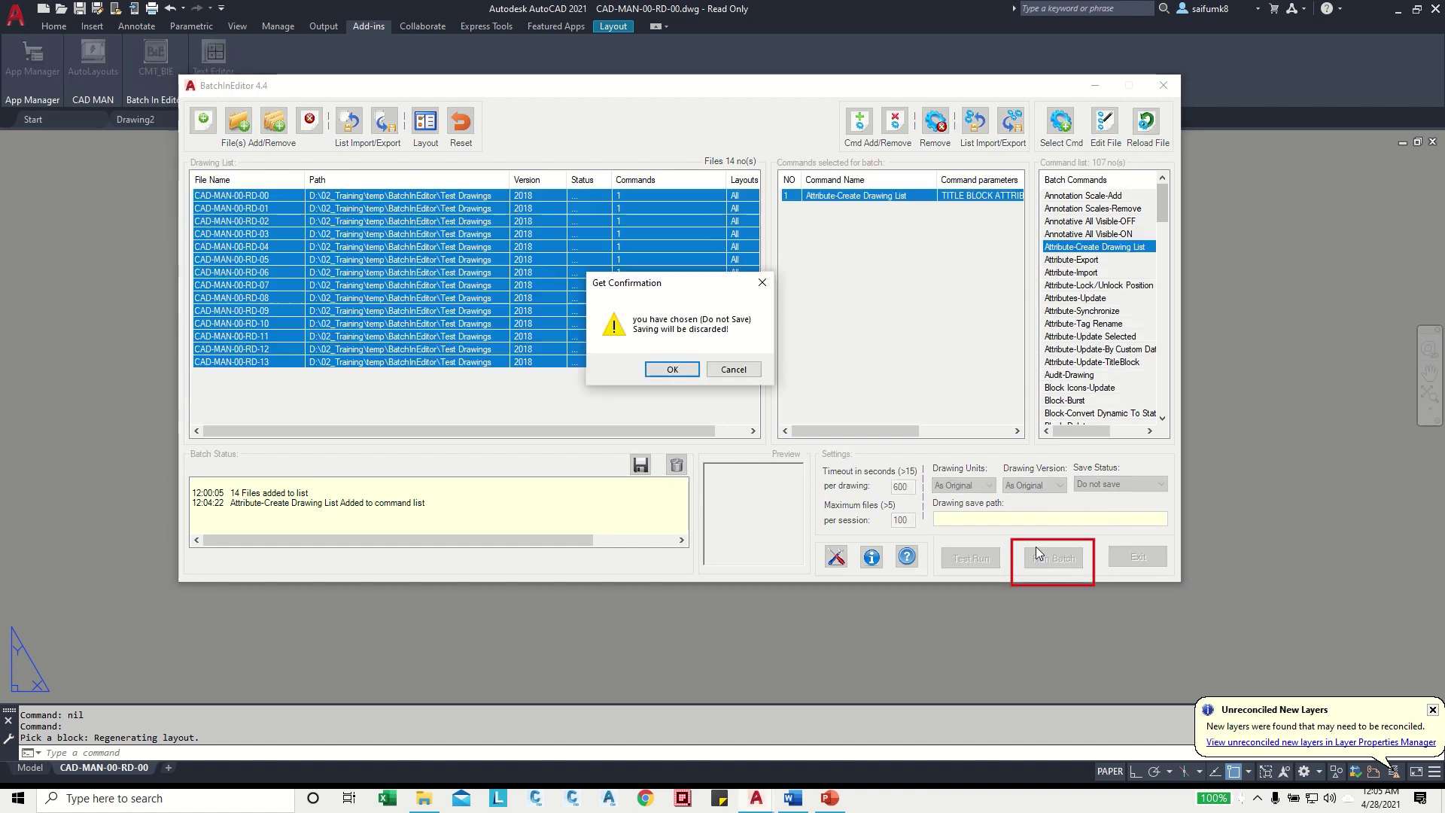
pyautogui.moveTo(651, 284); pyautogui.dragTo(682, 274)
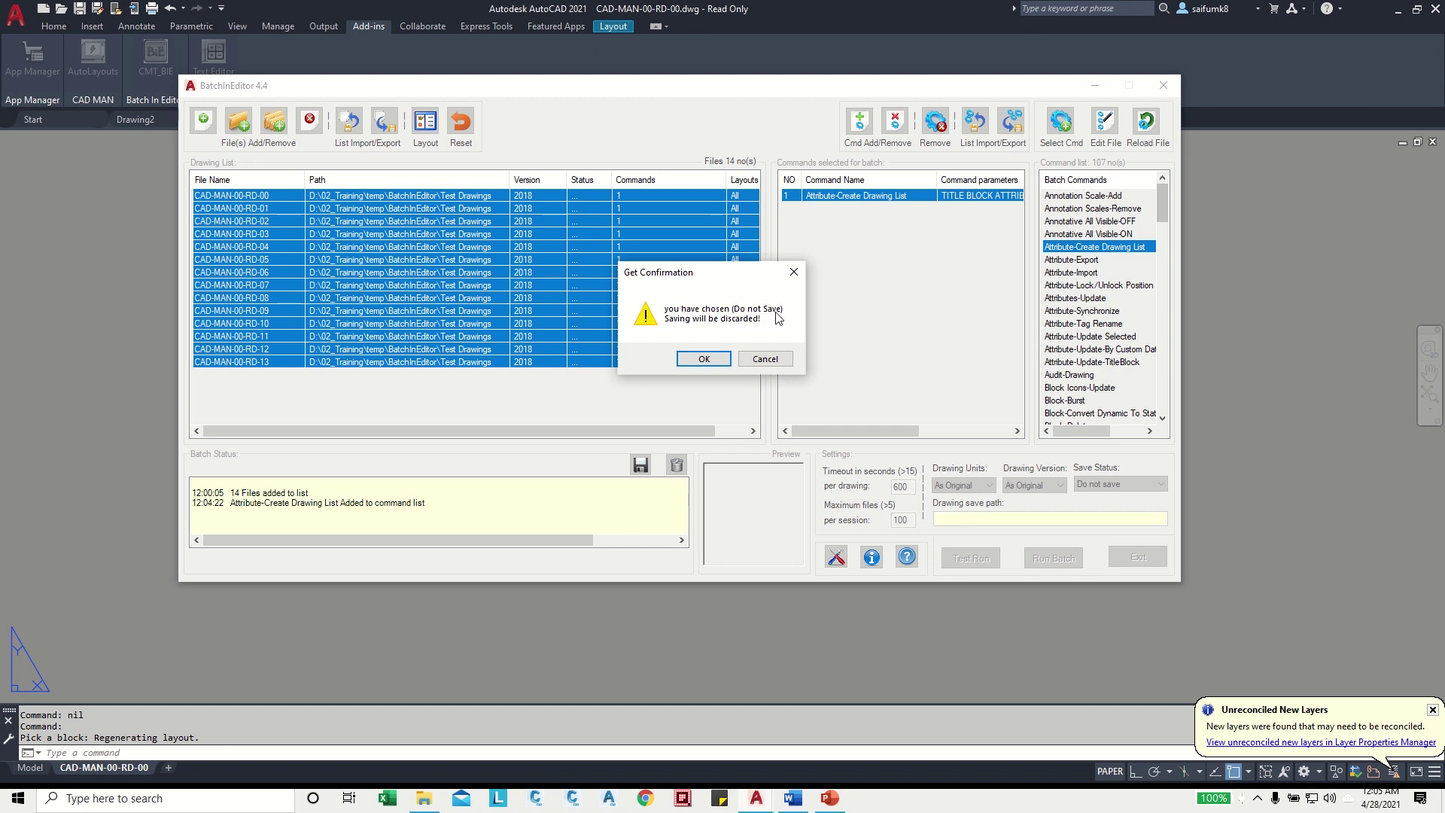
pyautogui.click(702, 359)
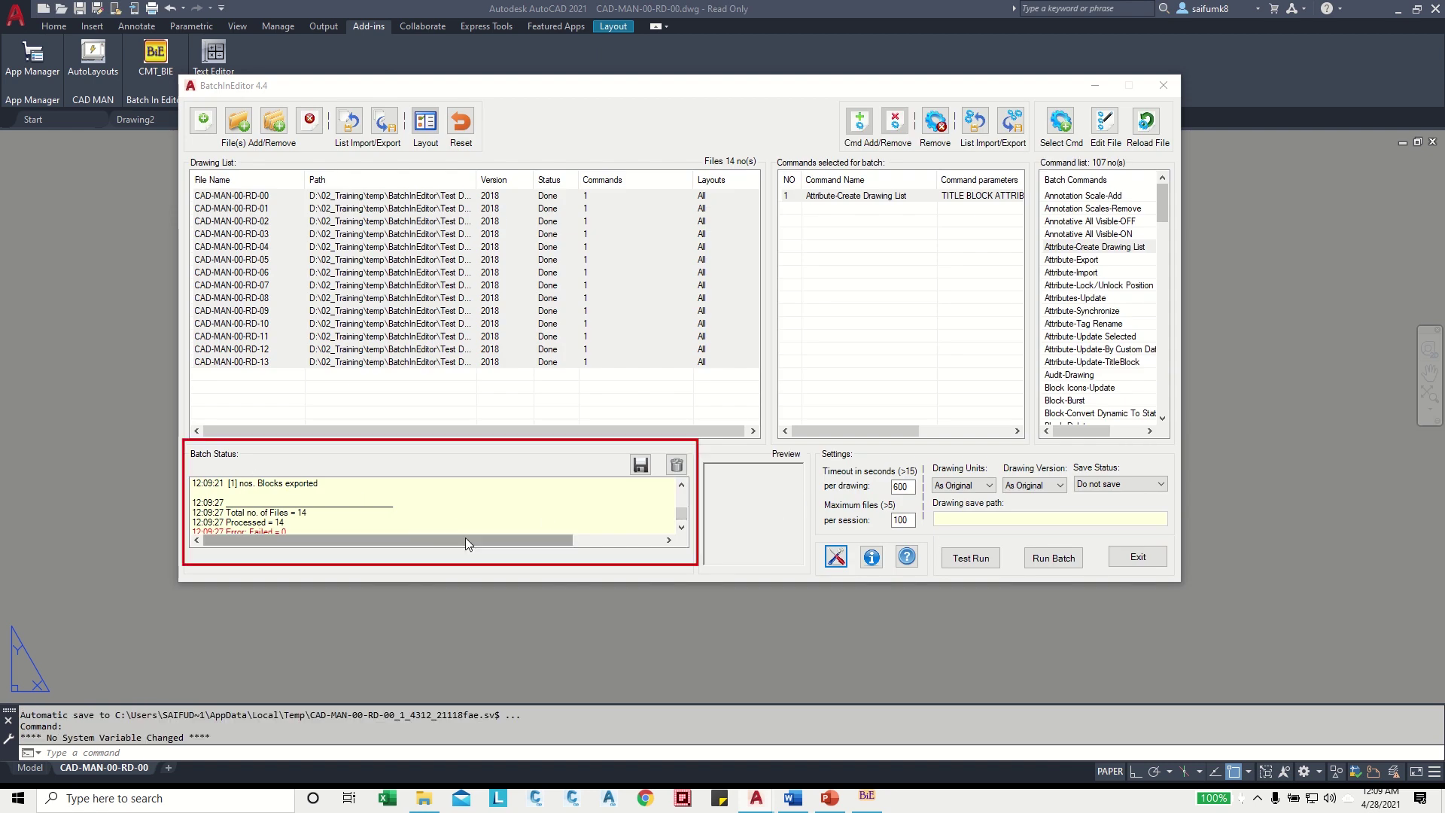
pyautogui.click(682, 515)
pyautogui.scroll(-2, 681, 515)
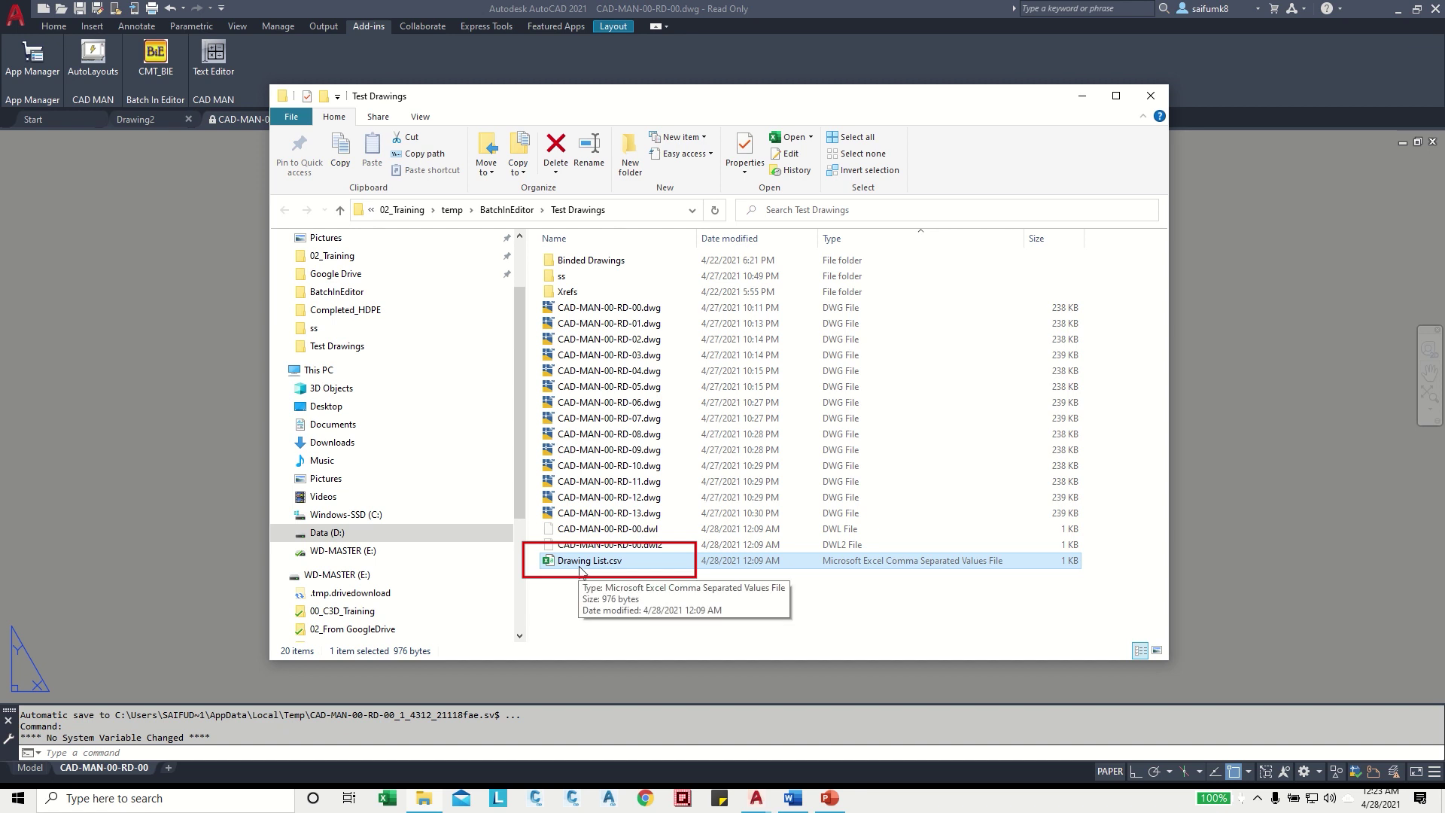
# - Open Drawing List.csv from the Test Drawings folder in Excel and widen columns A to D to fit their contents
pyautogui.doubleClick(586, 561)
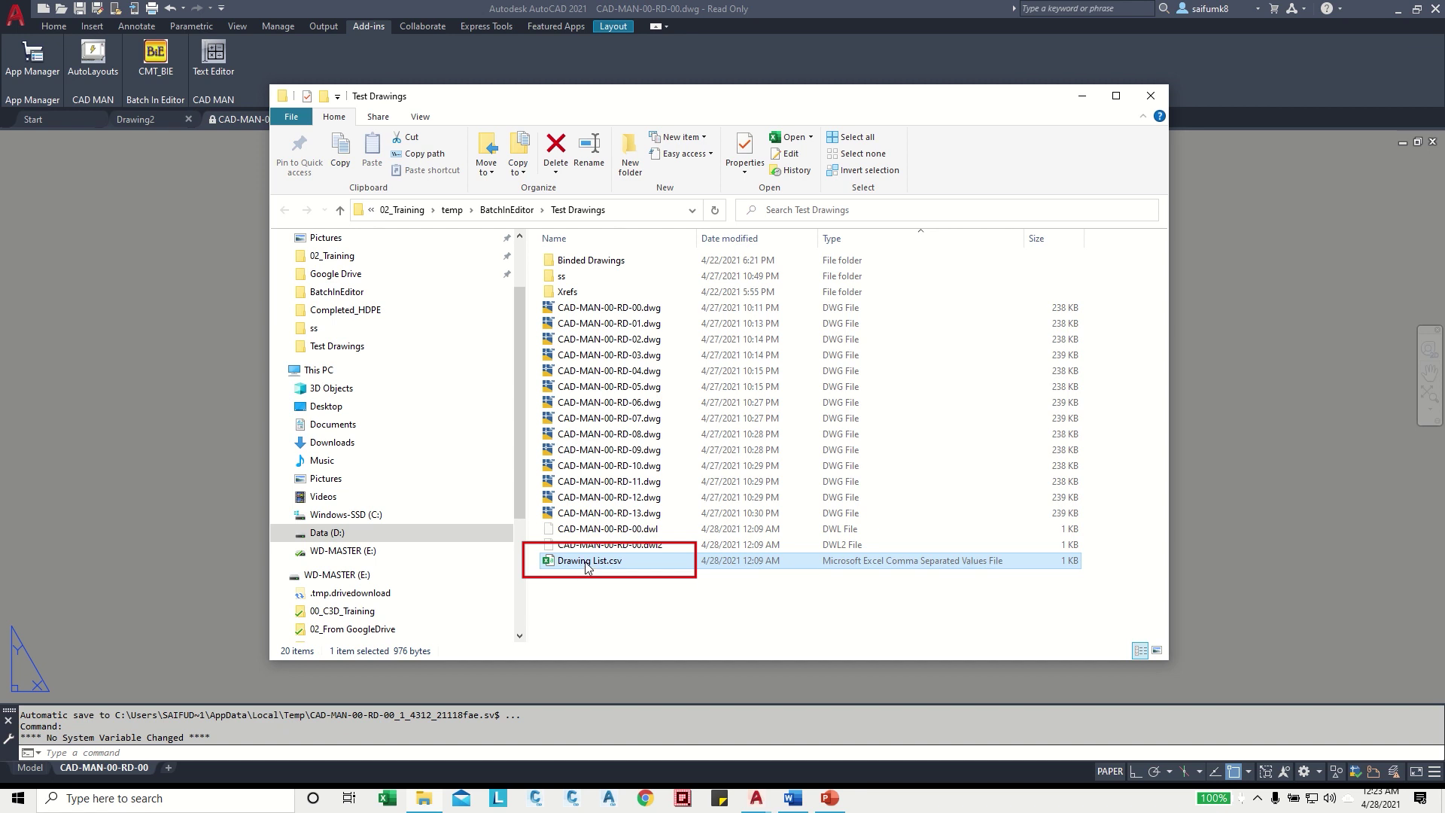
pyautogui.click(1082, 96)
pyautogui.click(264, 355)
pyautogui.moveTo(70, 165); pyautogui.dragTo(563, 161)
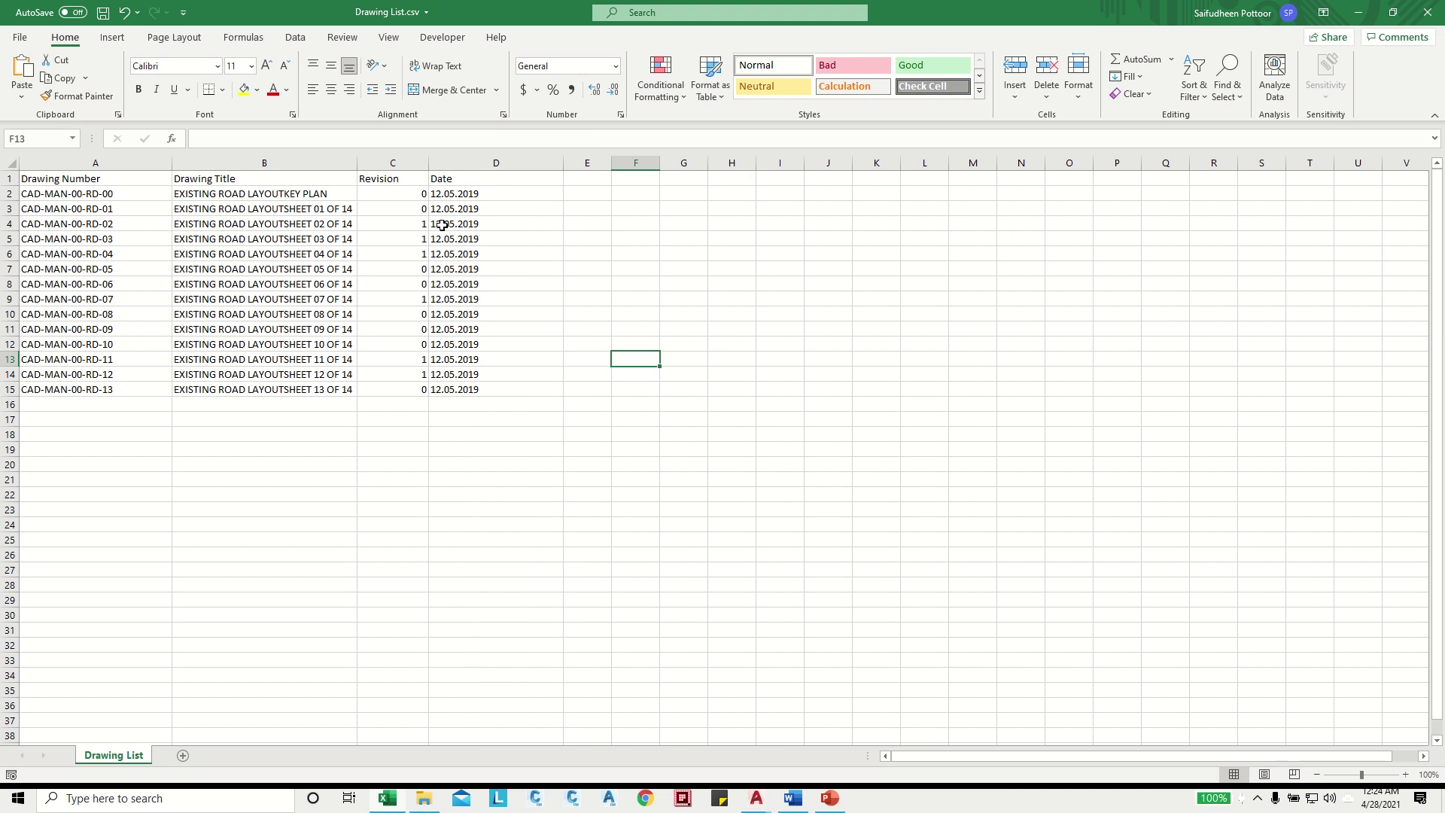
# - Check the exported dates, select the whole drawing list A1:D15 and open the selection's editing options
pyautogui.moveTo(433, 194); pyautogui.dragTo(451, 389)
pyautogui.click(297, 405)
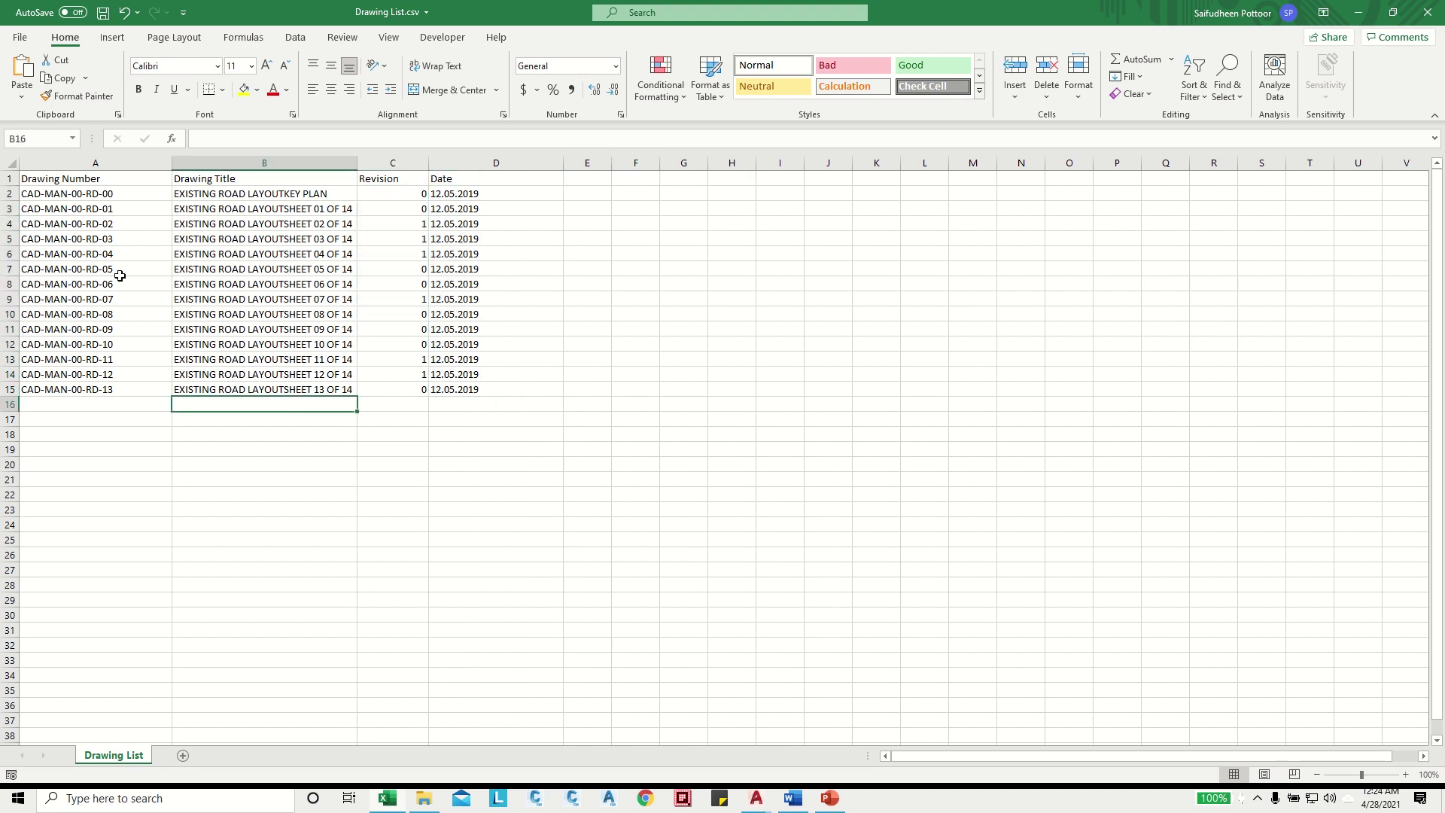
pyautogui.moveTo(91, 179); pyautogui.dragTo(474, 390)
pyautogui.rightClick(463, 349)
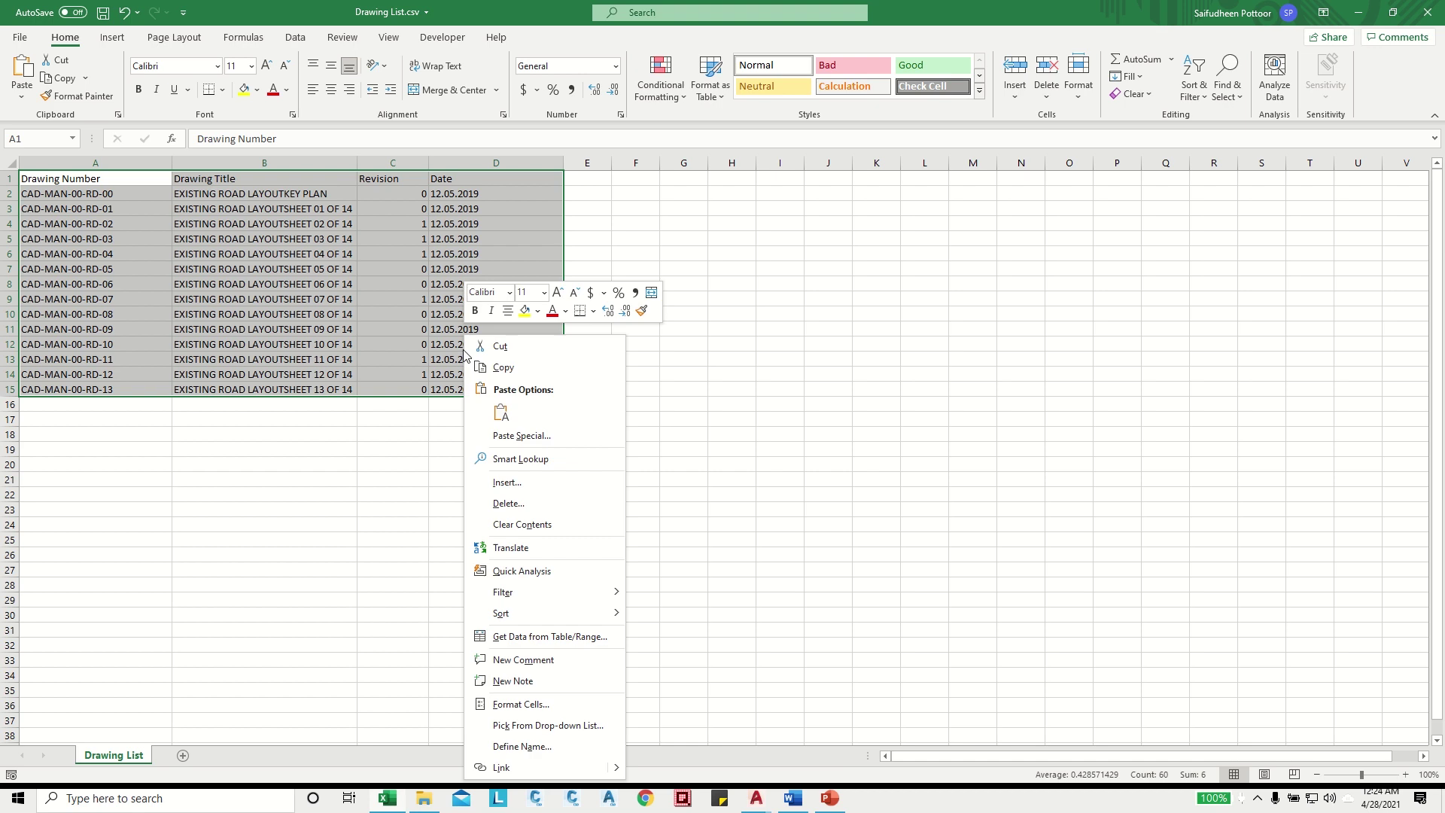
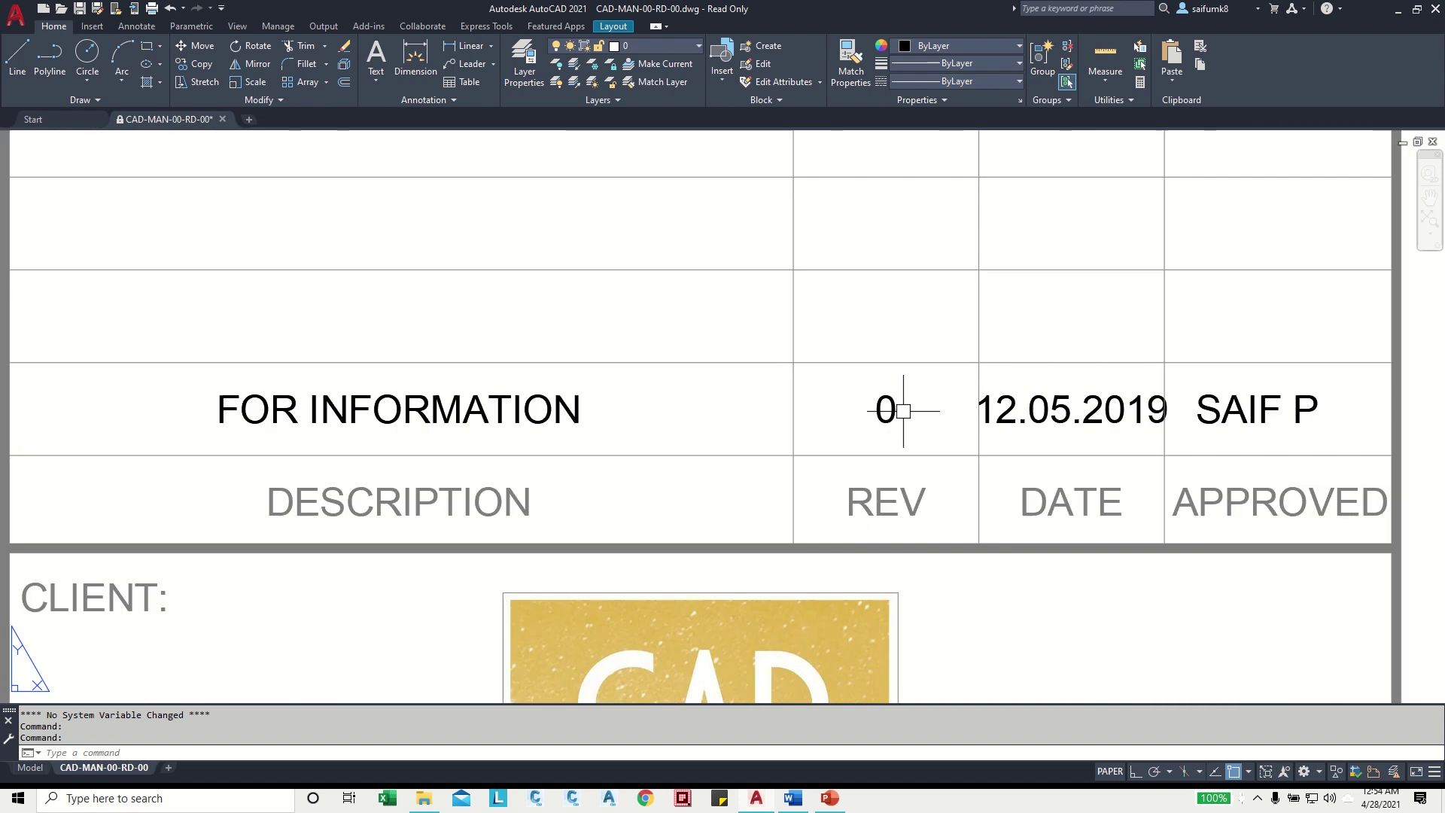
# - Switch to AutoCAD, examine the revision row of the title block in CAD-MAN-00-RD-00 and list the drawing's external references
pyautogui.scroll(-2, 919, 411)
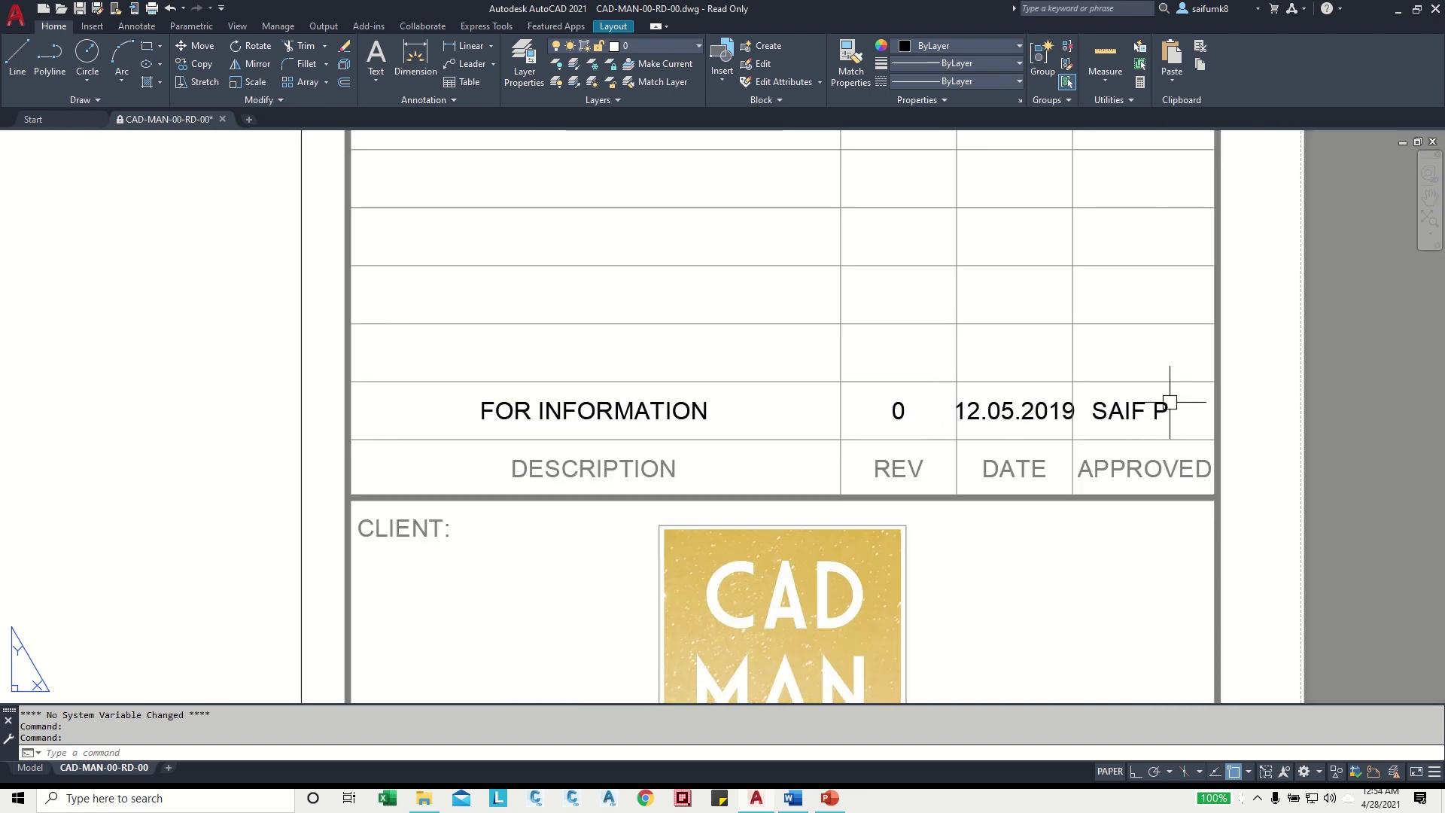
pyautogui.scroll(-6, 1099, 391)
pyautogui.moveTo(940, 502); pyautogui.dragTo(1001, 440, button='middle')
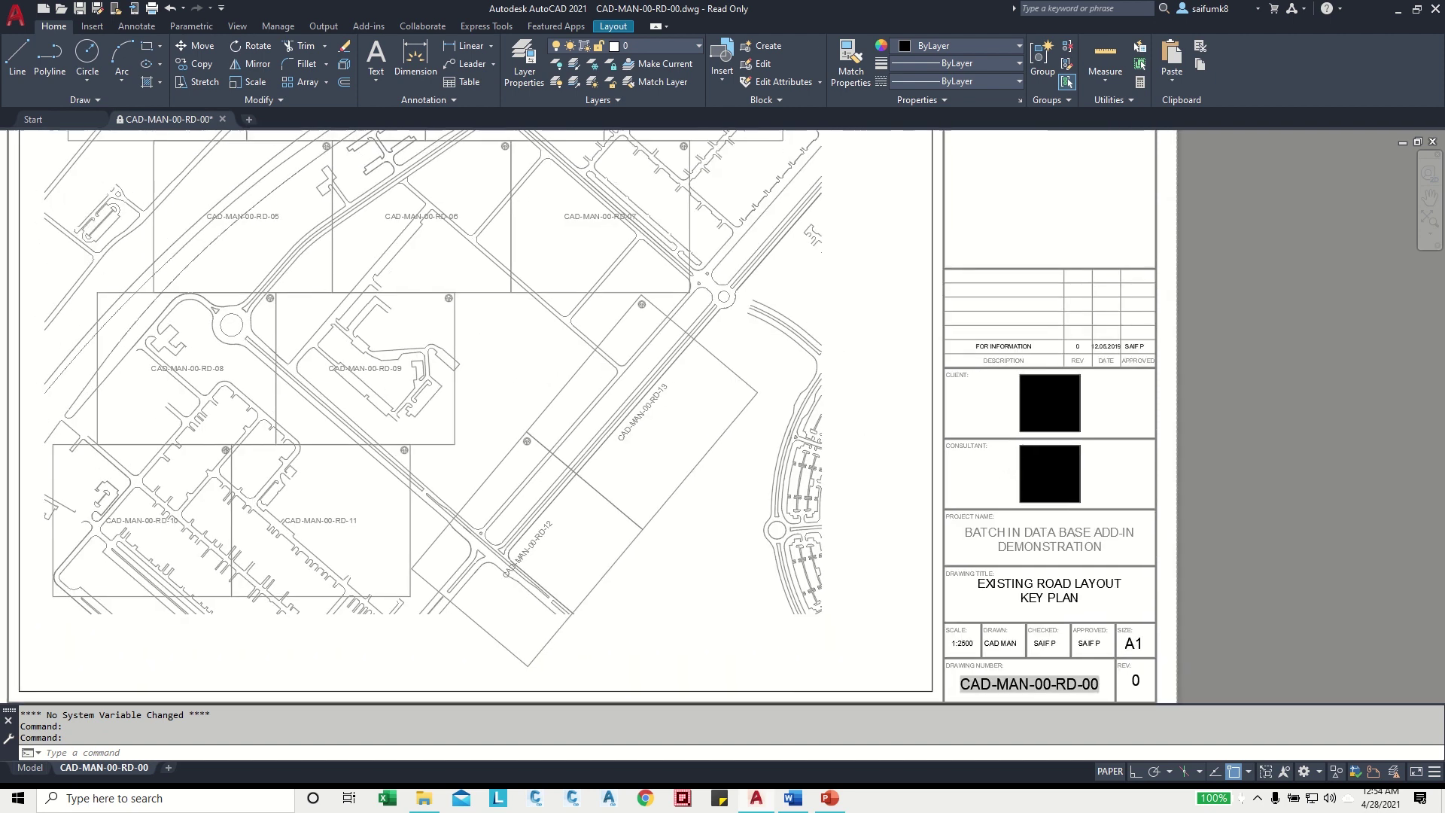
pyautogui.write('XR')
pyautogui.press('Return')
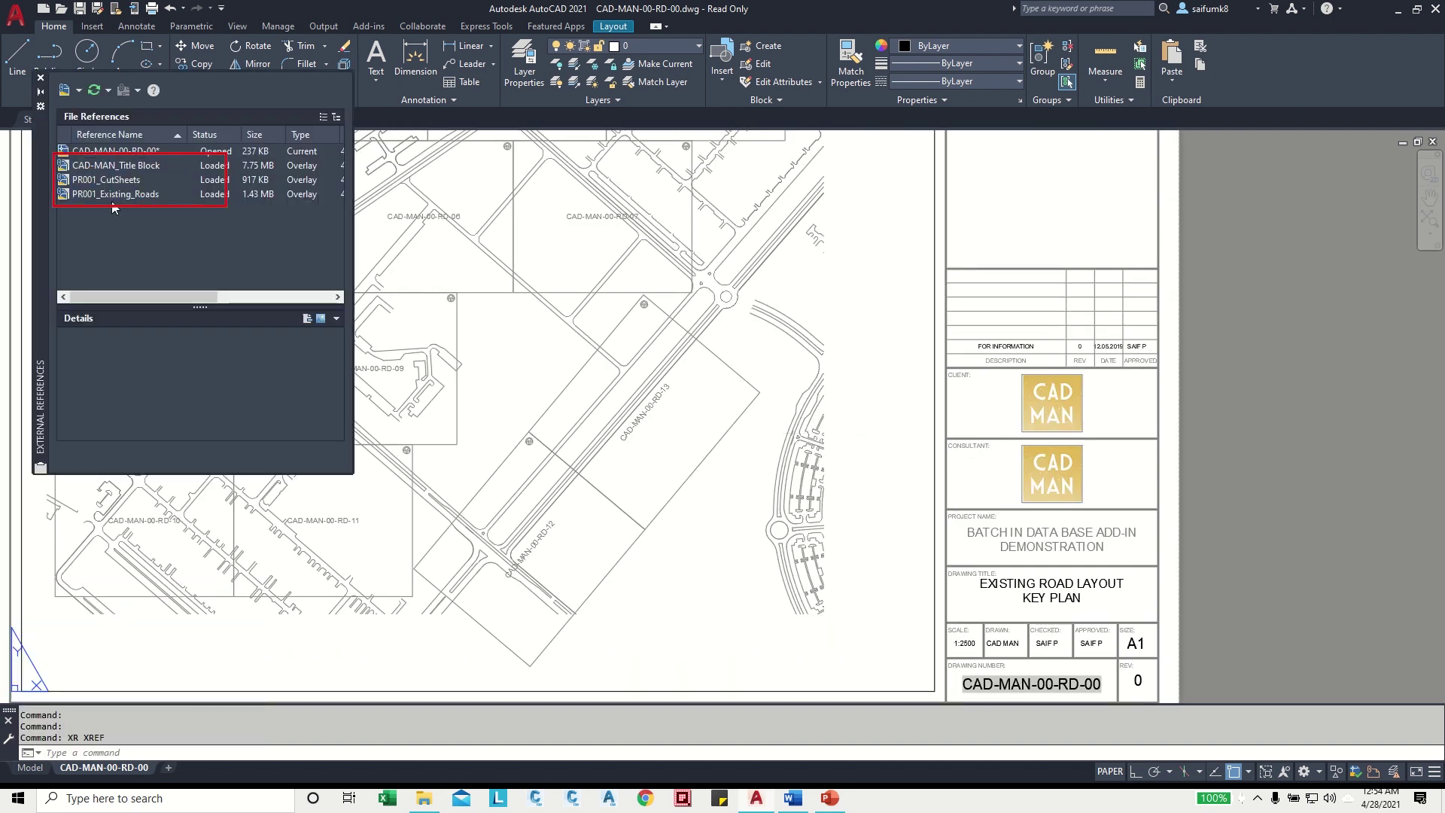
pyautogui.click(40, 78)
# - Examine the title, number and revision fields of the title block and the key plan, finishing with a zoom to the sheet's extents
pyautogui.moveTo(935, 467); pyautogui.dragTo(864, 390, button='middle')
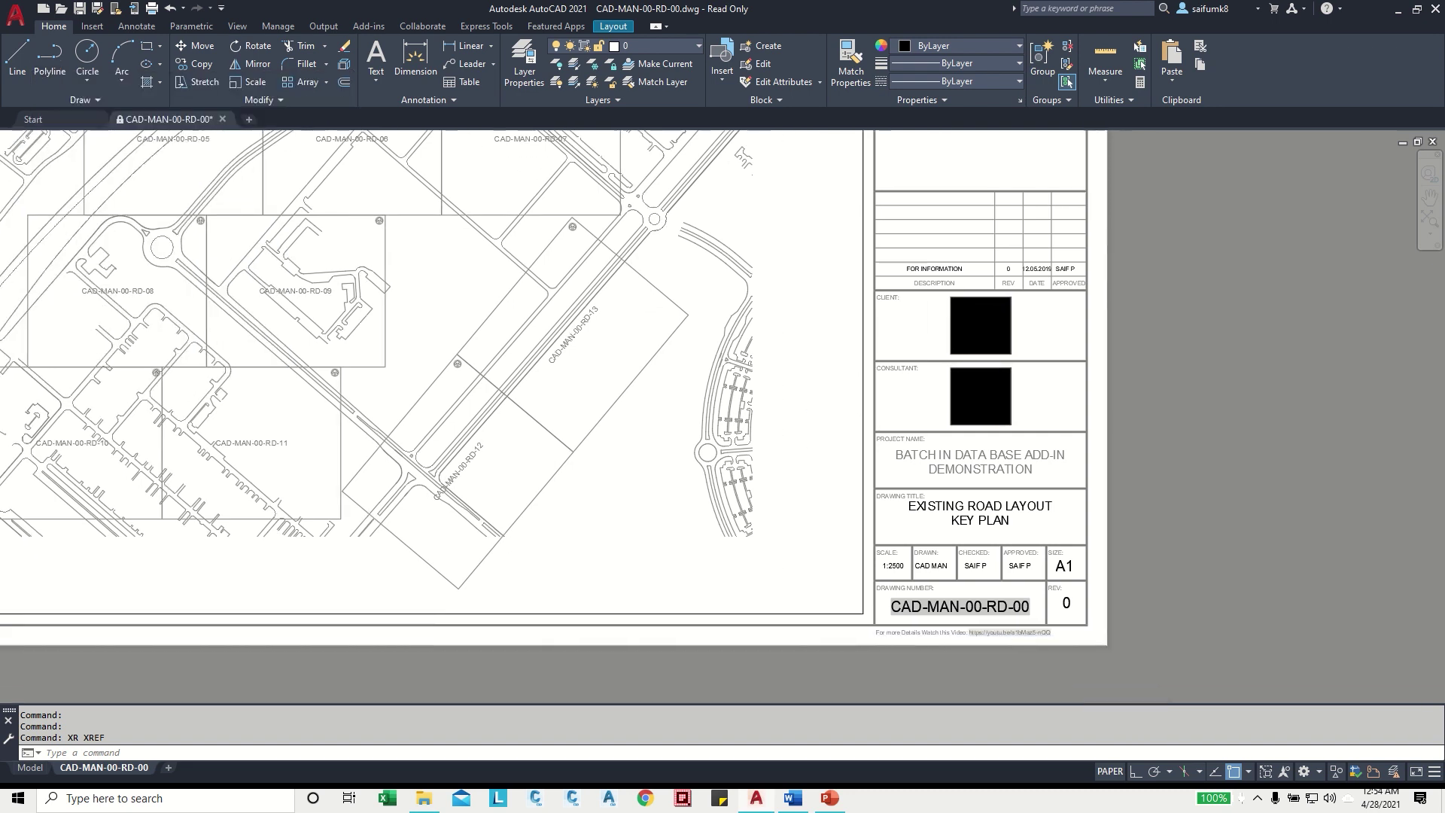
pyautogui.scroll(4, 960, 456)
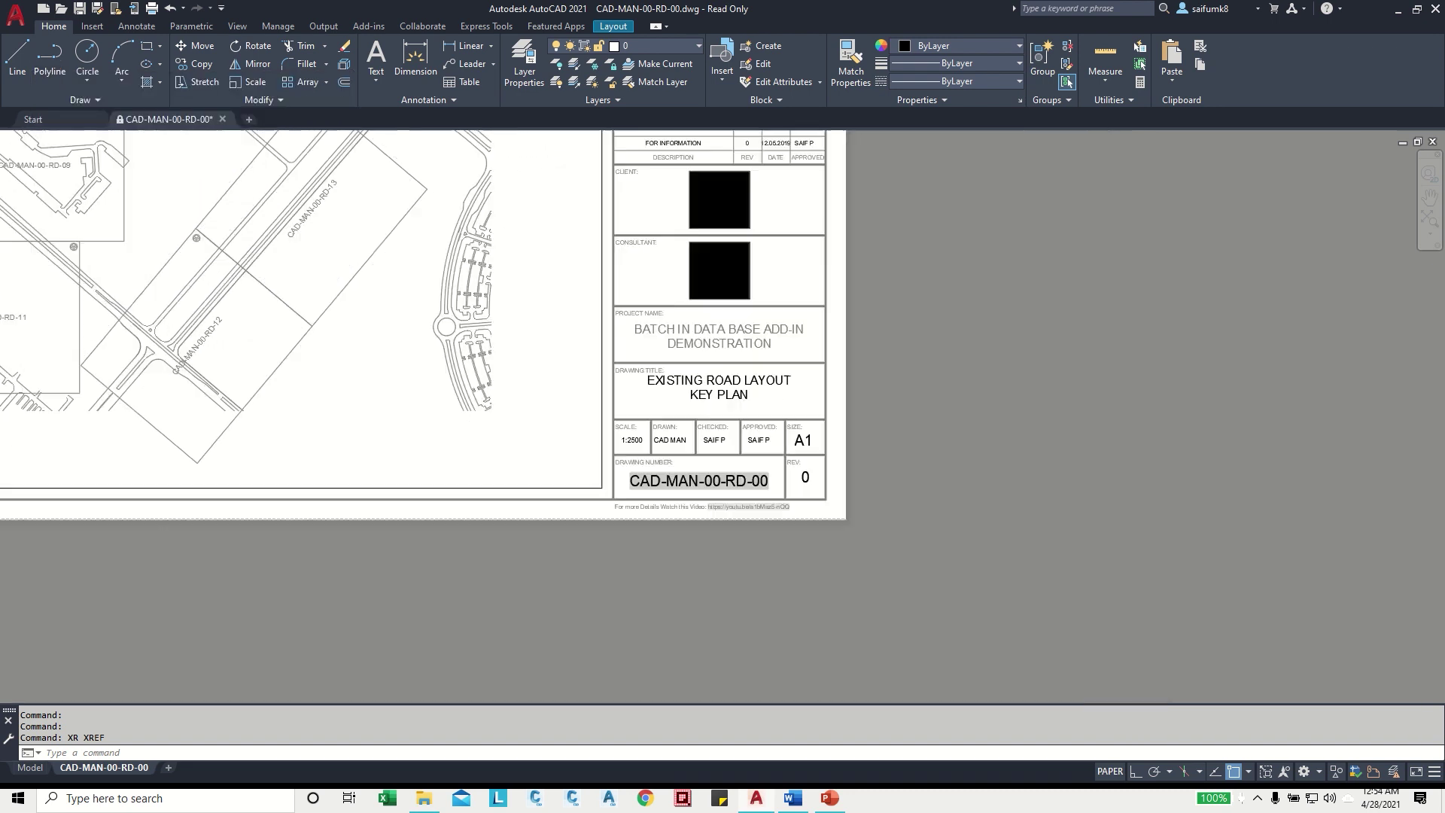
pyautogui.moveTo(780, 456); pyautogui.dragTo(770, 402, button='middle')
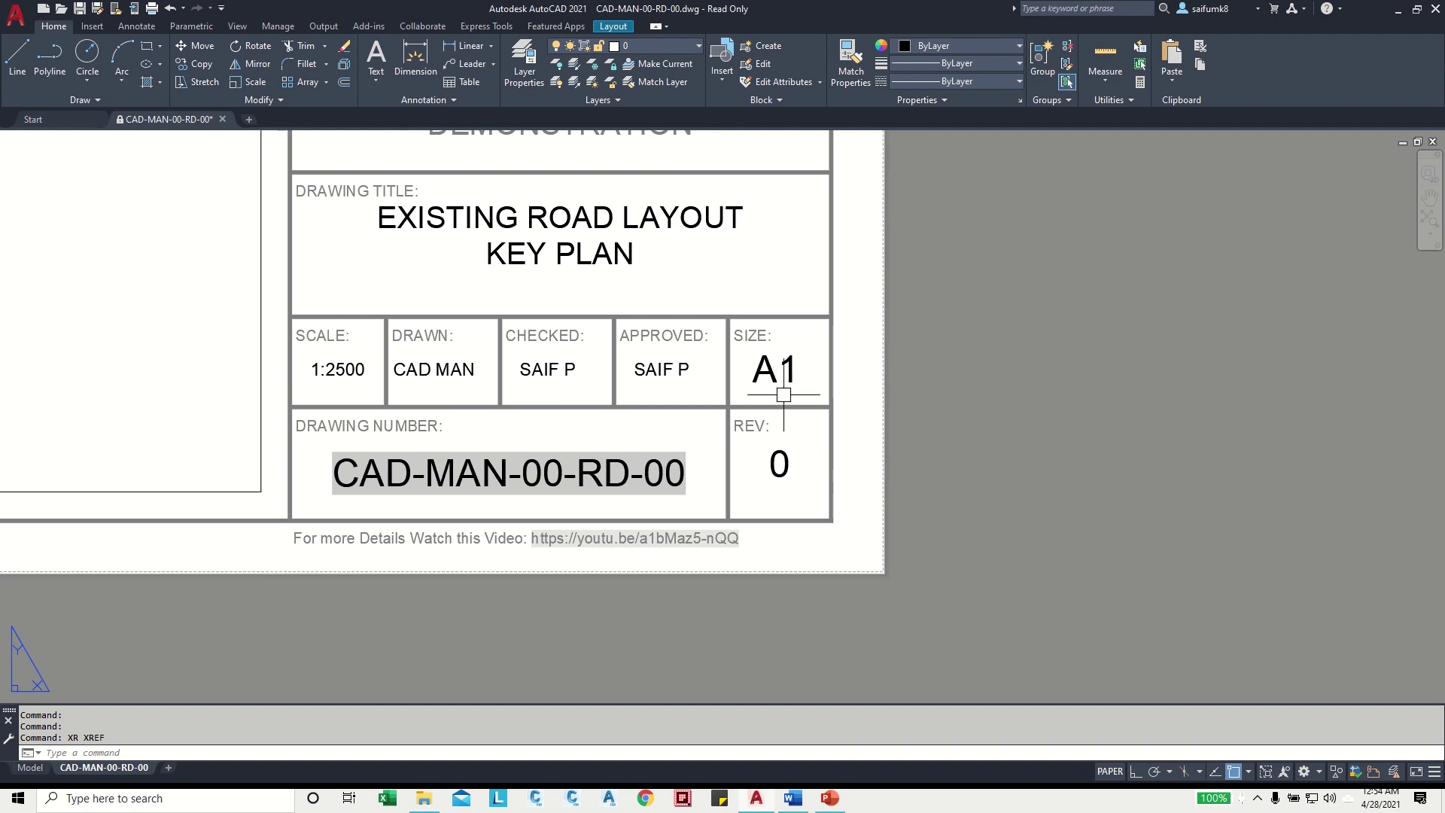
pyautogui.scroll(-5, 587, 324)
pyautogui.scroll(5, 626, 309)
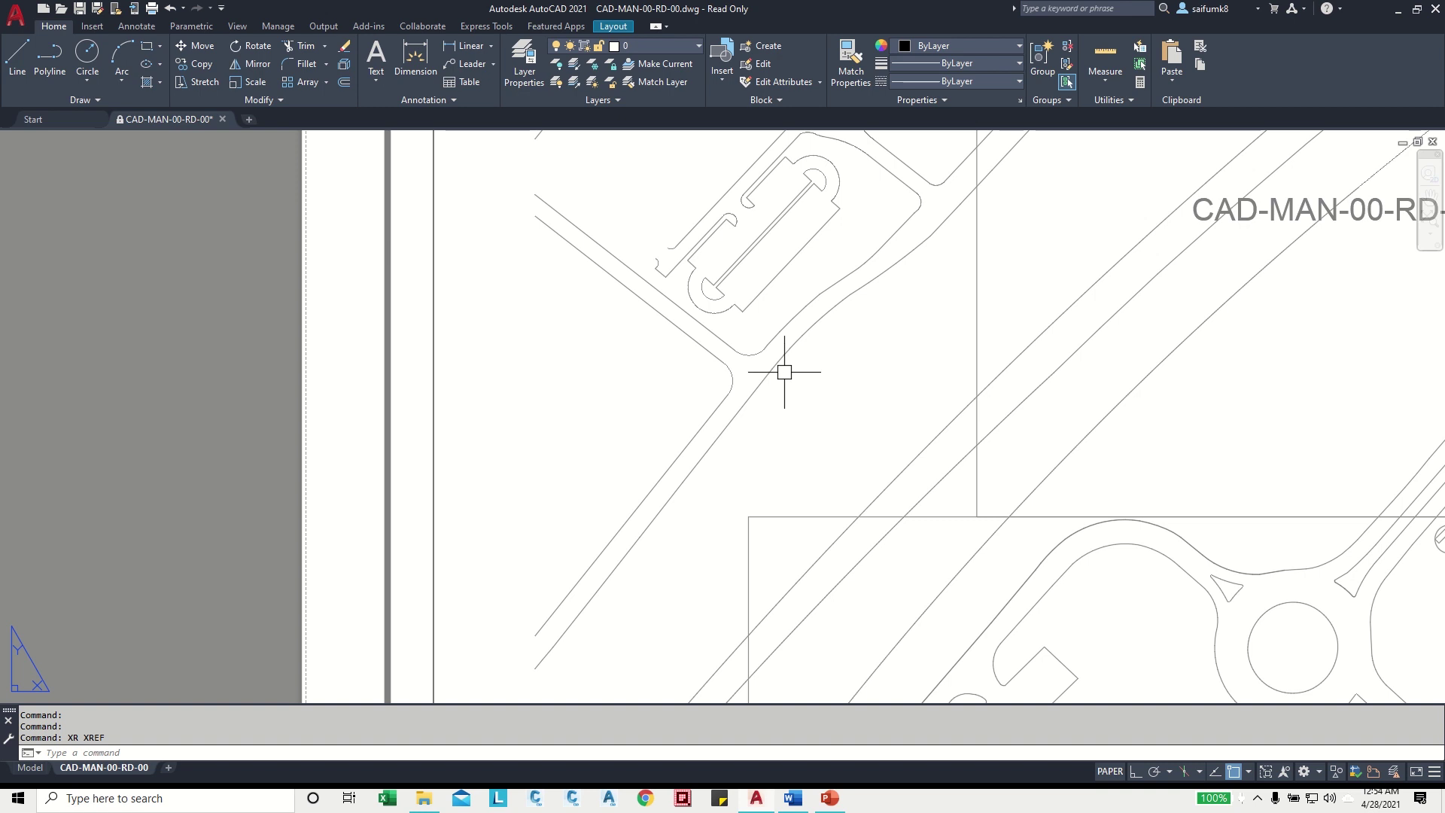
pyautogui.scroll(-3, 785, 377)
pyautogui.moveTo(915, 392); pyautogui.dragTo(803, 358, button='middle')
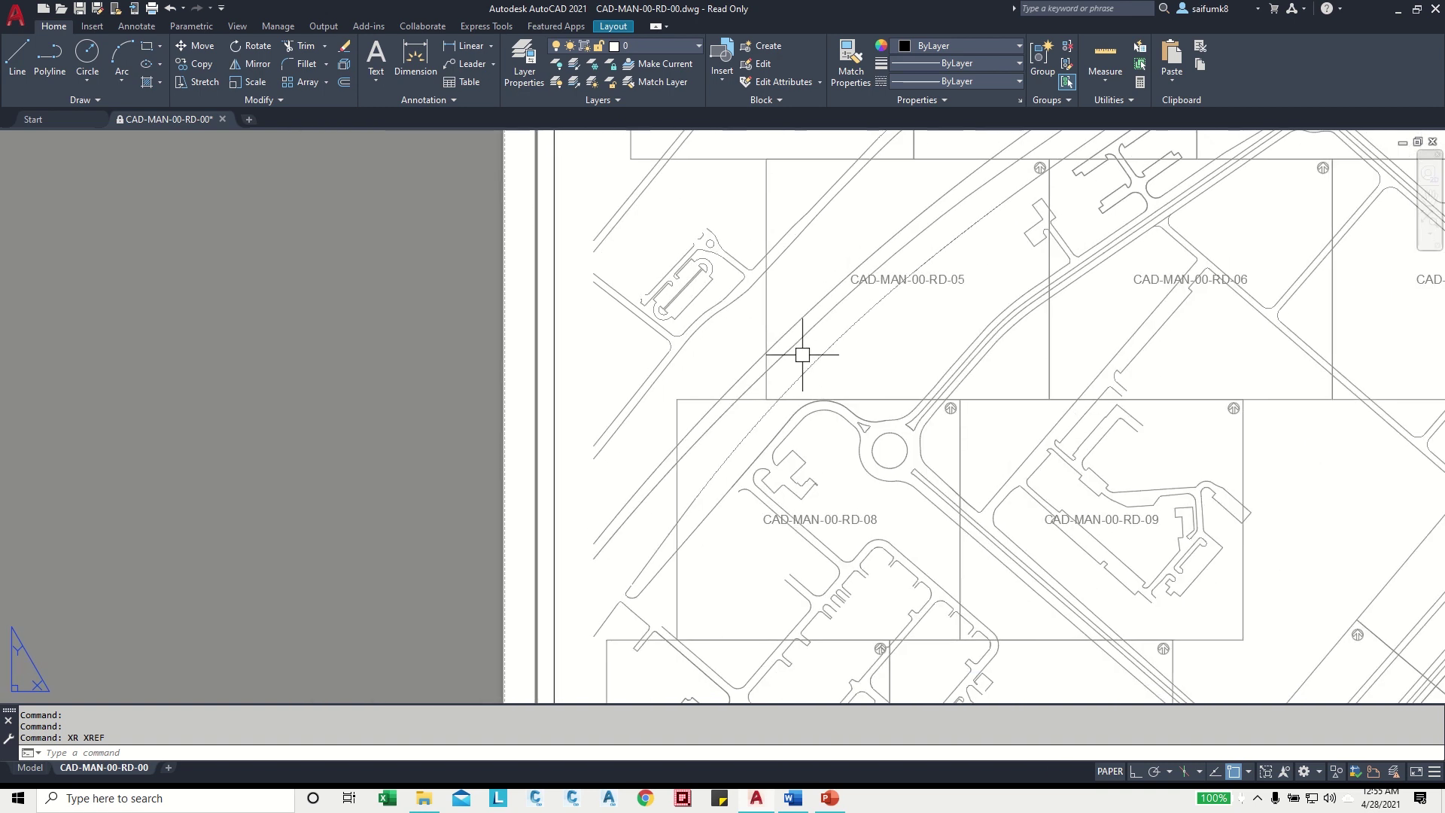
pyautogui.write('z')
pyautogui.press('Return')
pyautogui.write('e')
pyautogui.press('Return')
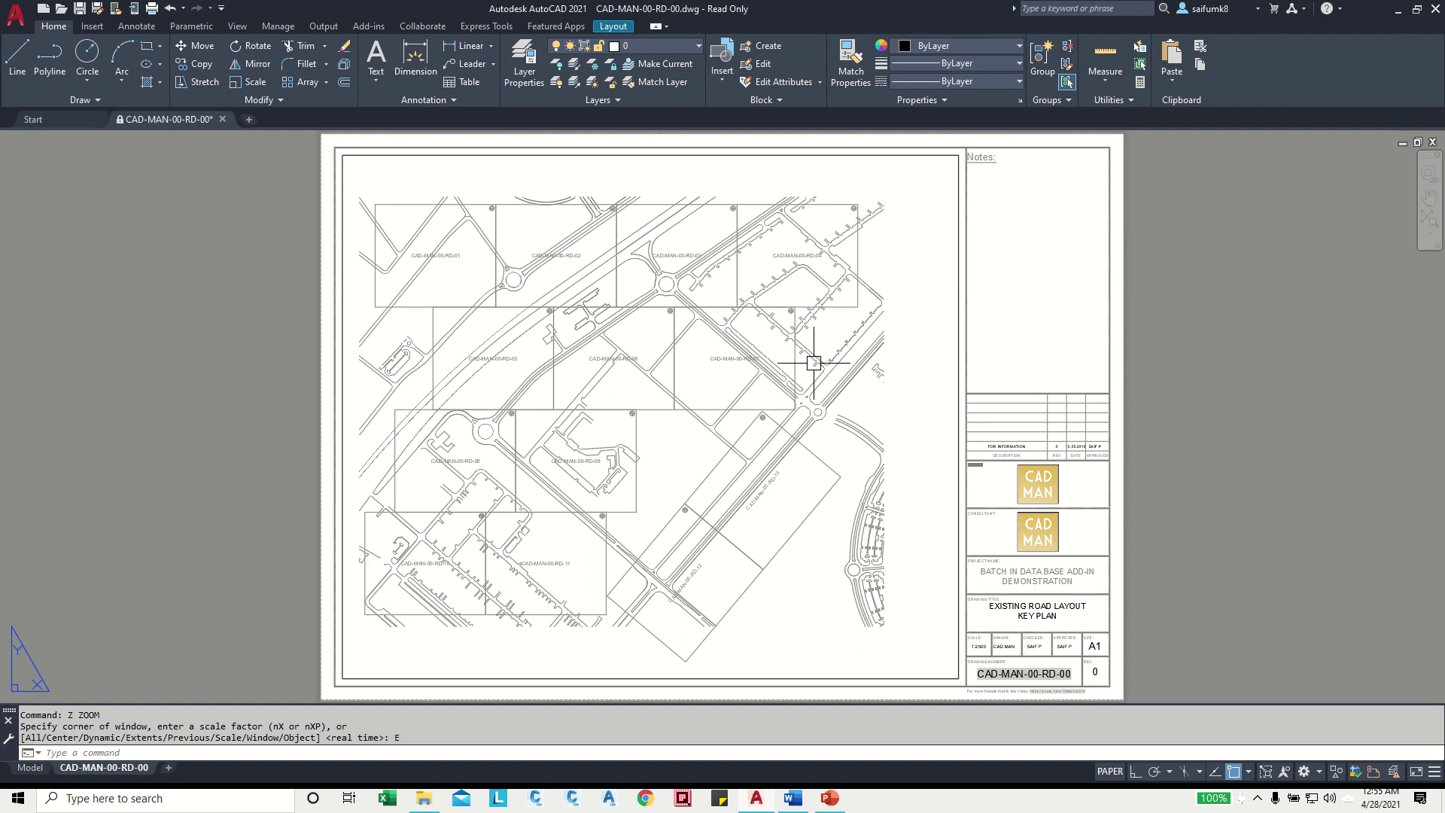
# - Start the BatchInEditor add-in and add drawings CAD-MAN-00-RD-00 to CAD-MAN-00-RD-13 to its drawing list
pyautogui.click(374, 28)
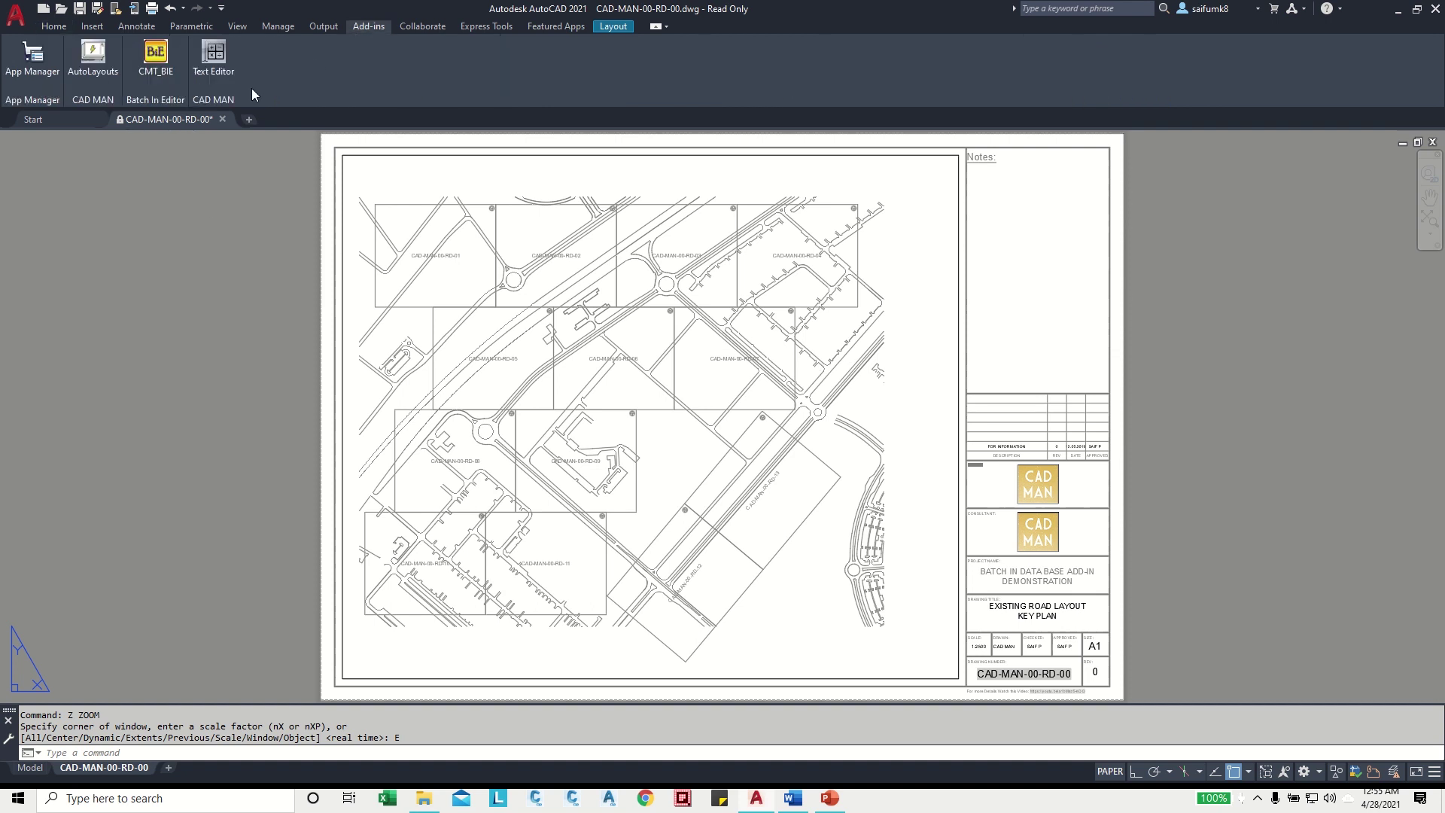
pyautogui.click(155, 53)
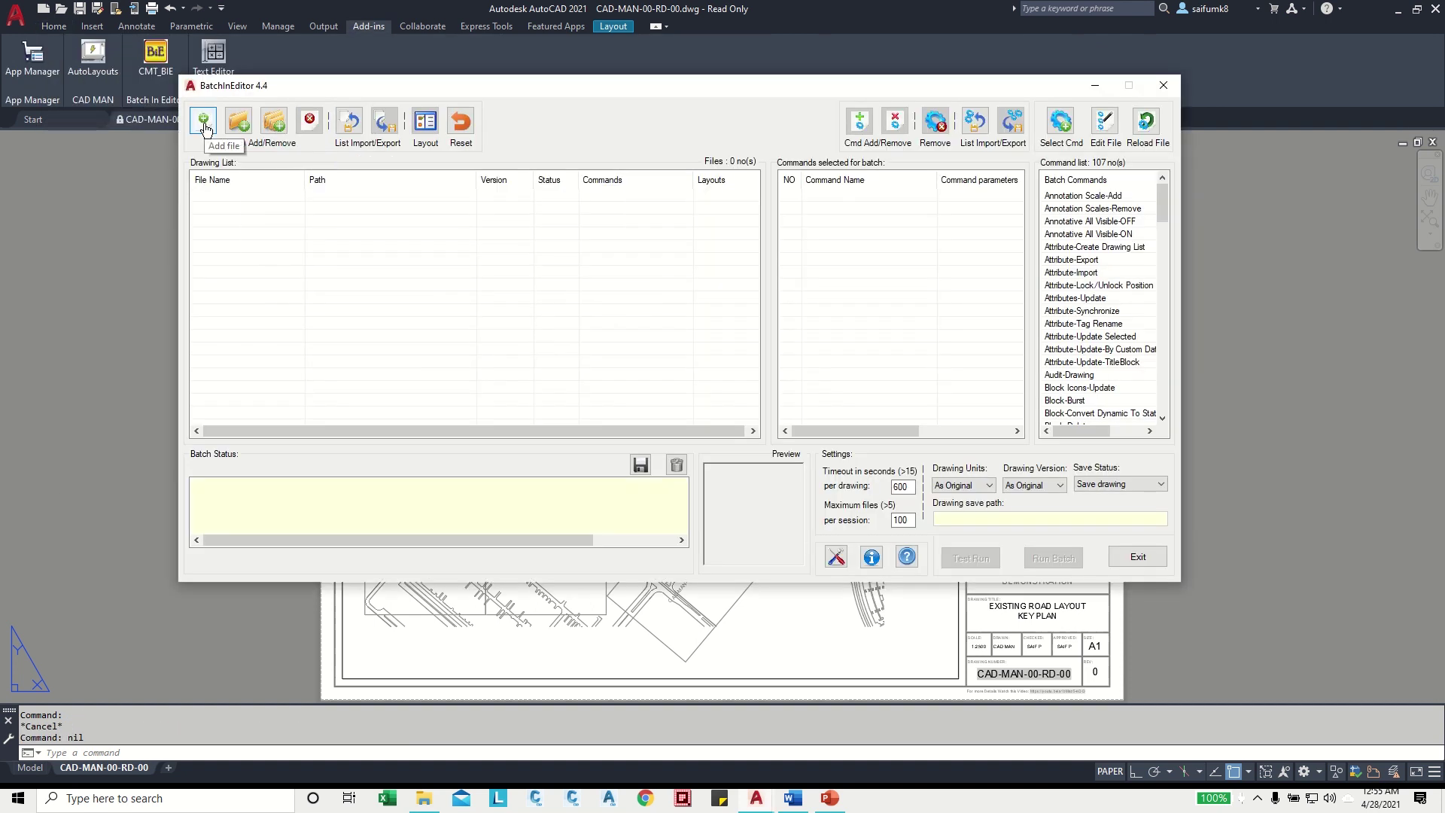
pyautogui.click(204, 120)
pyautogui.moveTo(579, 505); pyautogui.dragTo(511, 254)
pyautogui.click(904, 692)
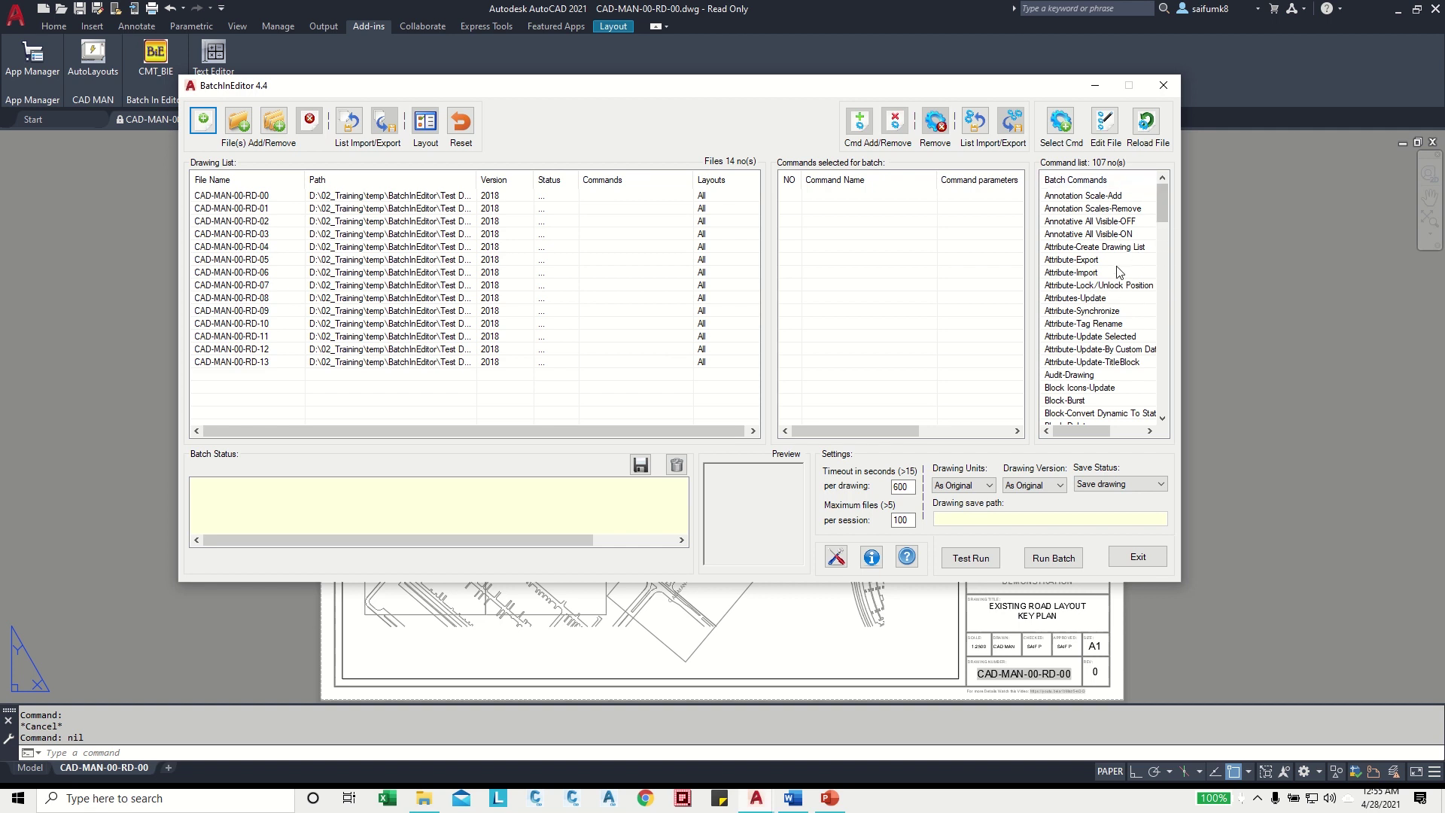
# - Open the Attribute-Update Selected command, load the tags of the title block attribute block from the sheet and enlarge the dialog
pyautogui.scroll(-2, 1129, 241)
pyautogui.click(1068, 261)
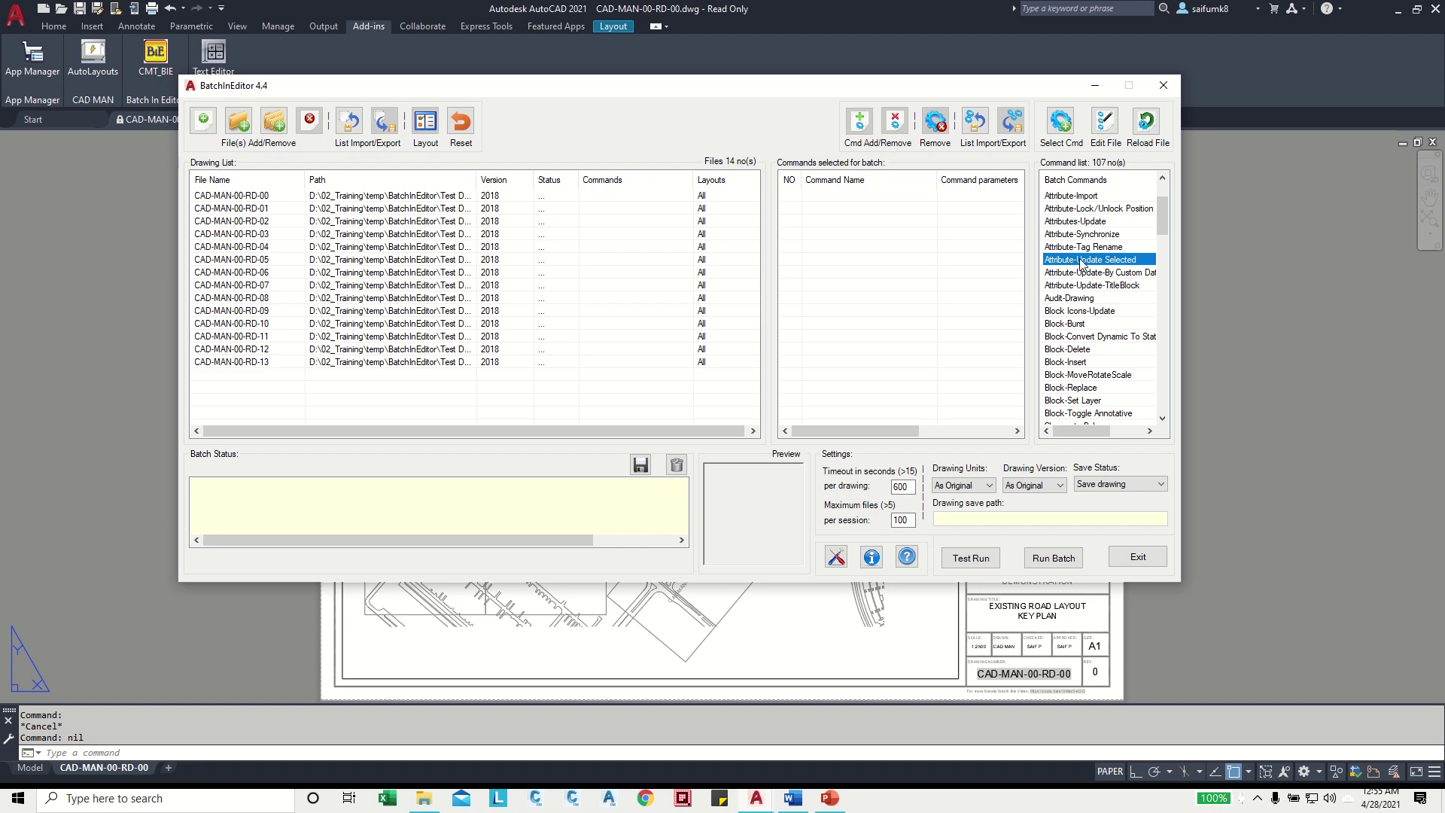
pyautogui.doubleClick(1081, 261)
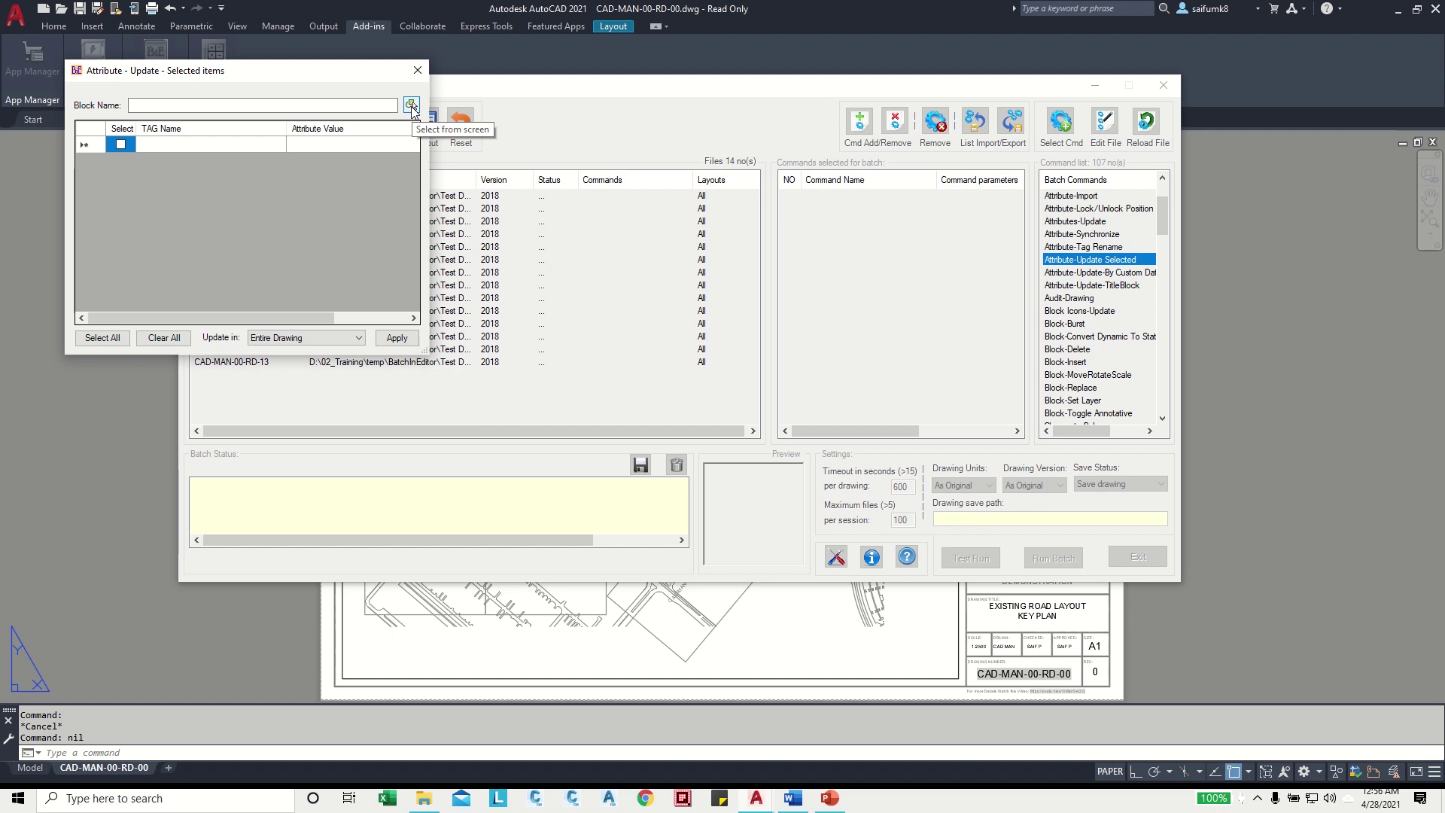
pyautogui.click(412, 105)
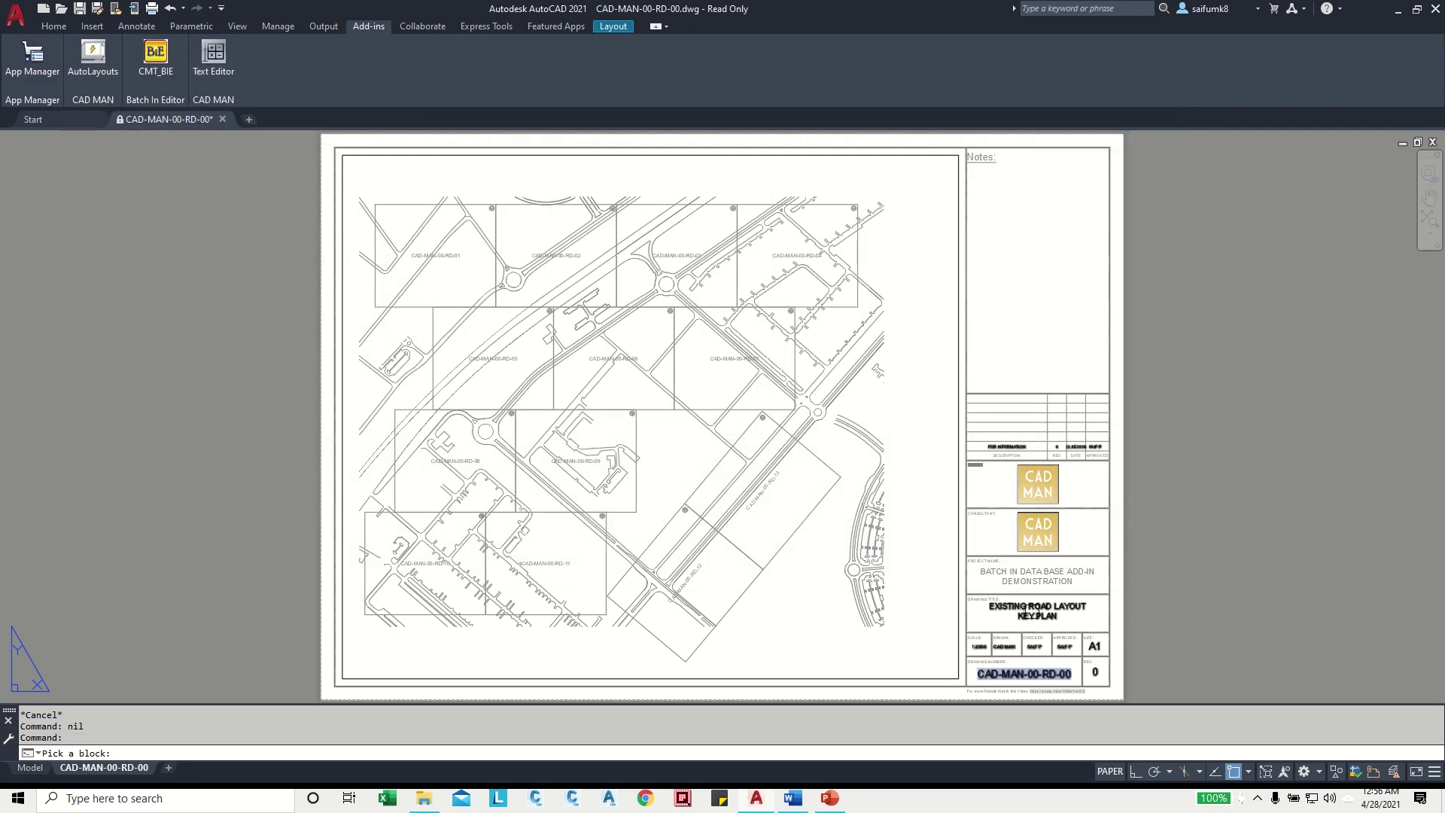
pyautogui.click(1024, 674)
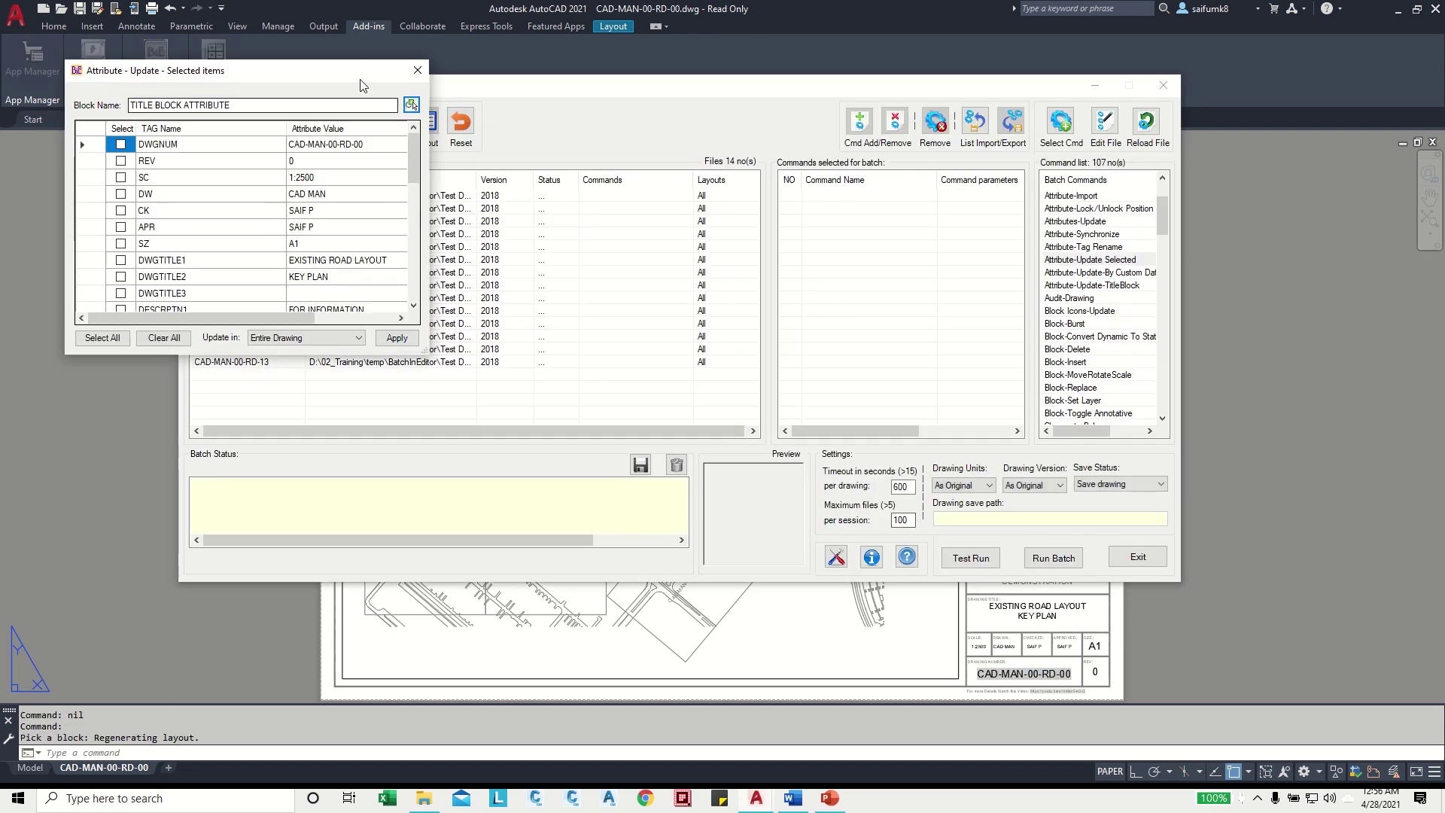
pyautogui.moveTo(355, 78); pyautogui.dragTo(706, 72)
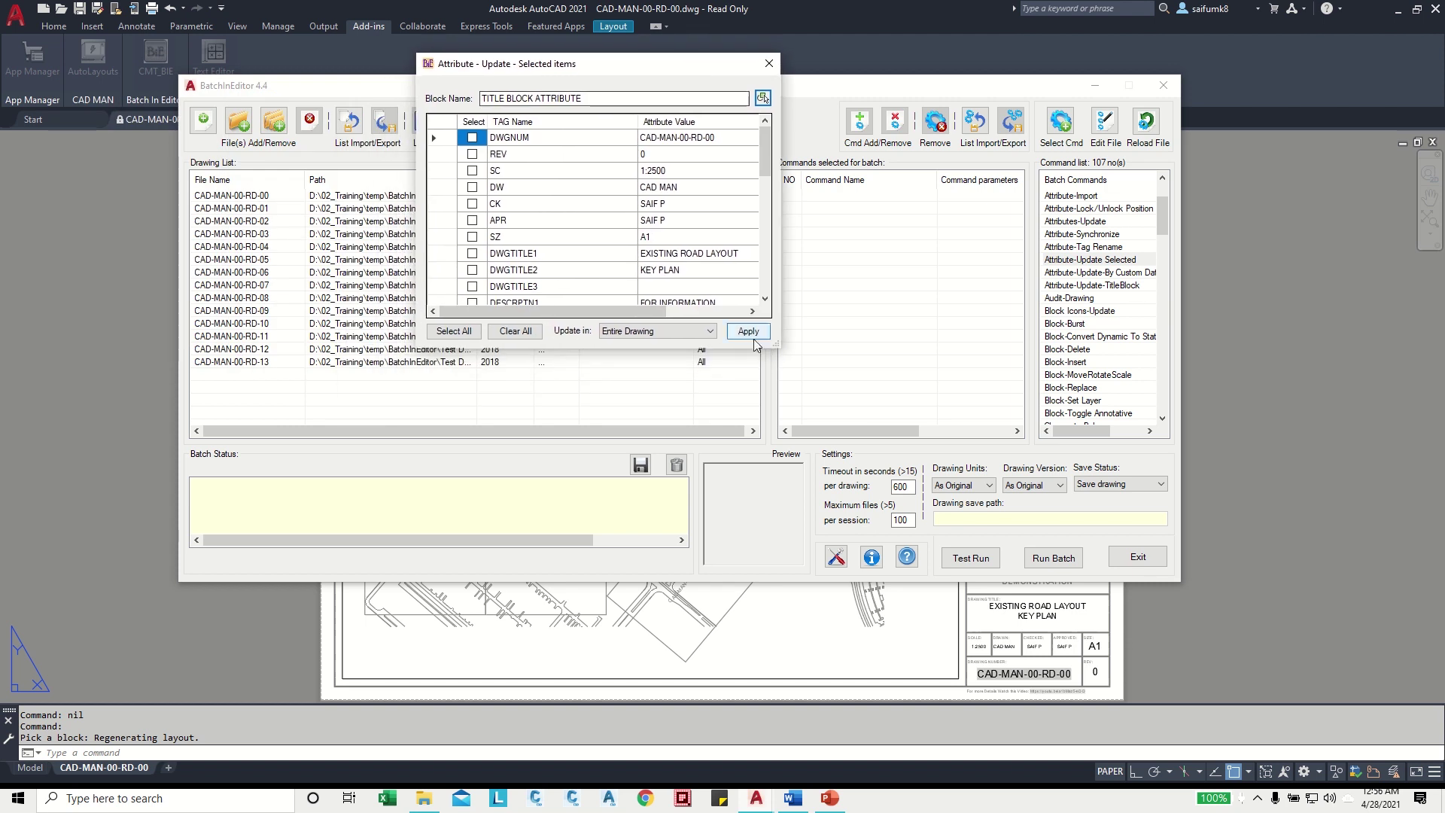
pyautogui.moveTo(778, 347); pyautogui.dragTo(1008, 695)
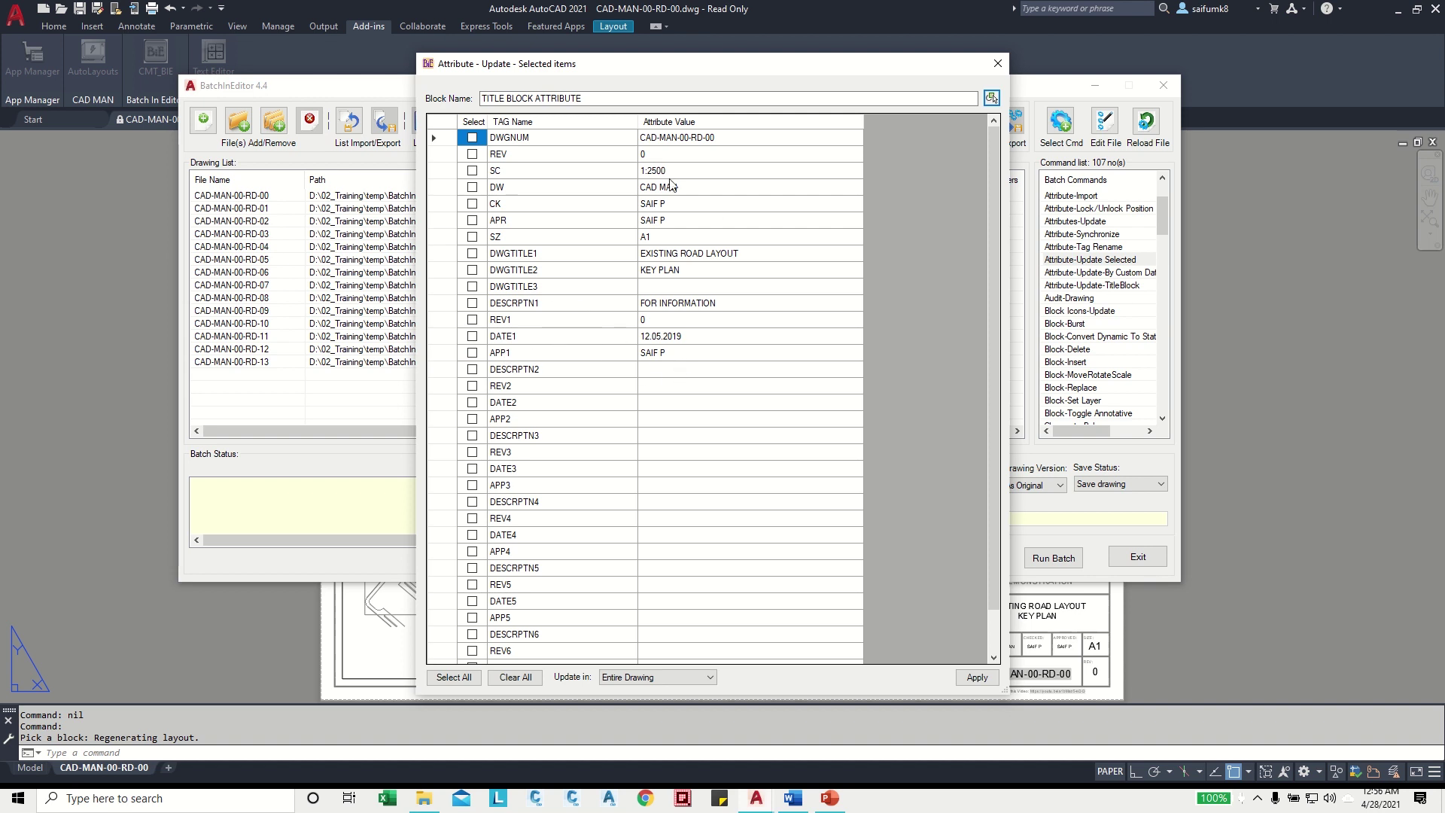
# - Set the REV attribute to A and APR to SP, and mark both tags for updating
pyautogui.click(655, 153)
pyautogui.click(655, 153)
pyautogui.click(473, 154)
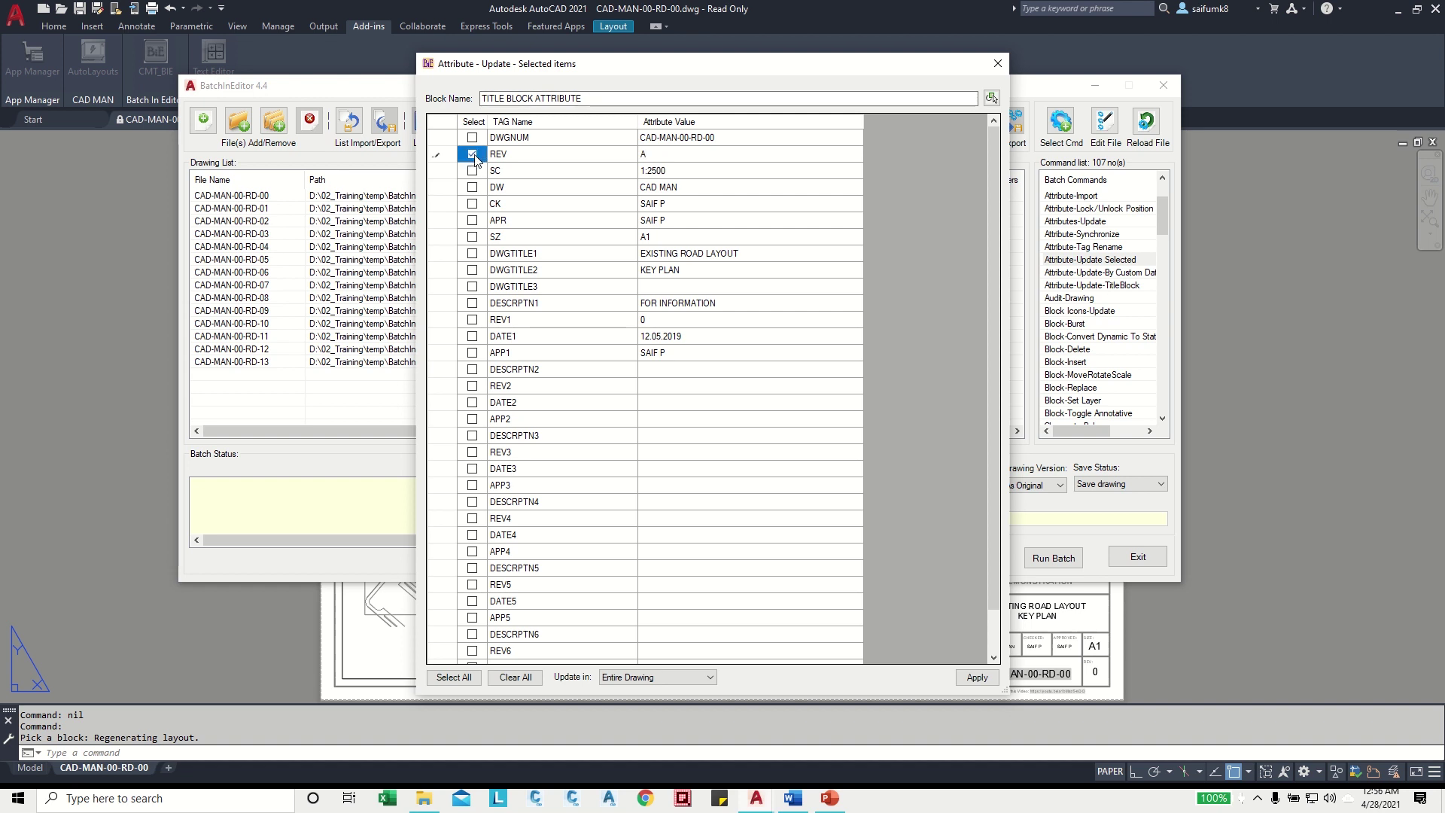
pyautogui.doubleClick(669, 220)
pyautogui.write('SP')
pyautogui.click(473, 220)
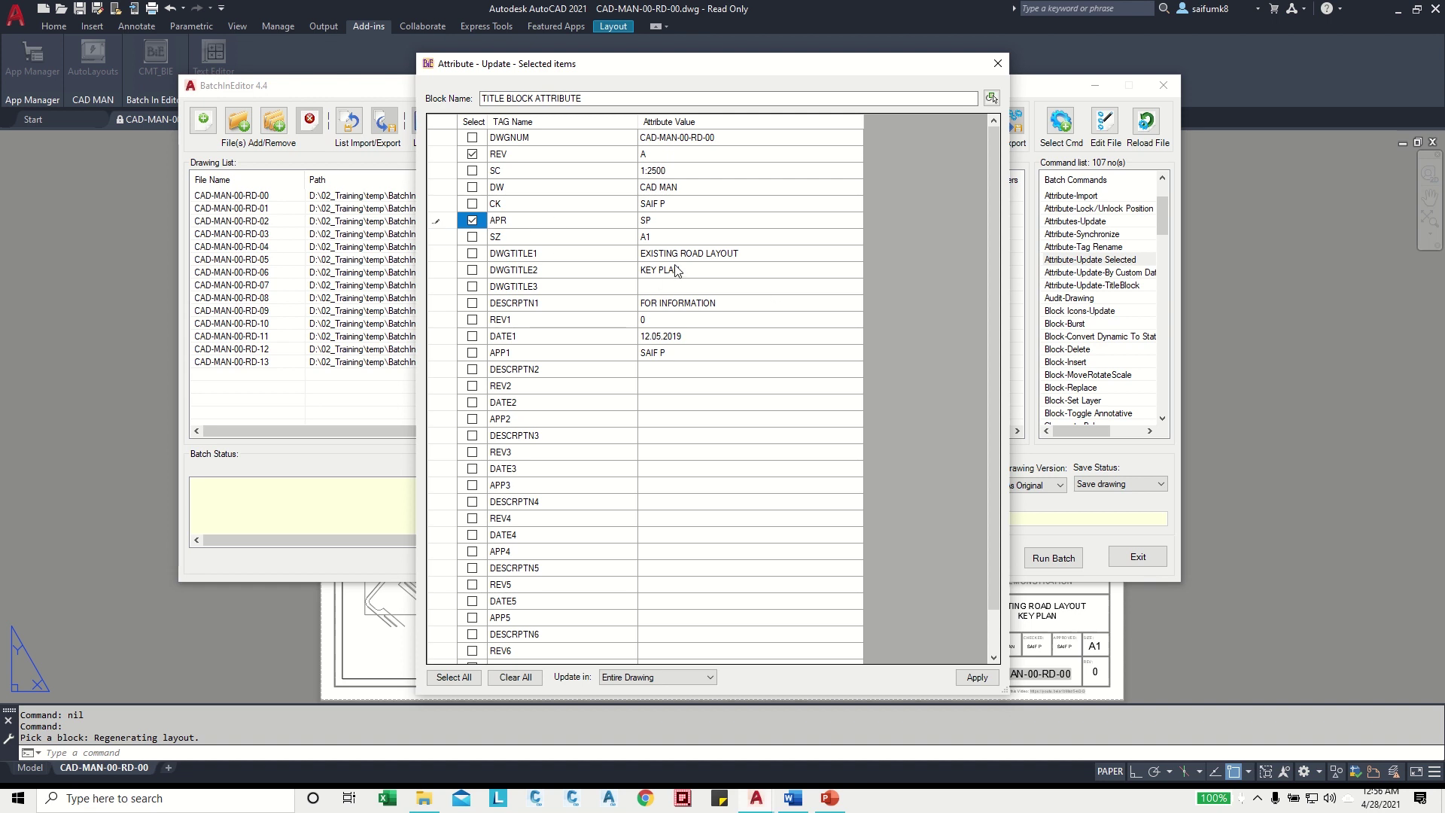
# - Set DESCRPTN1 to FOR CONSTRUCTION, REV1 to A and DATE1 to 28.4.2021
pyautogui.click(691, 302)
pyautogui.click(690, 303)
pyautogui.doubleClick(664, 302)
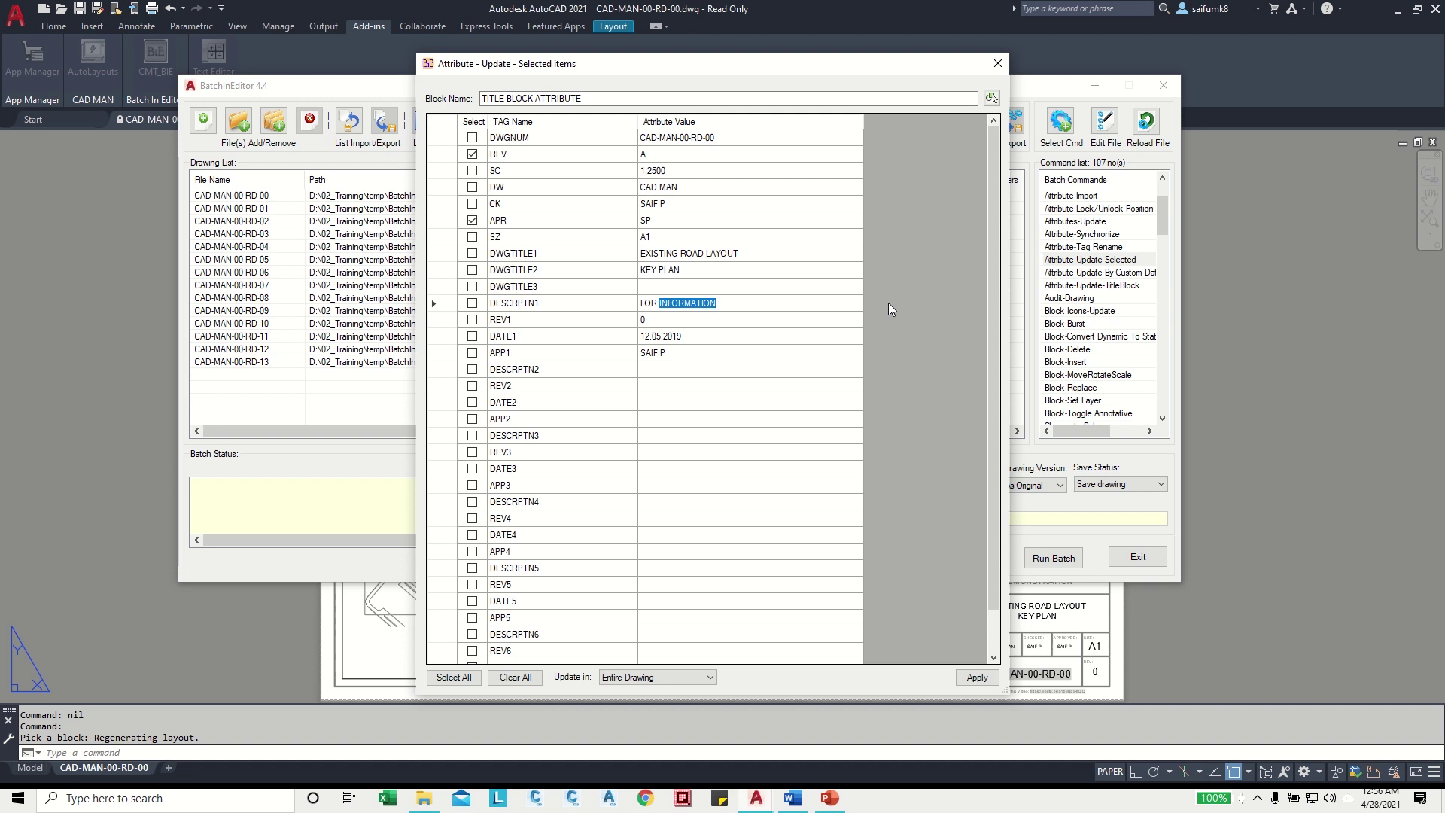
pyautogui.write('CONSTRUC')
pyautogui.click(658, 320)
pyautogui.click(658, 321)
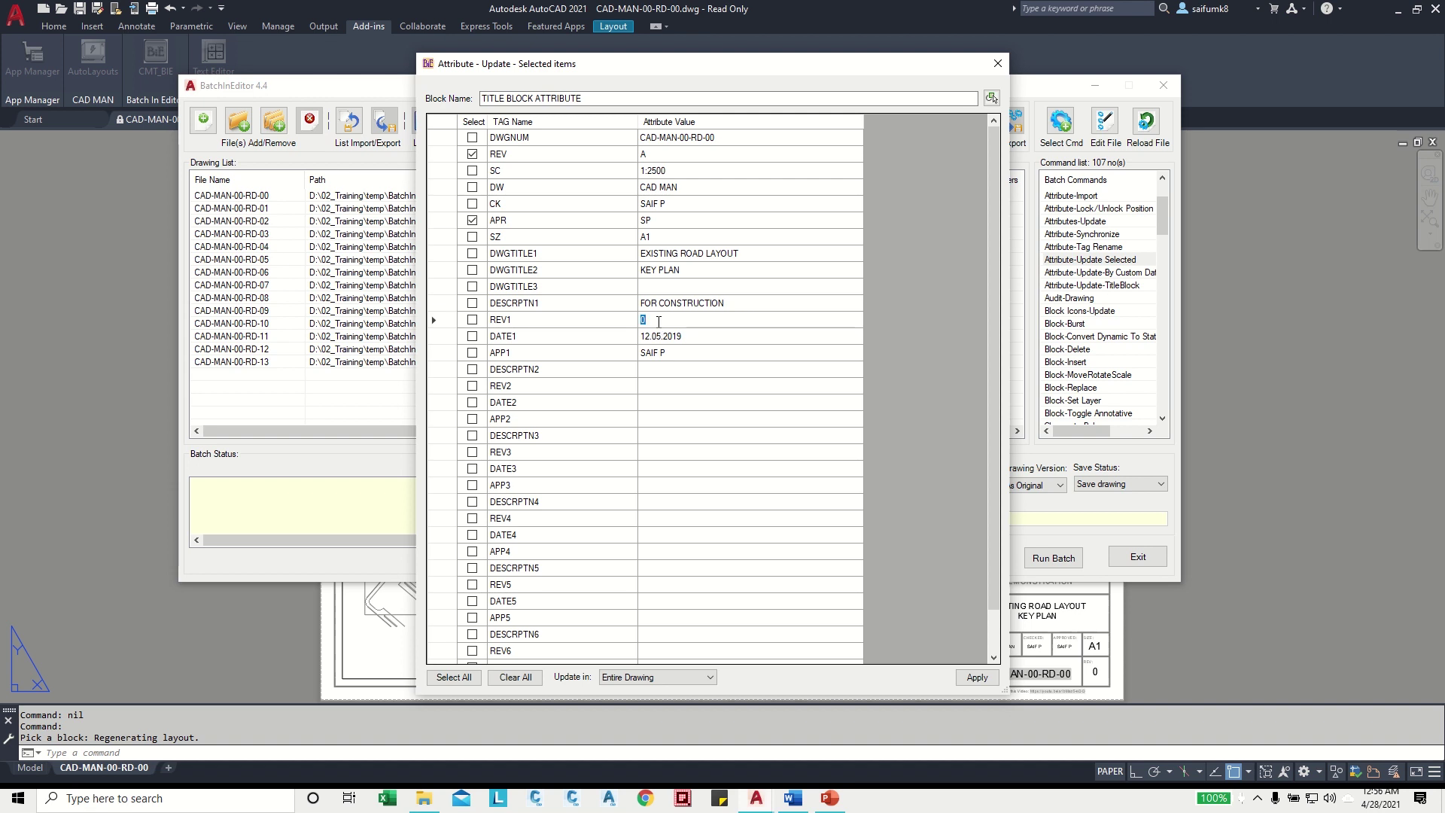
pyautogui.click(678, 336)
pyautogui.click(679, 337)
pyautogui.write('0')
pyautogui.write('28.4.2021')
# - Set APP1 to SP and mark the APP1, REV1 and DESCRPTN1 tags for updating
pyautogui.click(668, 354)
pyautogui.click(669, 352)
pyautogui.hotkey('ctrl', 'a')
pyautogui.write('SP')
pyautogui.click(473, 353)
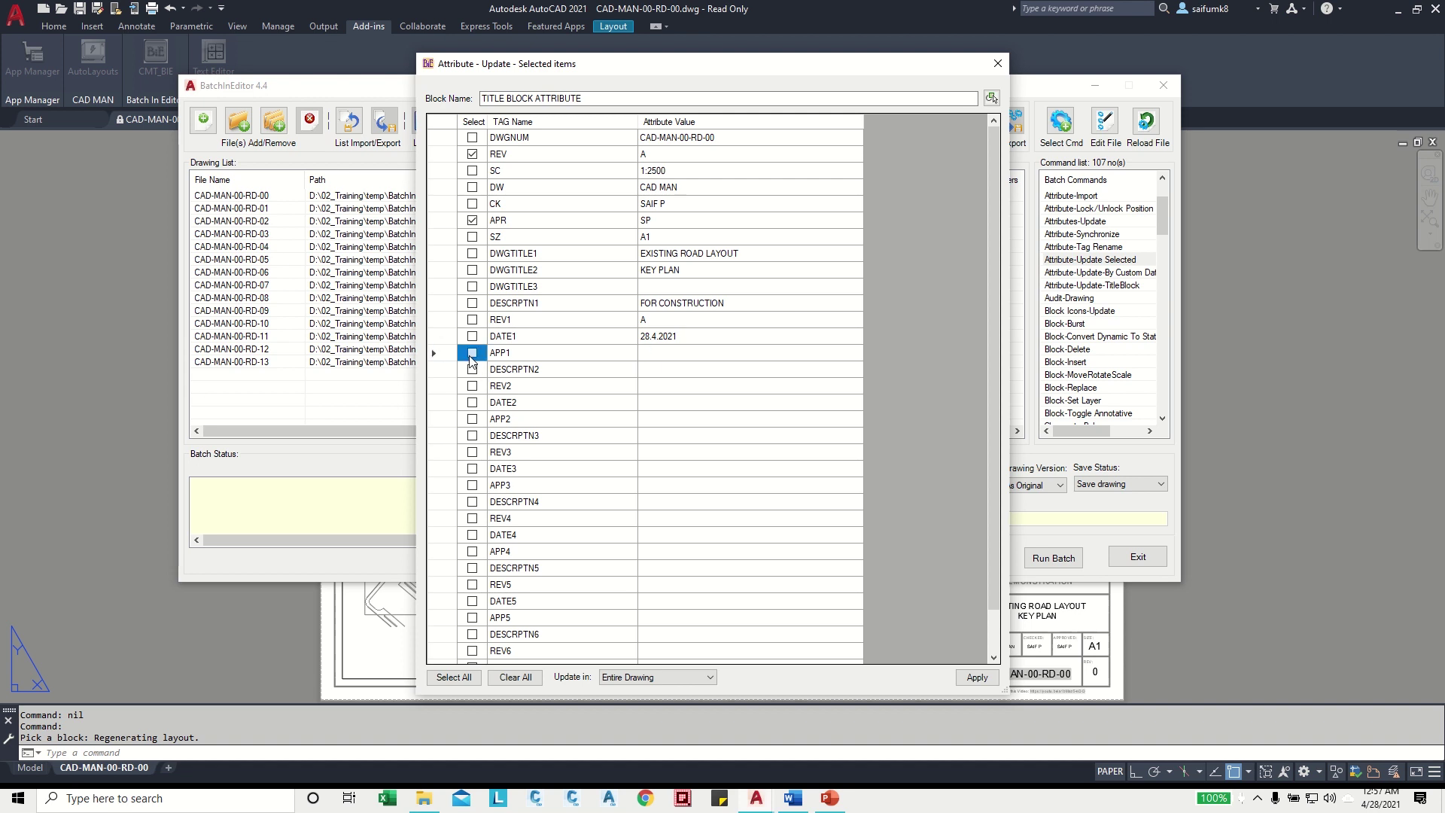
pyautogui.click(473, 322)
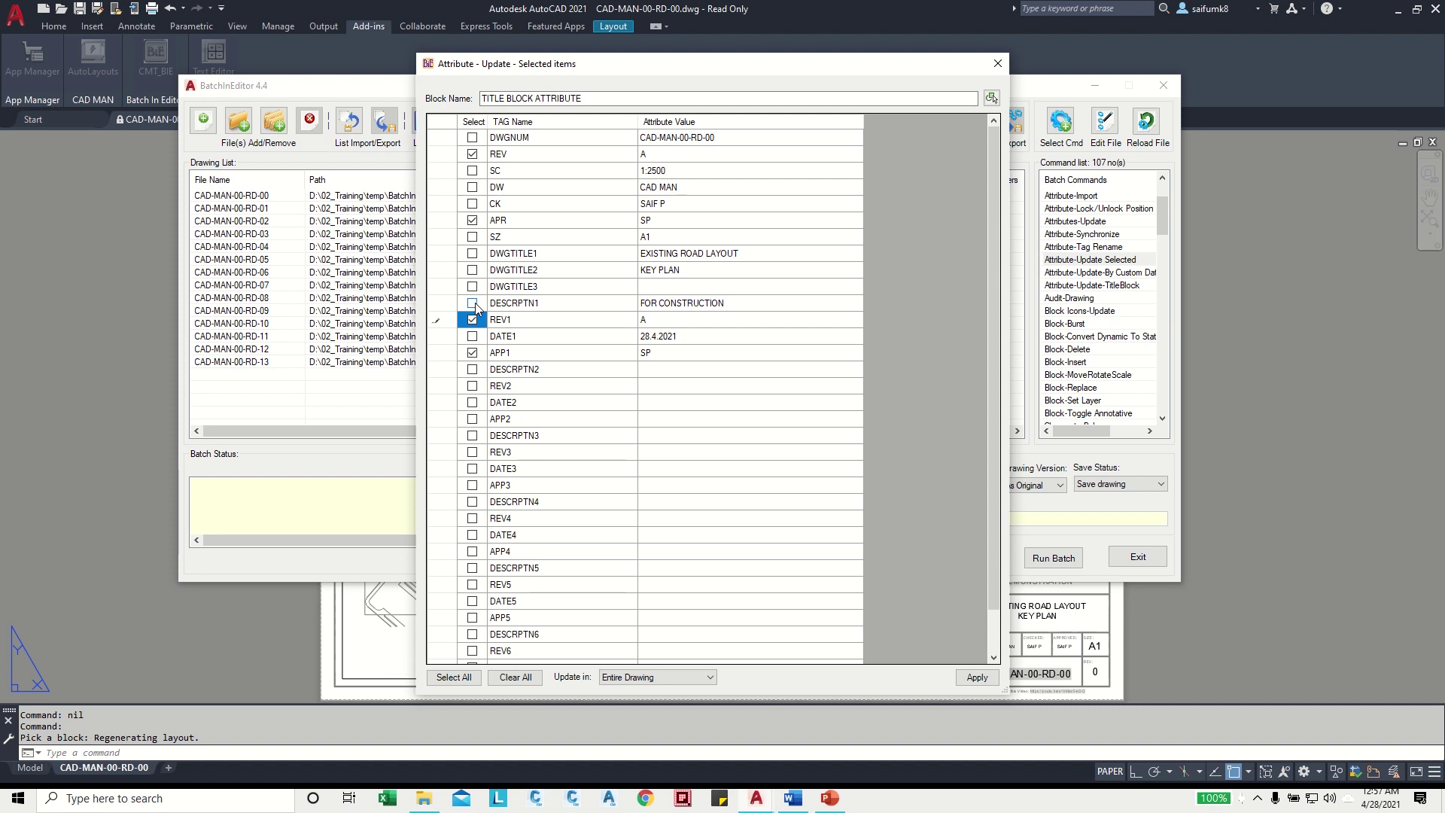
pyautogui.click(472, 303)
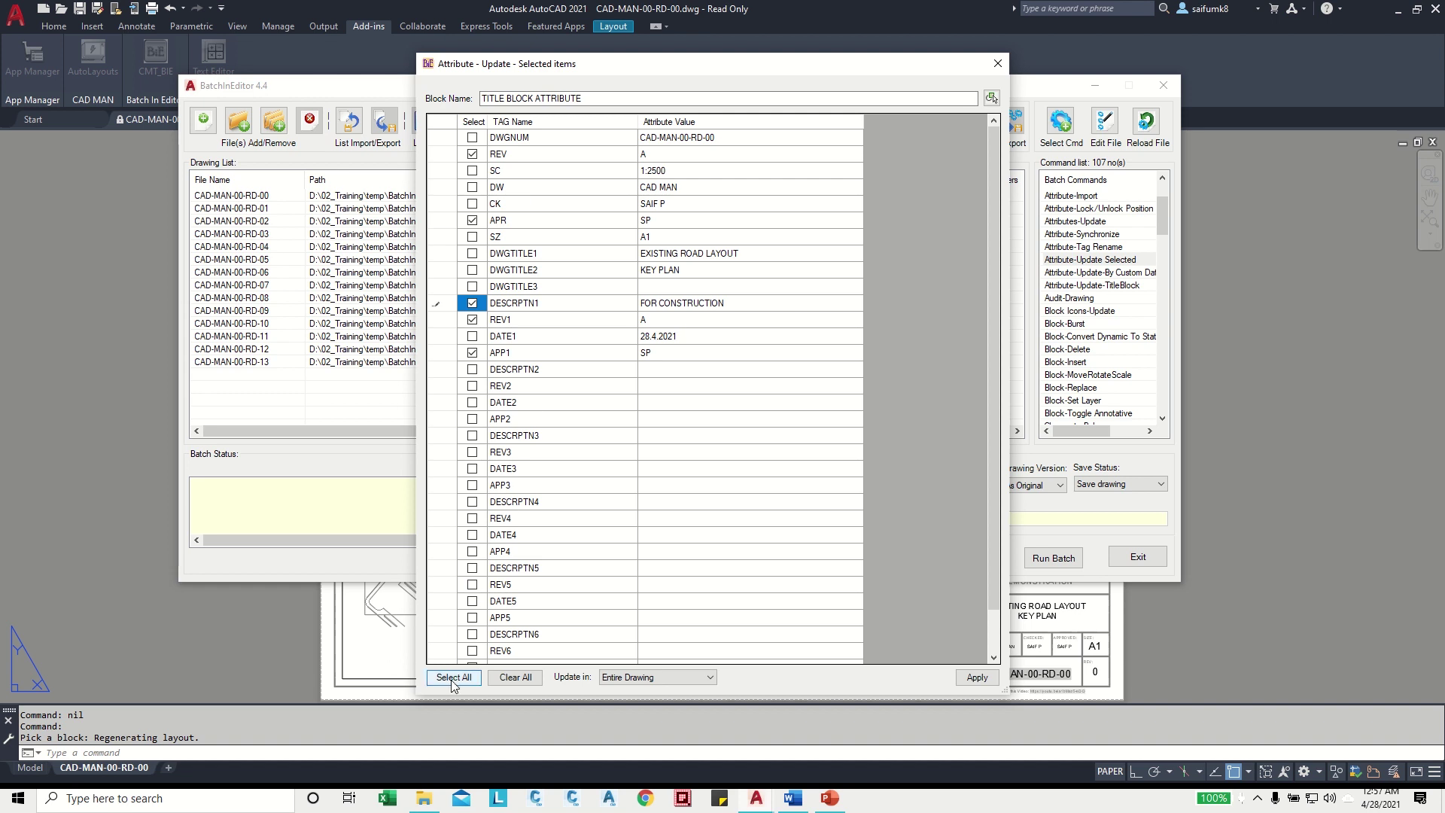
# - Set the attribute update to All layouts, add it to the batch commands and close its dialog
pyautogui.click(655, 679)
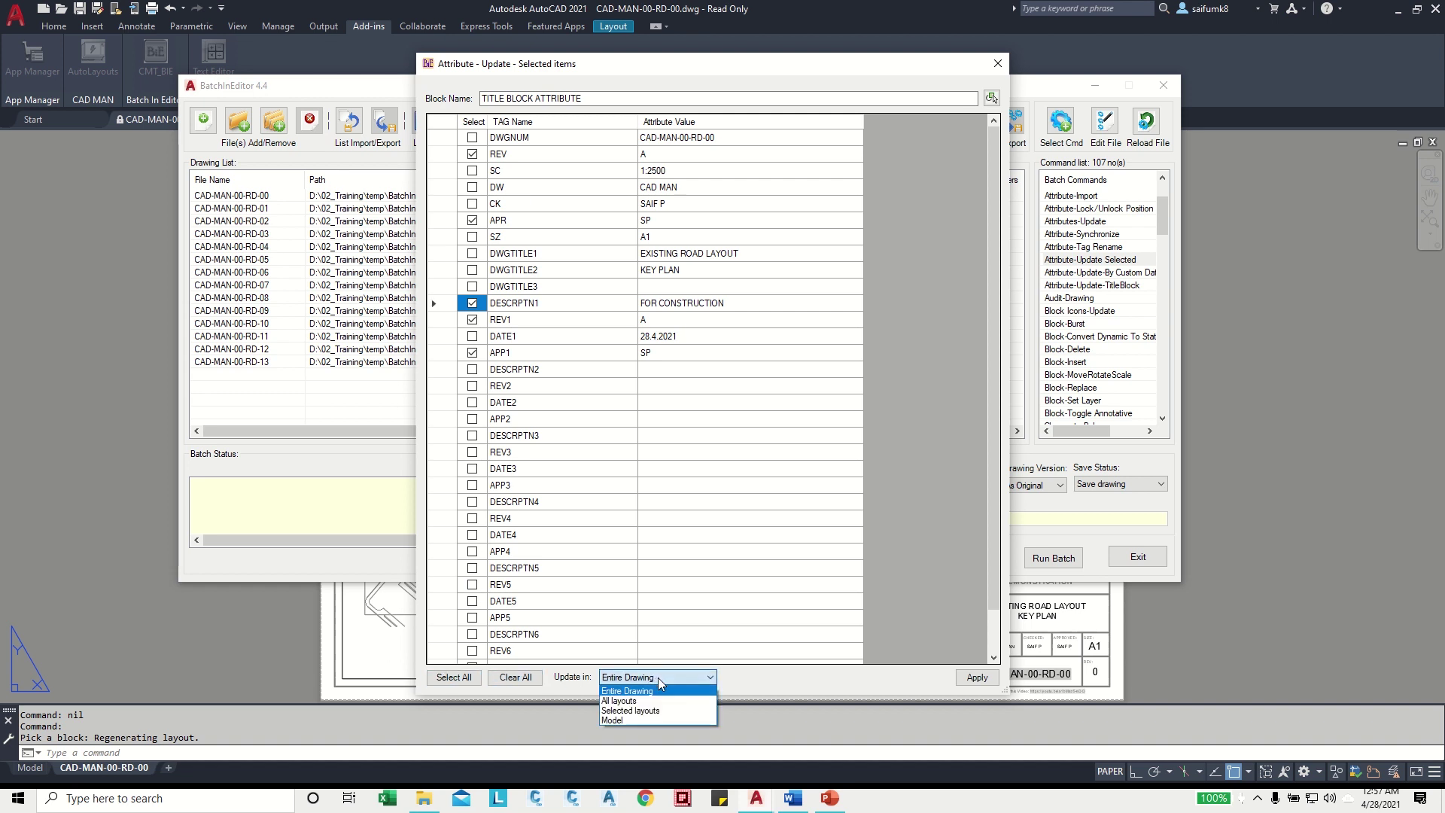
pyautogui.click(628, 701)
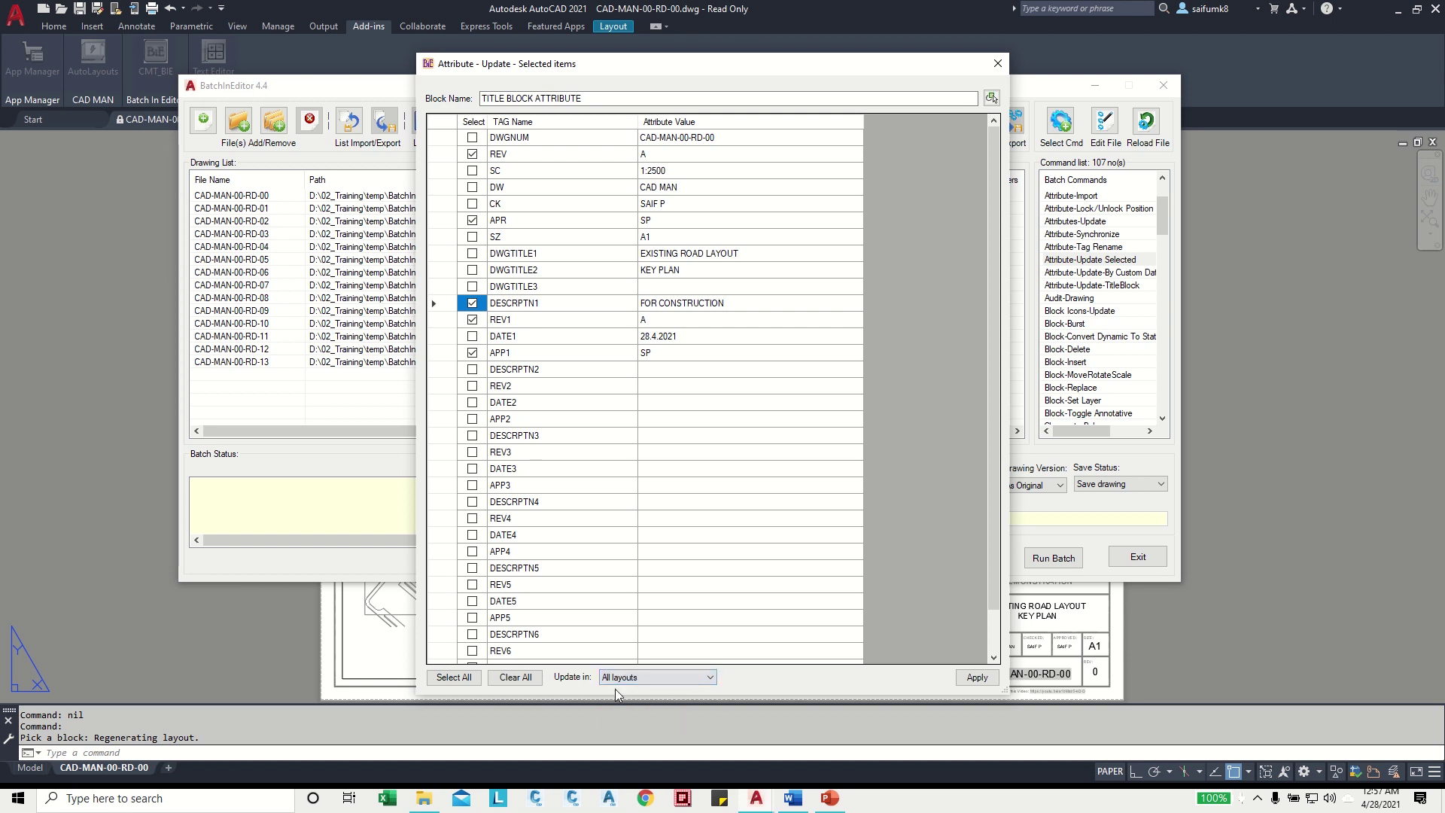
pyautogui.click(975, 677)
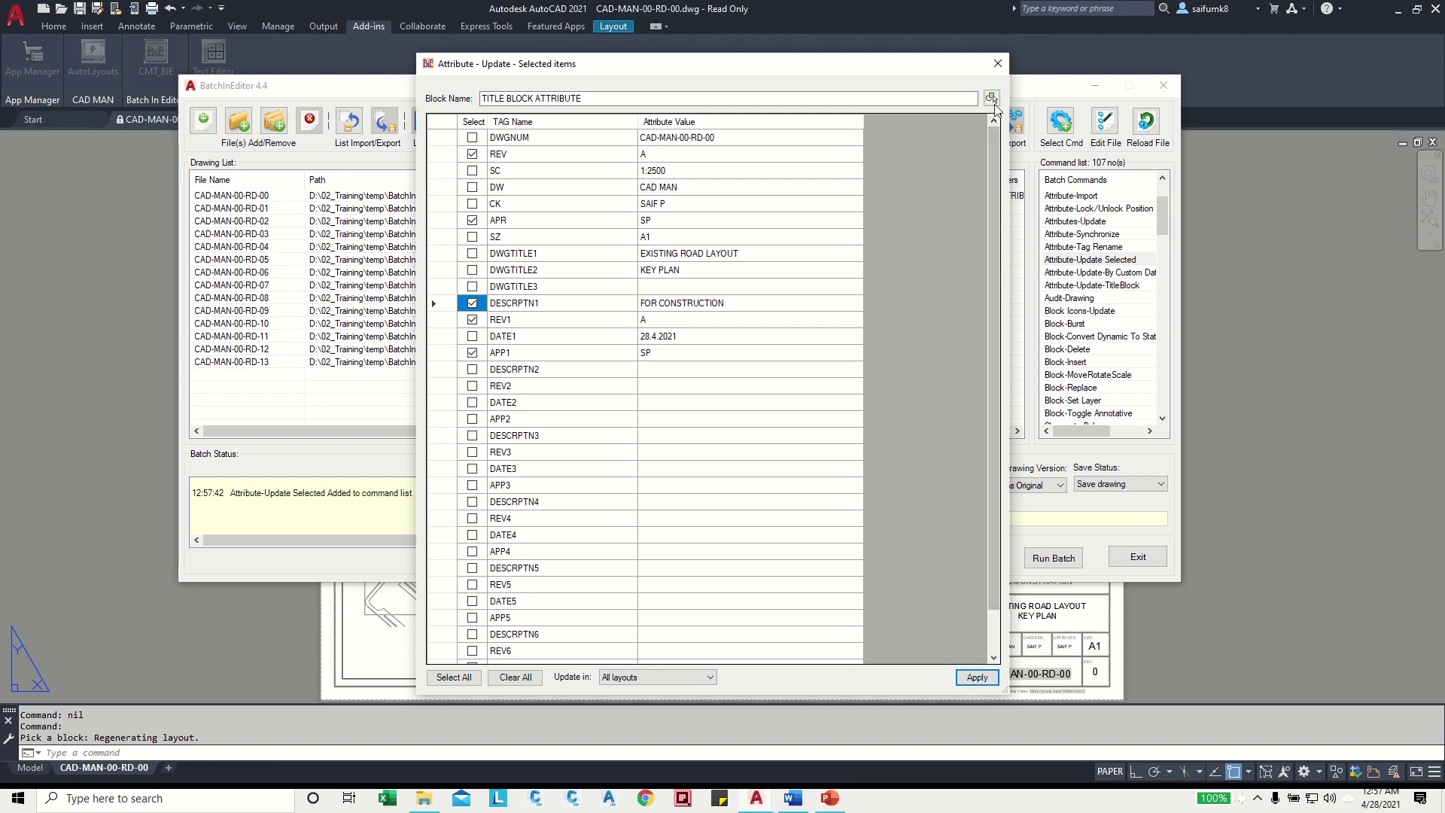
pyautogui.click(996, 65)
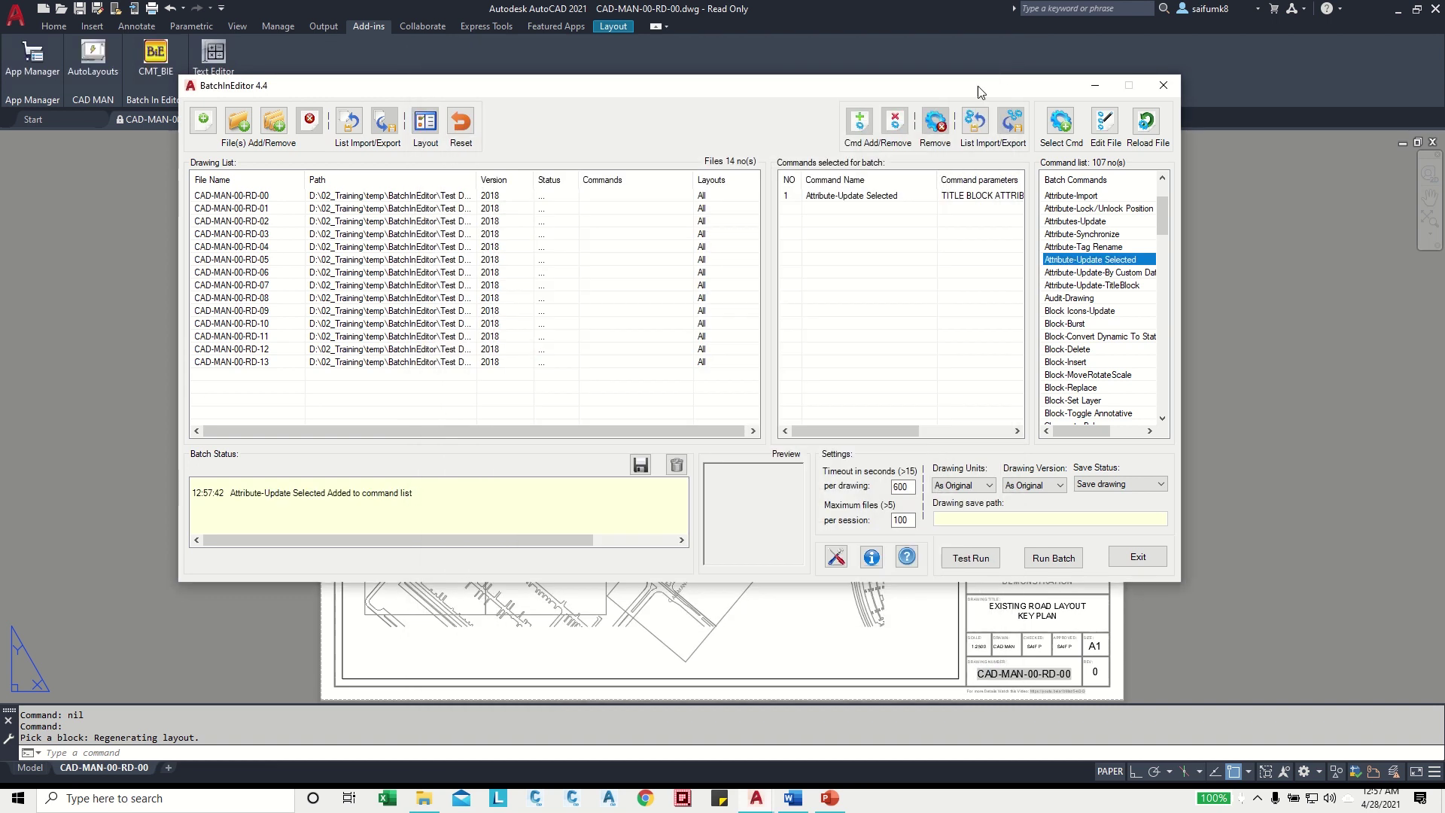
# - Examine the options of the Attribute-Update-TitleBlock command and close its dialog without adding it to the batch
pyautogui.click(837, 197)
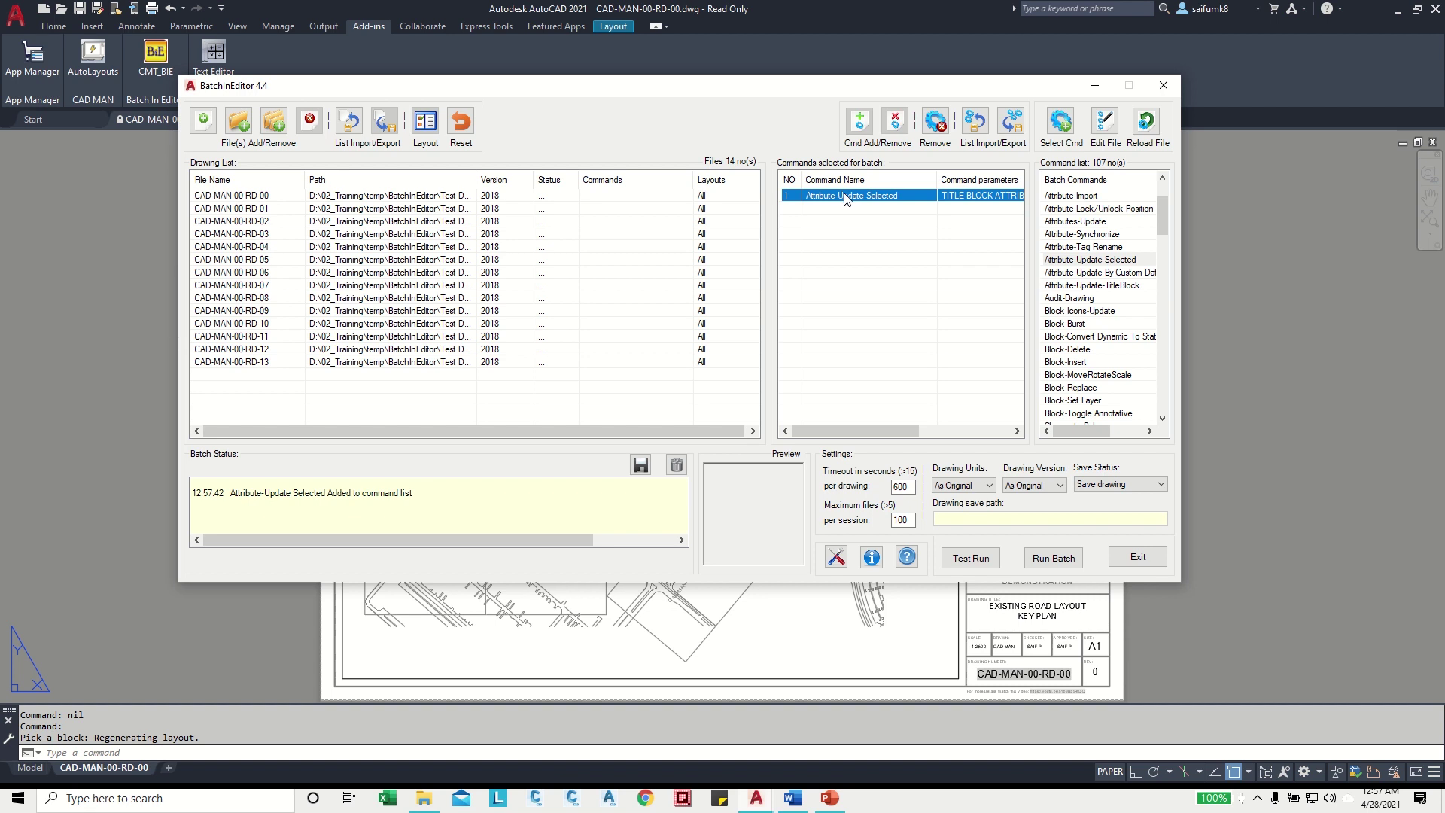
pyautogui.moveTo(864, 427)
pyautogui.mouseDown()
pyautogui.moveTo(905, 428)
pyautogui.moveTo(840, 416)
pyautogui.mouseUp()
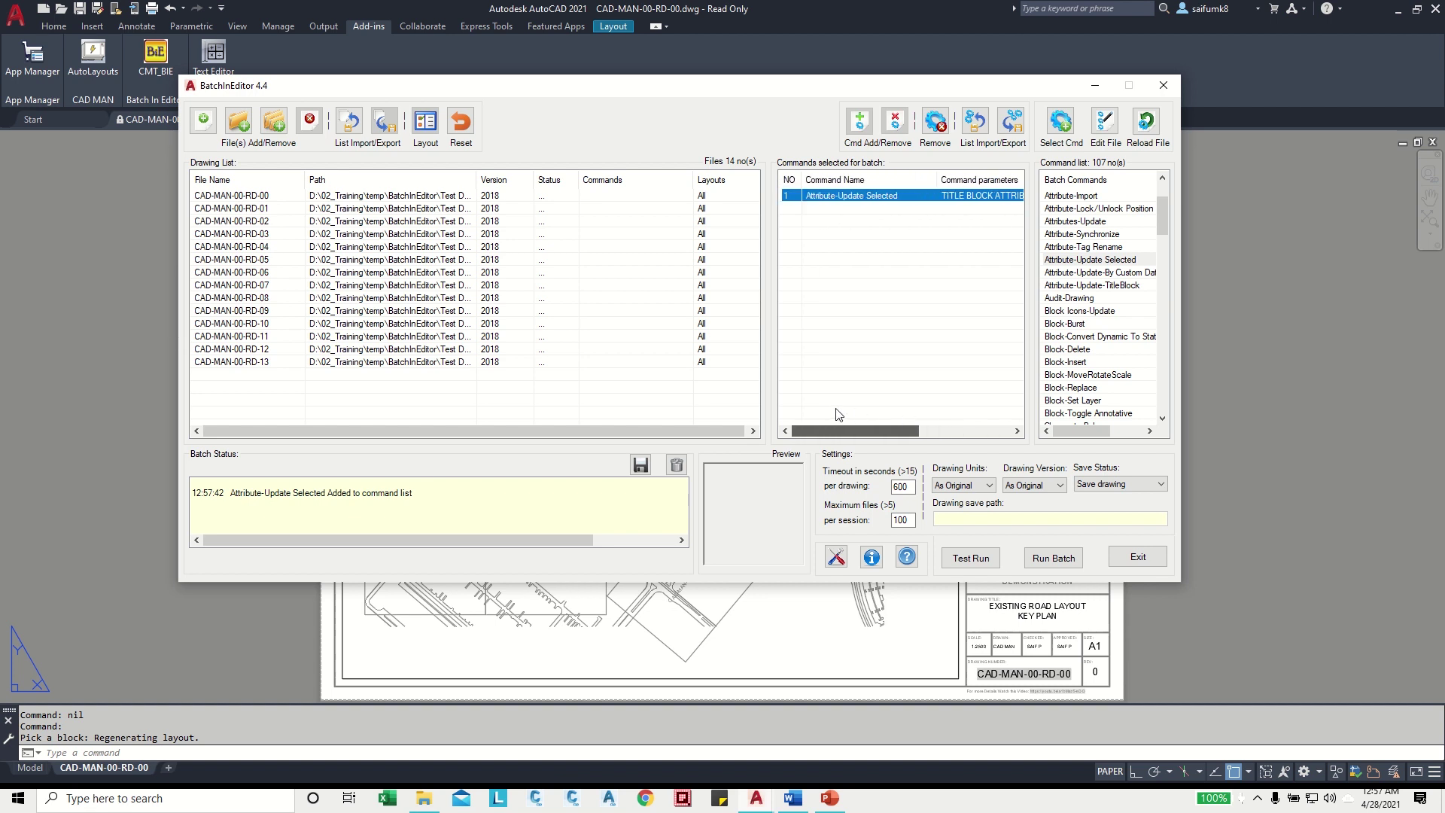
pyautogui.click(1089, 261)
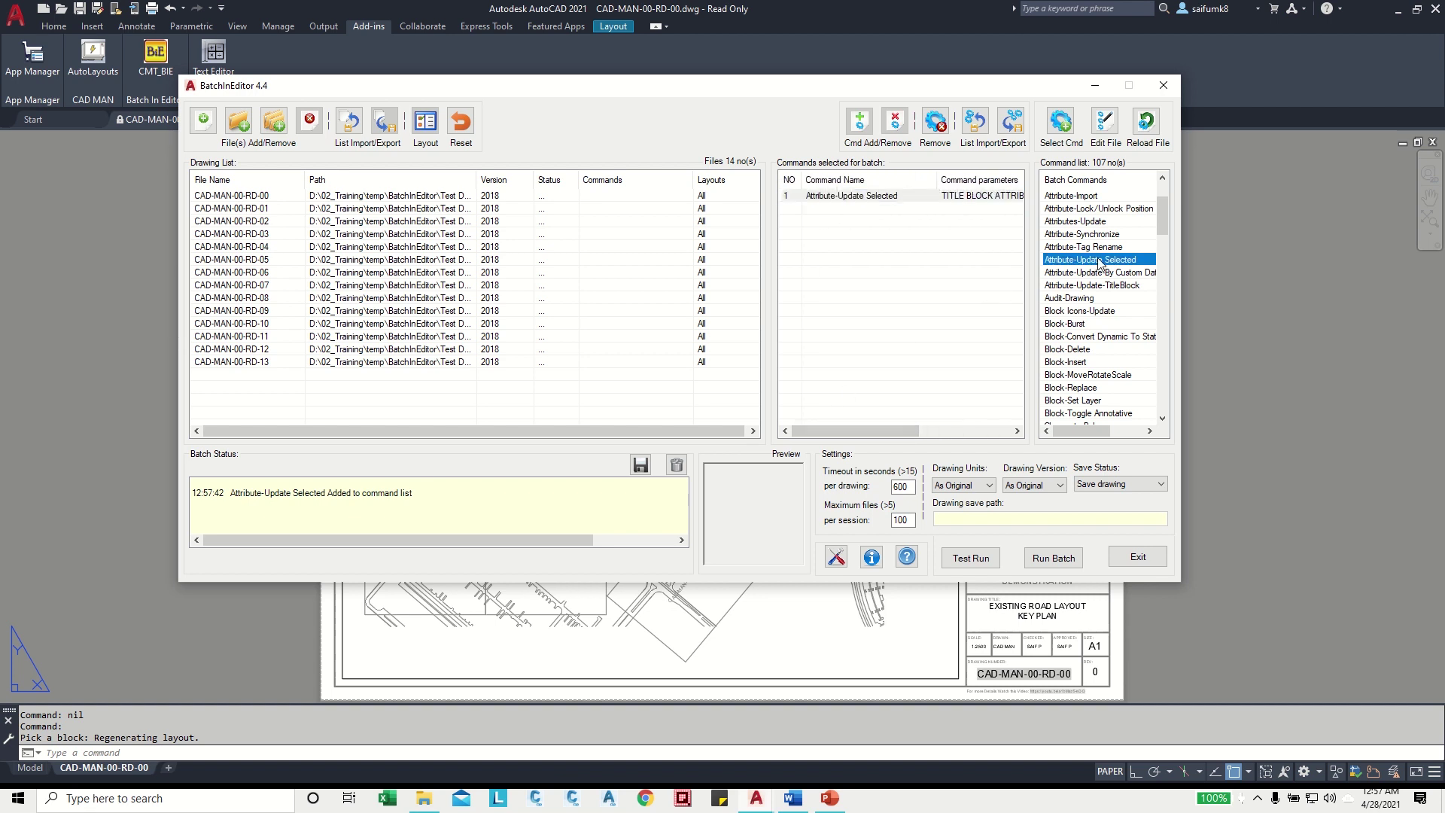
pyautogui.click(1069, 286)
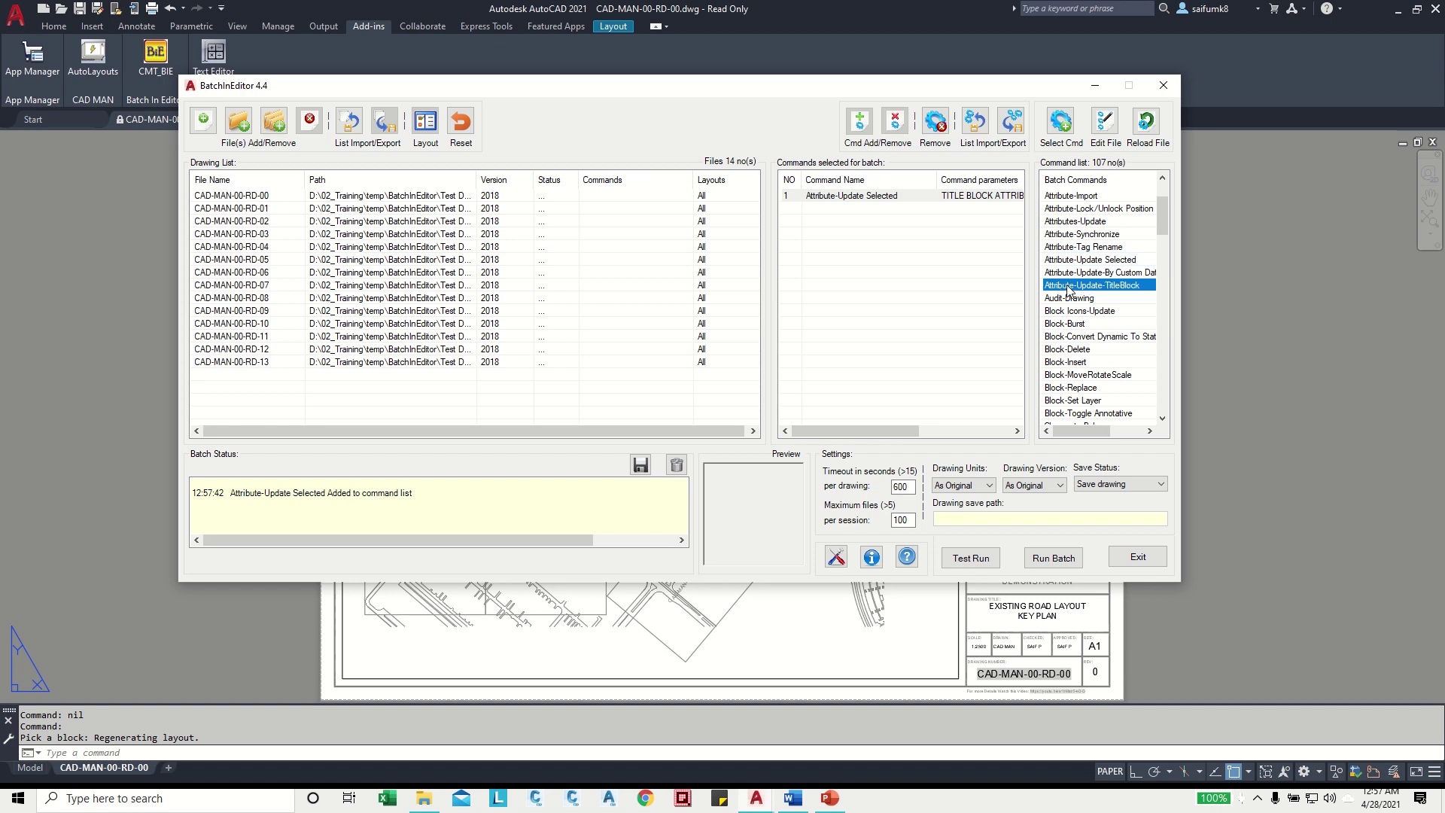
pyautogui.click(1060, 121)
pyautogui.moveTo(683, 183); pyautogui.dragTo(705, 182)
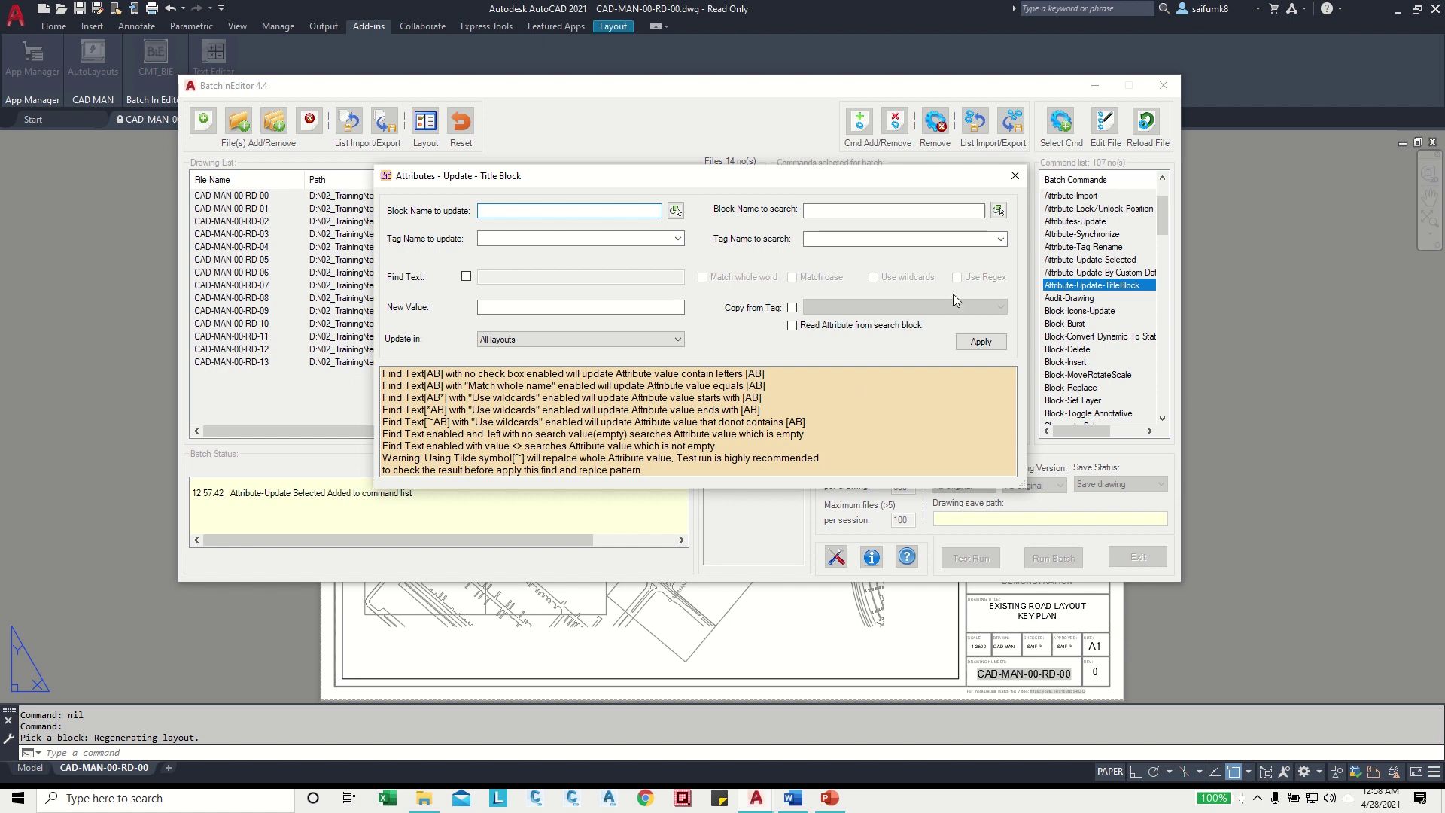
pyautogui.click(1015, 176)
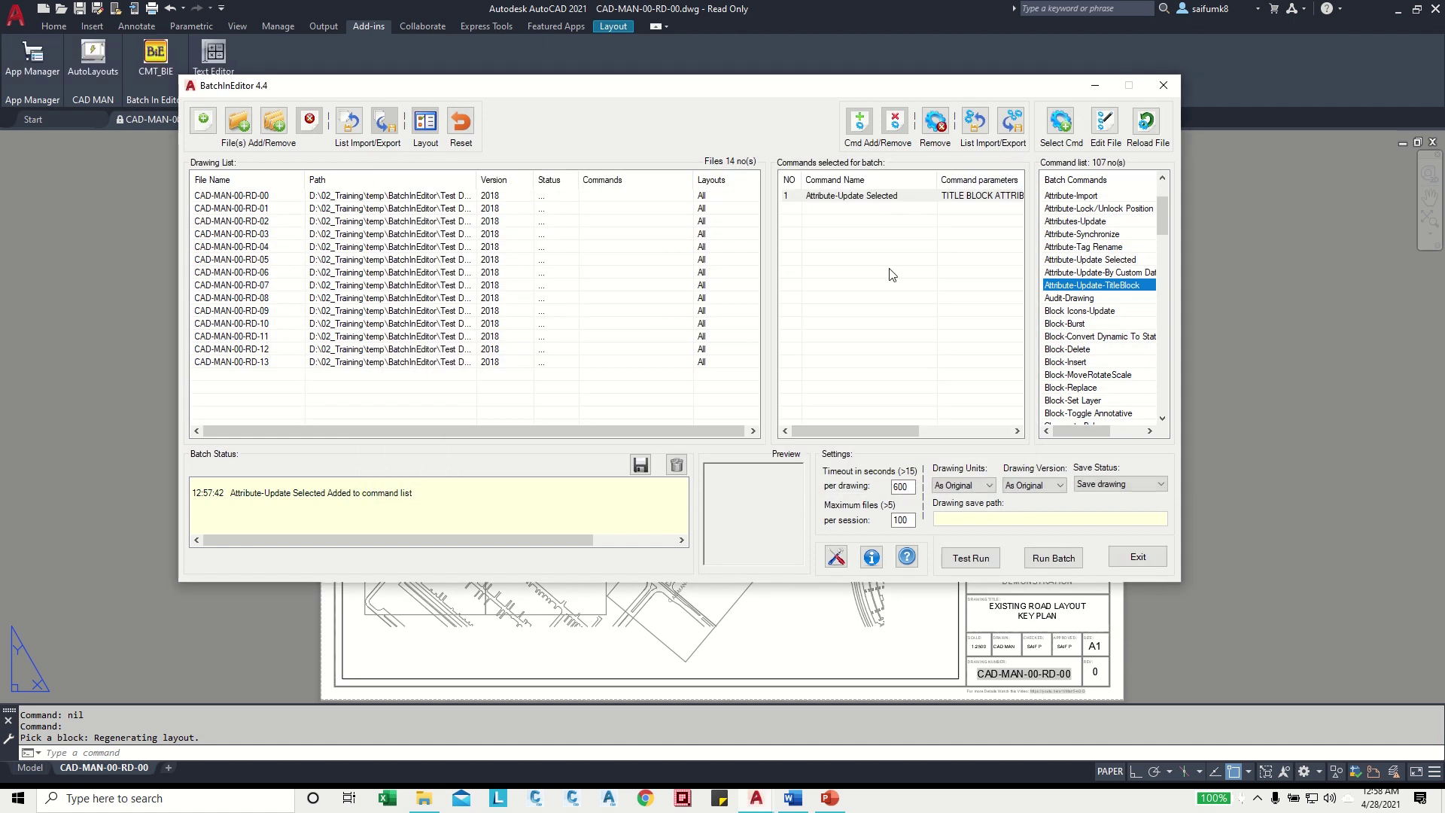
# - Add the Xref-Bind command to the batch with the Bind method and close its dialog
pyautogui.moveTo(1161, 214); pyautogui.dragTo(1154, 387)
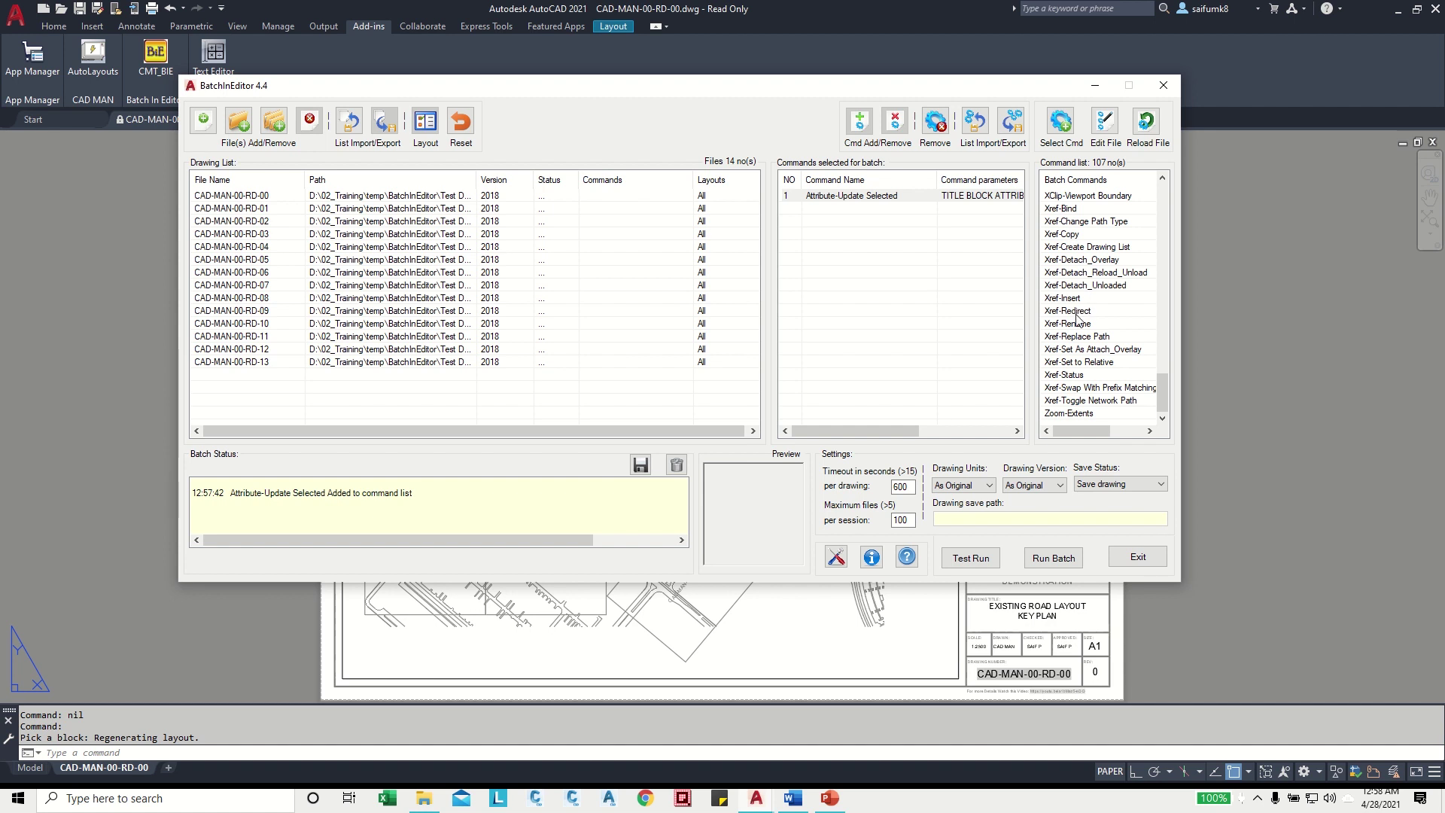
pyautogui.click(1064, 211)
pyautogui.doubleClick(1060, 211)
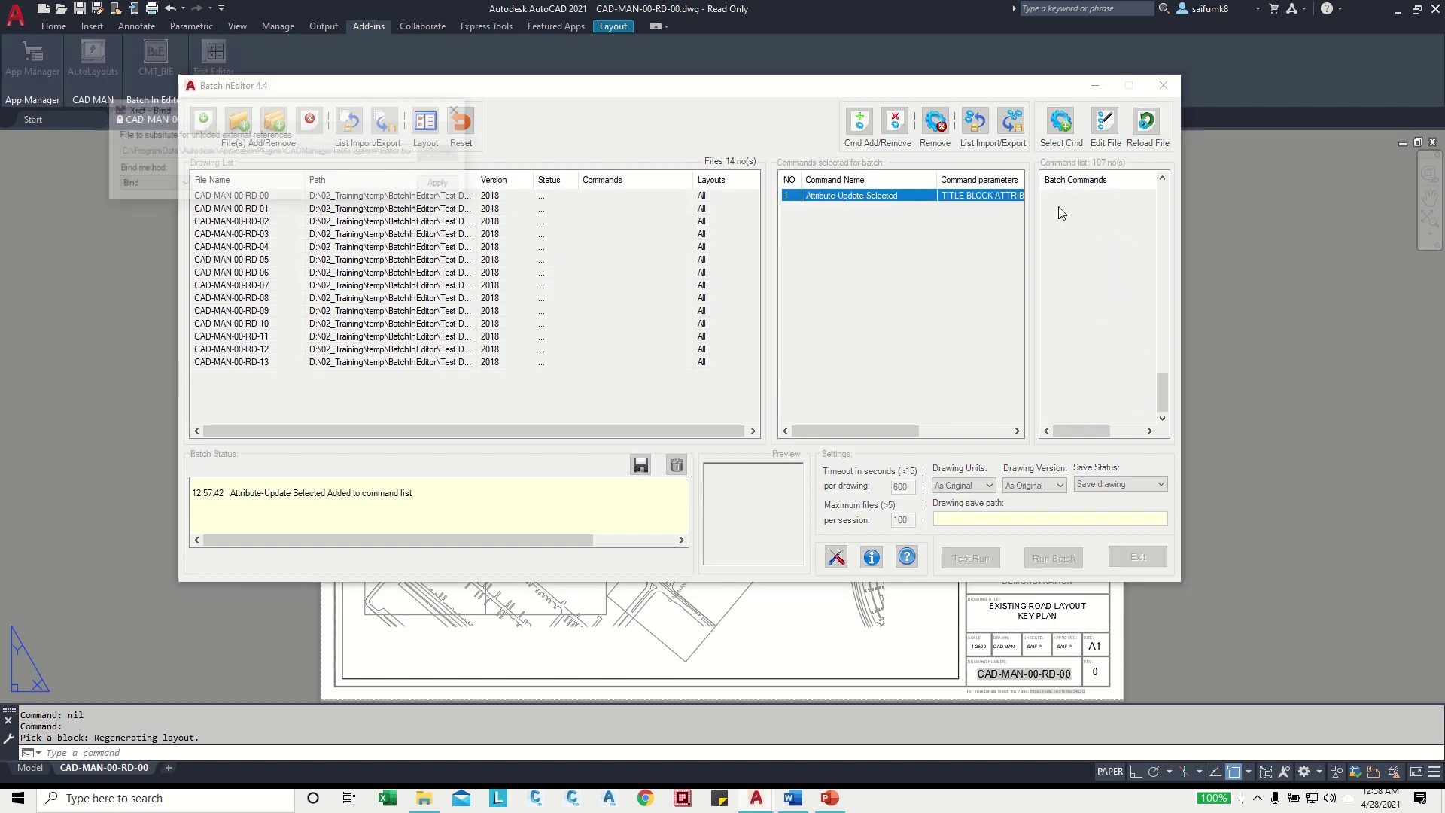
pyautogui.moveTo(355, 115); pyautogui.dragTo(677, 279)
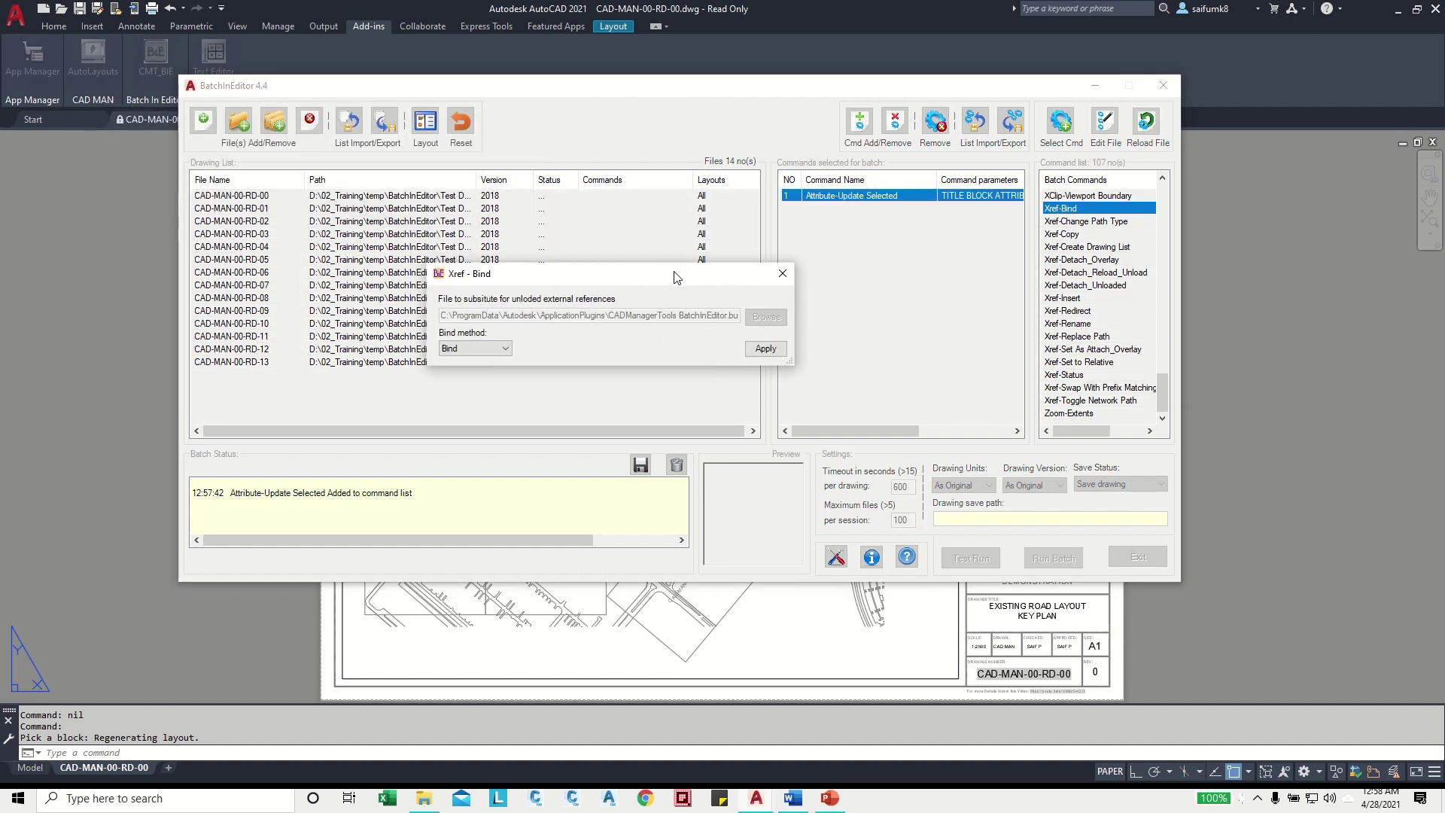
pyautogui.click(464, 362)
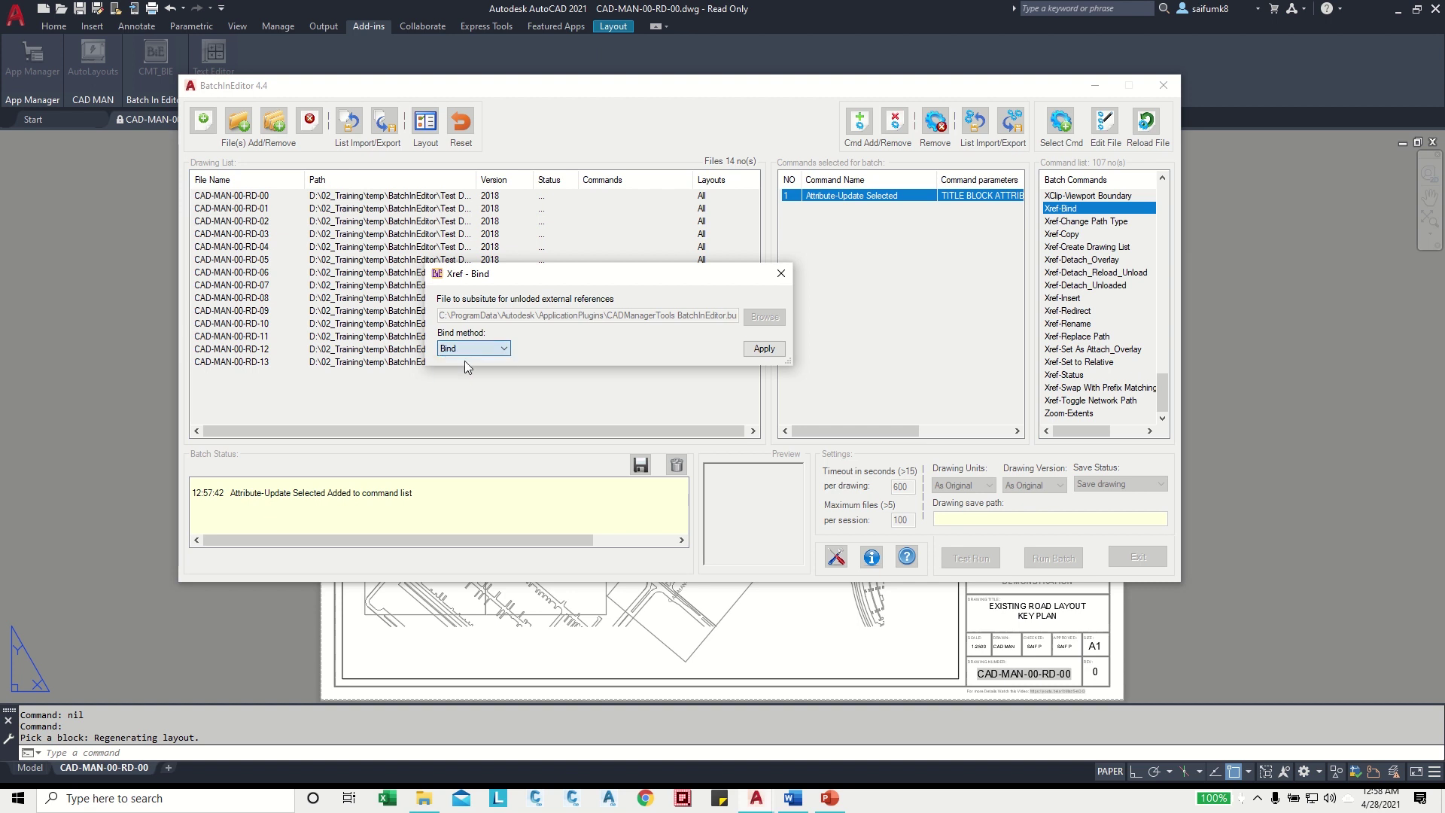
pyautogui.click(767, 350)
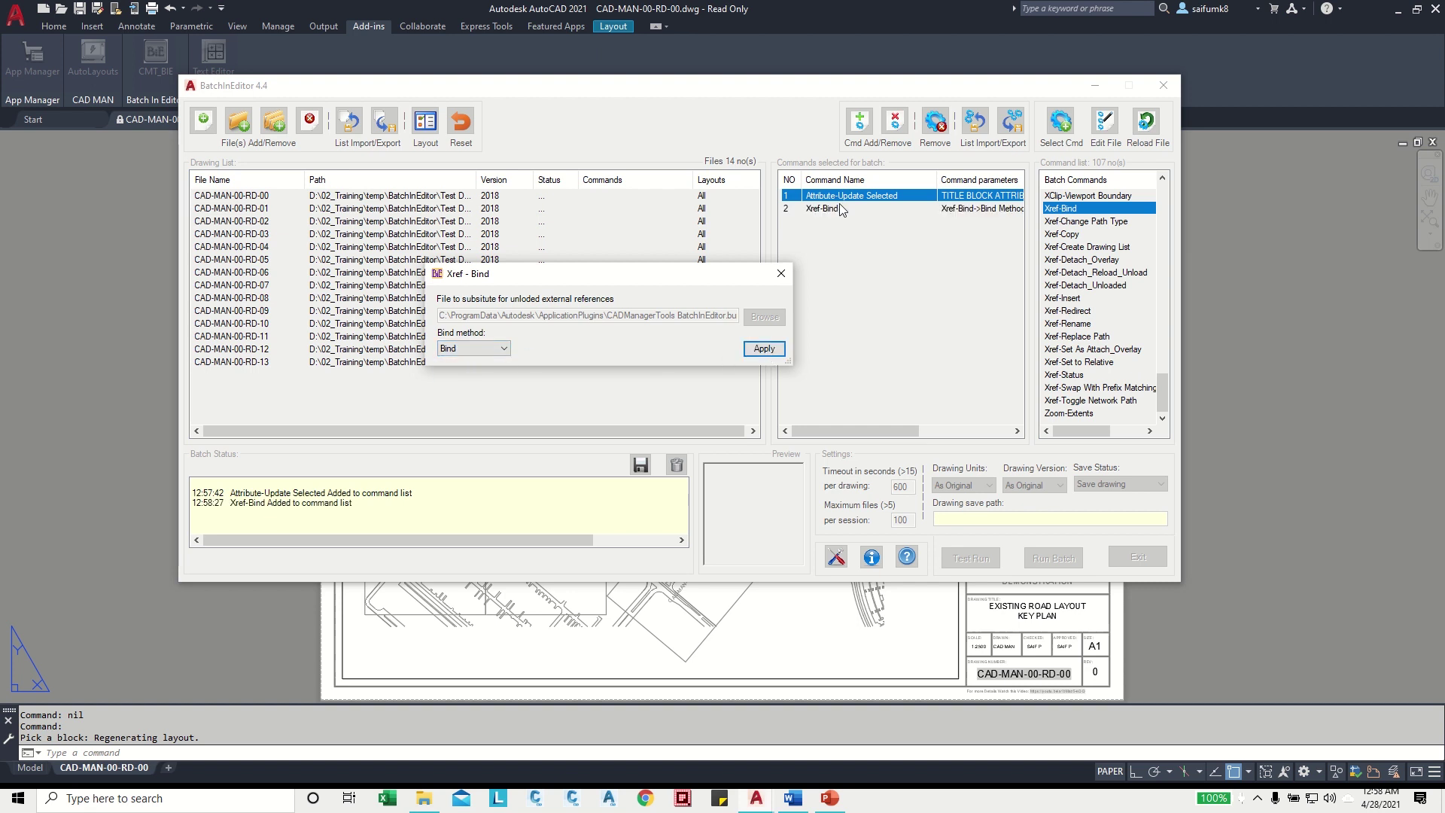
pyautogui.click(781, 273)
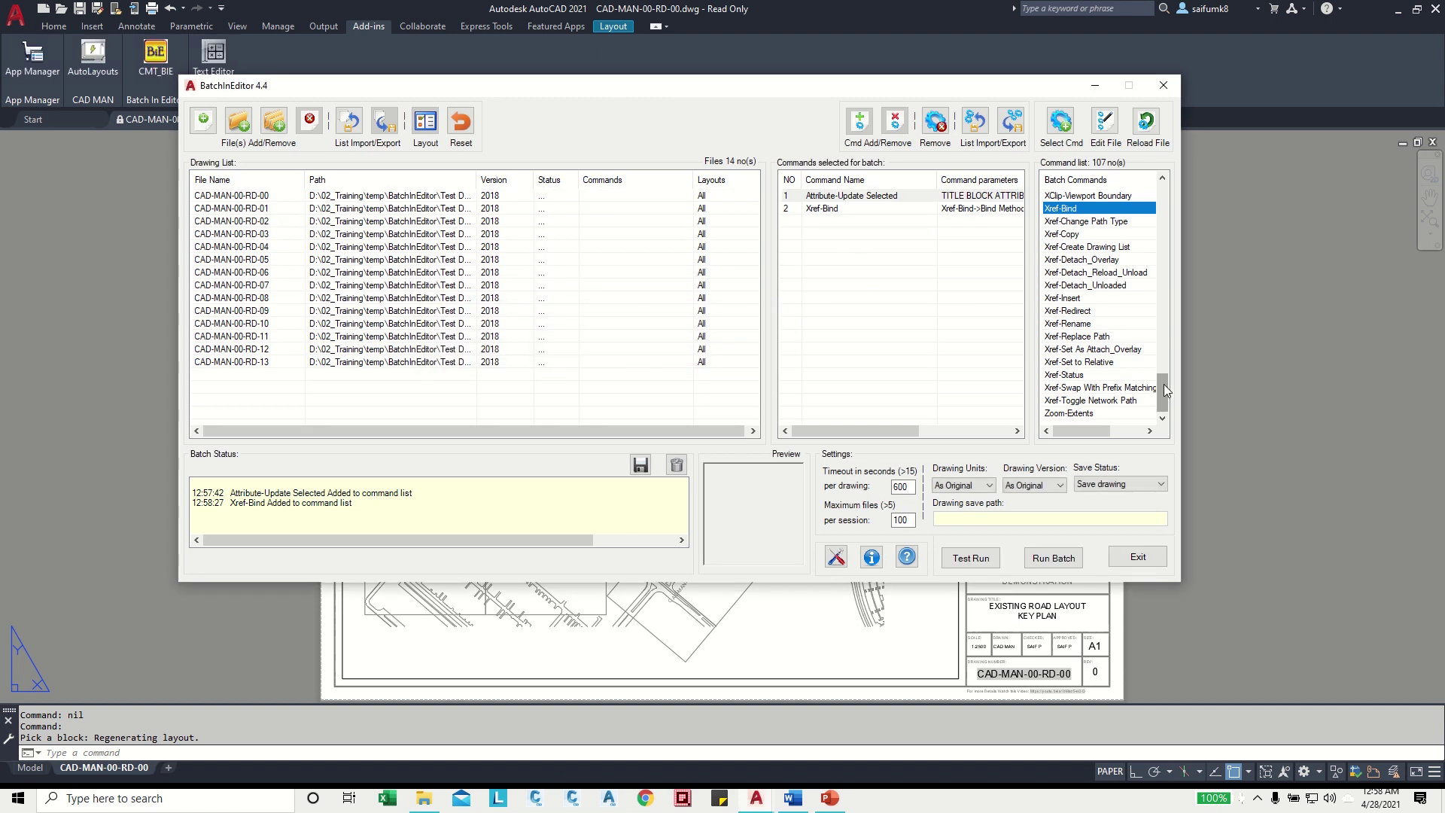
# - Add the Purge-All command to the batch with all purge options enabled, leaving locked layers excluded
pyautogui.moveTo(1164, 389); pyautogui.dragTo(1172, 338)
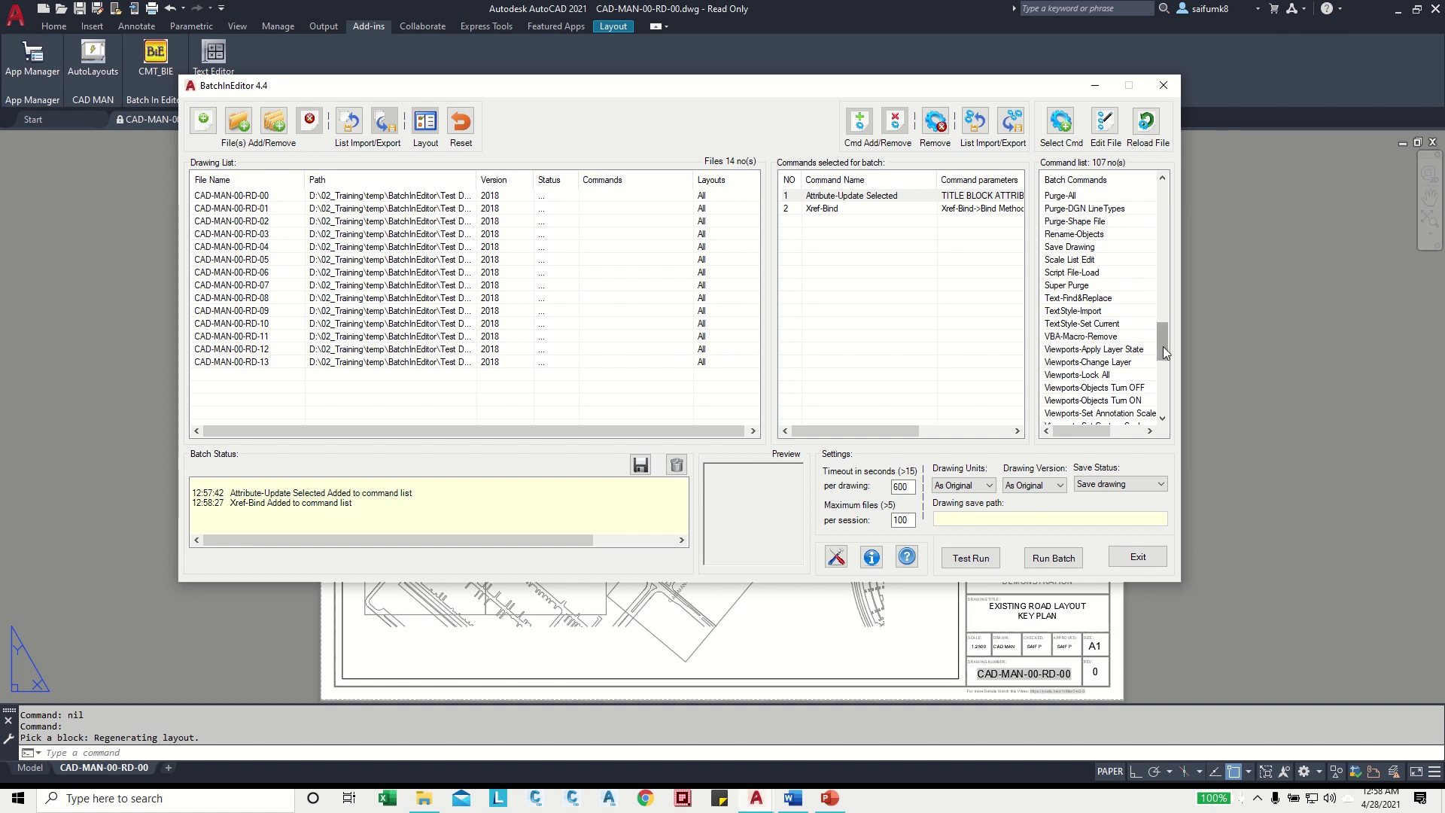
pyautogui.click(1062, 197)
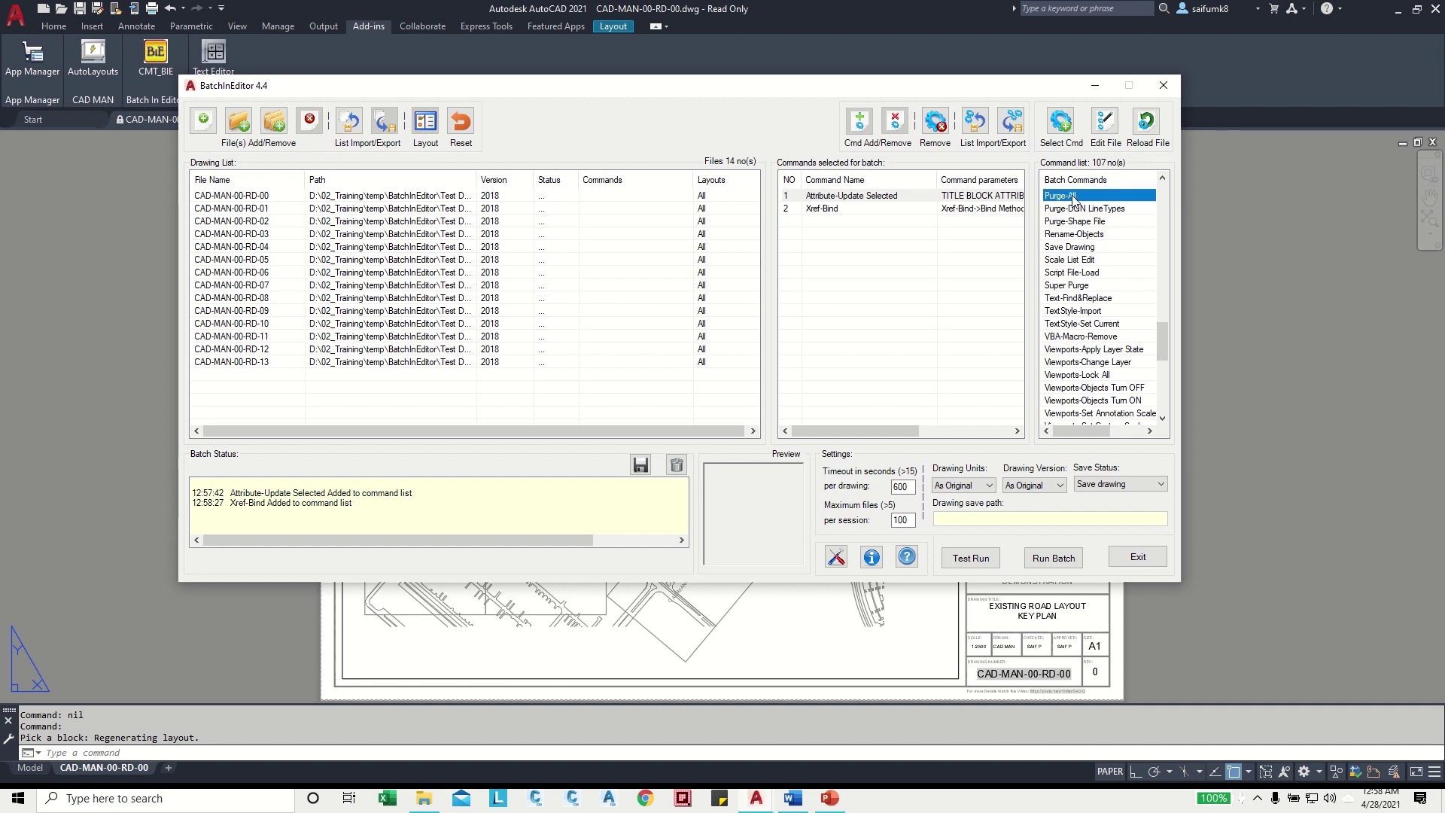
pyautogui.doubleClick(1062, 197)
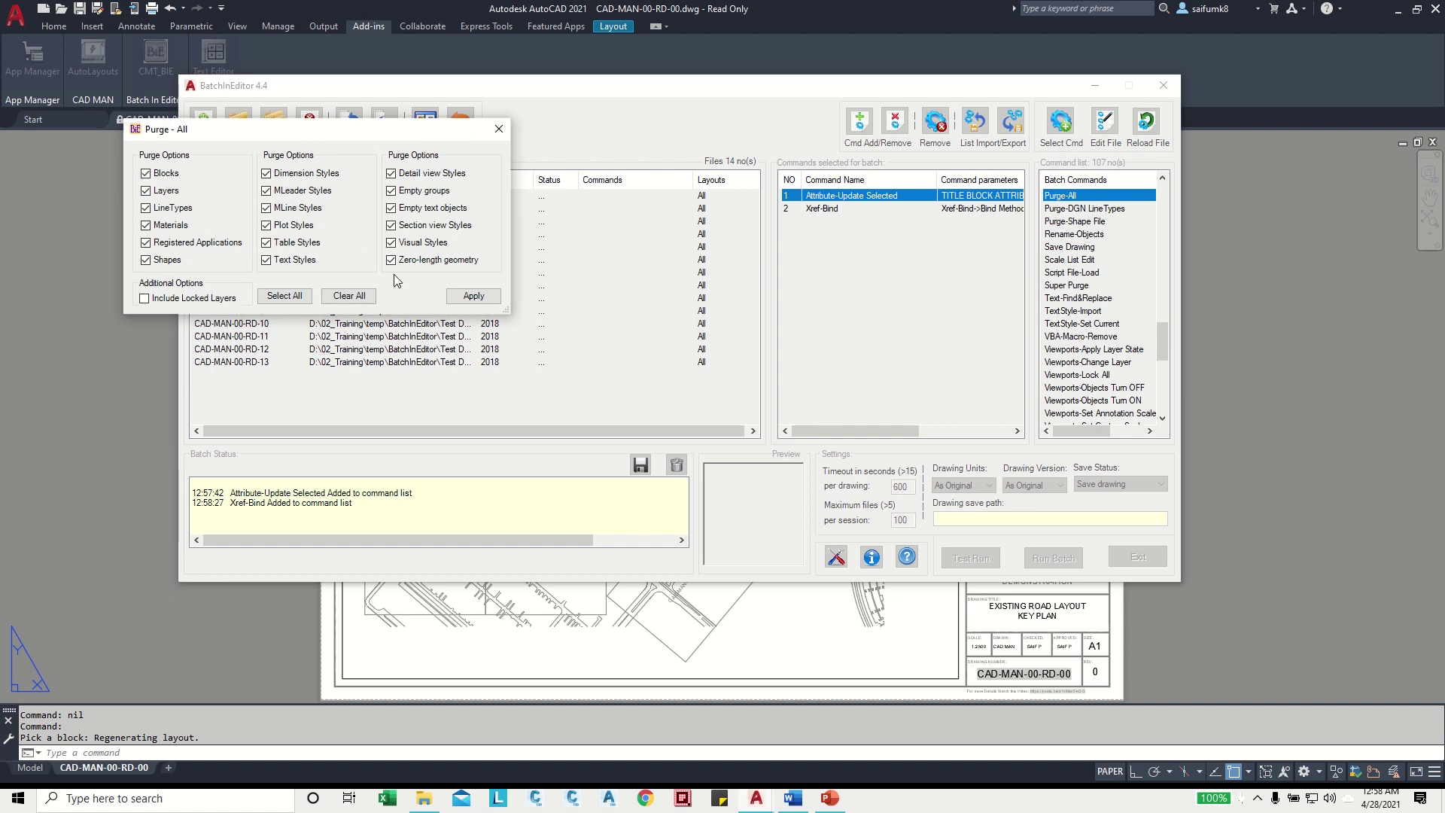
pyautogui.click(474, 298)
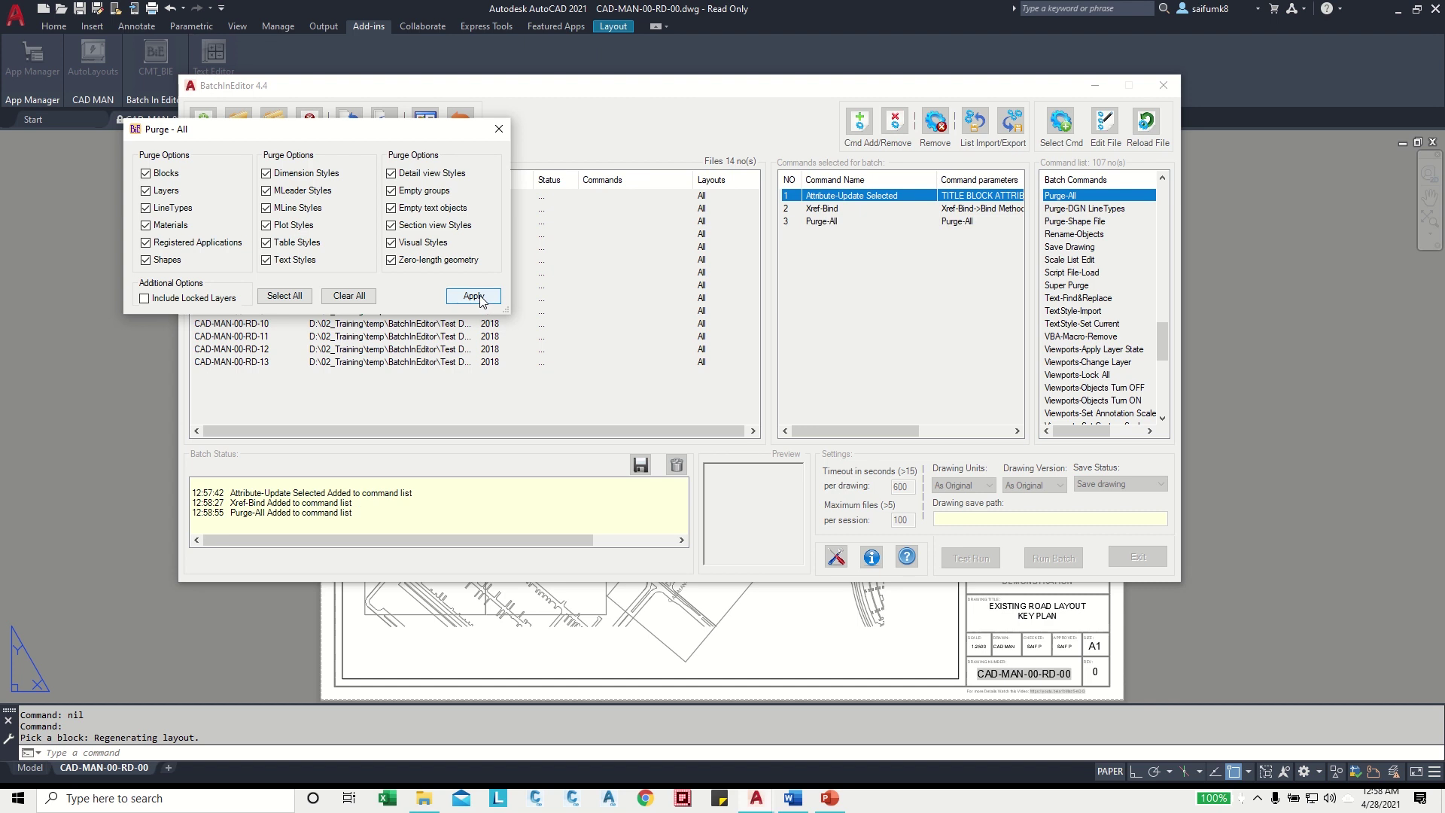
pyautogui.click(497, 131)
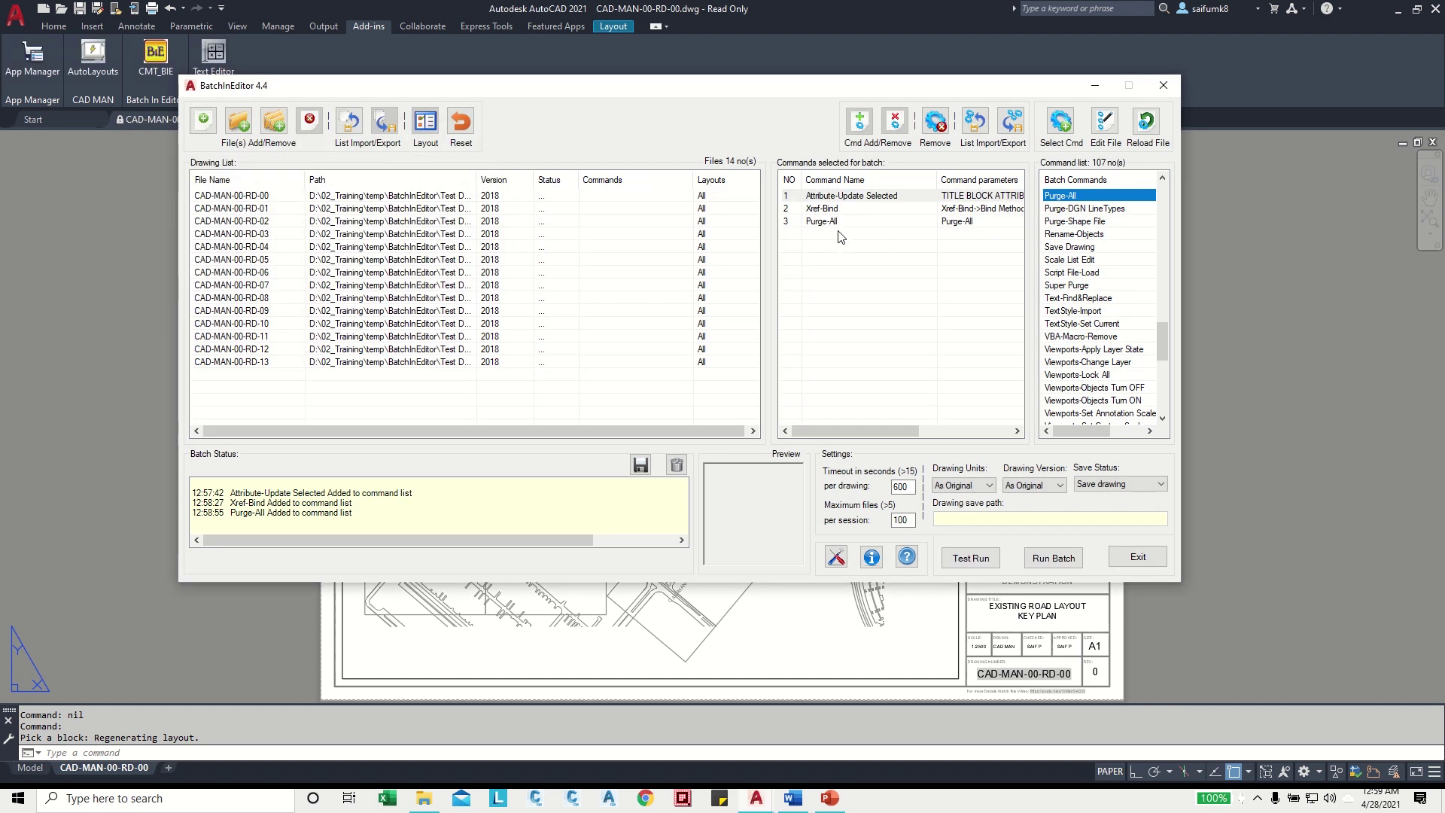
# - Add the Zoom-Extents command to the batch
pyautogui.moveTo(1162, 343); pyautogui.dragTo(1162, 381)
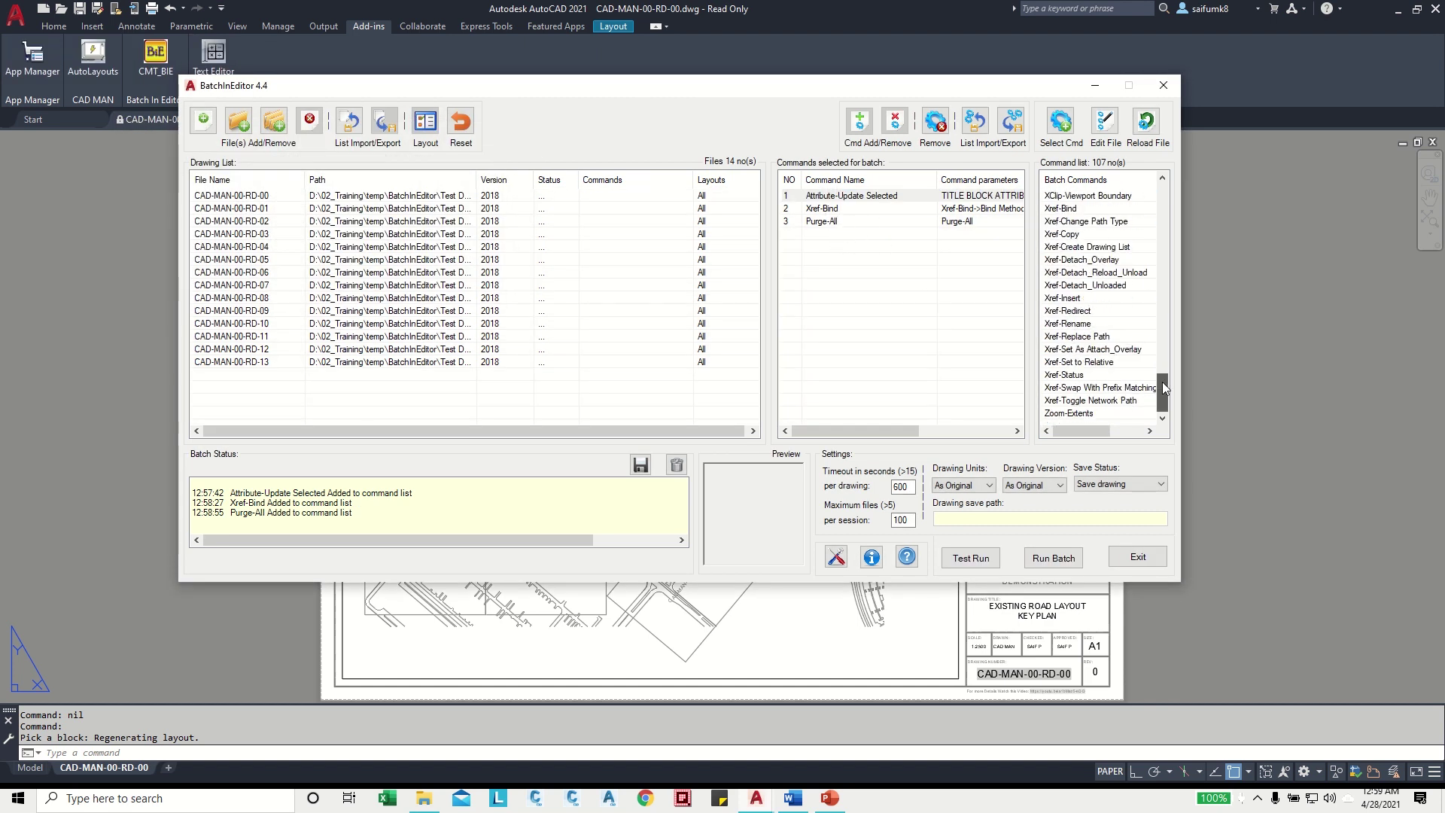
pyautogui.doubleClick(1067, 413)
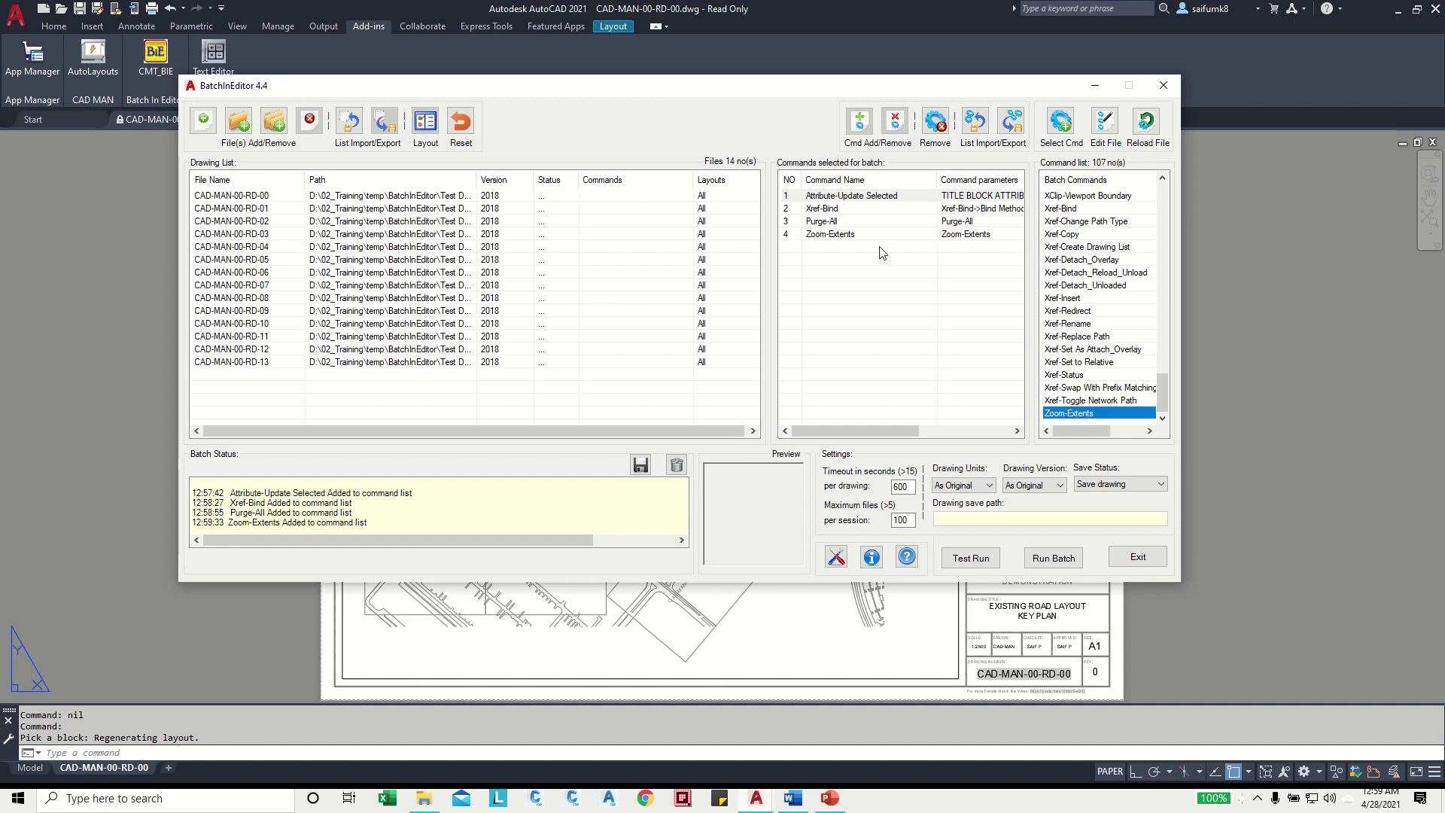
# - Set up the Plot-Layout command for PDF output with the layout name as filename and the A1_PDF page setup
pyautogui.moveTo(1163, 386); pyautogui.dragTo(1167, 313)
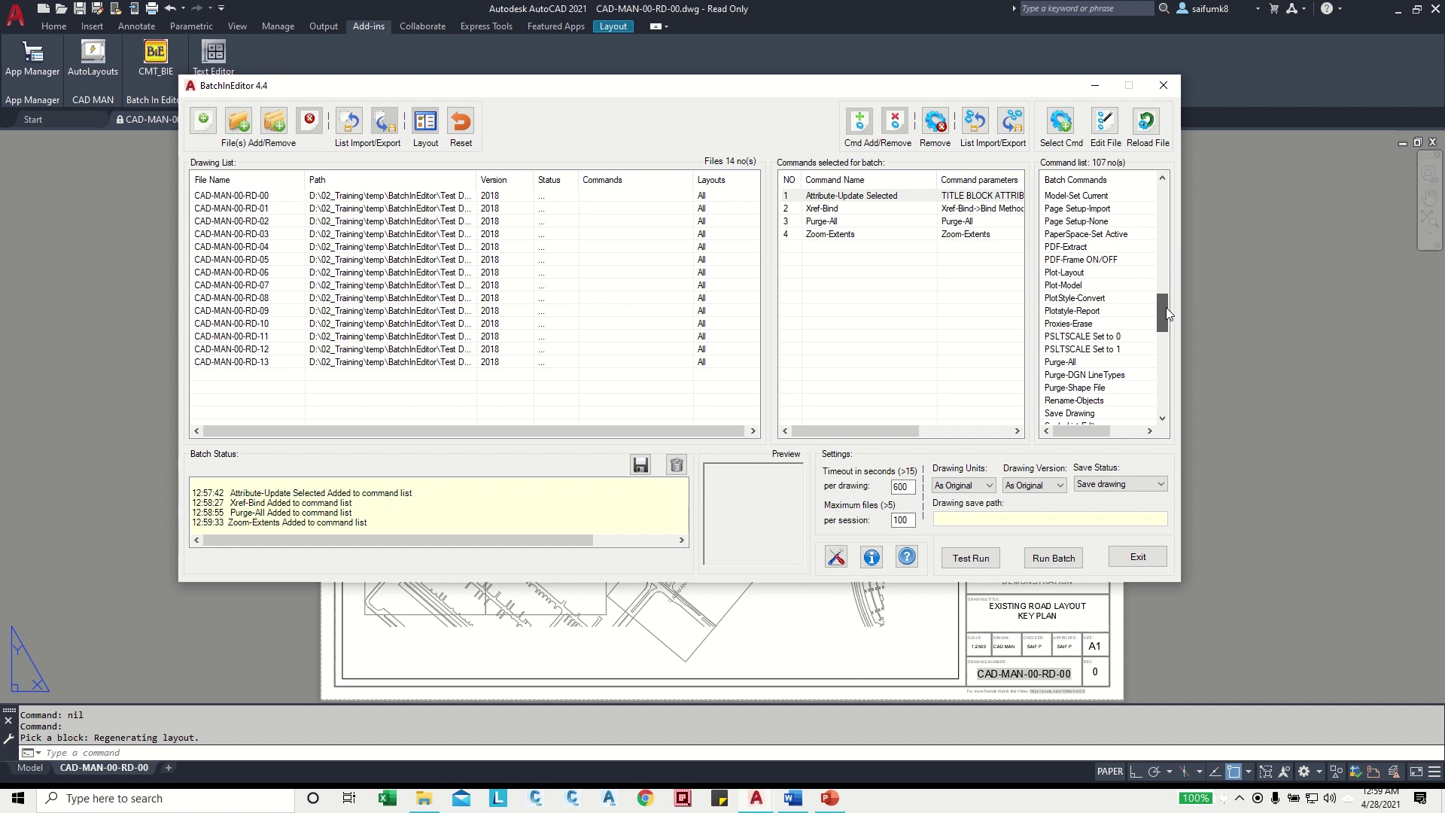
pyautogui.click(1069, 274)
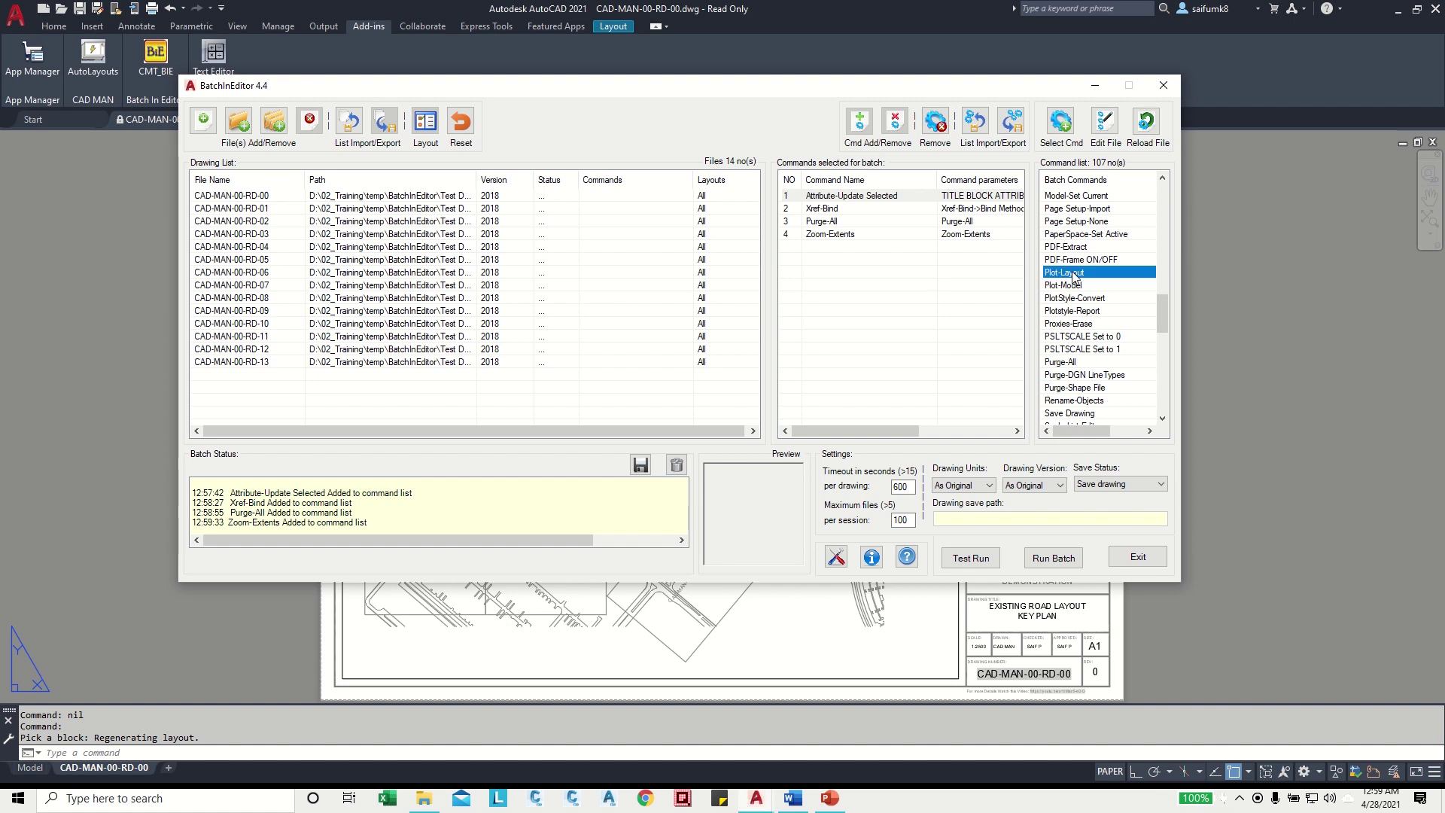
pyautogui.doubleClick(1072, 274)
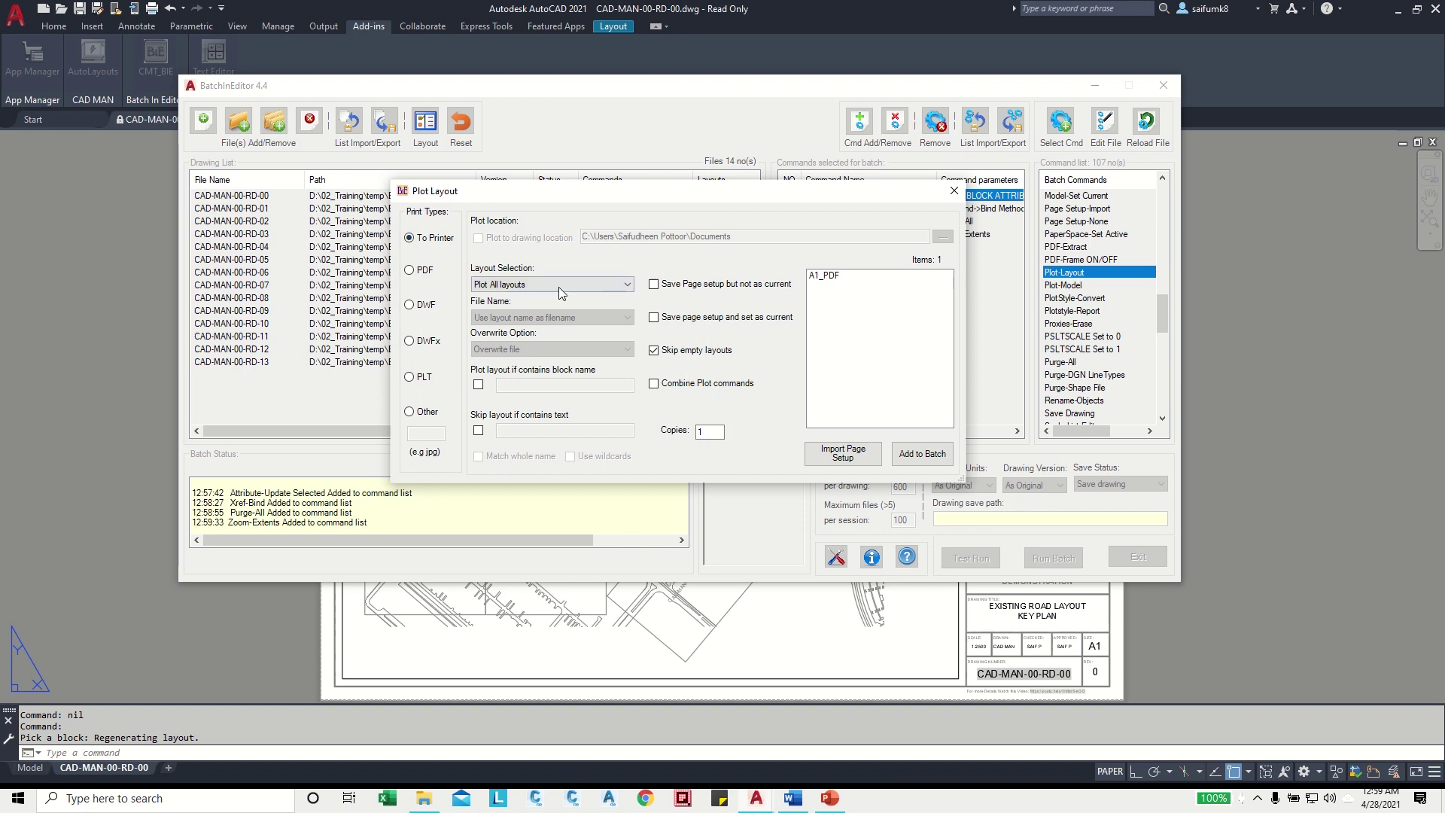
pyautogui.click(414, 272)
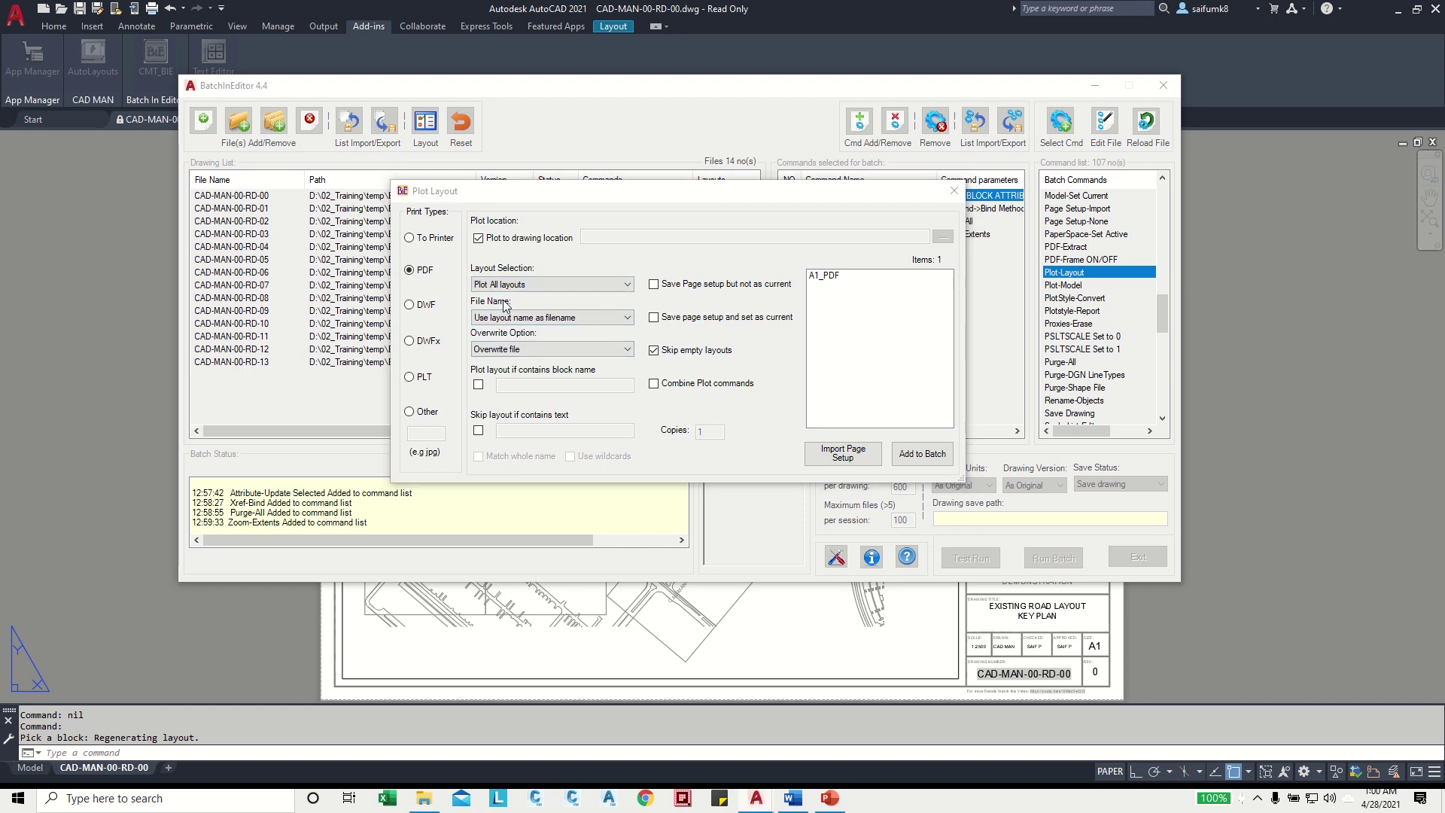
pyautogui.click(580, 319)
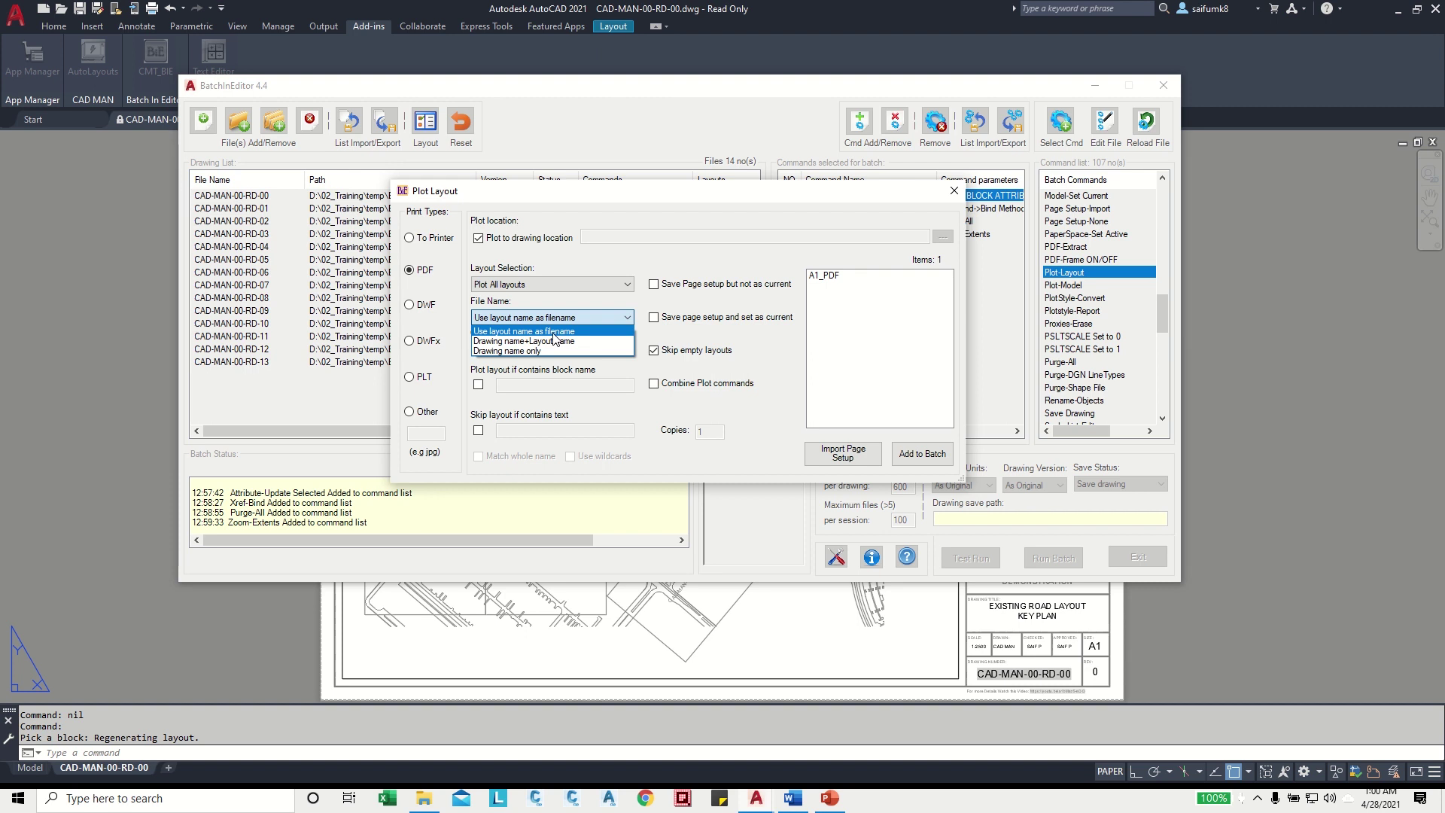
pyautogui.click(501, 330)
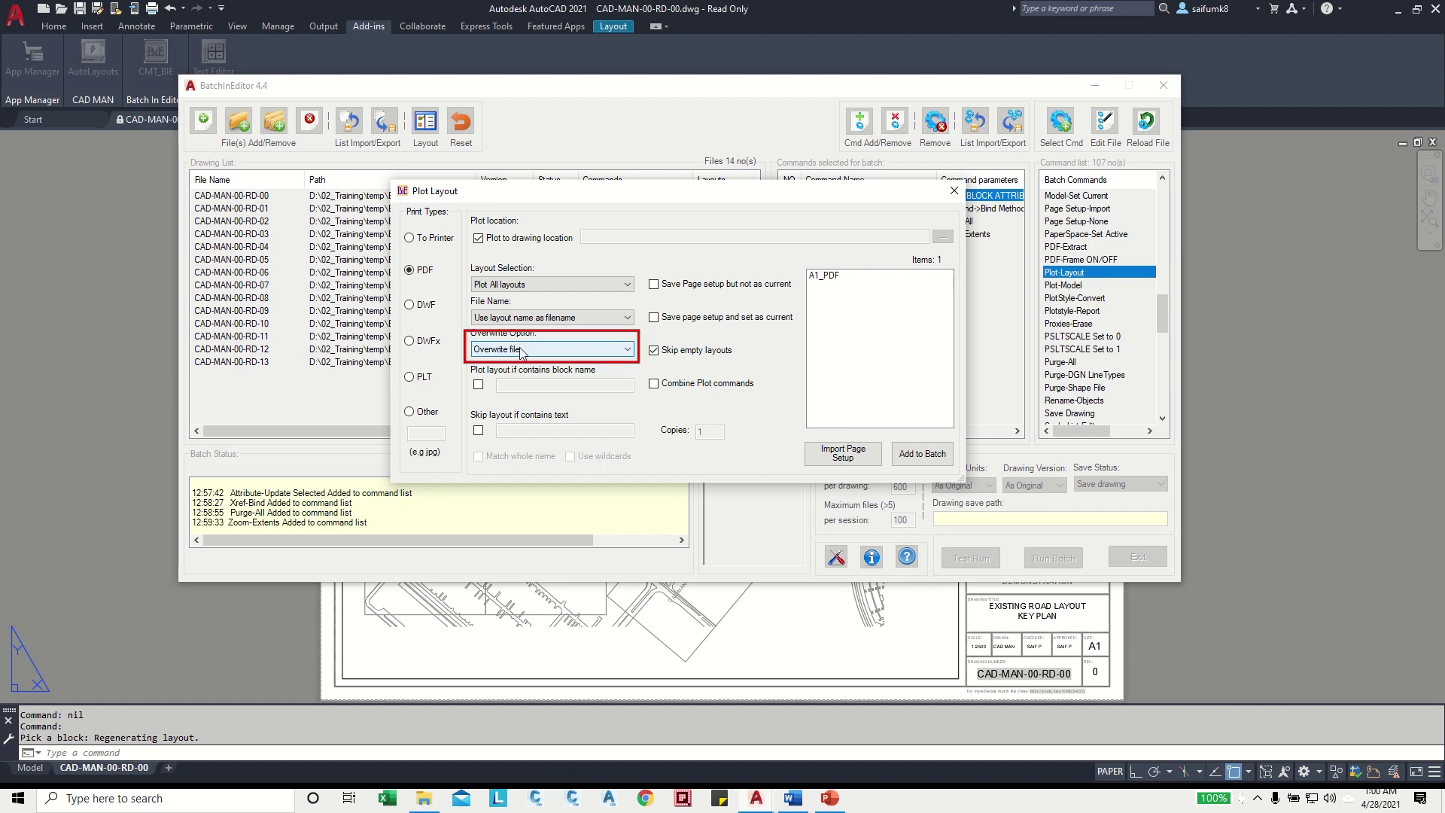
pyautogui.click(831, 276)
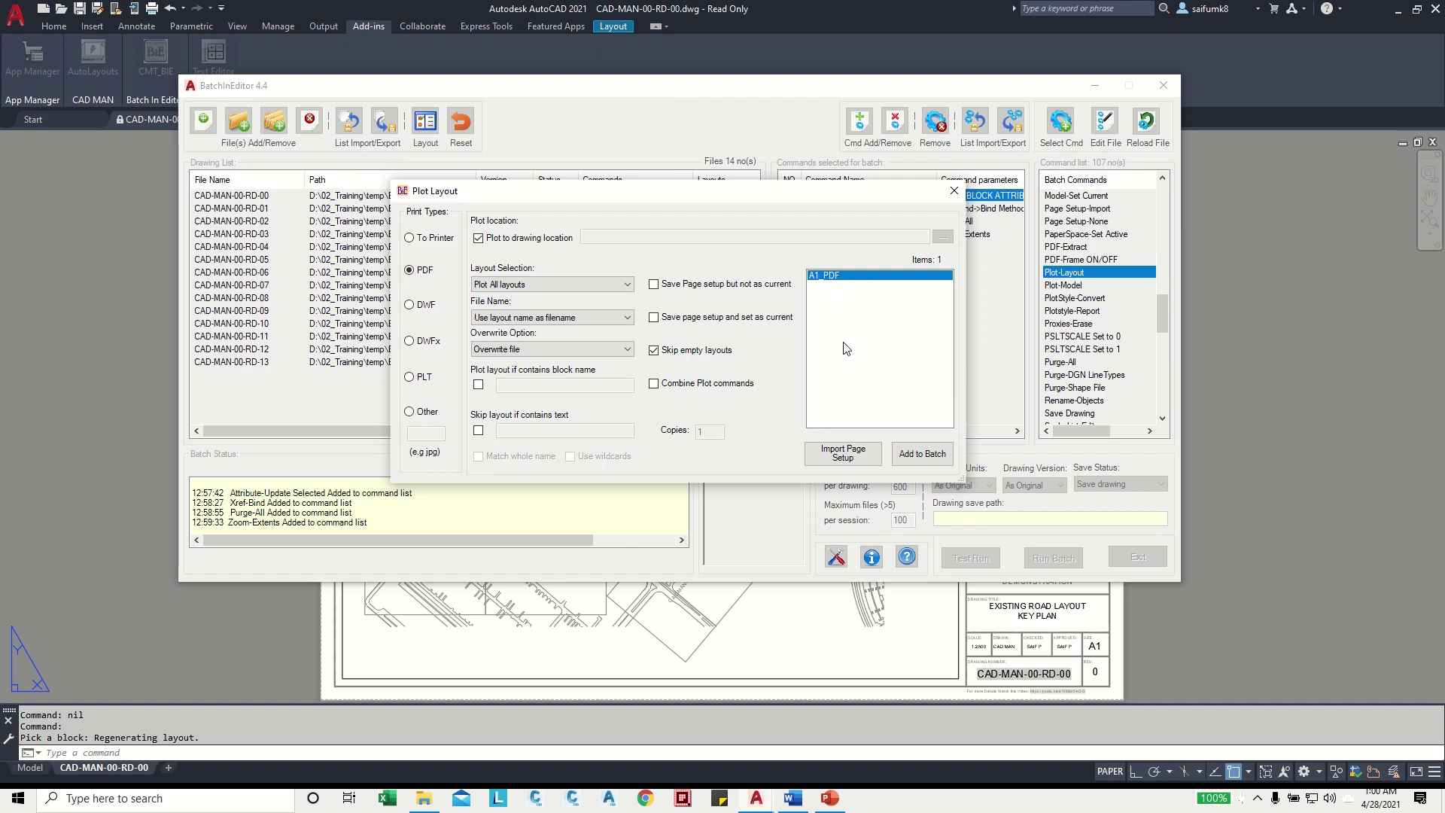
# - Examine the page setups available for import from TestDrawing.dwg and cancel the import
pyautogui.click(841, 455)
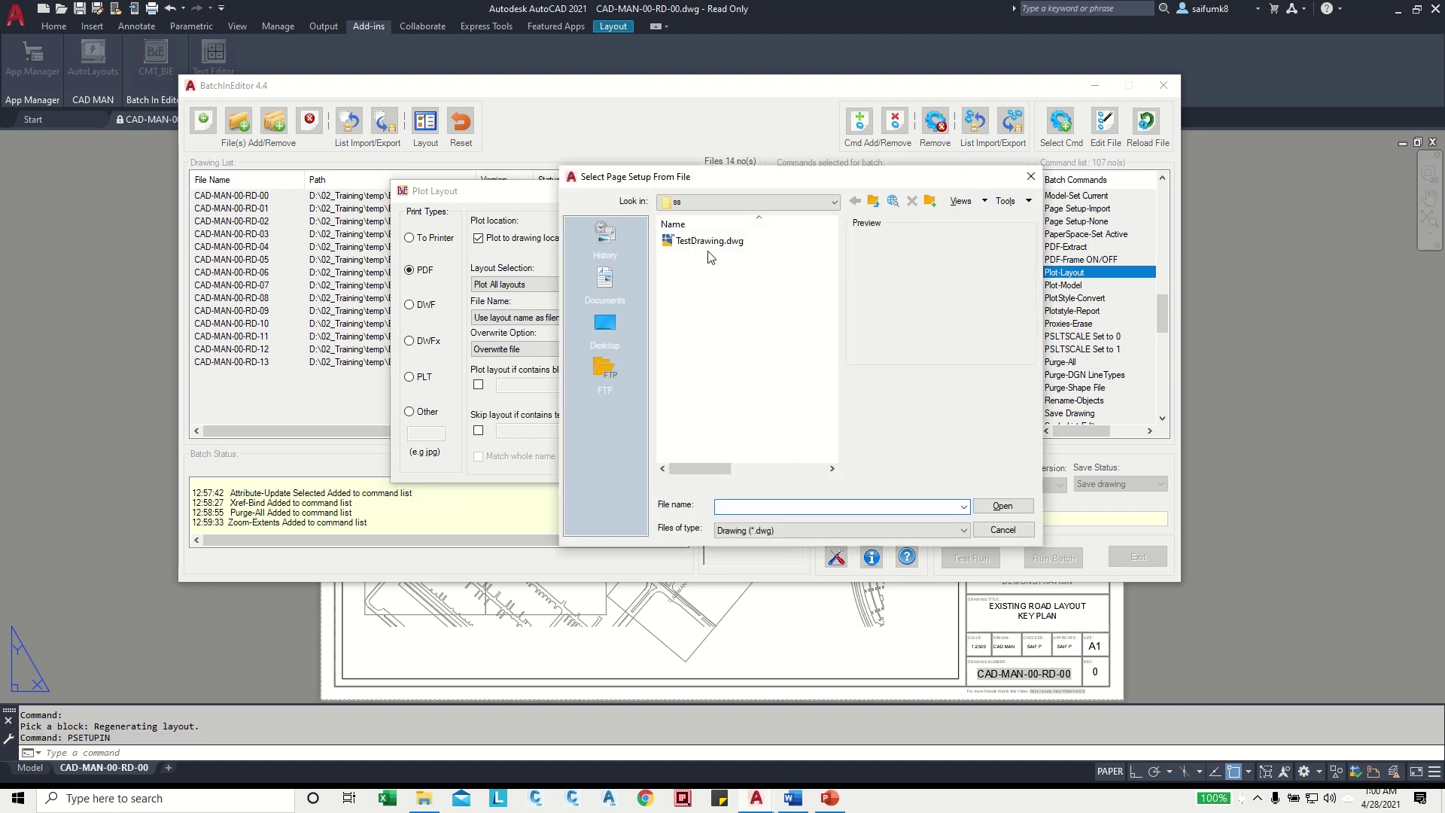
pyautogui.doubleClick(706, 241)
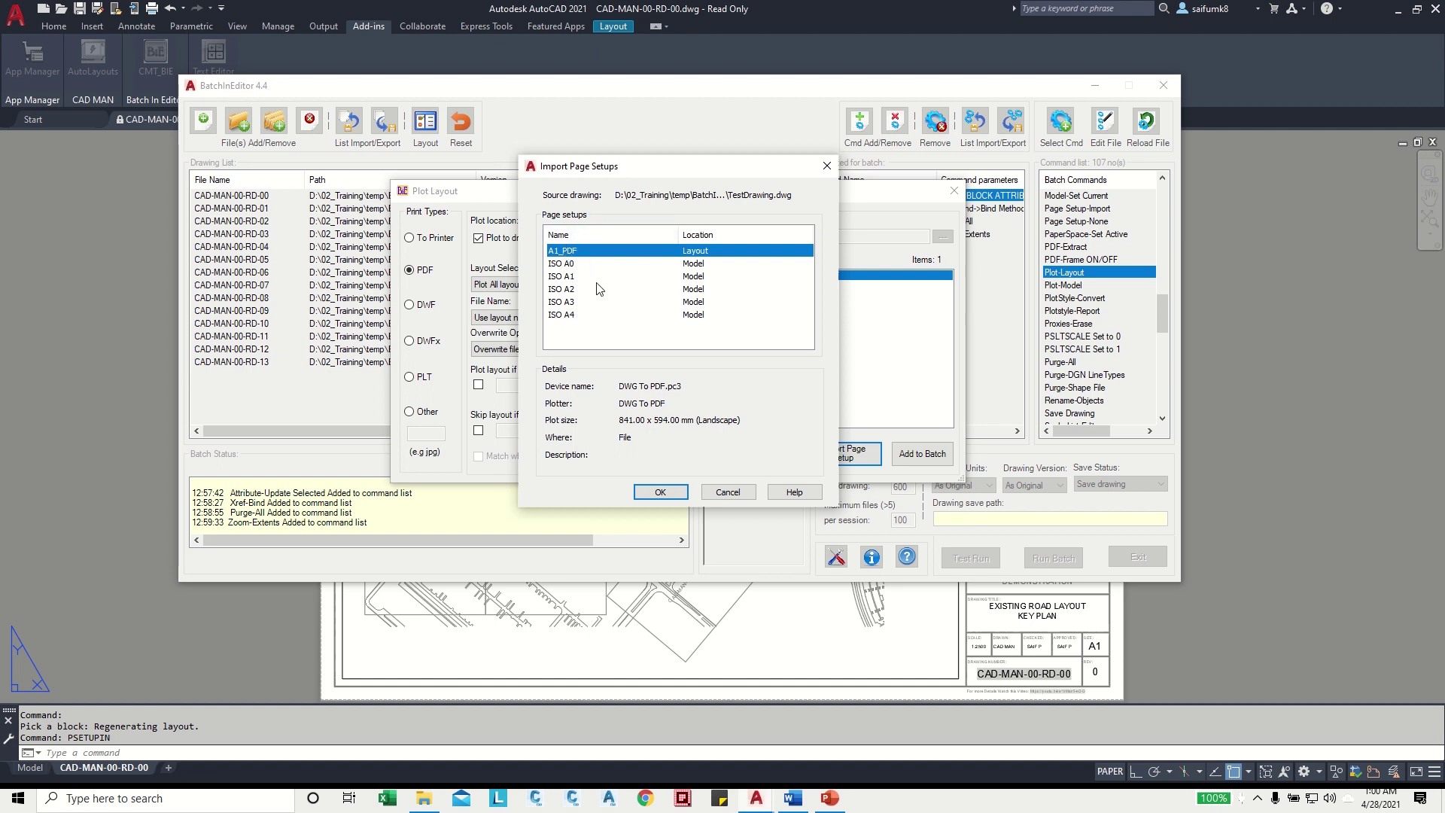
pyautogui.click(728, 492)
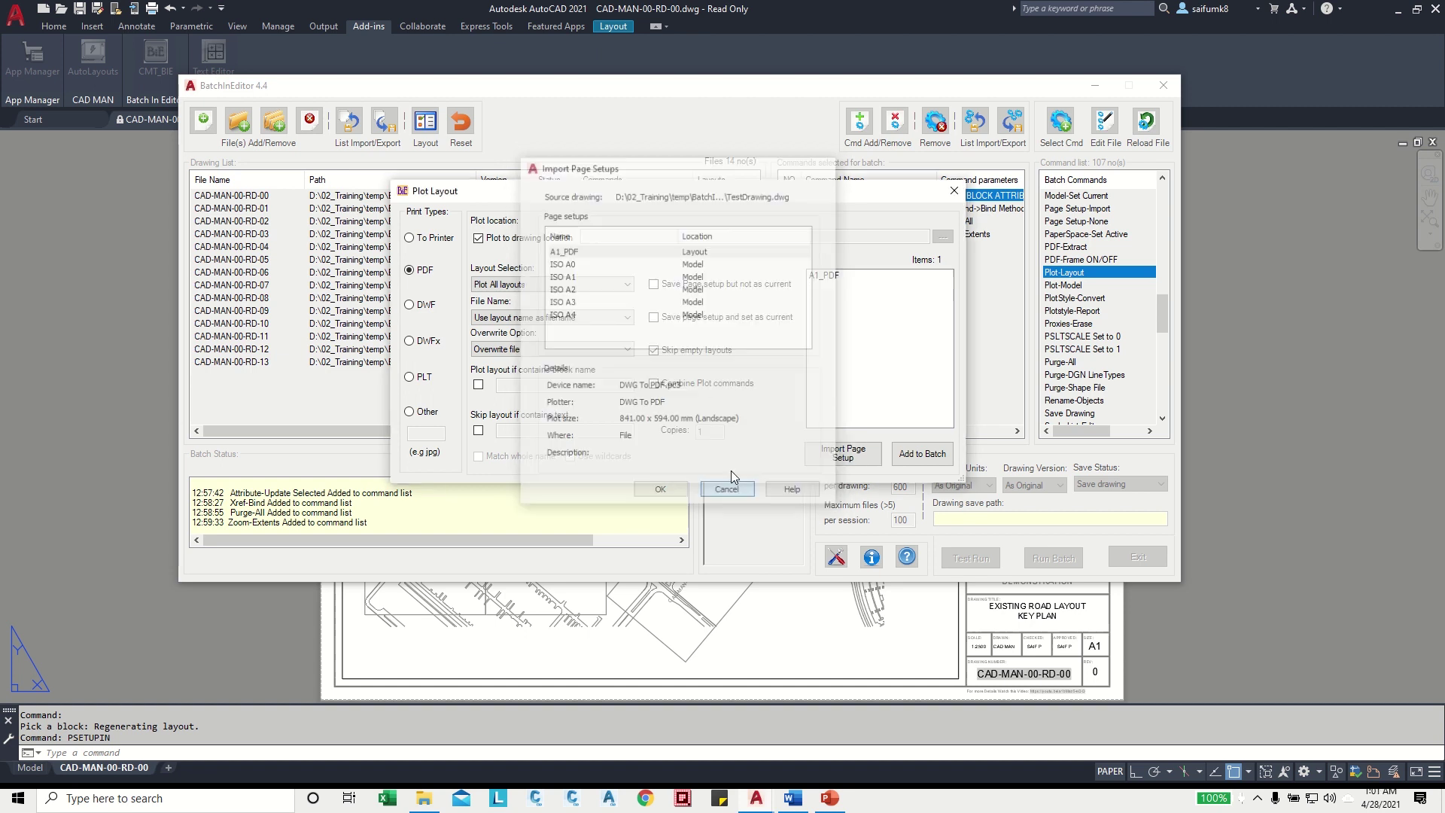
# - Add the PDF layout plot with page setup A1_PDF to the batch, keeping Plot to drawing location enabled, and close its dialog
pyautogui.click(833, 276)
pyautogui.click(922, 454)
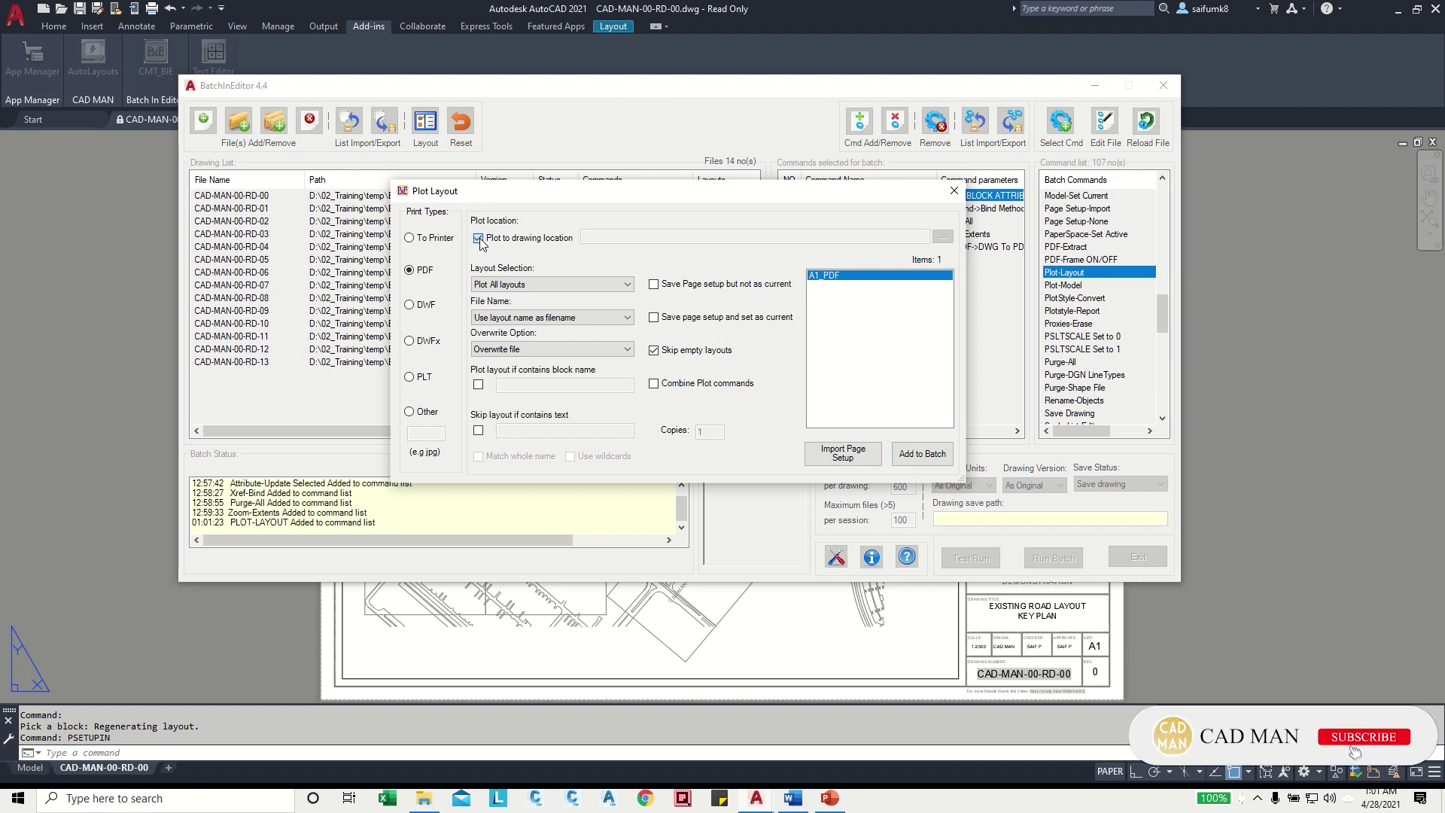
pyautogui.click(479, 239)
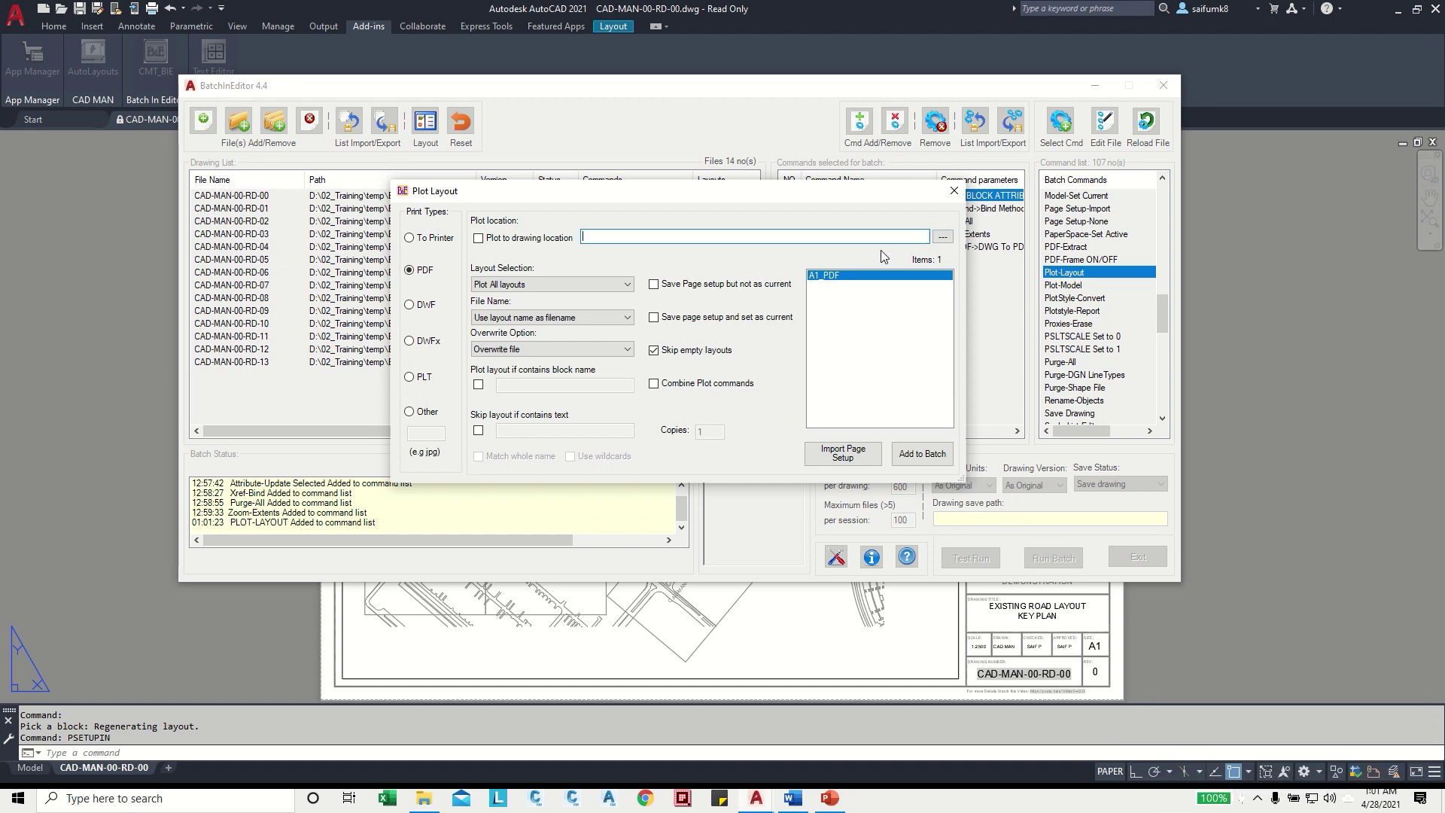
pyautogui.click(479, 239)
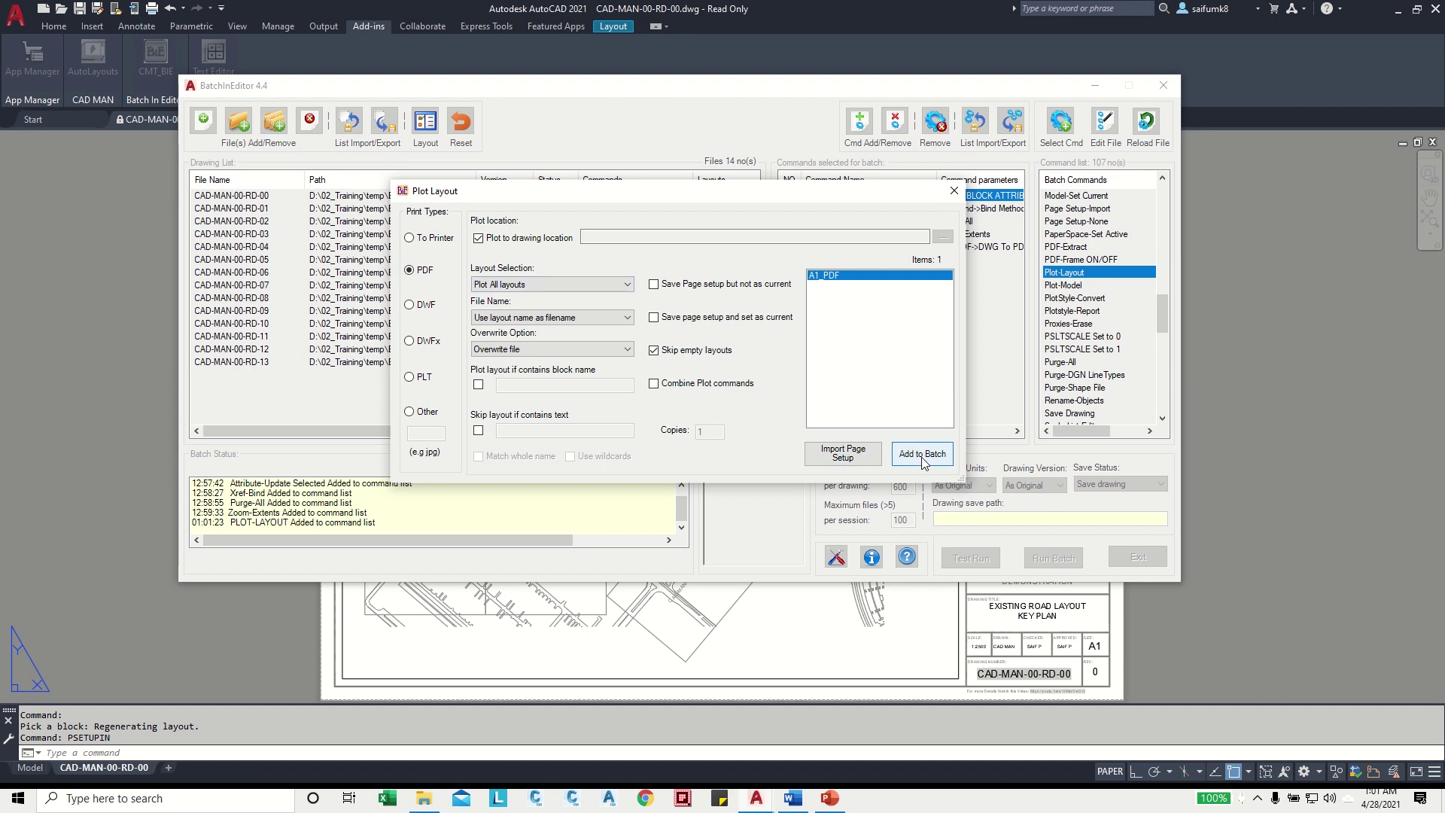
pyautogui.click(954, 190)
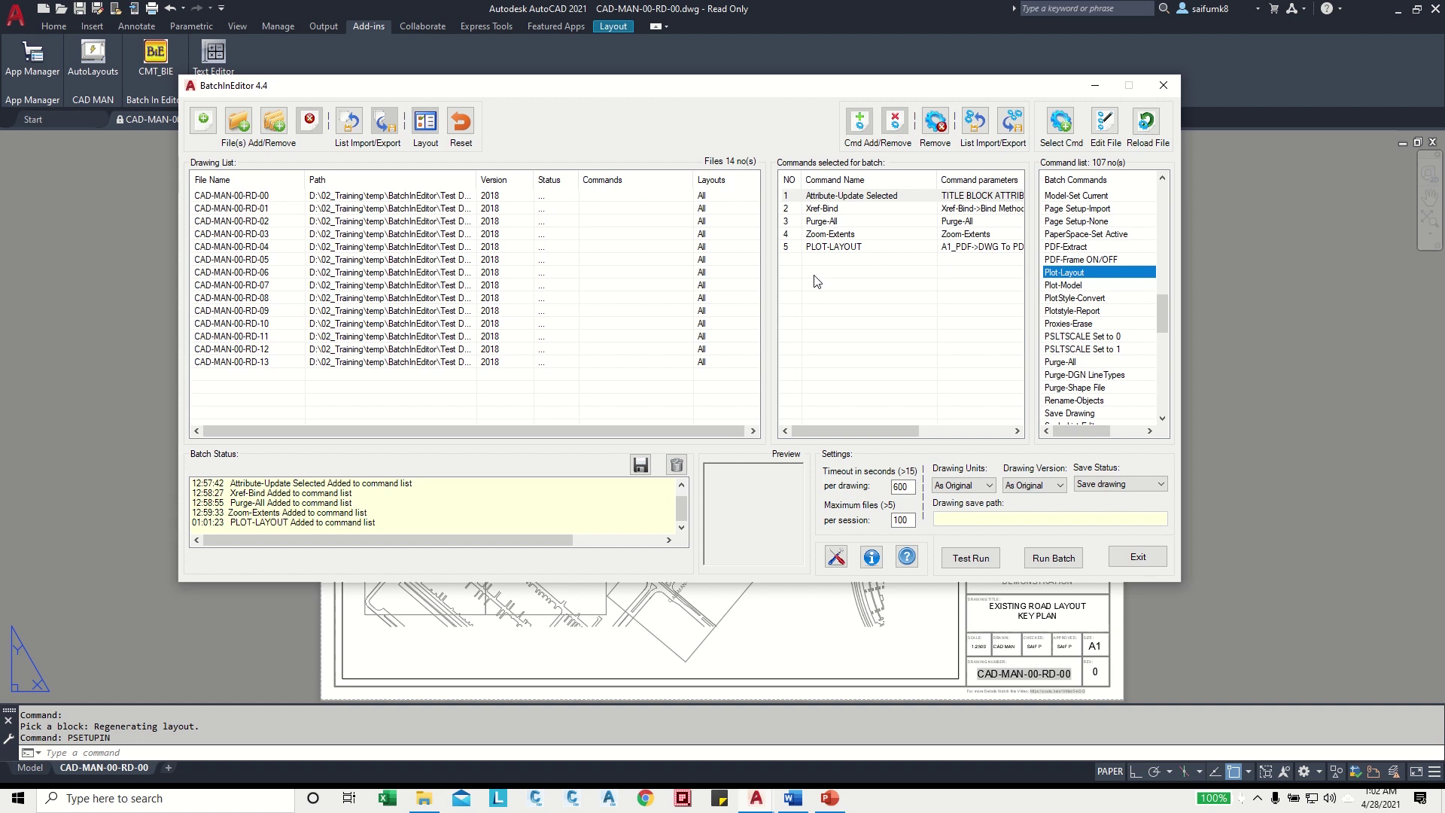
# - Select all drawings in the list and assign all five batch commands to them
pyautogui.moveTo(873, 297); pyautogui.dragTo(833, 199)
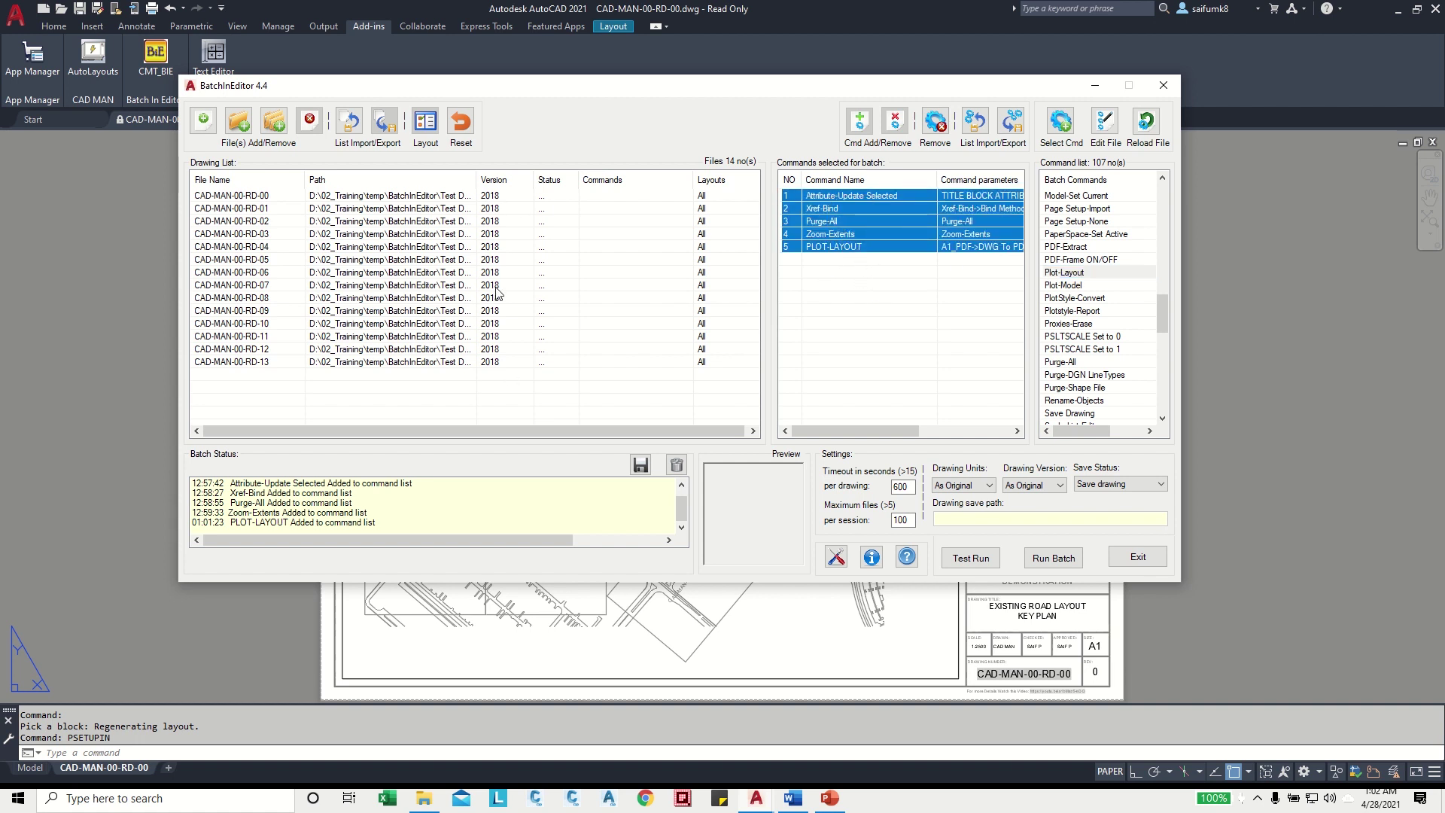
pyautogui.click(851, 297)
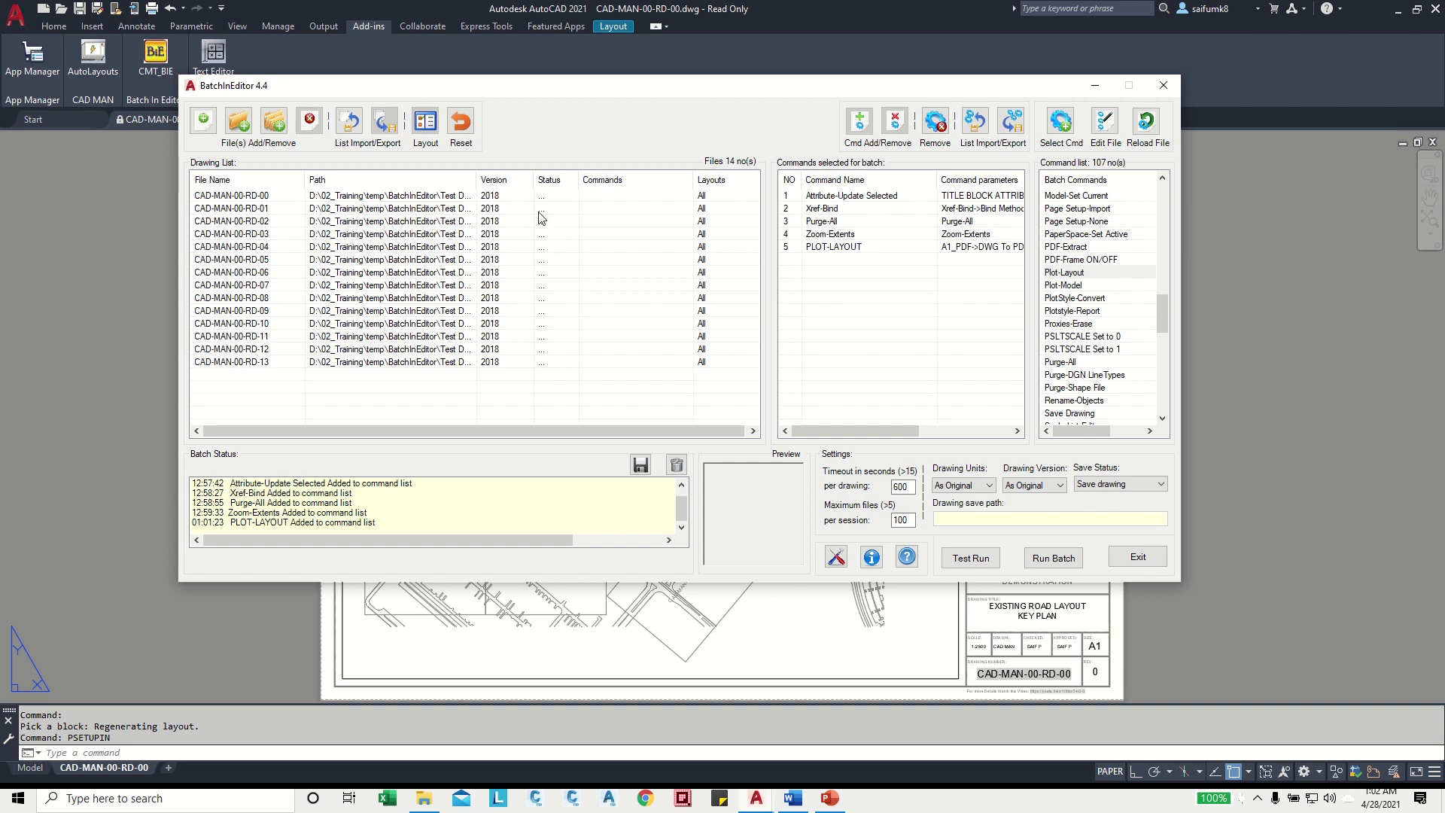
pyautogui.moveTo(415, 384); pyautogui.dragTo(364, 198)
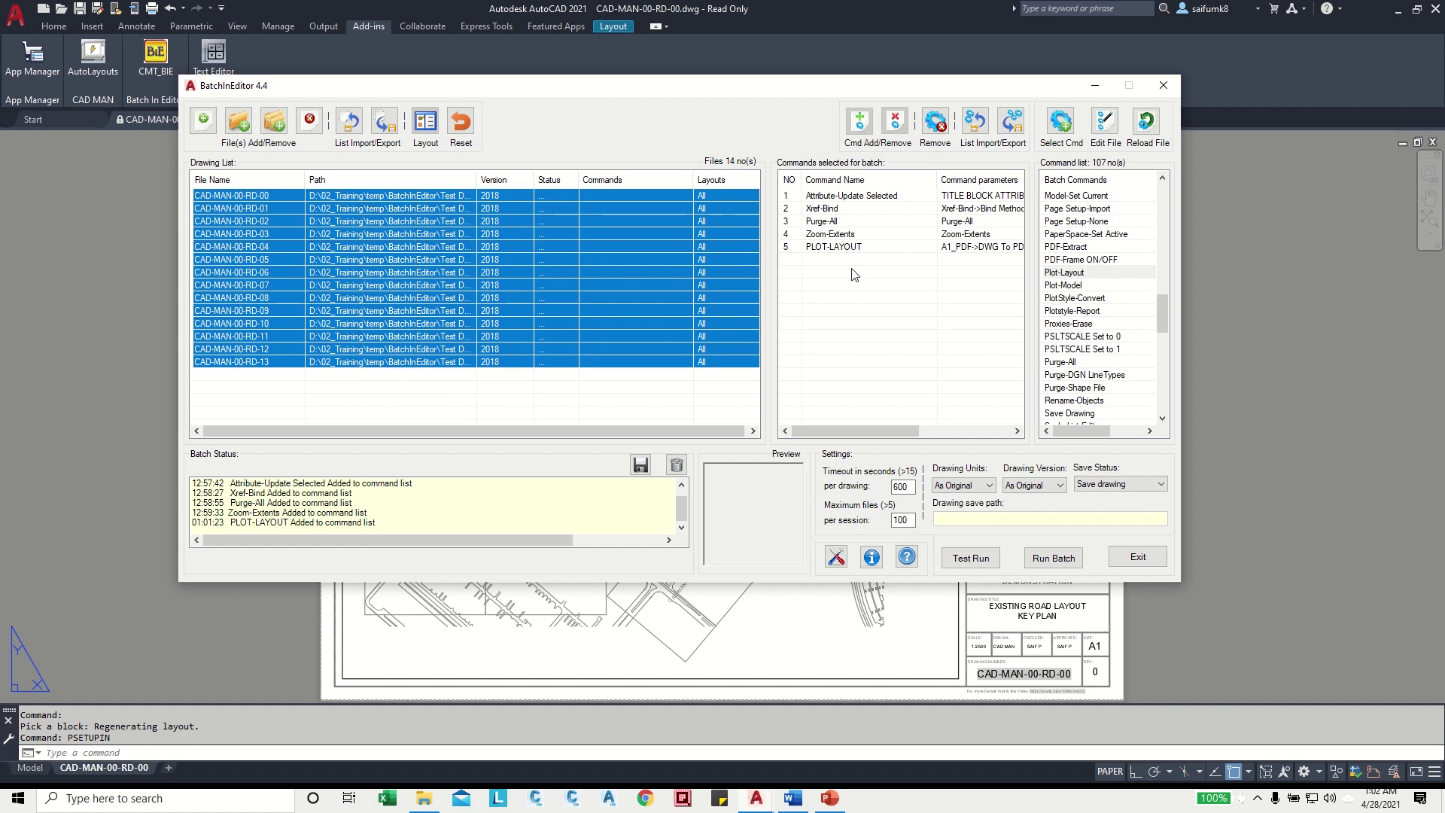
pyautogui.moveTo(863, 280); pyautogui.dragTo(823, 214)
pyautogui.moveTo(440, 410)
pyautogui.mouseDown()
pyautogui.moveTo(410, 357)
pyautogui.moveTo(374, 199)
pyautogui.mouseUp()
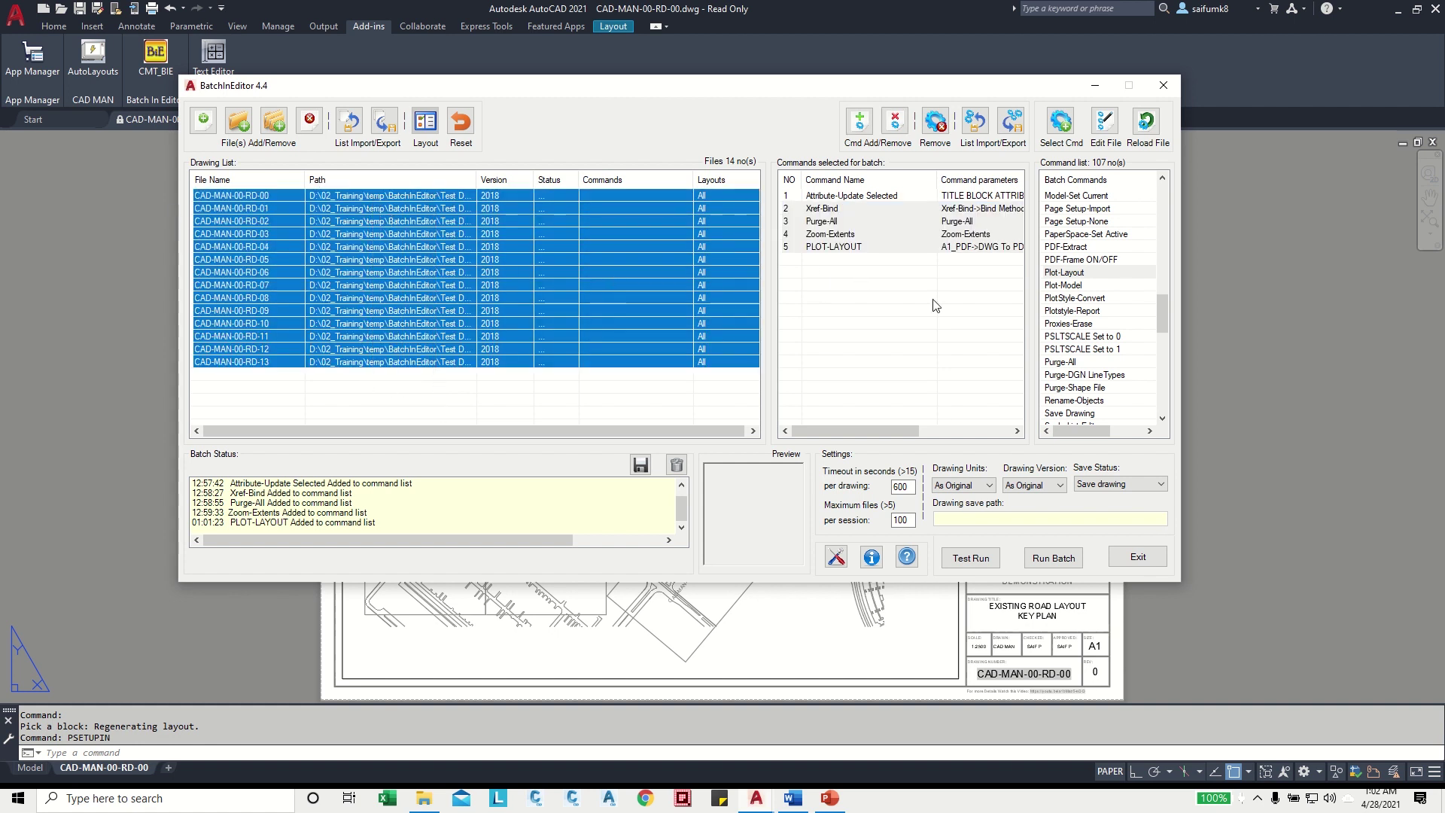
pyautogui.moveTo(896, 292)
pyautogui.mouseDown()
pyautogui.moveTo(842, 237)
pyautogui.moveTo(838, 199)
pyautogui.mouseUp()
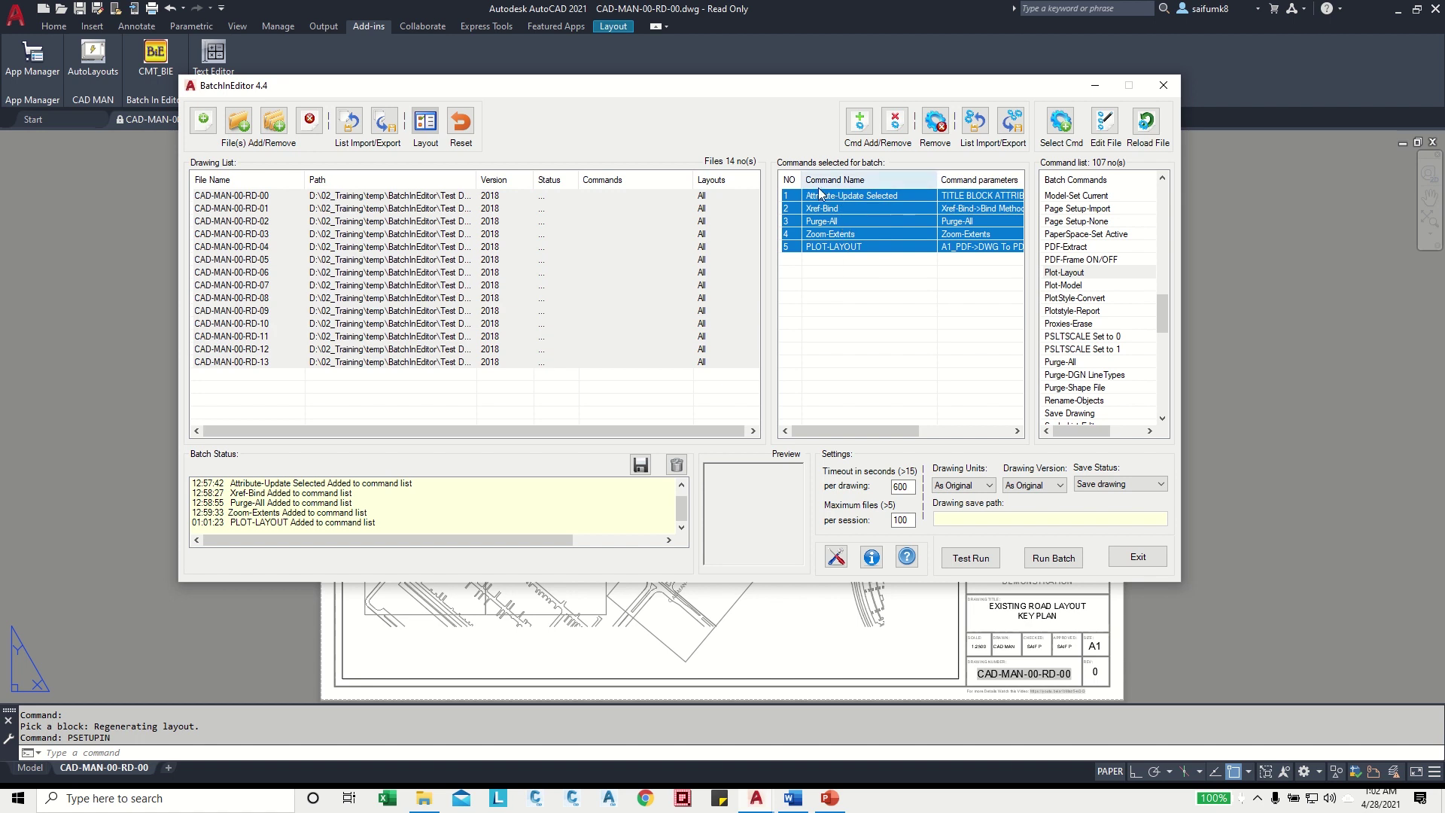
pyautogui.rightClick(823, 225)
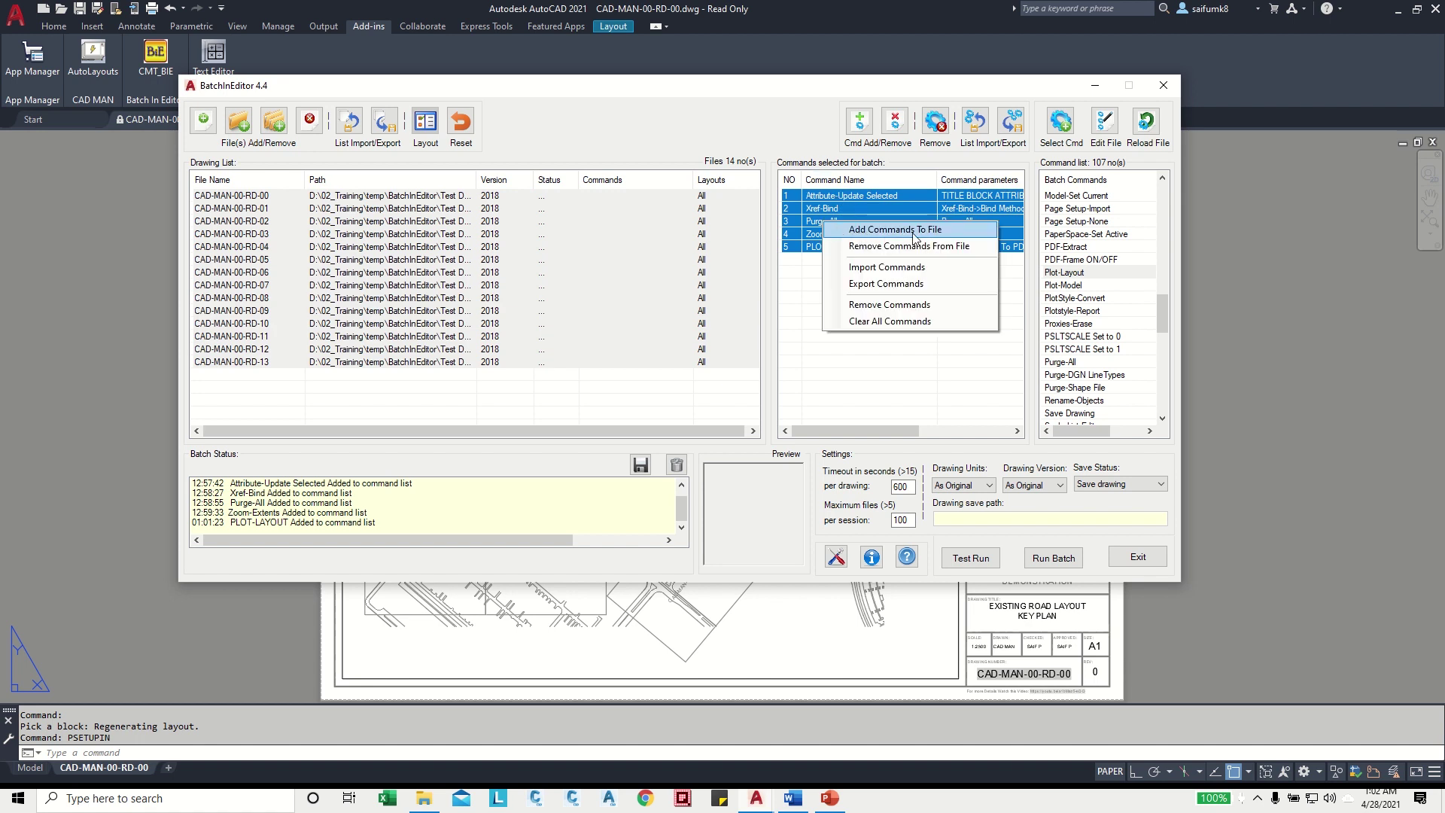
pyautogui.click(912, 233)
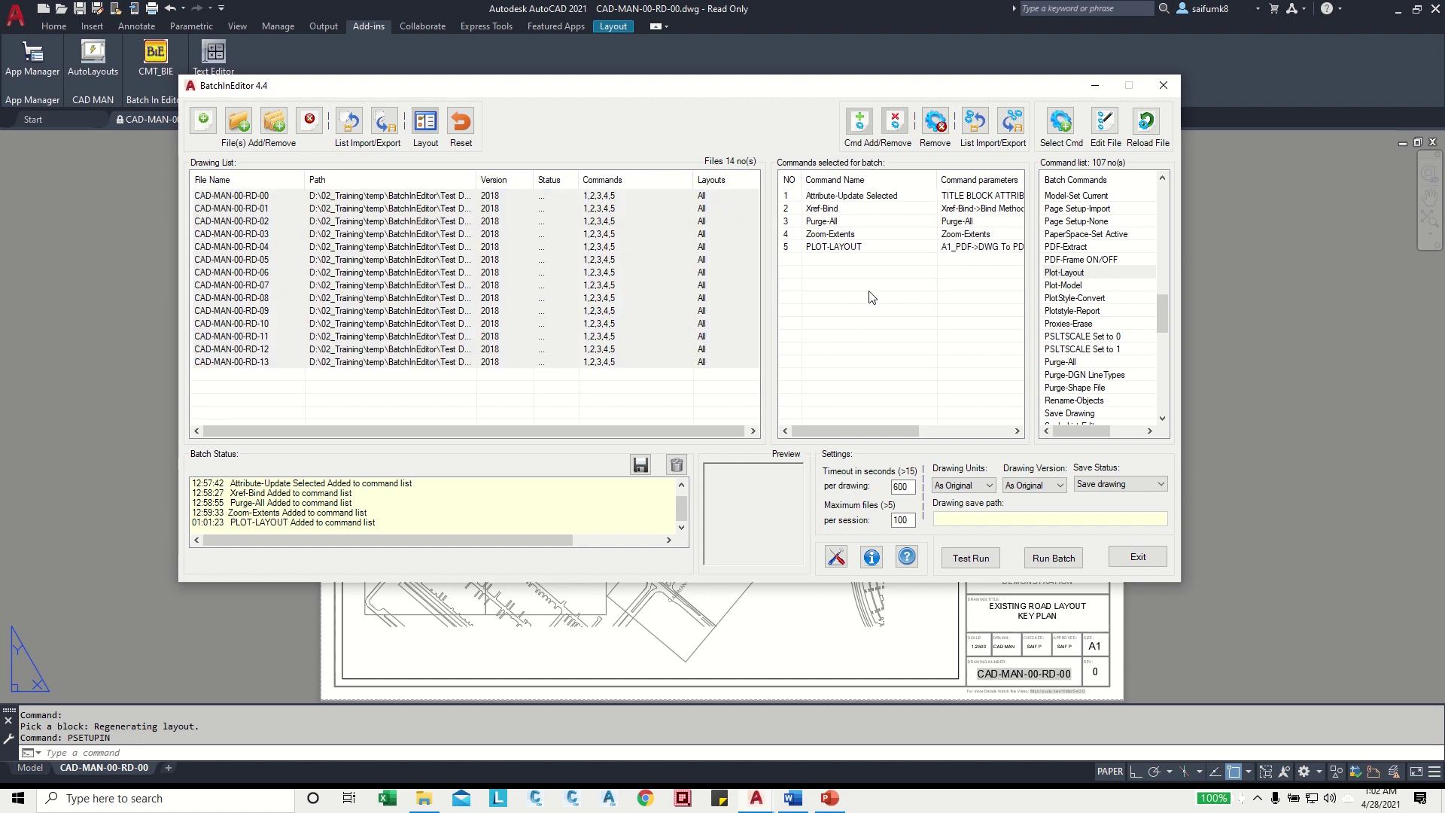
pyautogui.hotkey('ctrl', 'a')
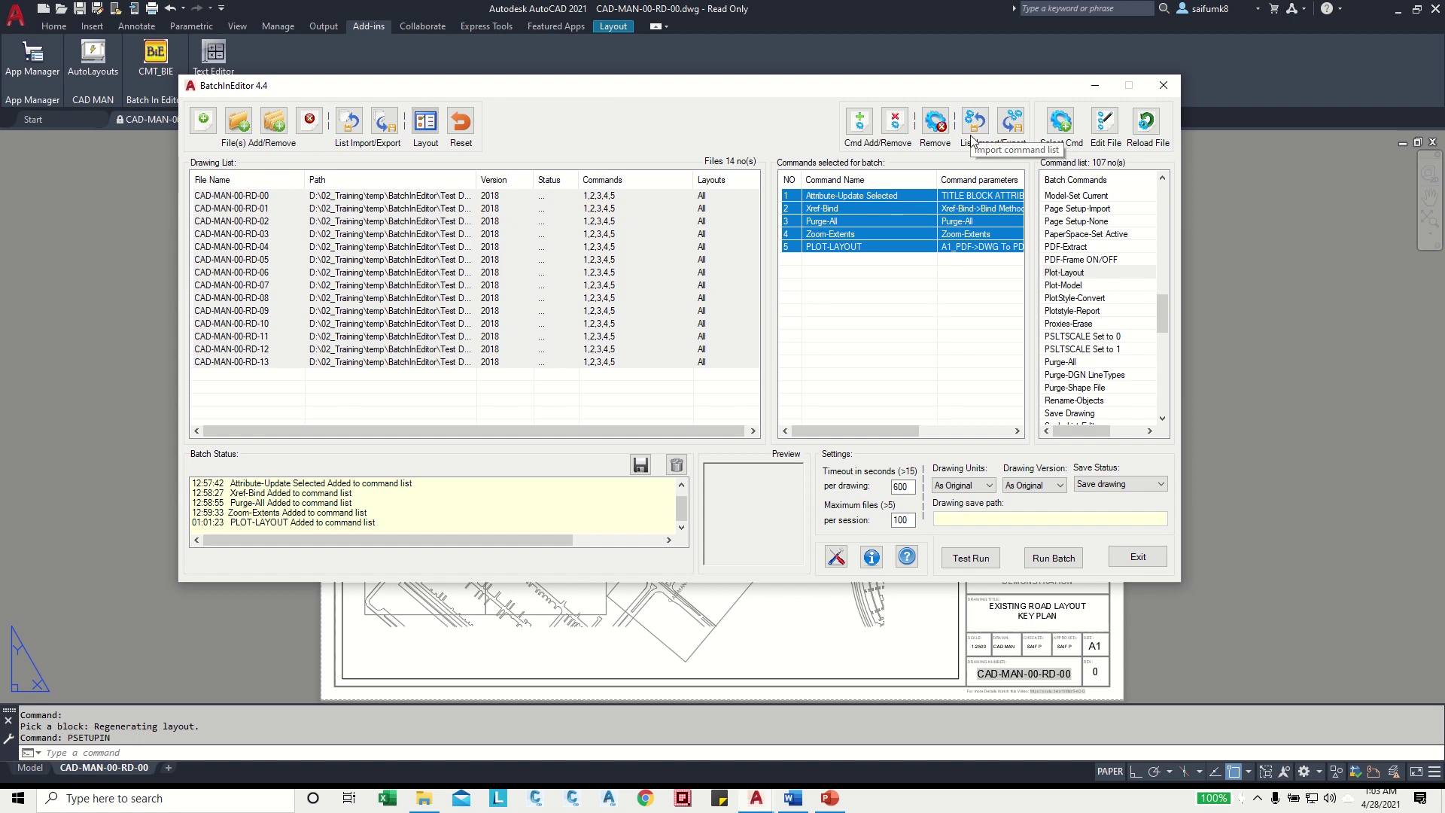
# - Set the save status to Save in different folder using the Binded Drawings folder, keeping the drawing version As Original
pyautogui.click(1108, 486)
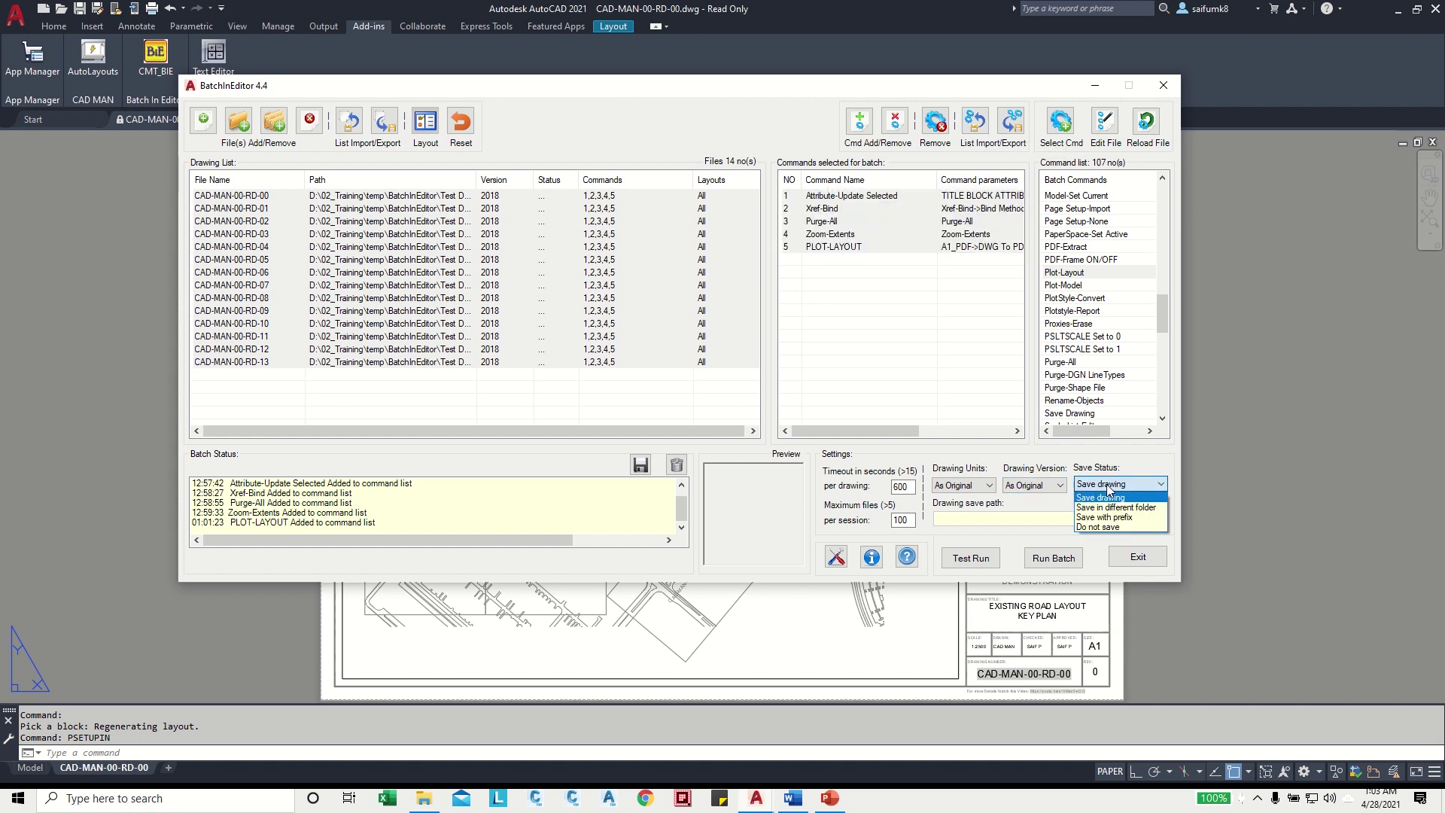
pyautogui.click(1136, 508)
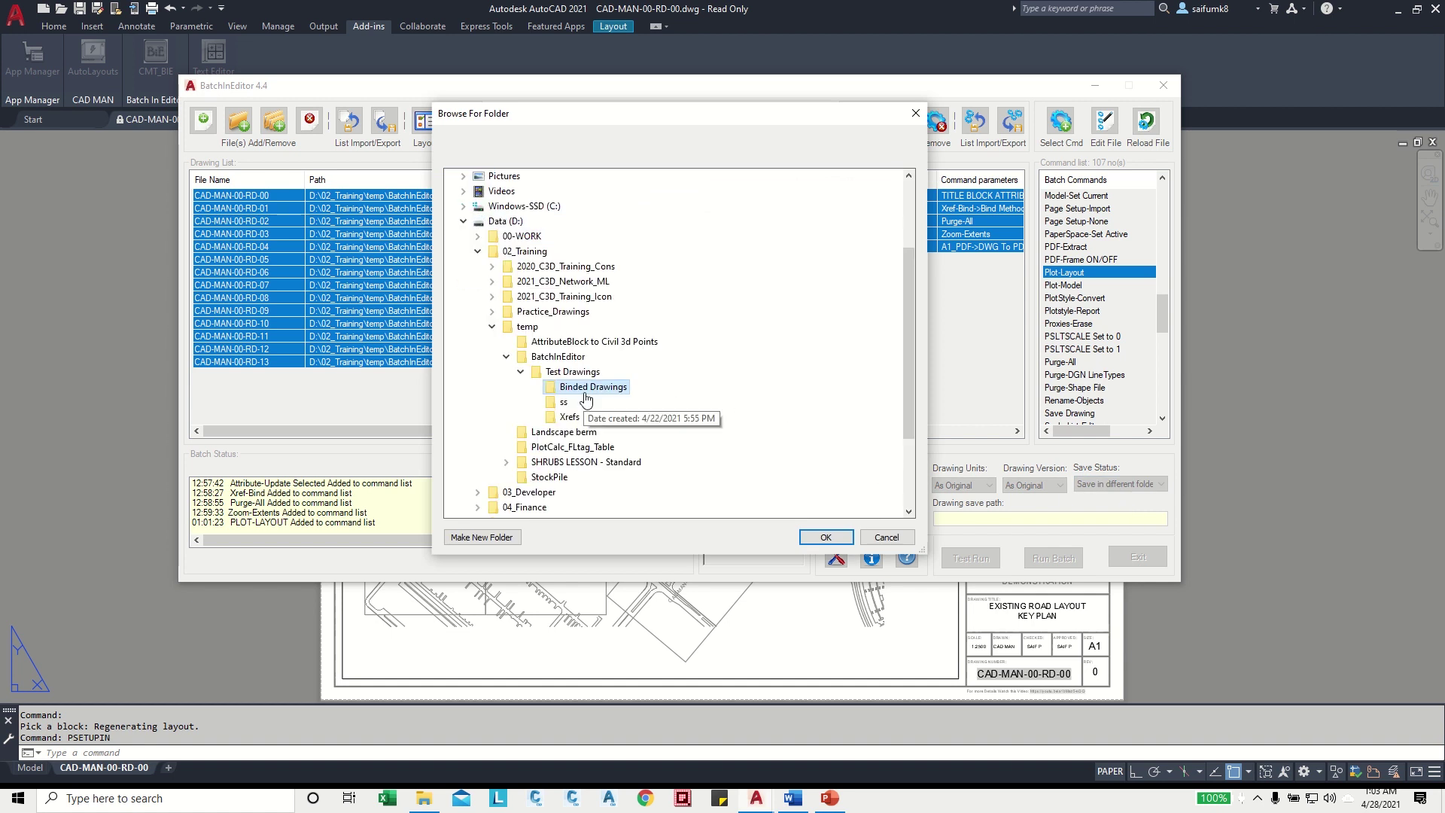
pyautogui.click(824, 537)
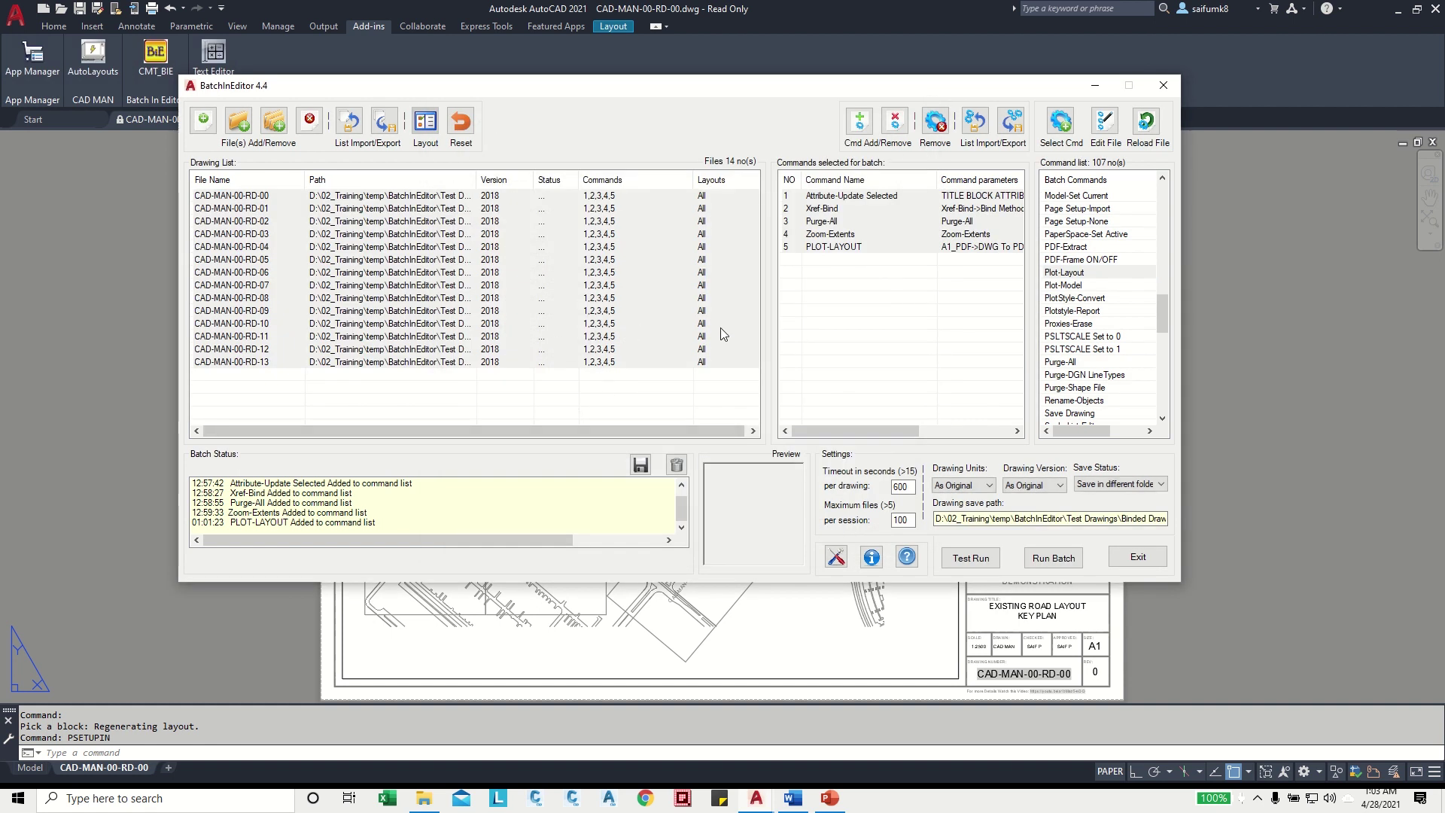
pyautogui.click(1034, 485)
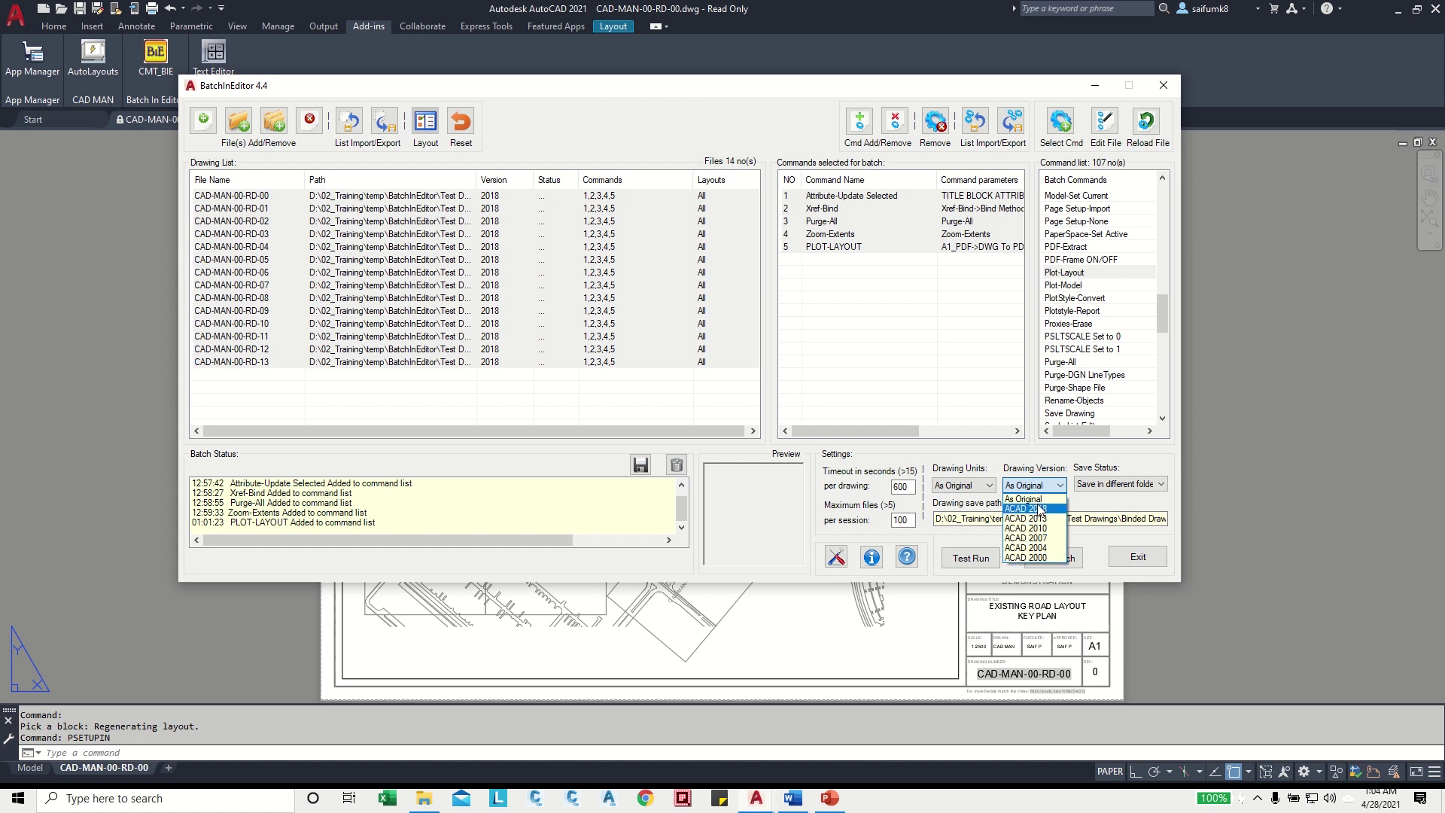
pyautogui.click(1038, 468)
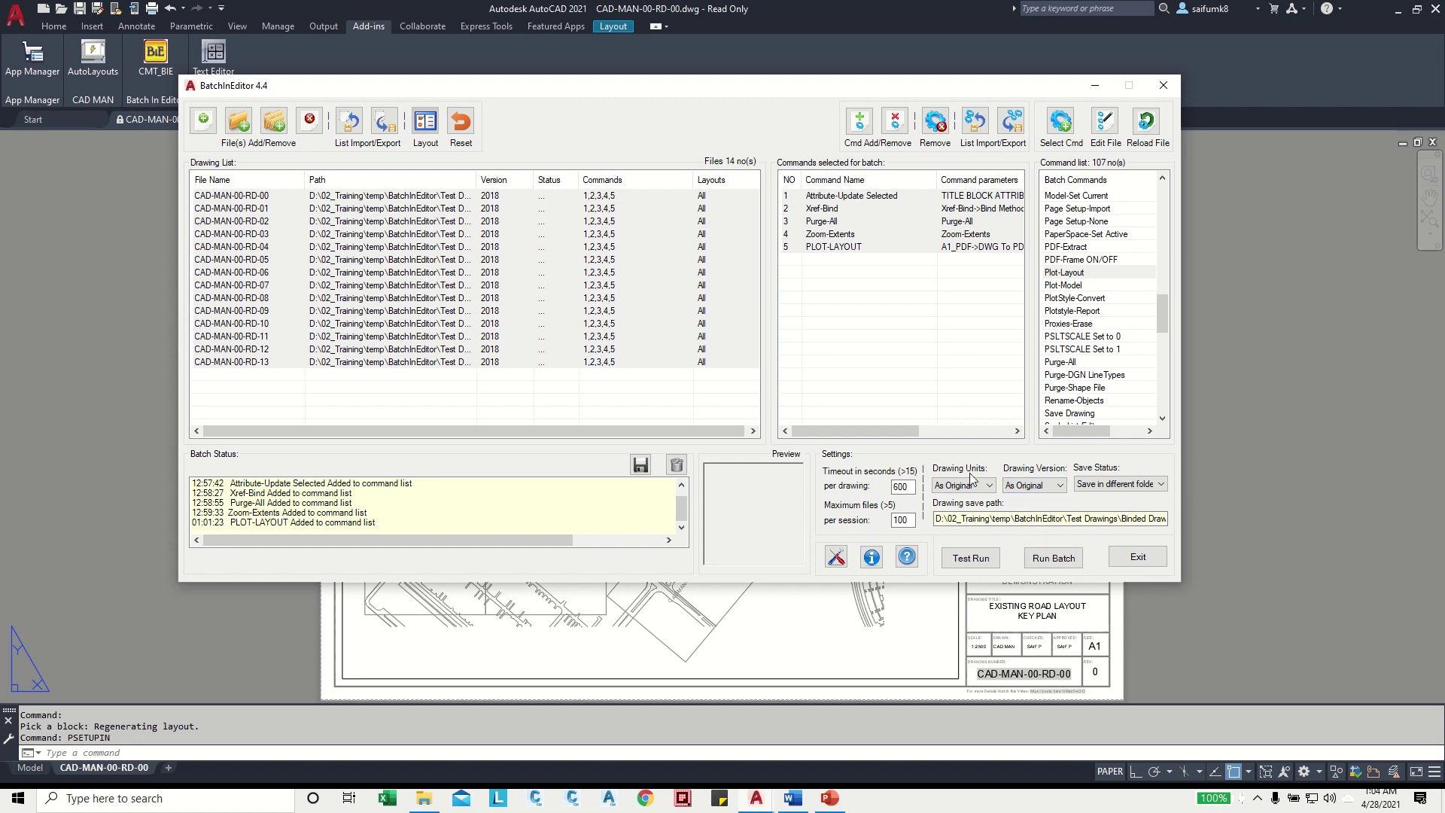
# - Run the batch on all drawings, accept saving to the Binded Drawings folder, and review the summary in the batch status log
pyautogui.click(1056, 561)
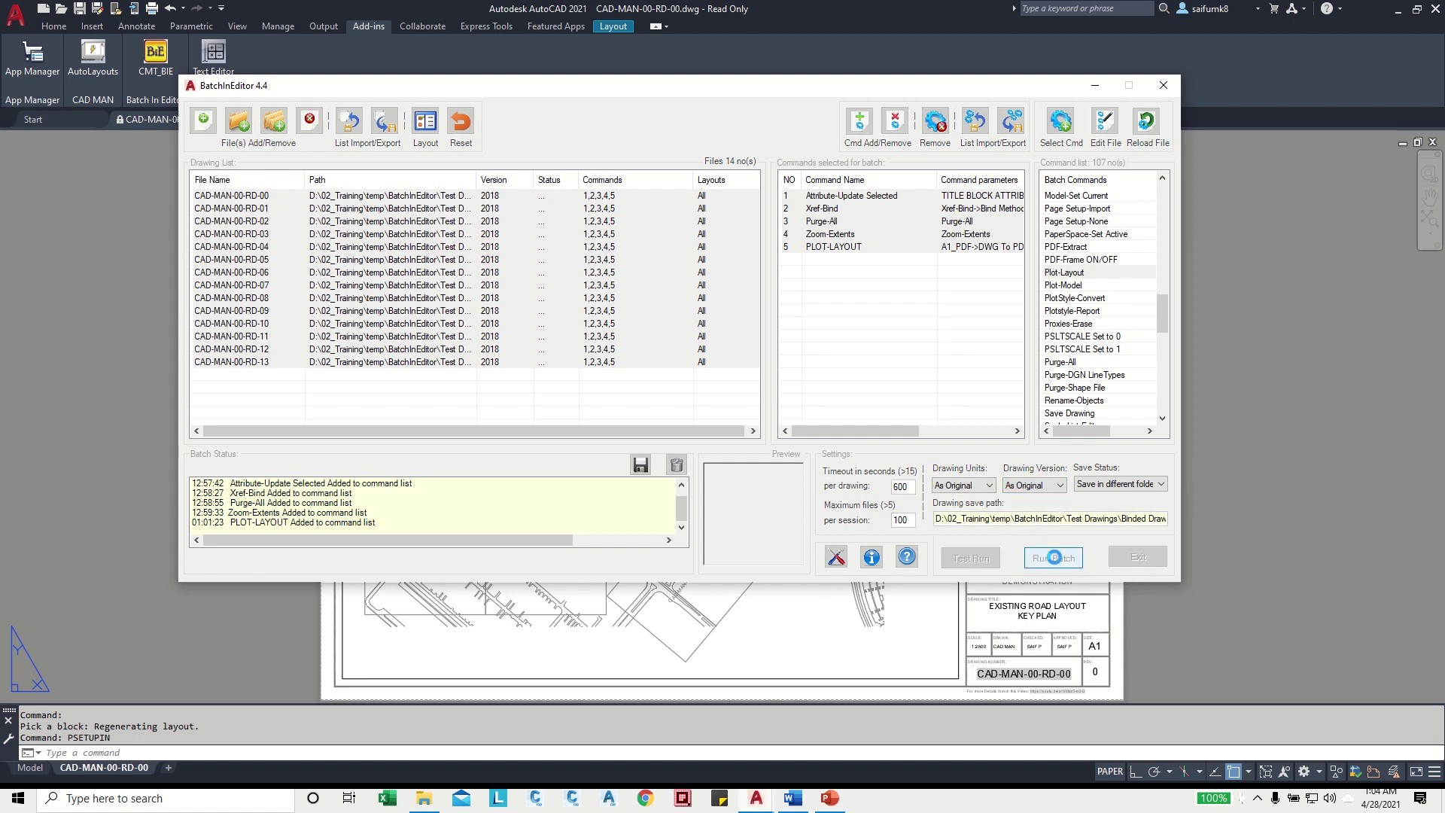
pyautogui.moveTo(669, 279); pyautogui.dragTo(699, 279)
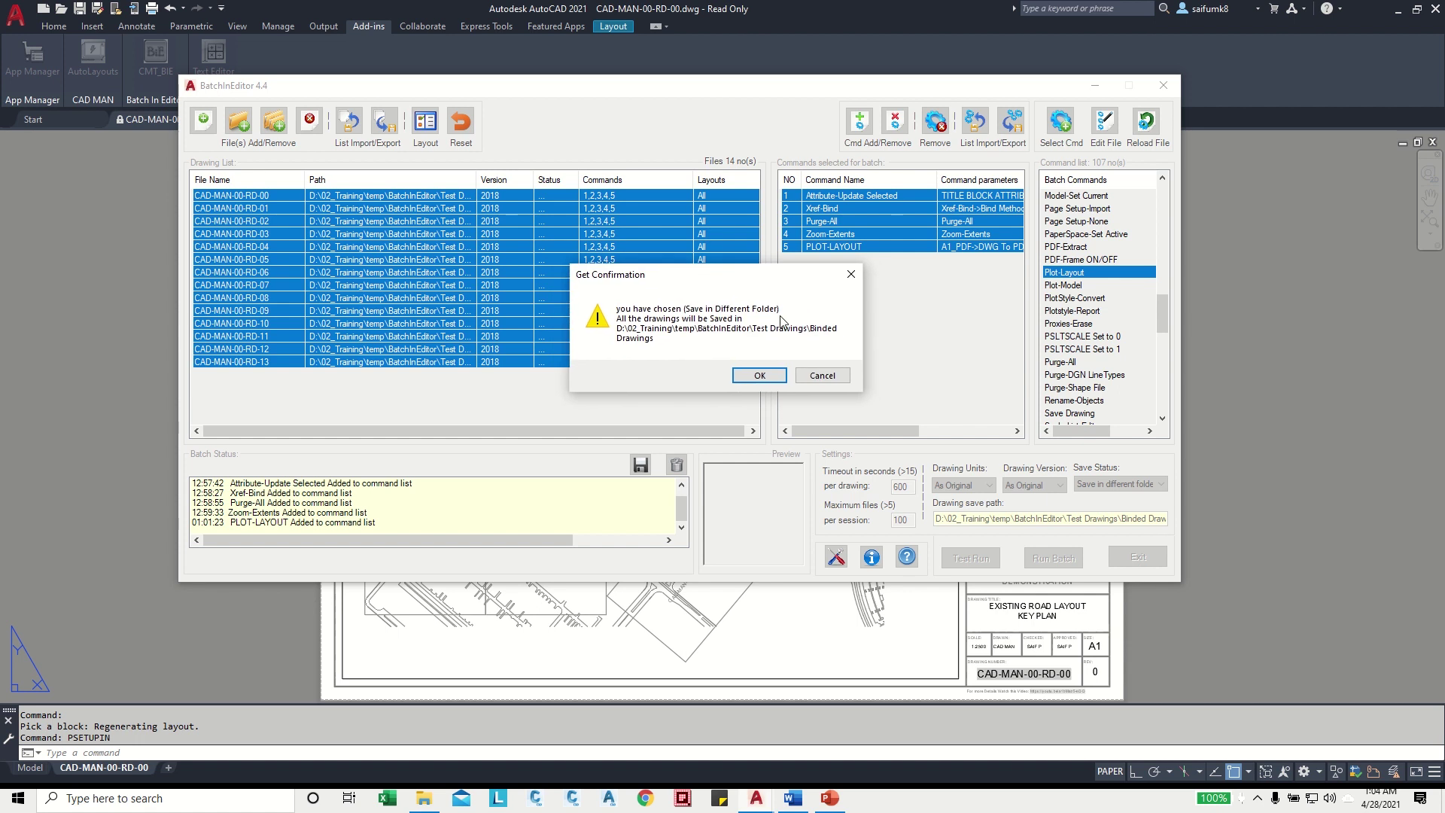
pyautogui.click(760, 375)
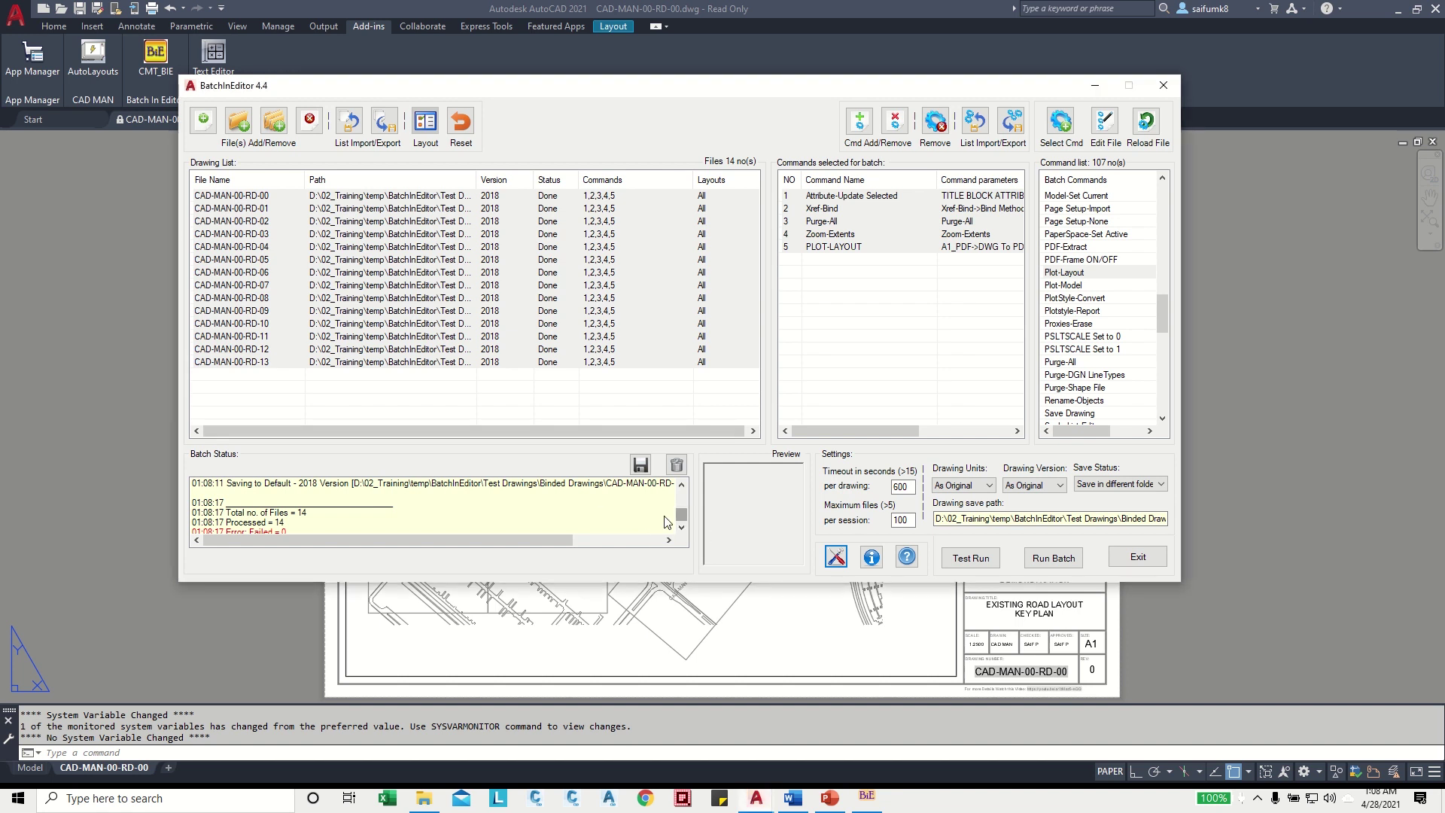
pyautogui.scroll(-1, 677, 519)
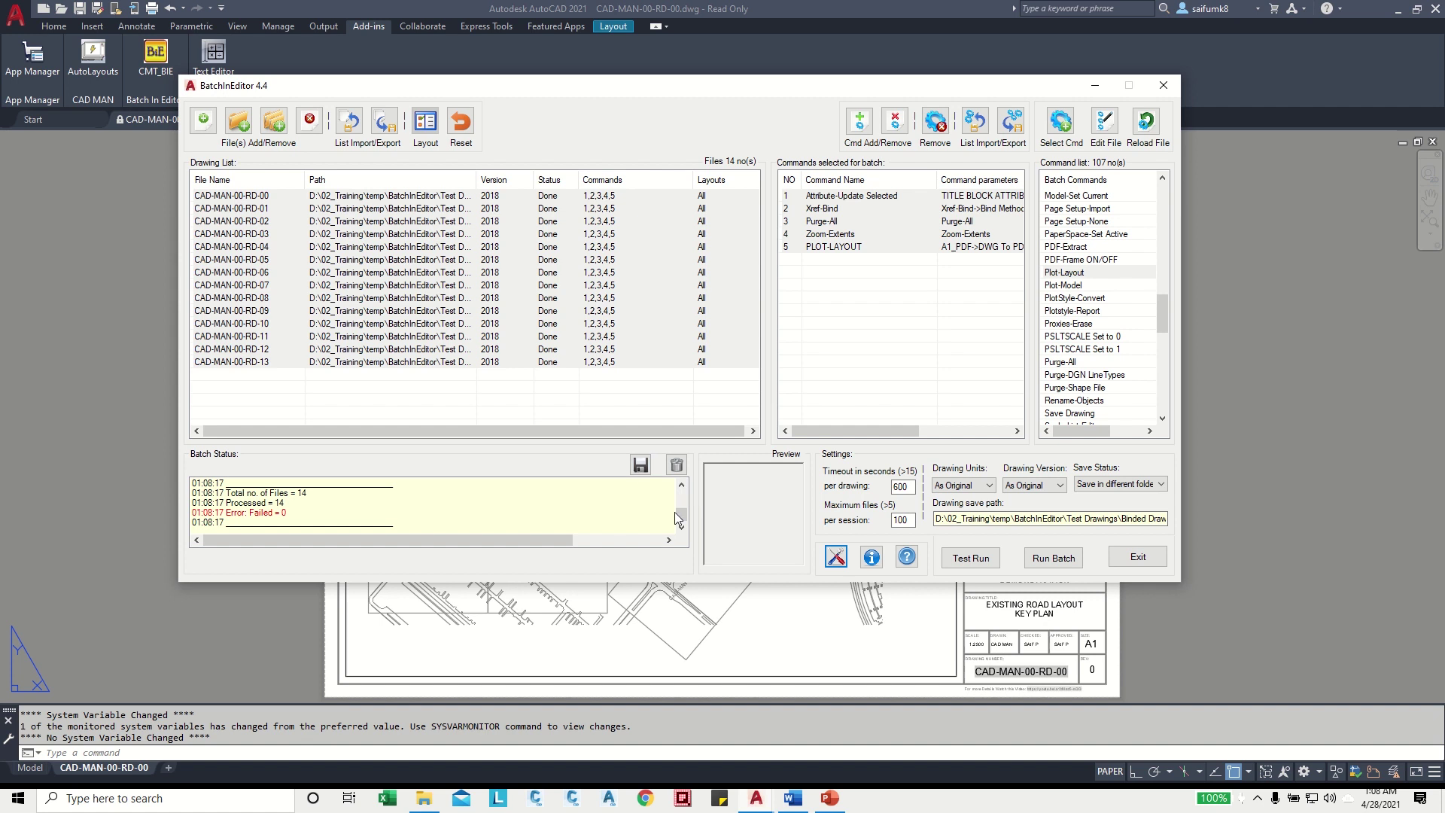
pyautogui.click(299, 493)
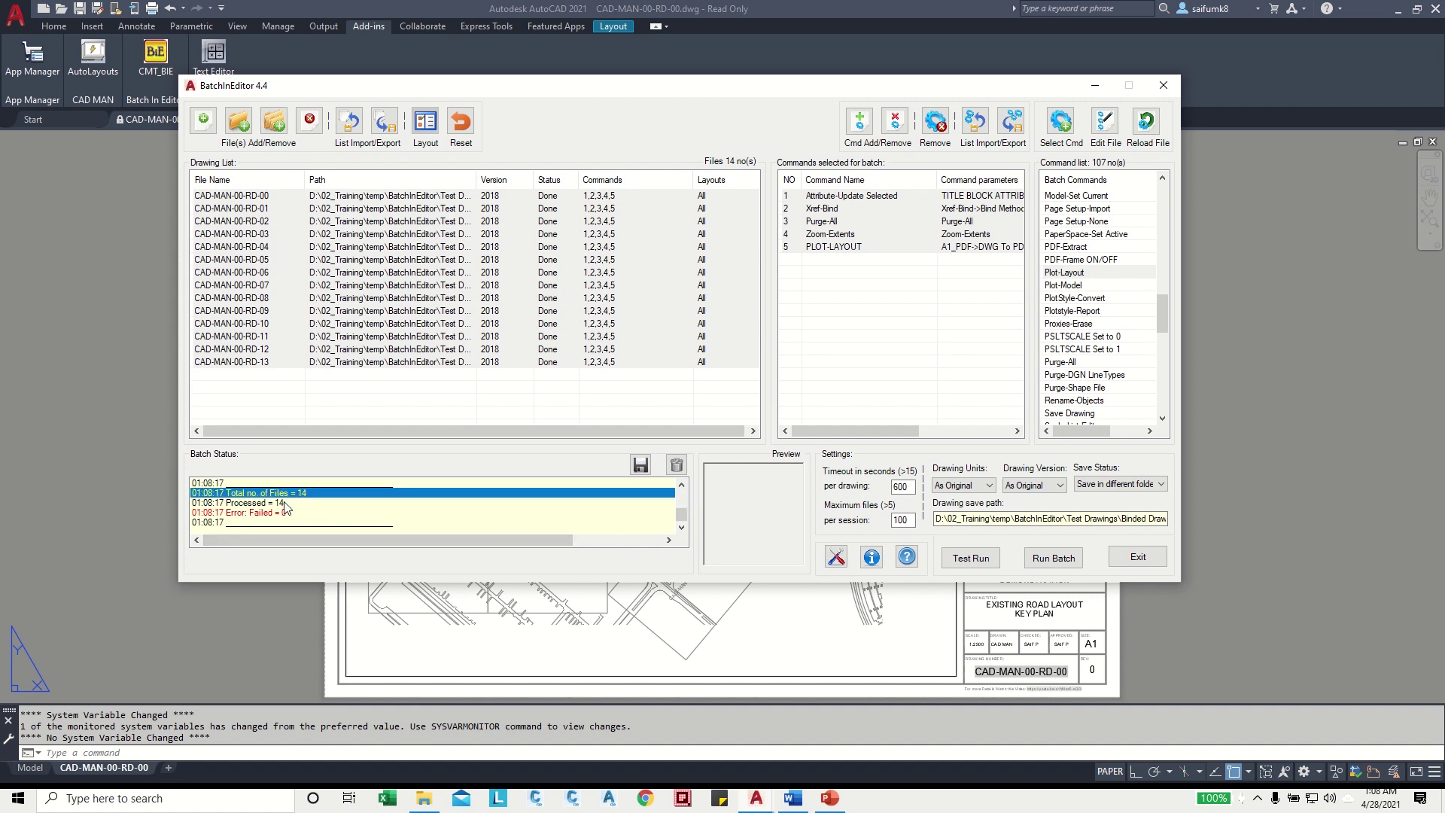
pyautogui.click(272, 513)
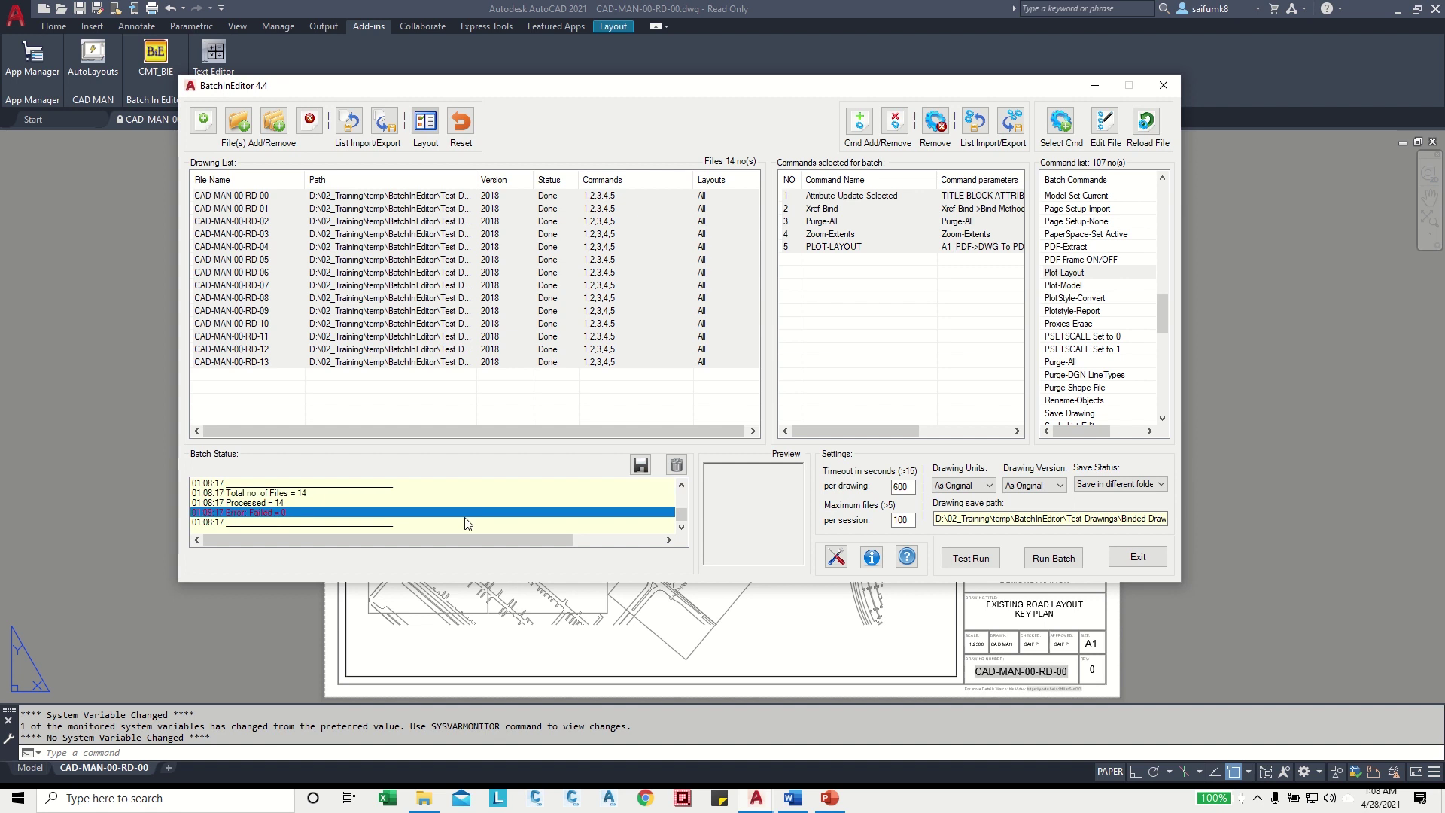
# - Review the beginning of the batch status log and exit the BatchInEditor dialog
pyautogui.moveTo(682, 515); pyautogui.dragTo(684, 485)
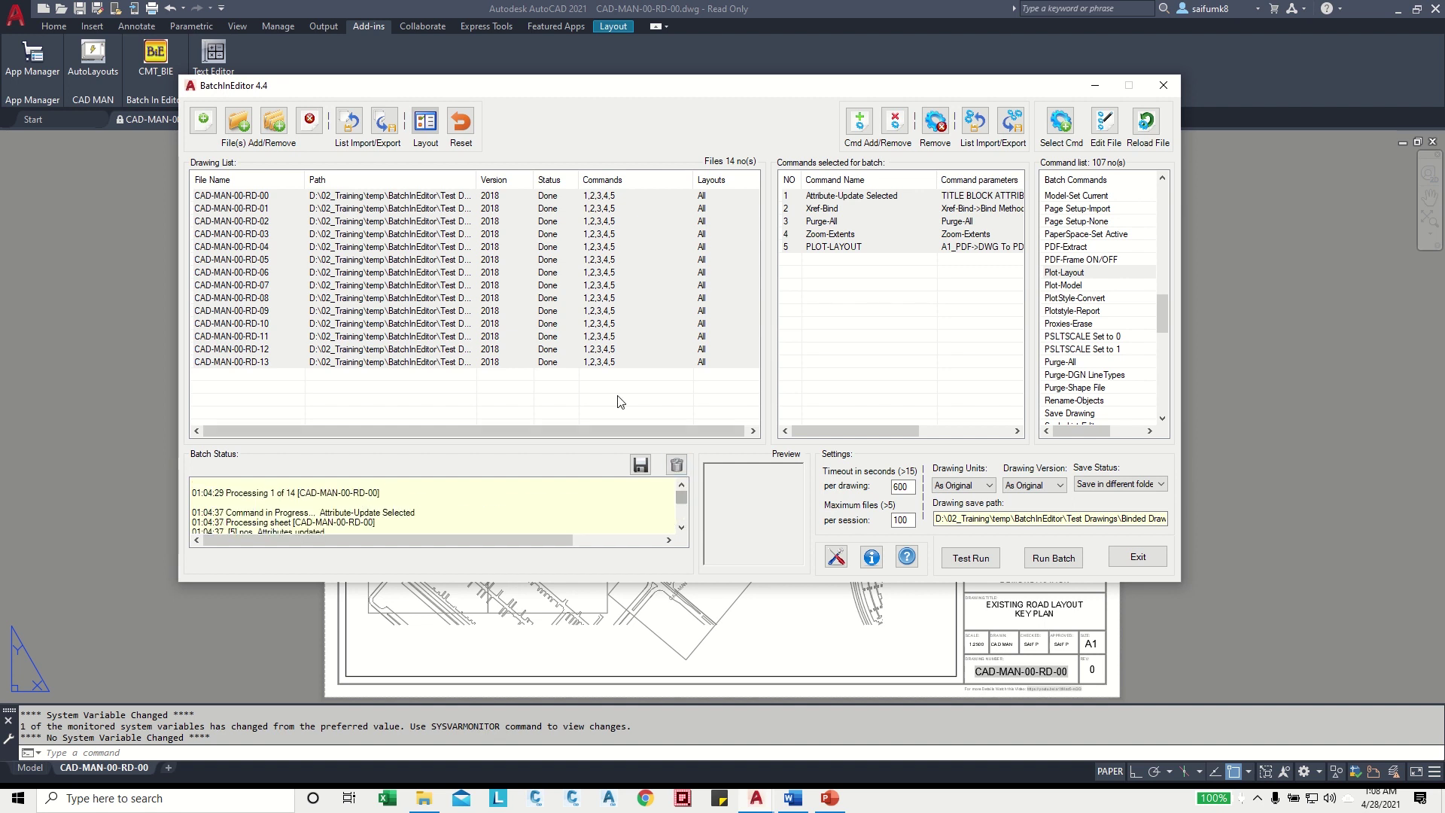
pyautogui.click(1143, 560)
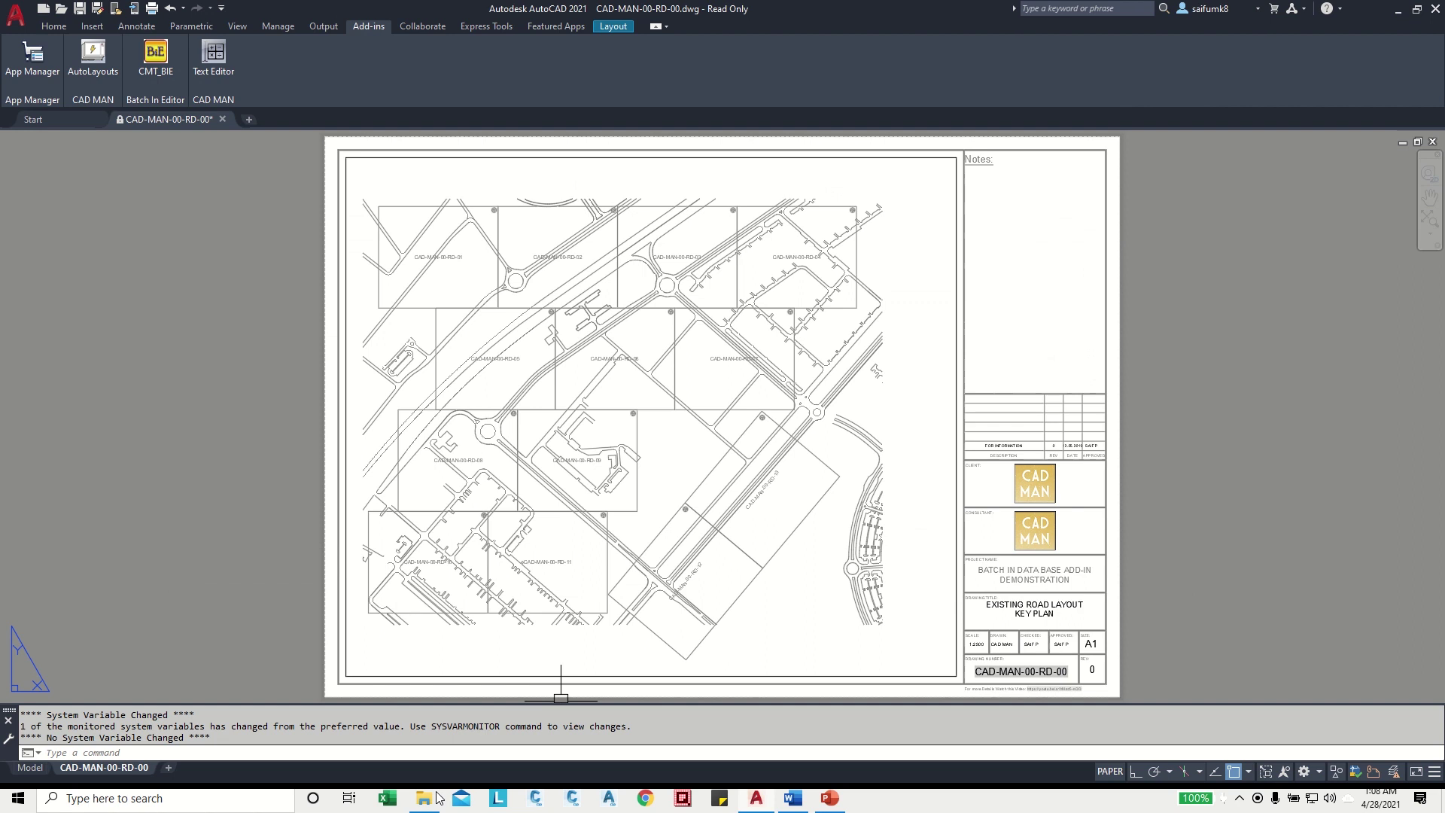
# - Switch to File Explorer, open CAD-MAN-00-RD-05.PDF from the Test Drawings folder, inspect its title block and revision entries, and close it
pyautogui.click(426, 799)
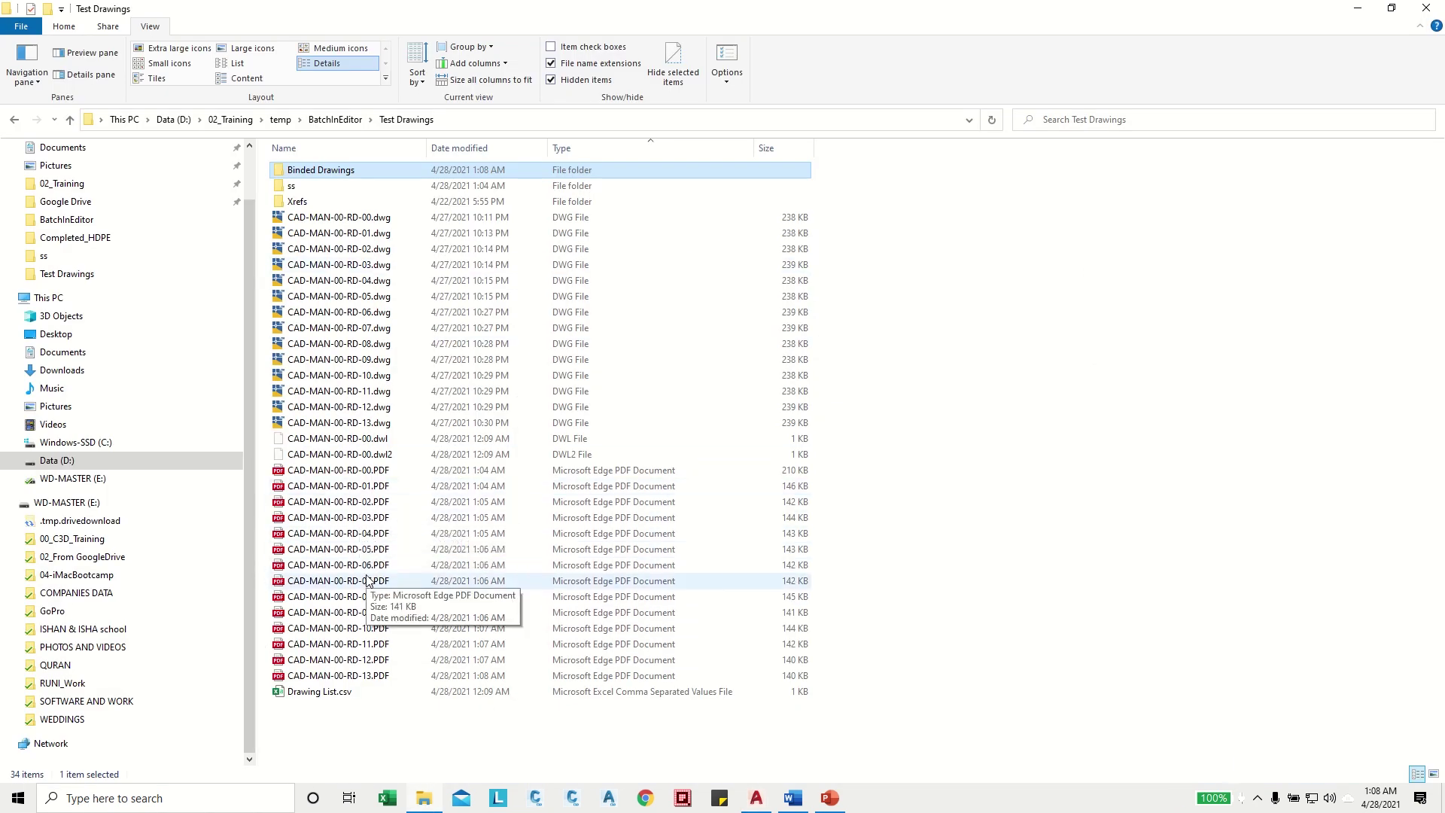
pyautogui.doubleClick(369, 549)
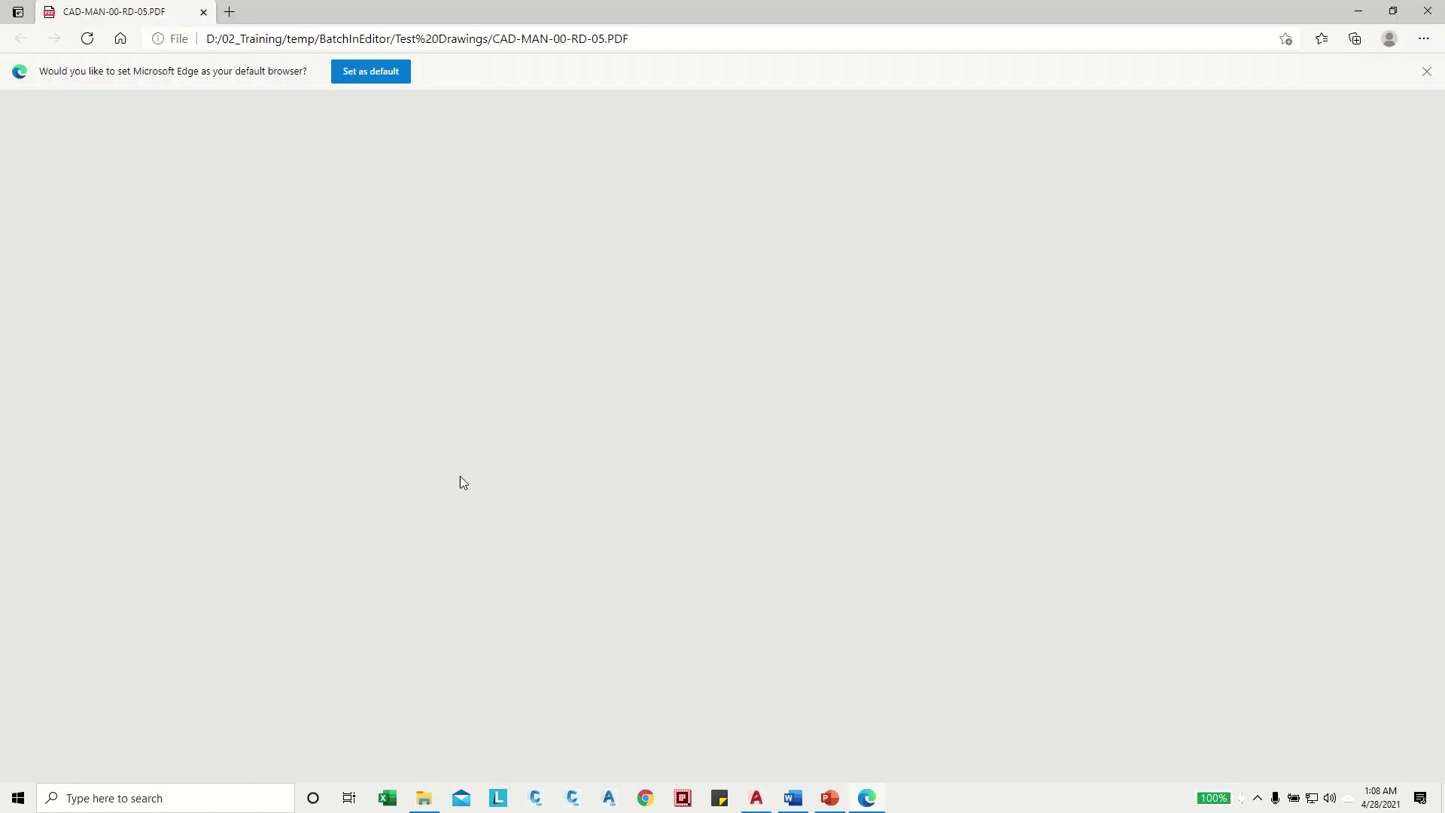
pyautogui.scroll(-5, 677, 368)
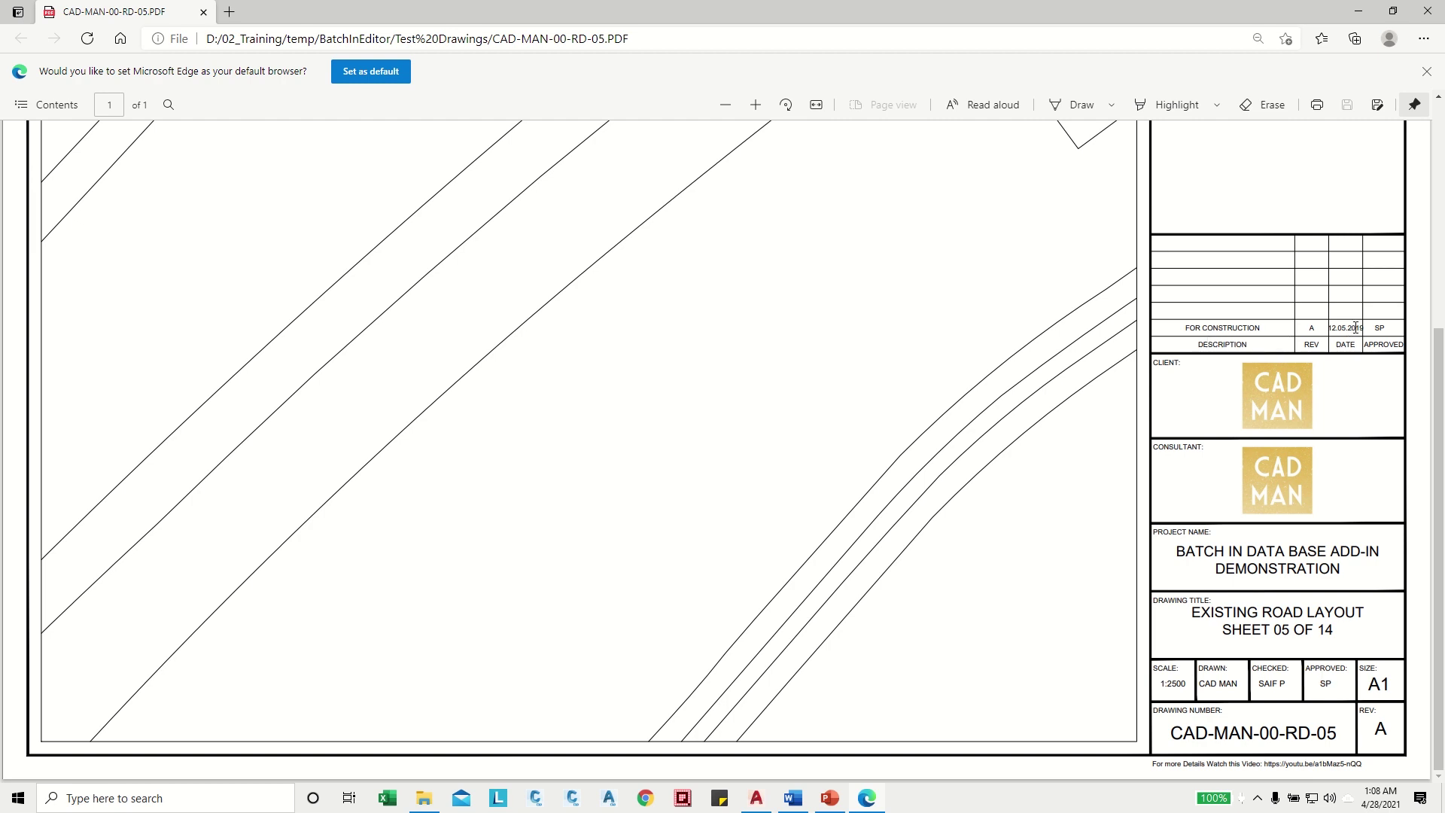
pyautogui.scroll(4, 1354, 327)
pyautogui.hotkey('ctrl', 'w')
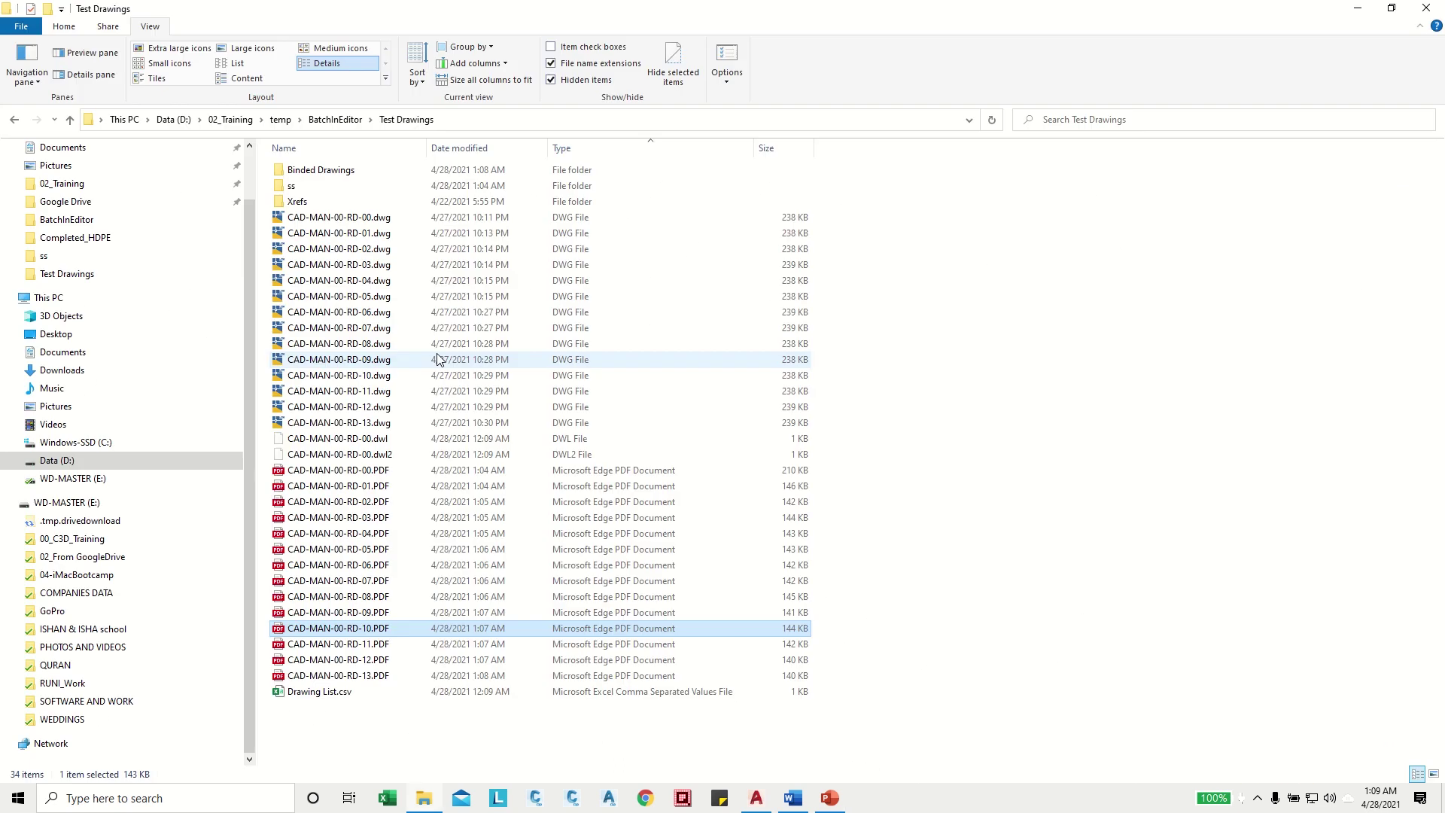
# - Open CAD-MAN-00-RD-06.dwg from the Binded Drawings folder in AutoCAD and inspect its title block attributes
pyautogui.doubleClick(345, 172)
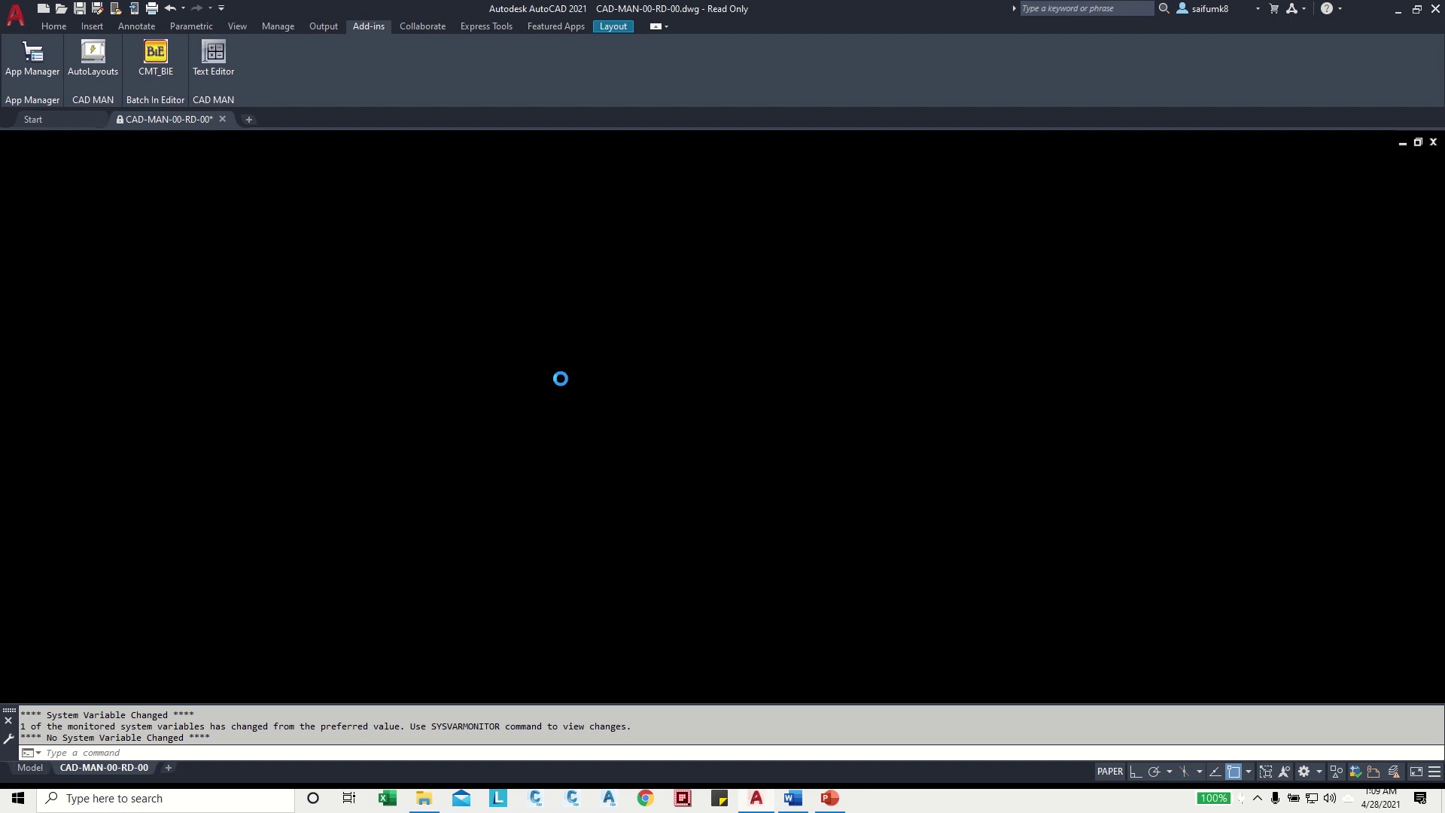
pyautogui.scroll(5, 1053, 501)
pyautogui.scroll(-3, 1038, 509)
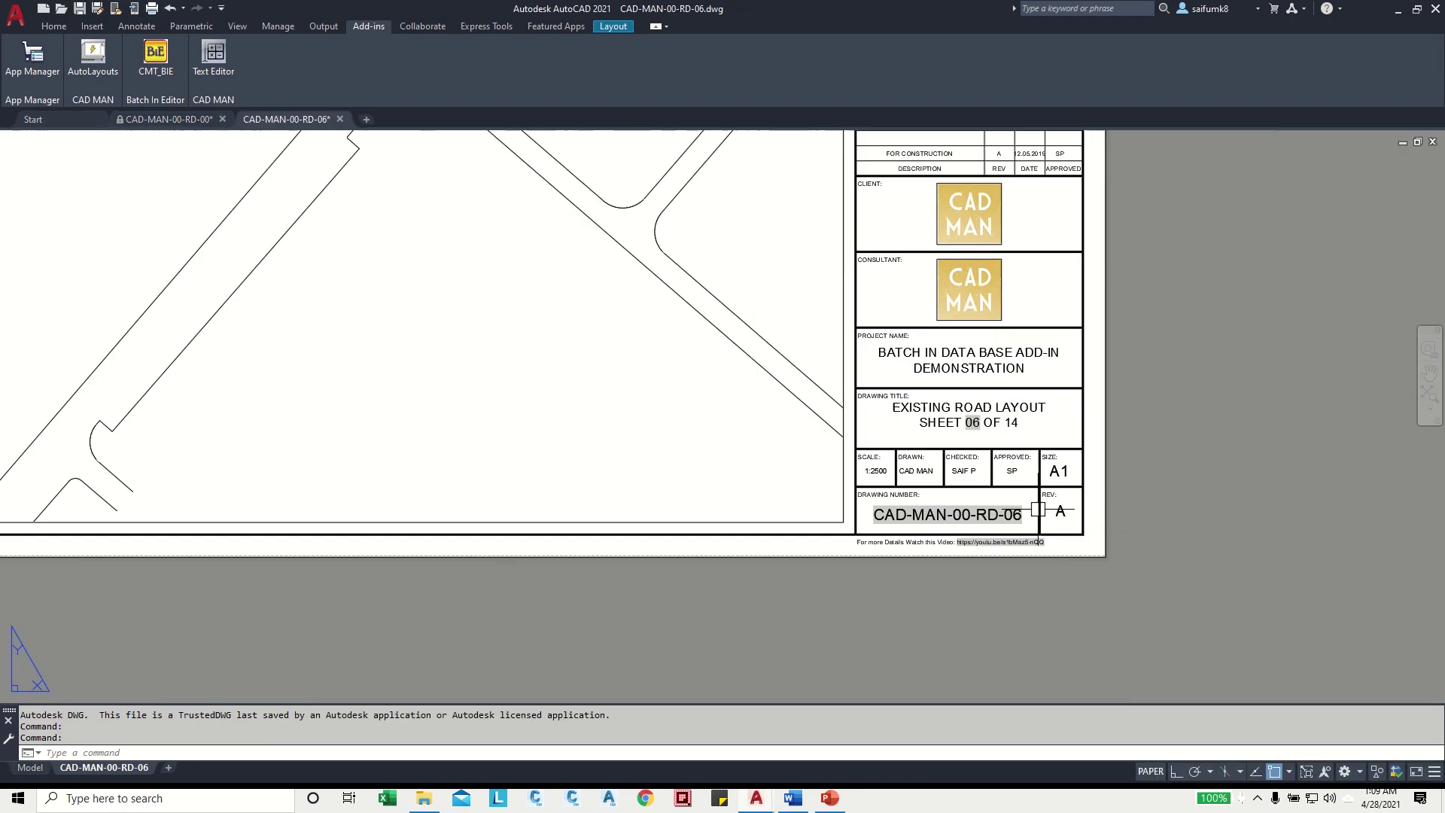
pyautogui.scroll(-3, 1038, 509)
# - Check the open drawing's file references with the XREF command and close the External References palette
pyautogui.write('x')
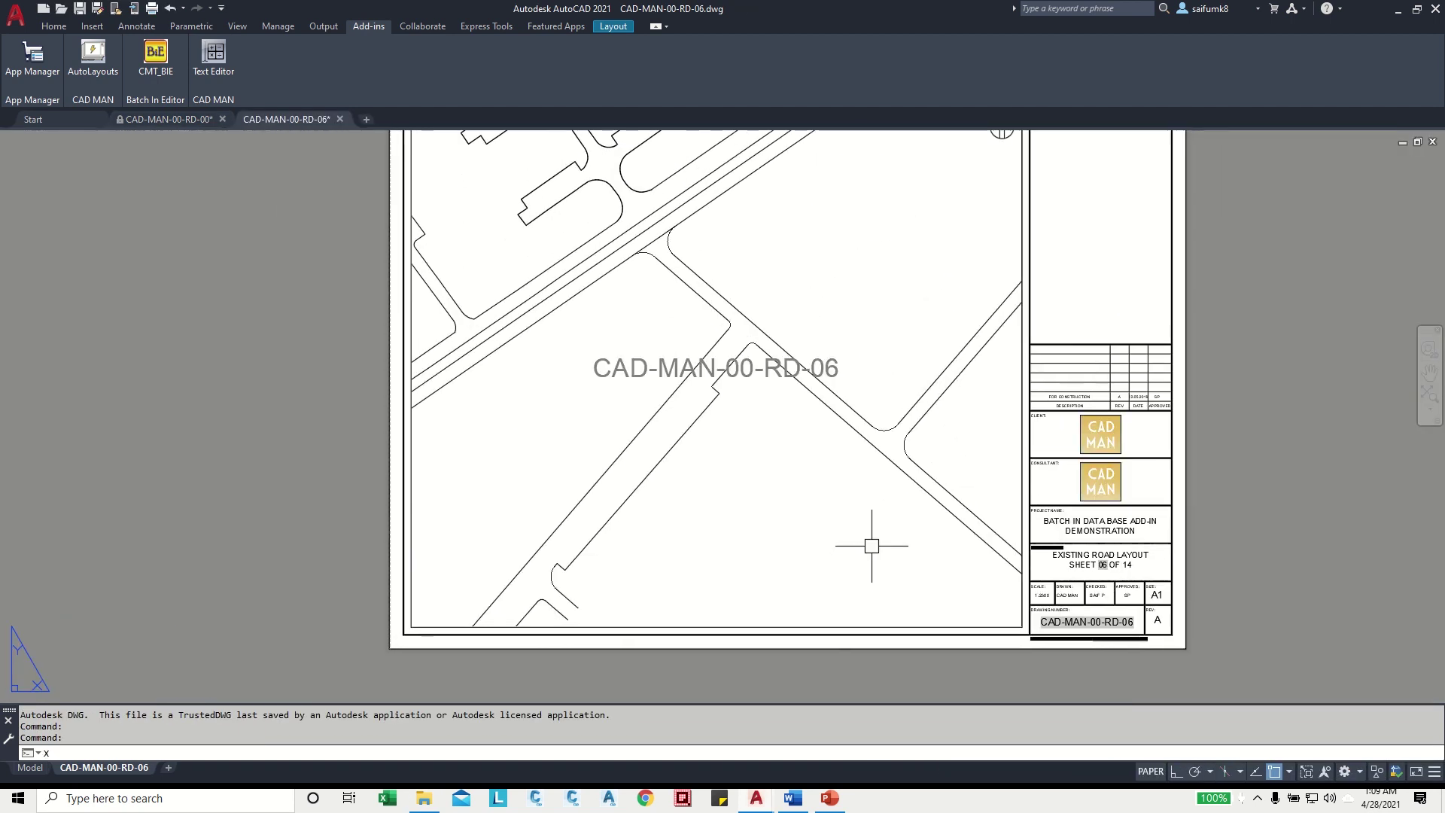
pyautogui.write('r')
pyautogui.press('Return')
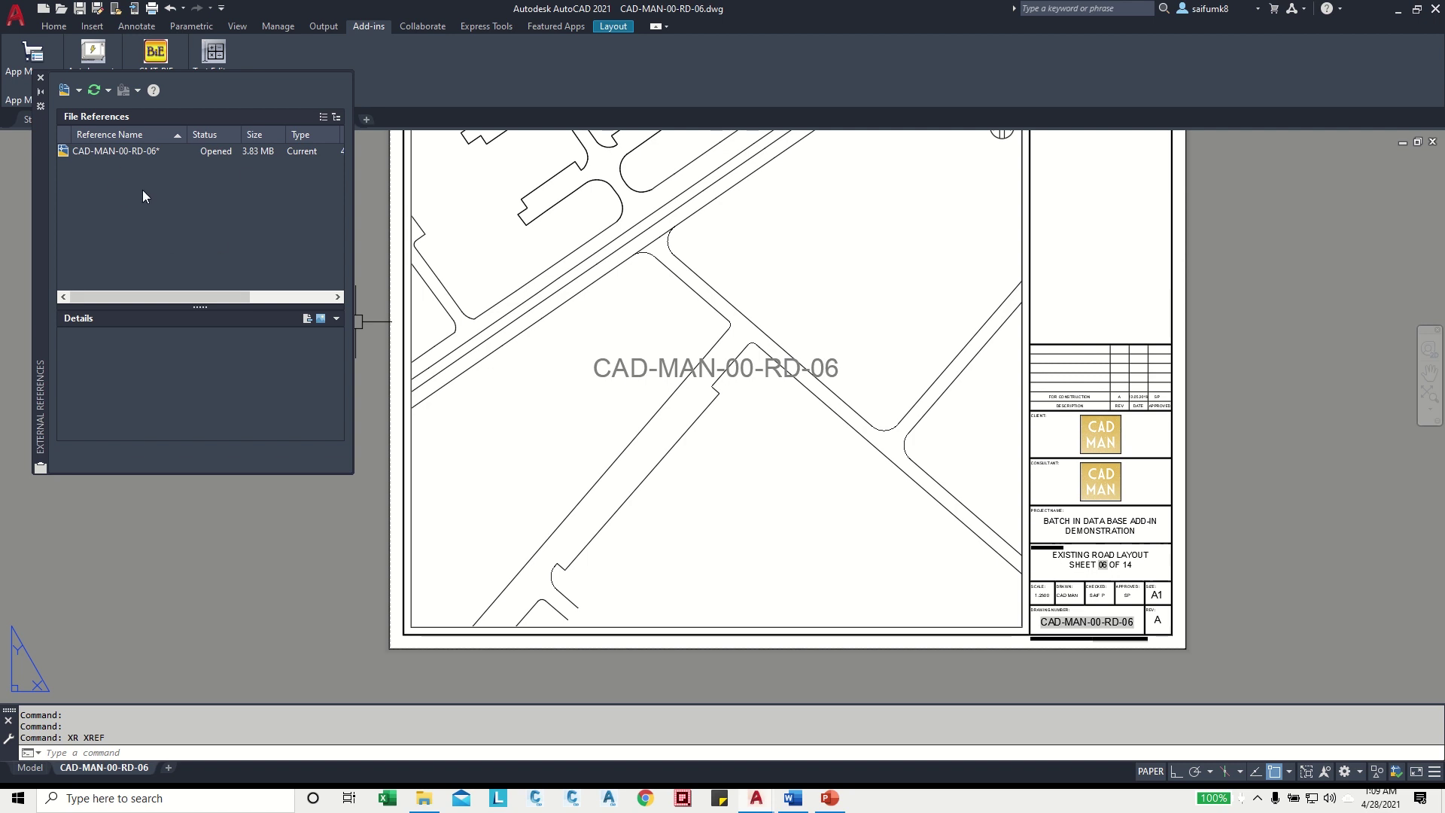
pyautogui.click(41, 78)
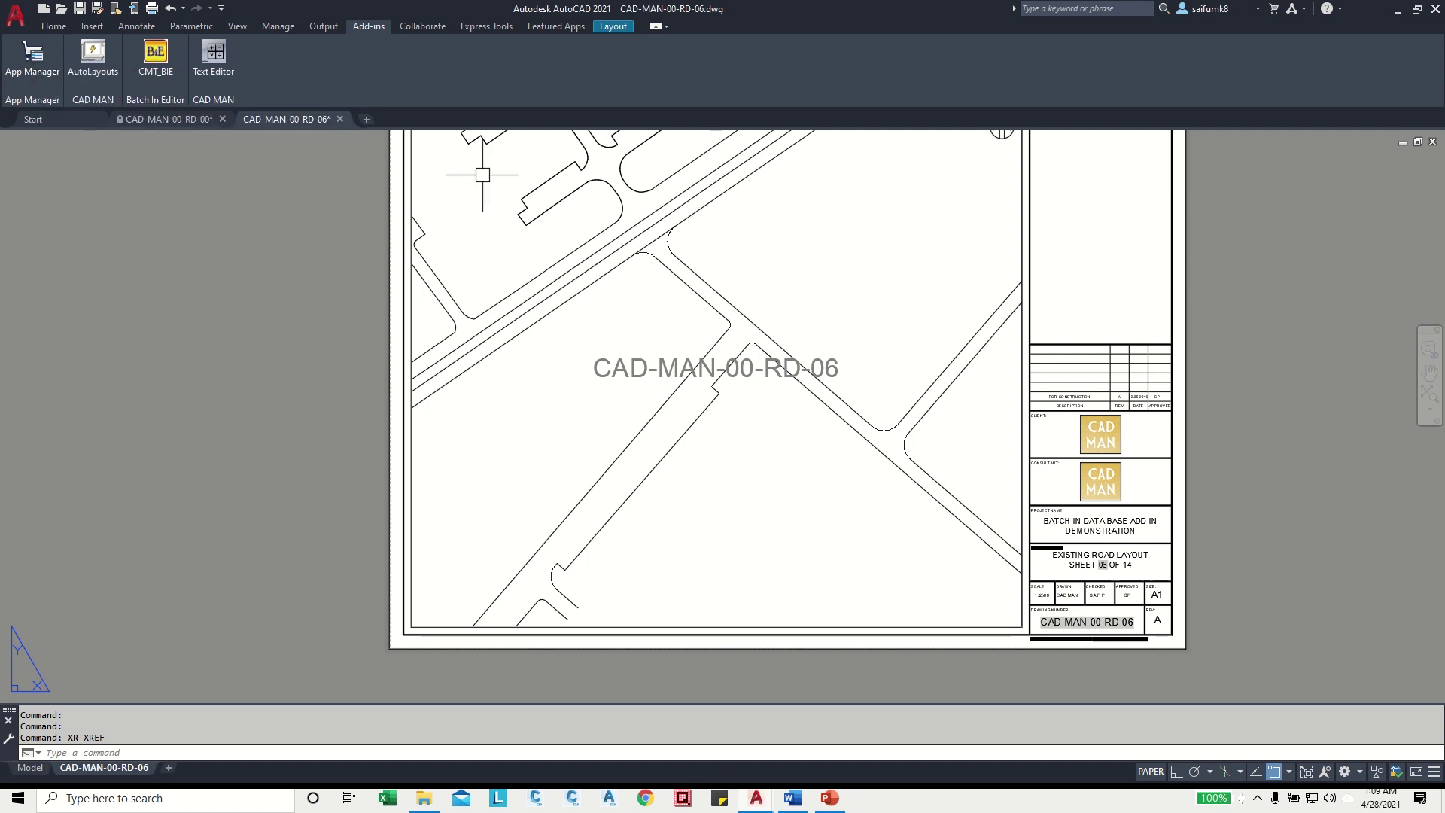
# - Launch the BatchInEditor add-in again and browse its batch command list down to the Xref and Zoom-Extents commands
pyautogui.click(147, 53)
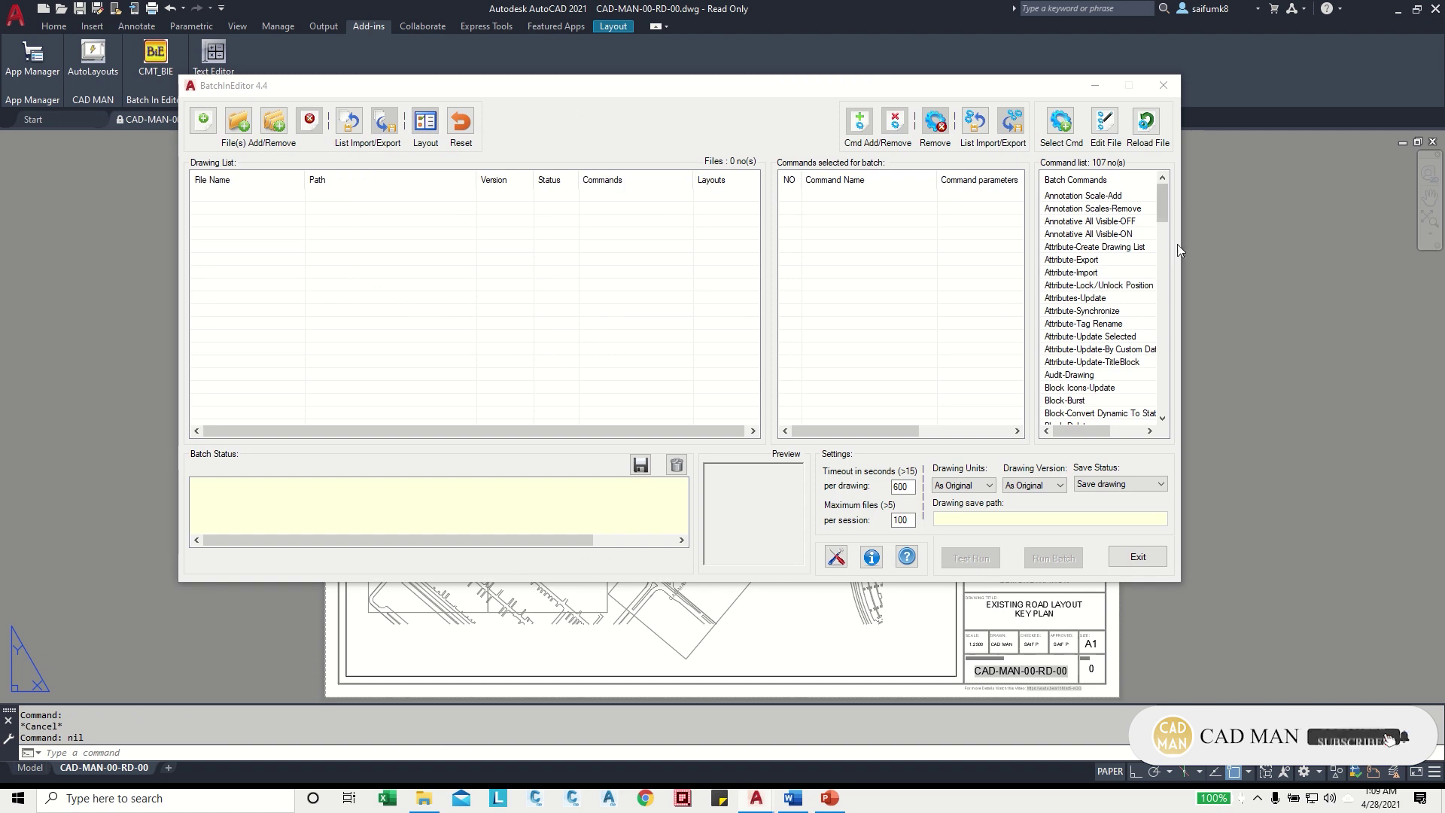
pyautogui.moveTo(1166, 209); pyautogui.dragTo(1133, 429)
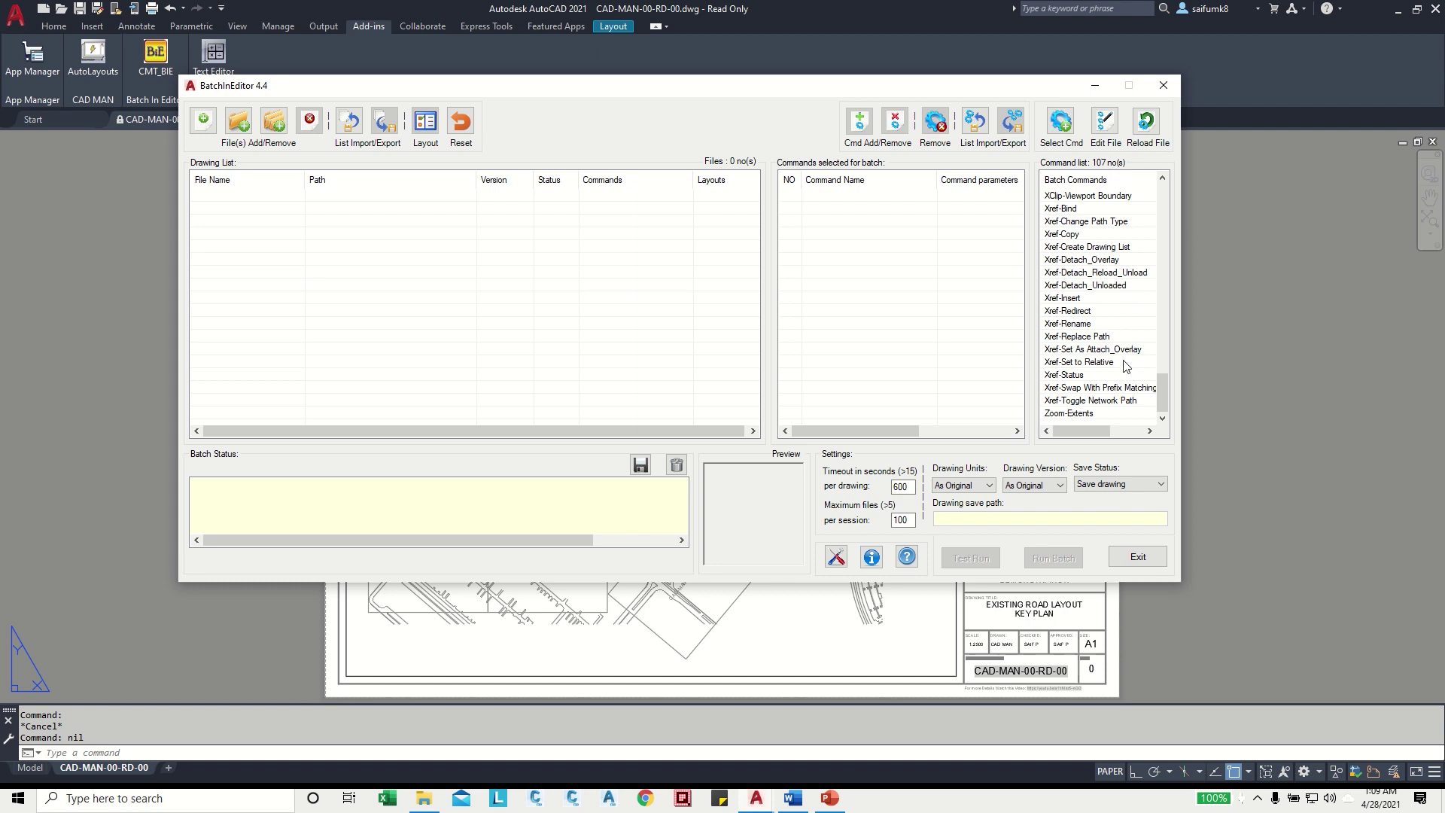
# - Open the BatchInEditor help document, browse its settings and layer creation pages, and minimize it to return to the add-in
pyautogui.click(908, 558)
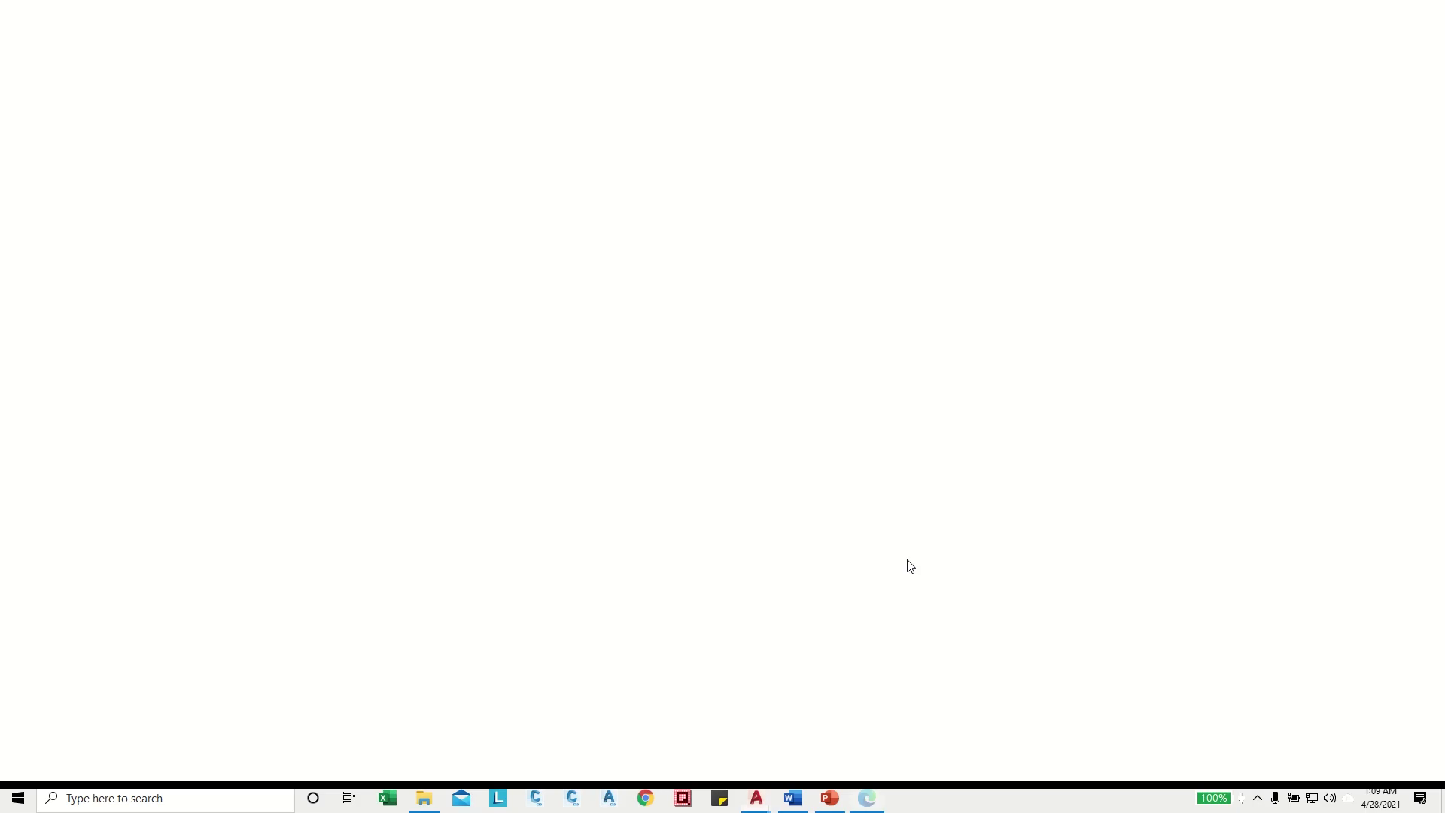
pyautogui.scroll(-20, 694, 440)
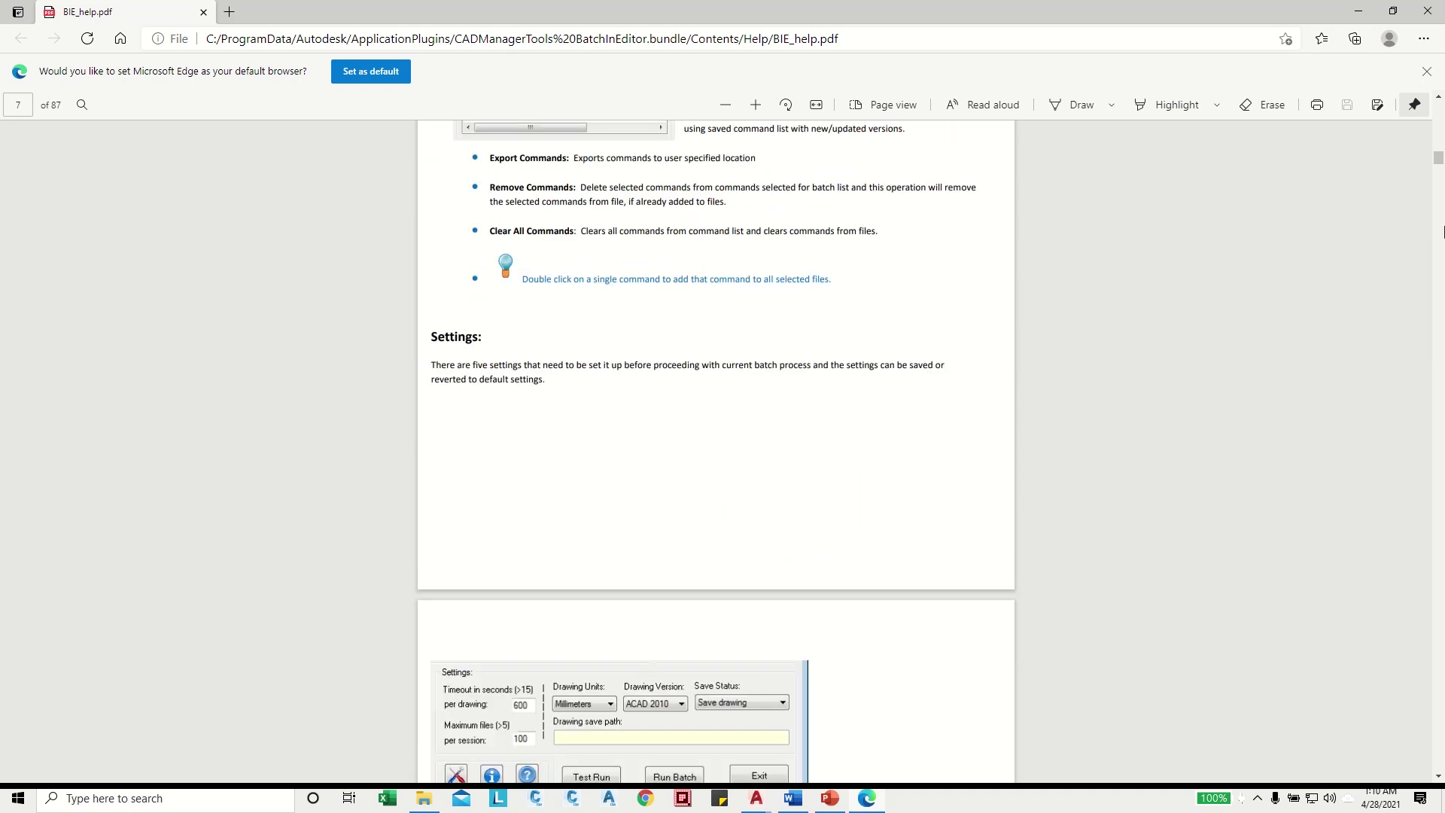
pyautogui.moveTo(1439, 159); pyautogui.dragTo(1369, 420)
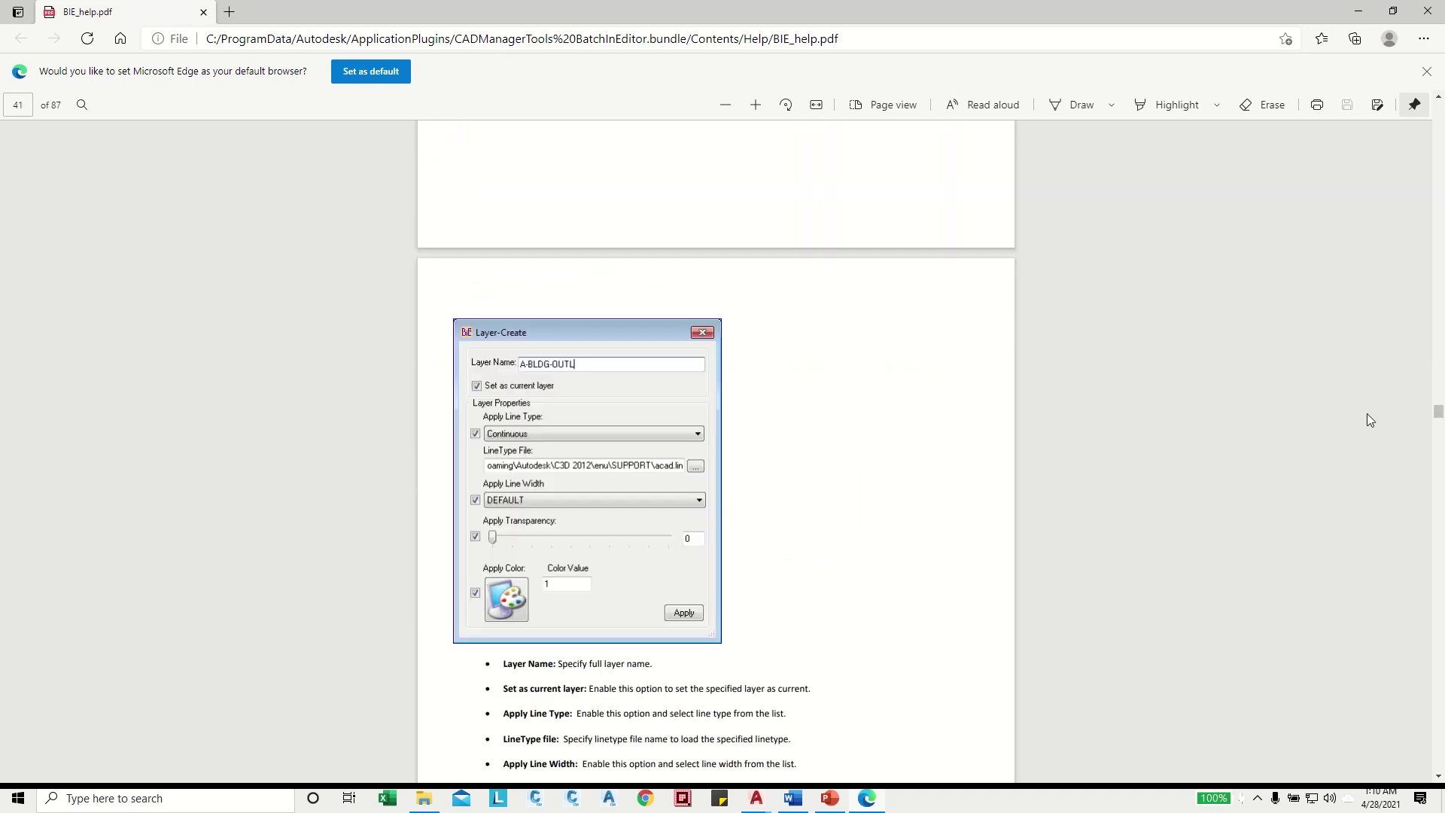
pyautogui.click(1358, 11)
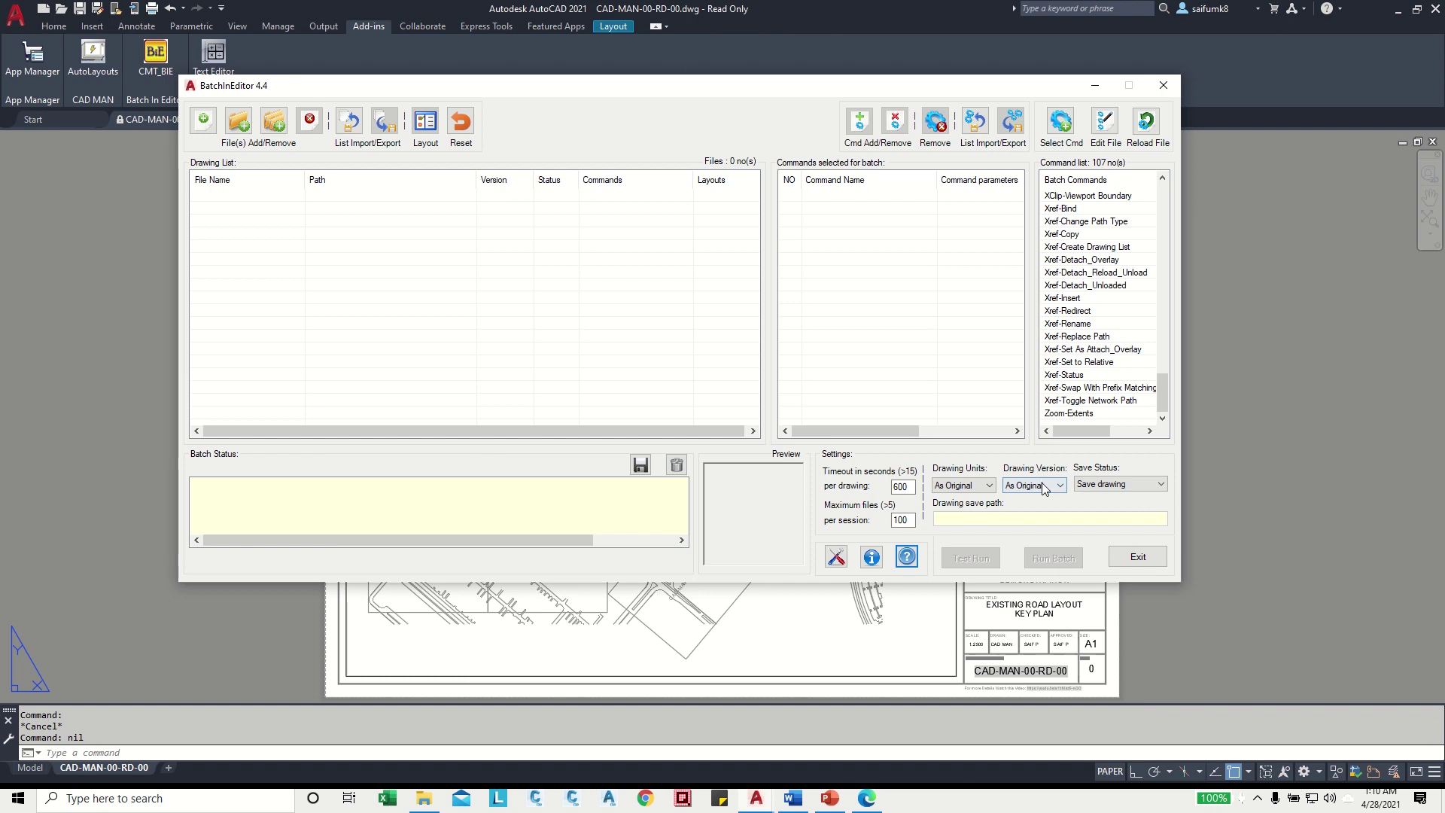